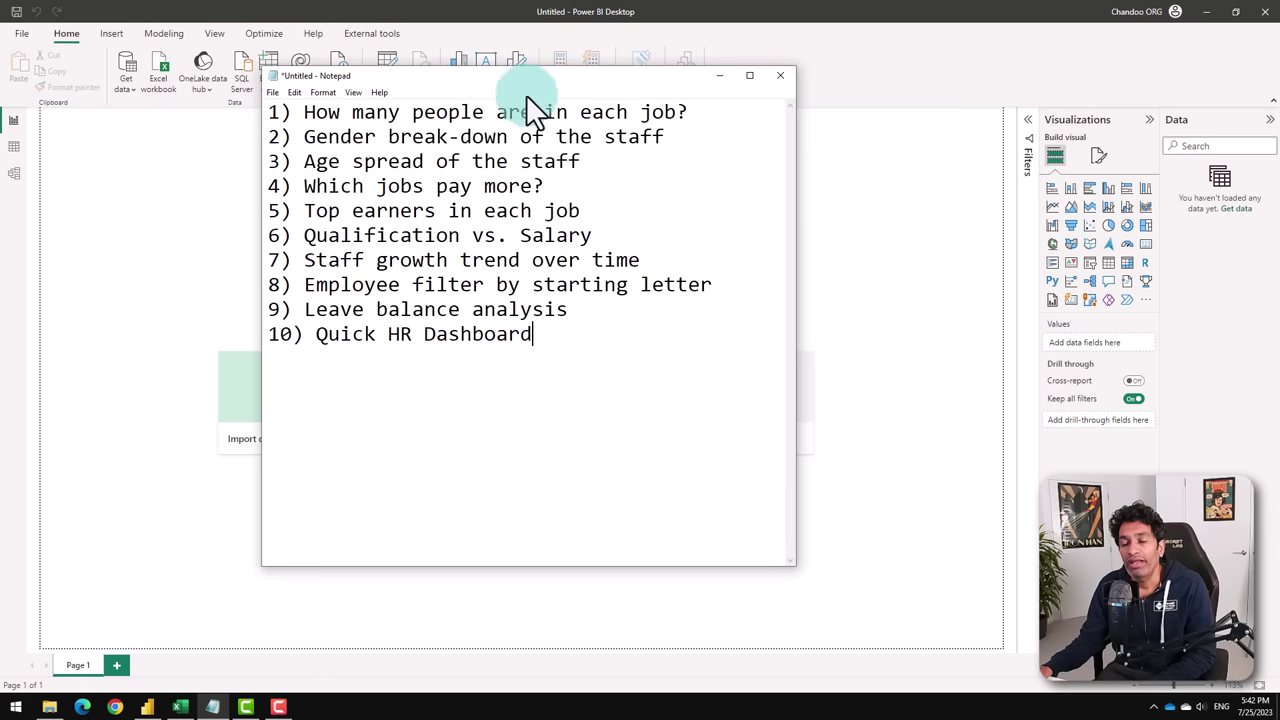
- Review the ten HR analysis questions in Notepad and switch to the hr-data.xlsx workbook in Excel
left_click_drag(303, 112, 706, 346)
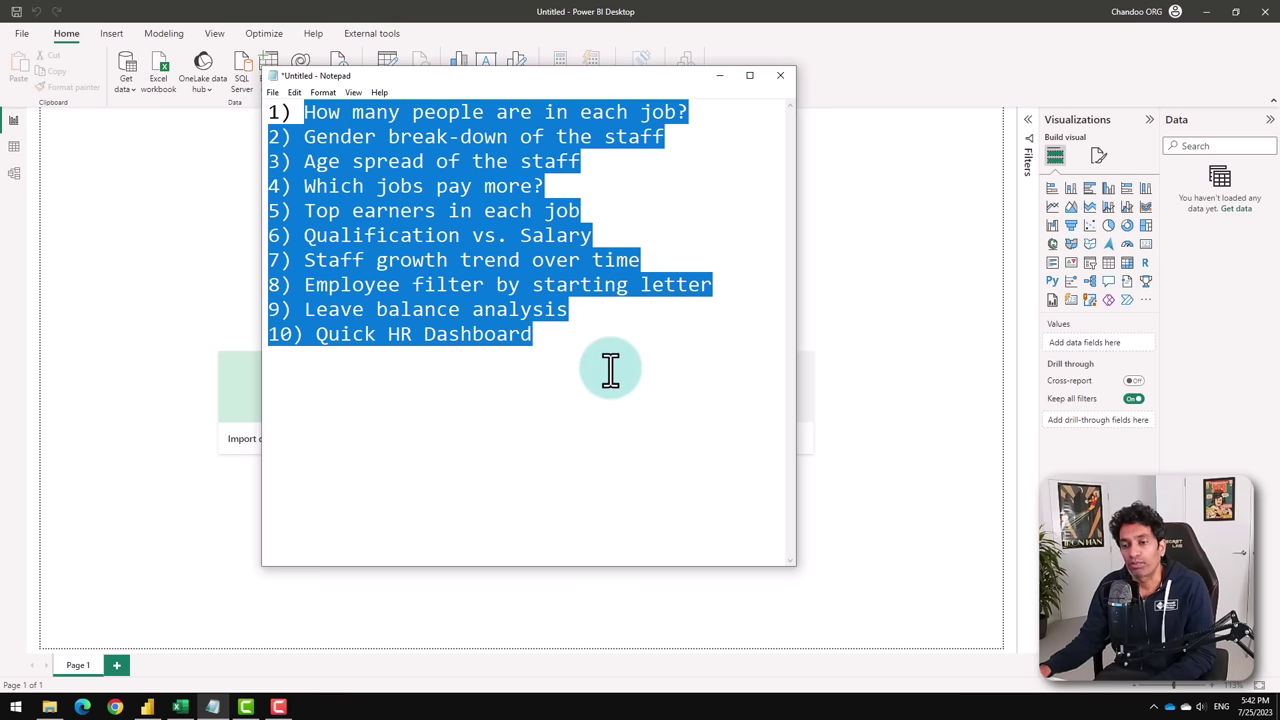
left_click(180, 707)
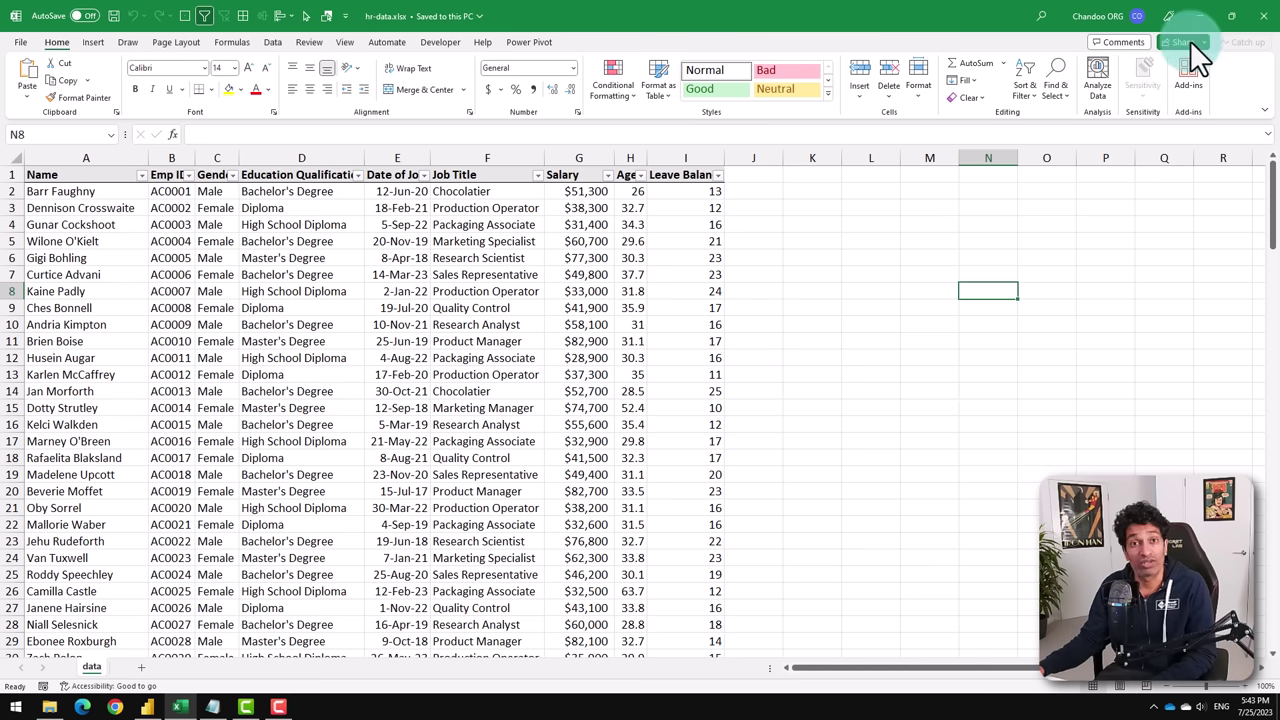
- Switch to Power BI Desktop, import the data sheet of hr-data.xlsx and open it for transformation in Power Query
key("alt+Tab")
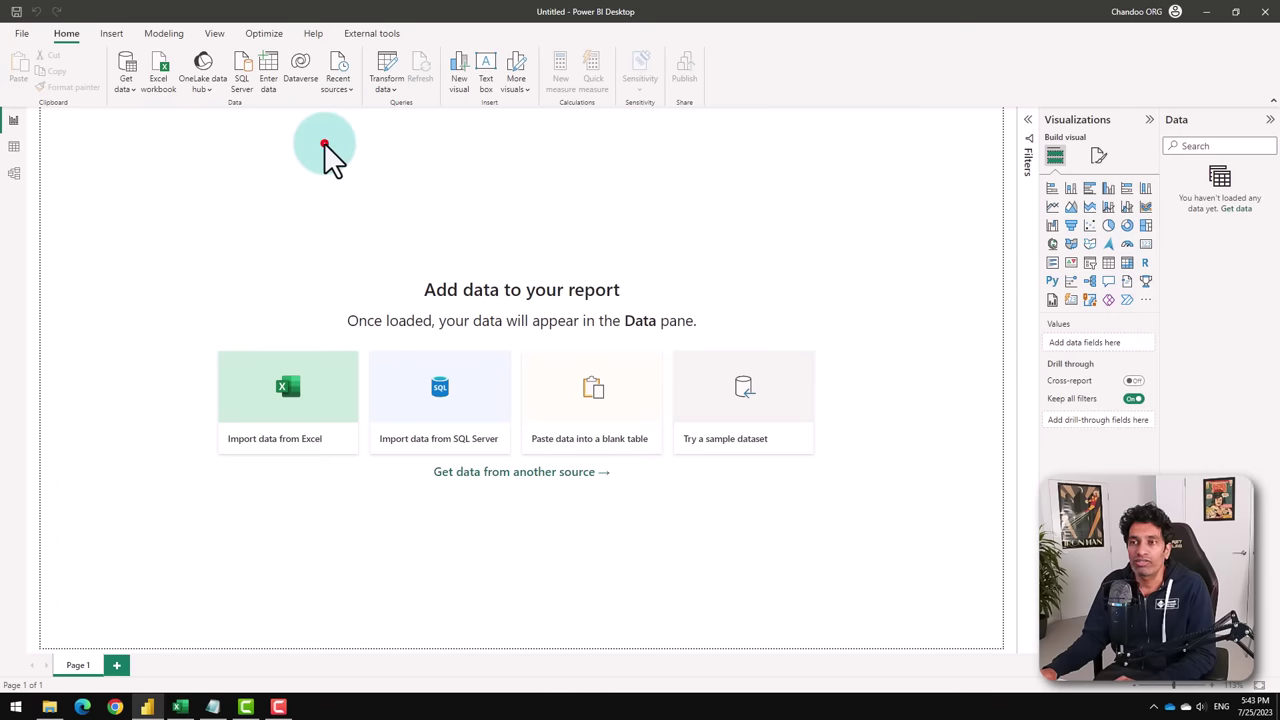
left_click(323, 143)
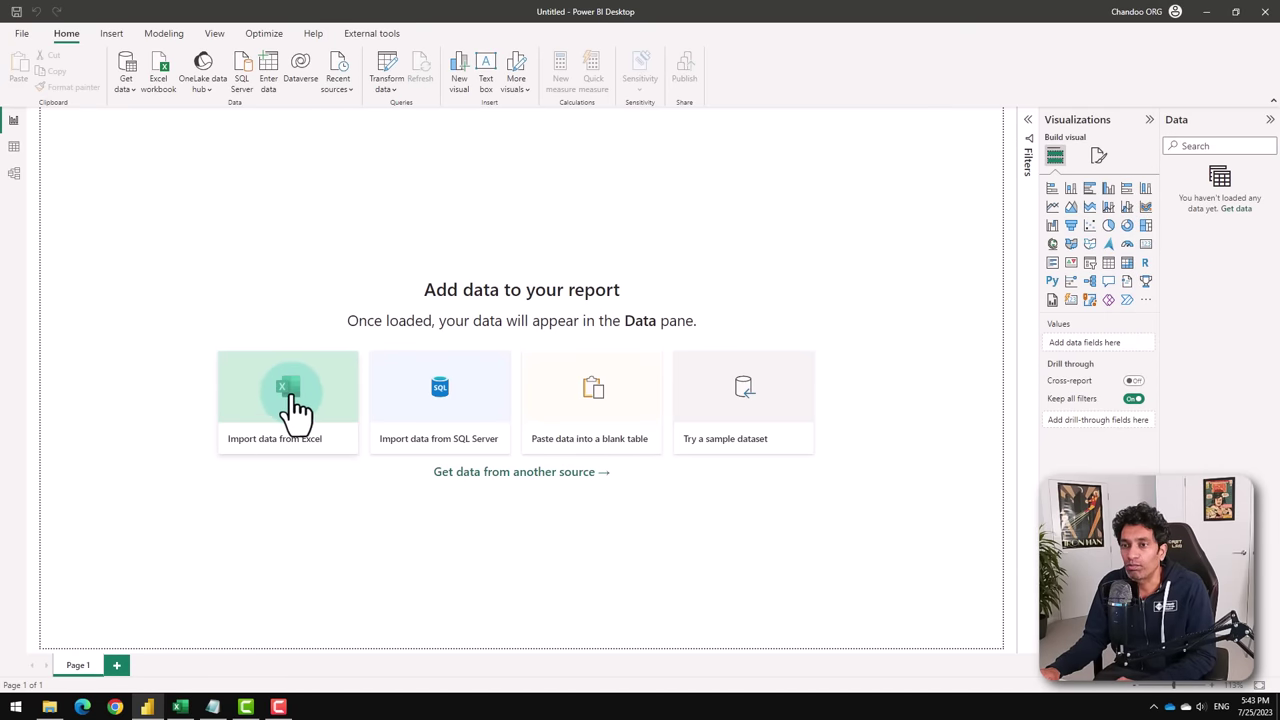
left_click(291, 392)
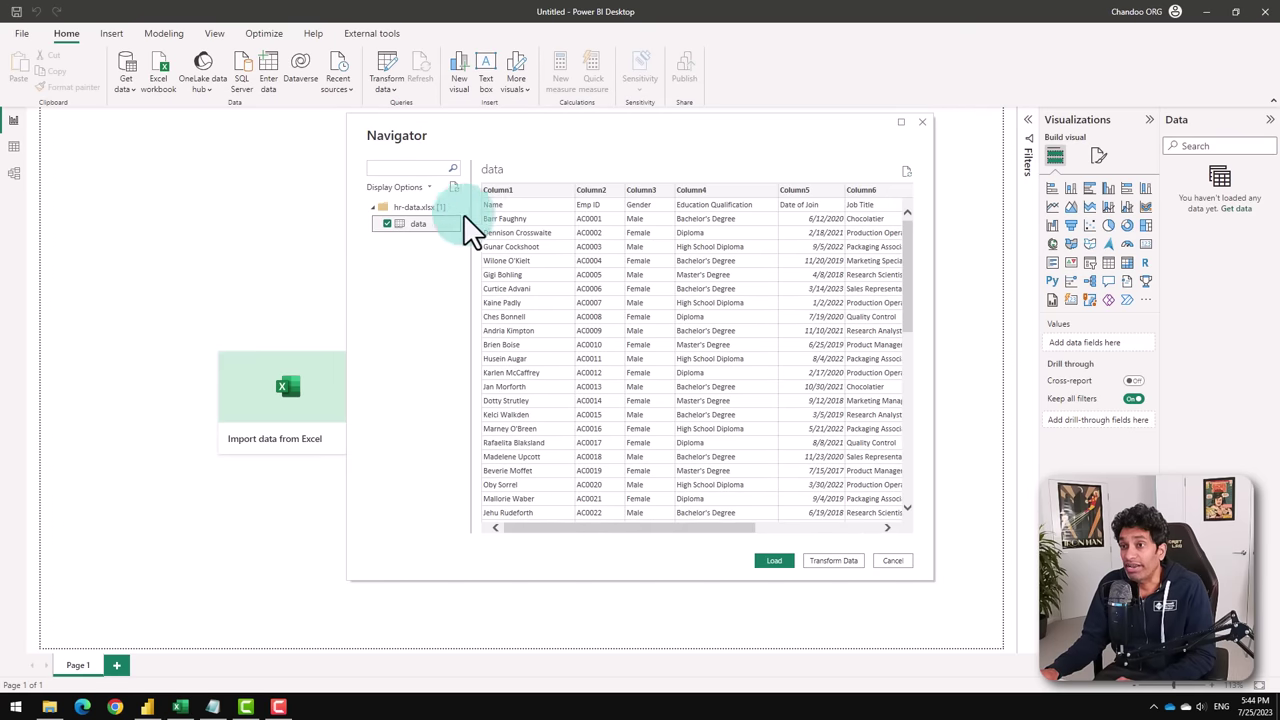
left_click_drag(742, 133, 581, 133)
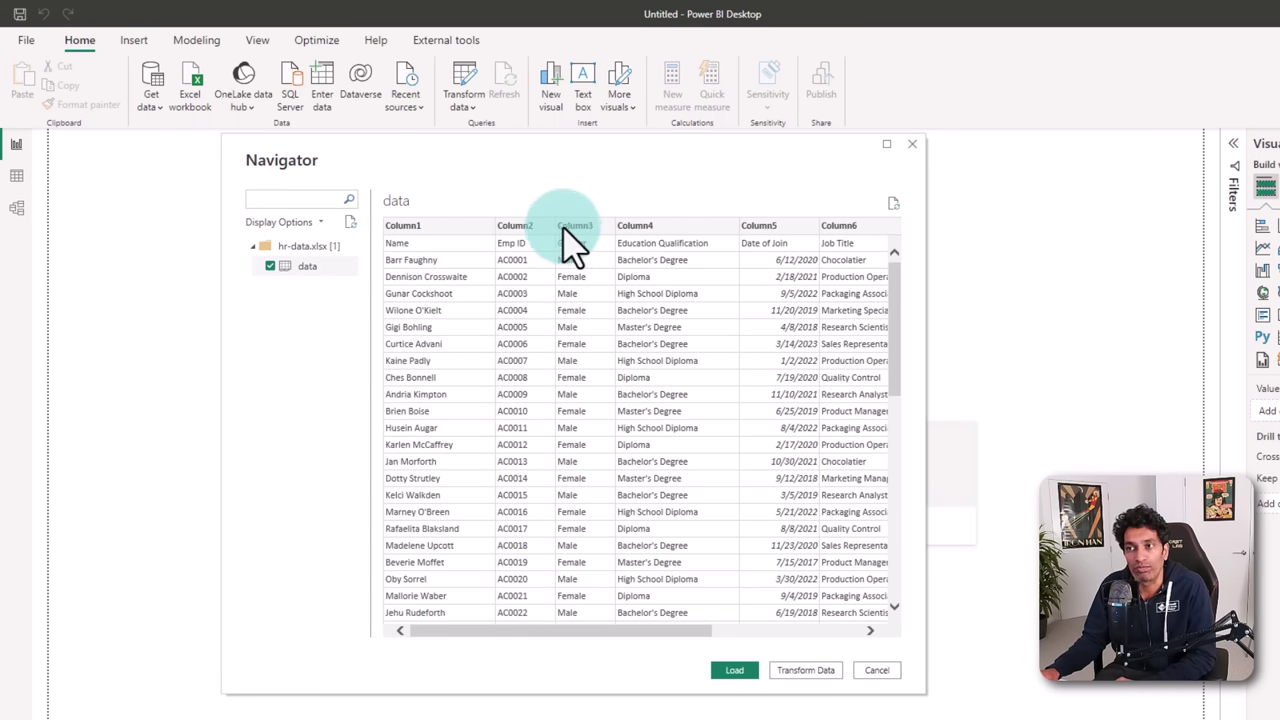
left_click(805, 670)
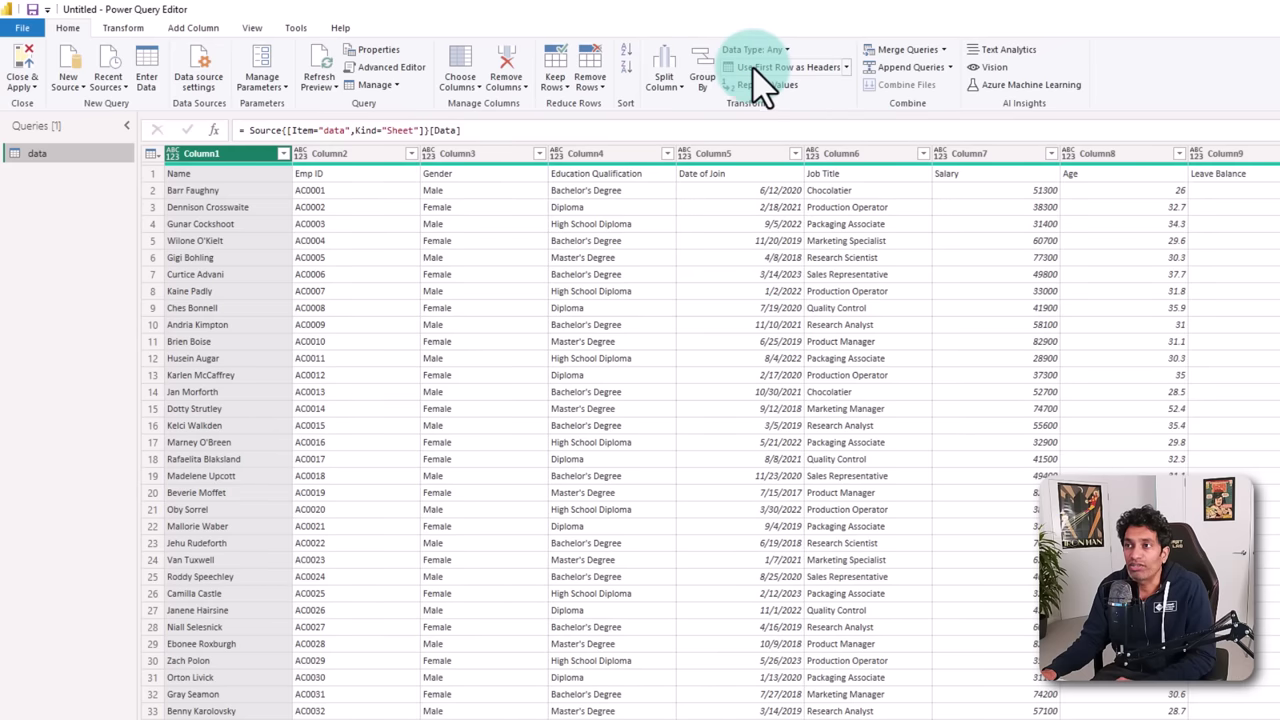
- Use the first row as headers and change the Date of Join column's type to Date
left_click(788, 70)
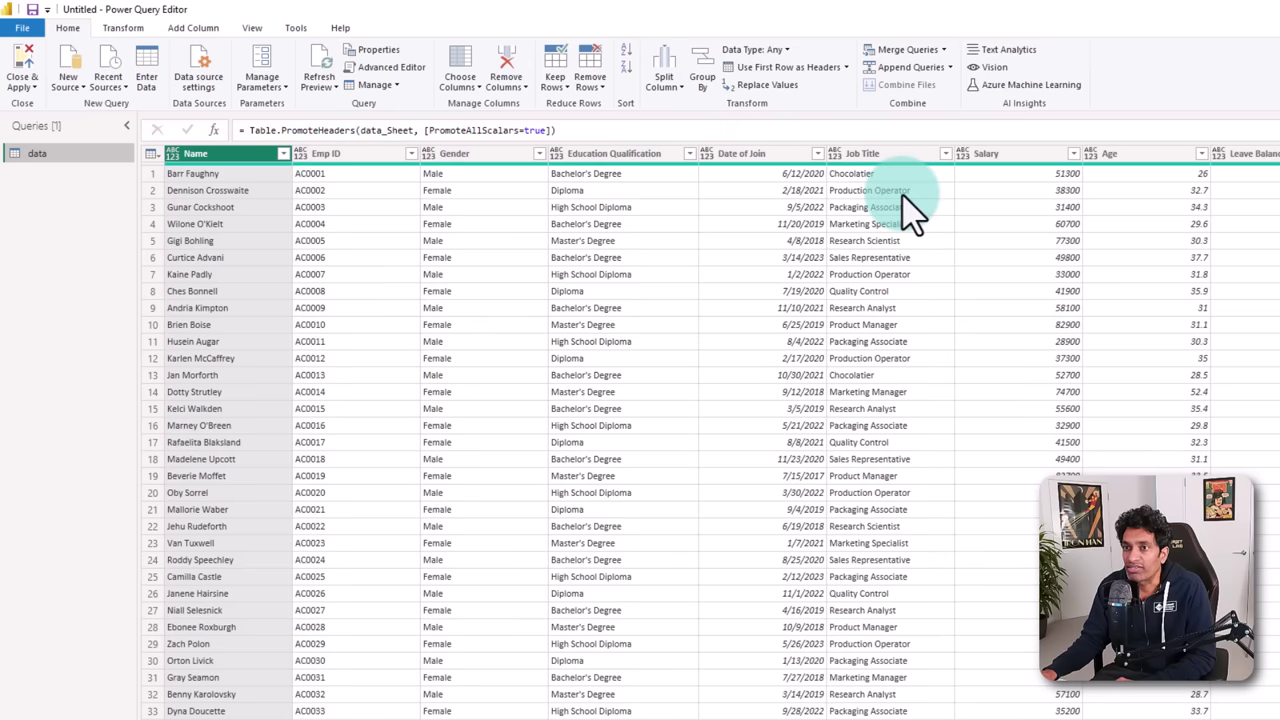
left_click(779, 154)
right_click(785, 168)
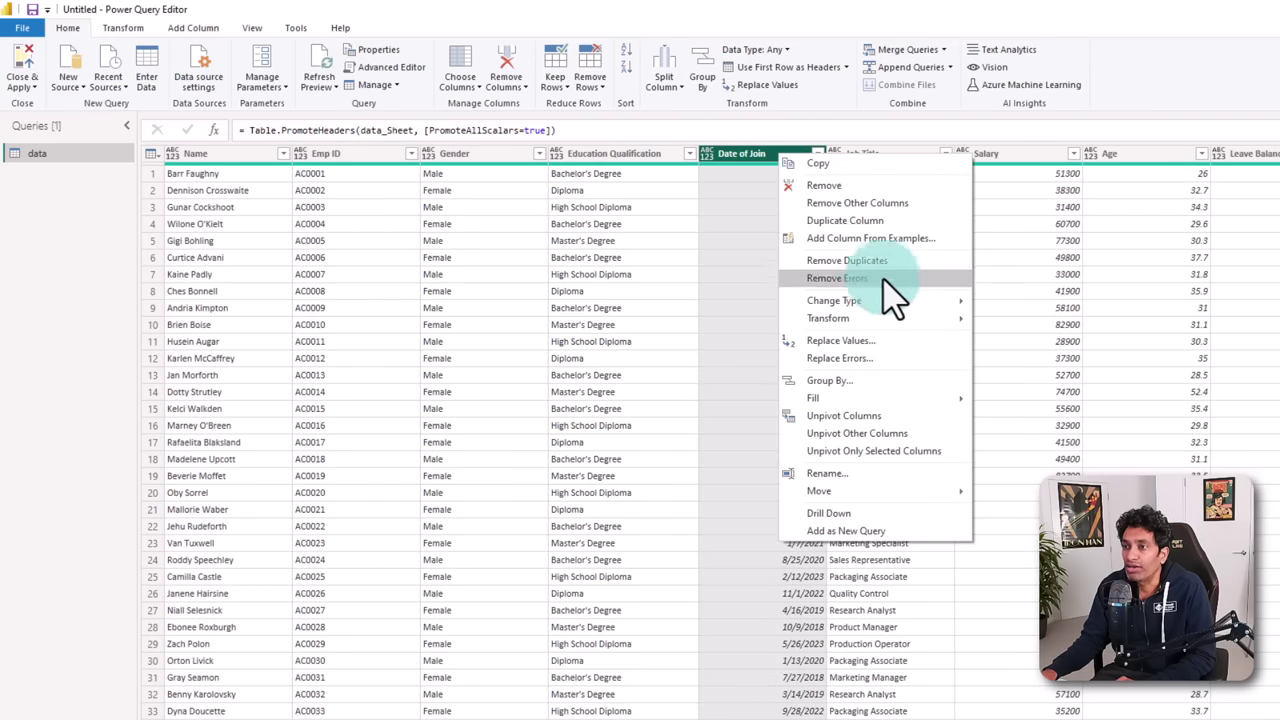
mouse_move(880, 301)
left_click(1050, 394)
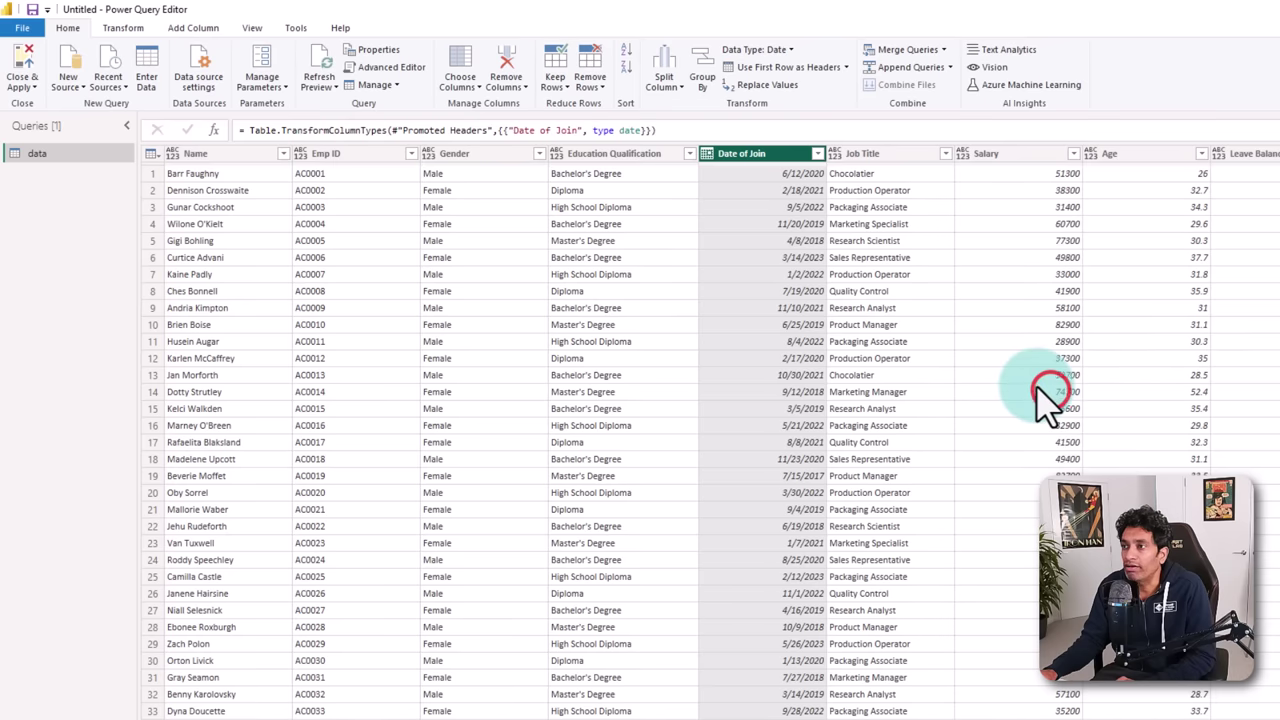
- Set the Salary and Leave Balance columns to Whole Number and the Age column to Decimal Number
left_click(1003, 154)
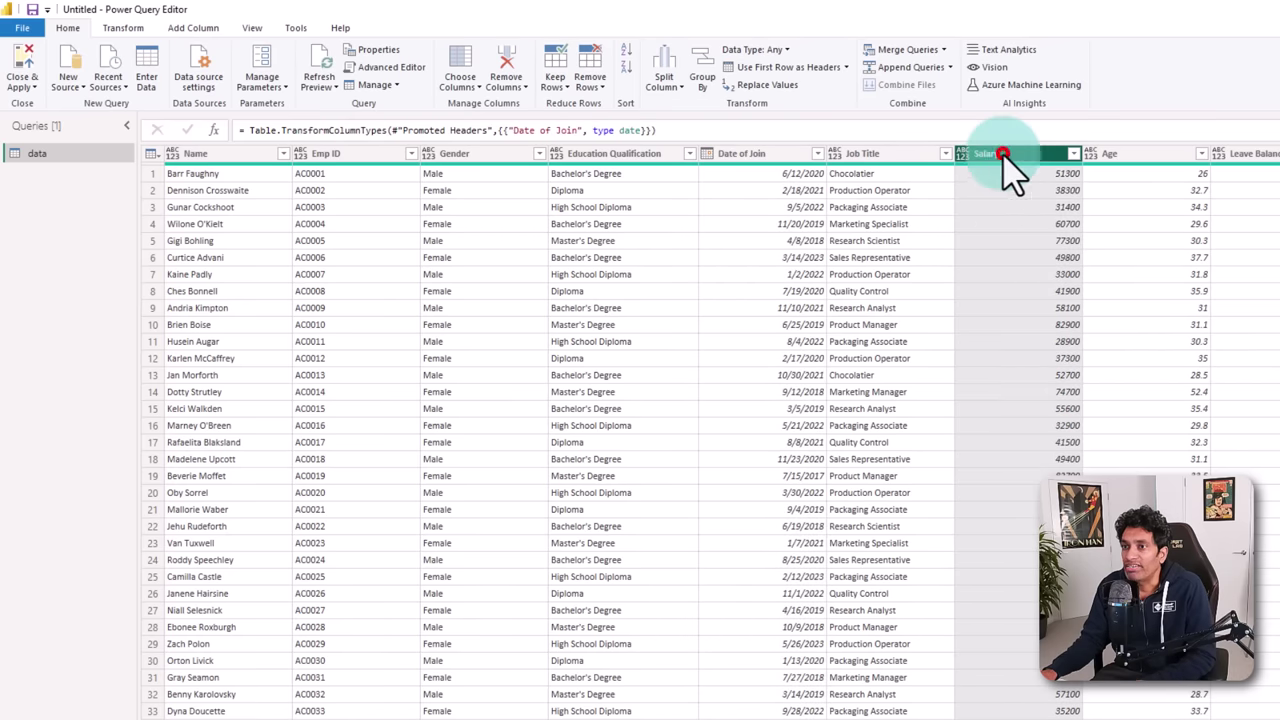
left_click(1135, 154, "ctrl")
left_click(1235, 154, "ctrl")
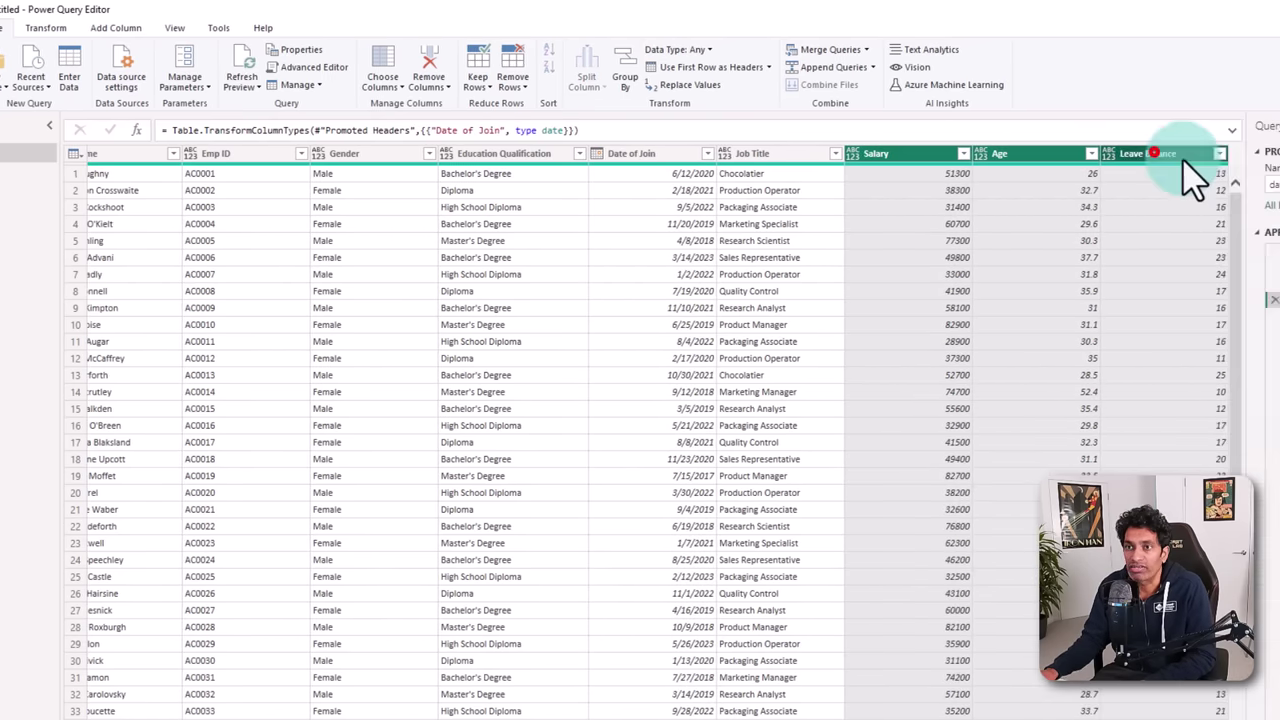
- Rename the query as staff and load it into the report
double_click(1272, 185)
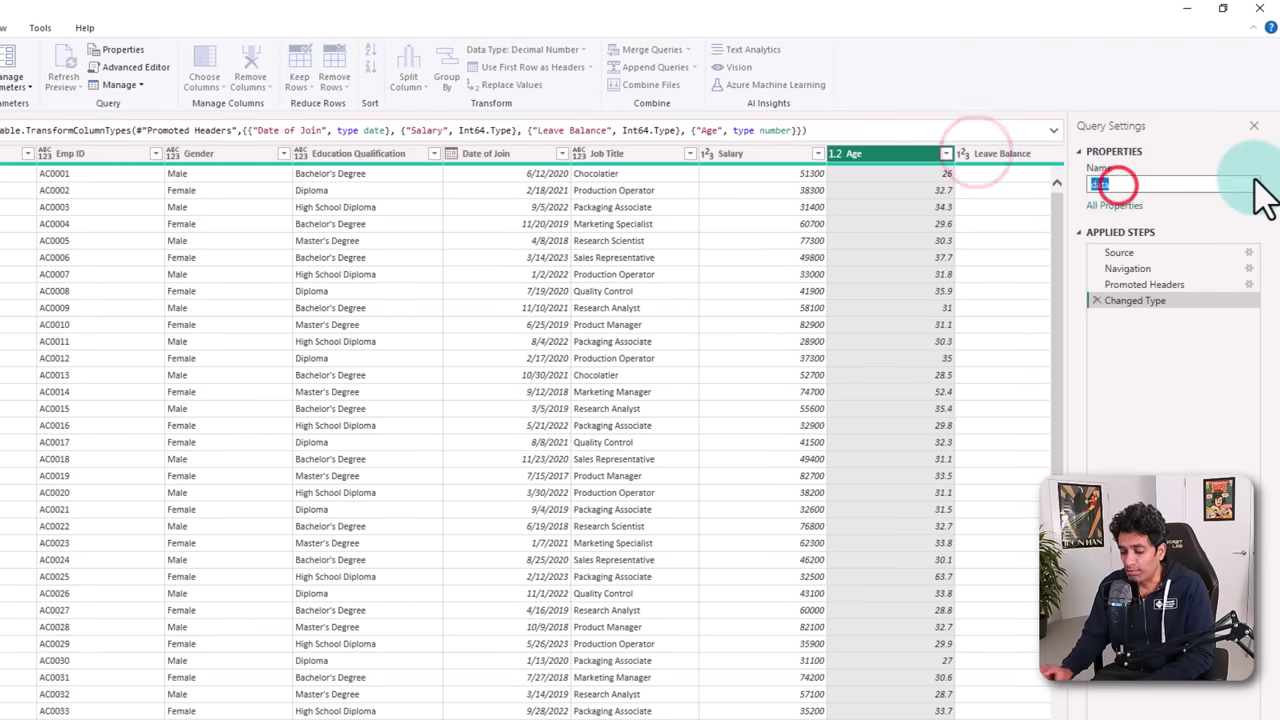
key("BackSpace")
key("Return")
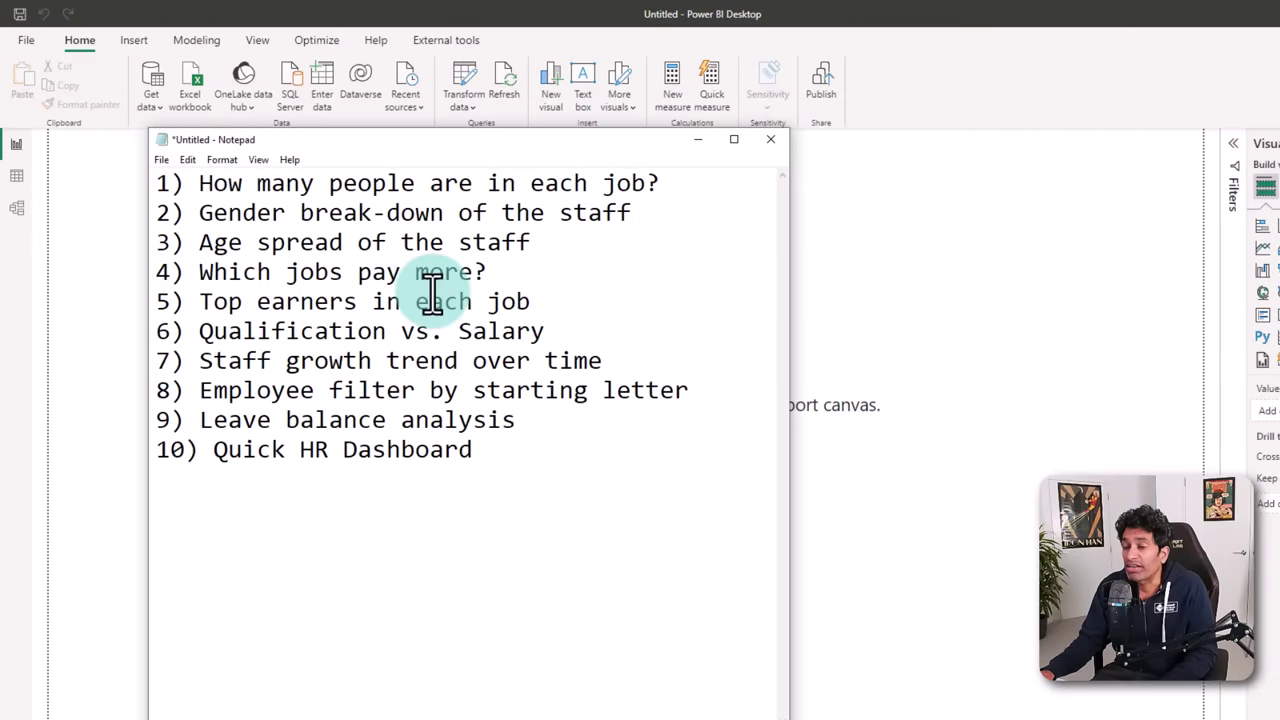
- Review the question list in Notepad, focusing on the first question, "How many people are in each job?"
left_click_drag(195, 183, 596, 460)
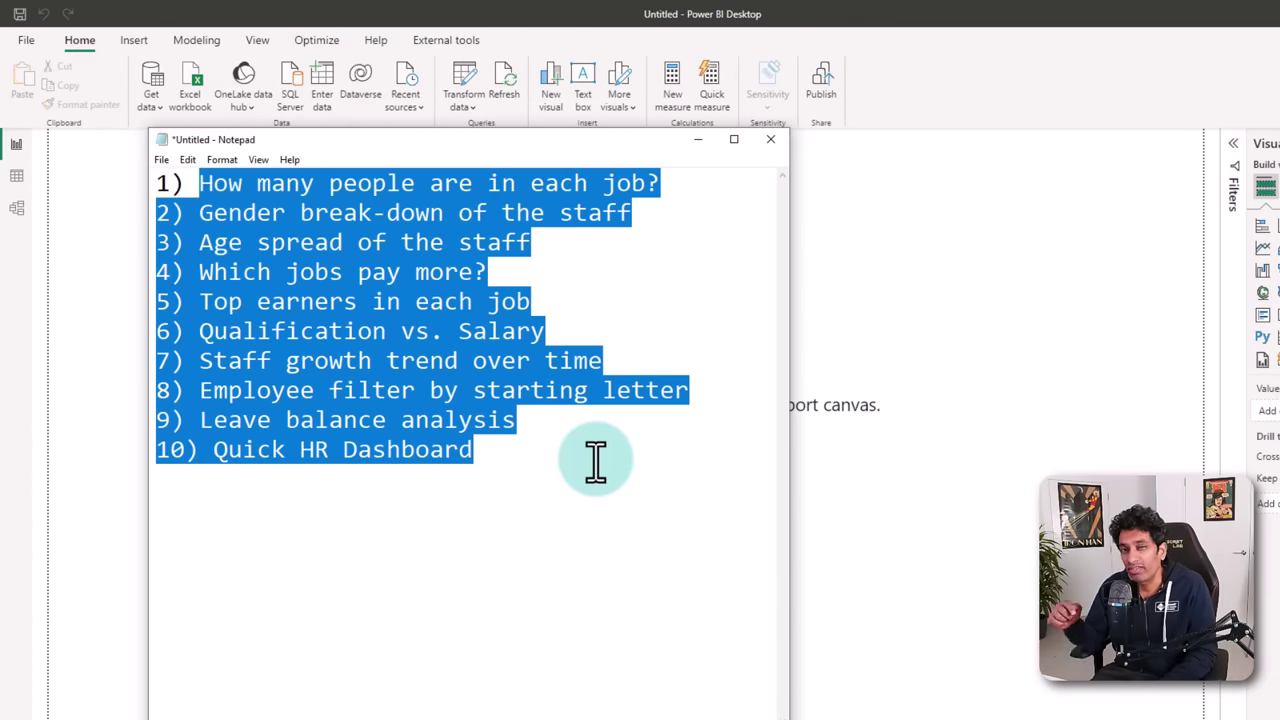
left_click(596, 460)
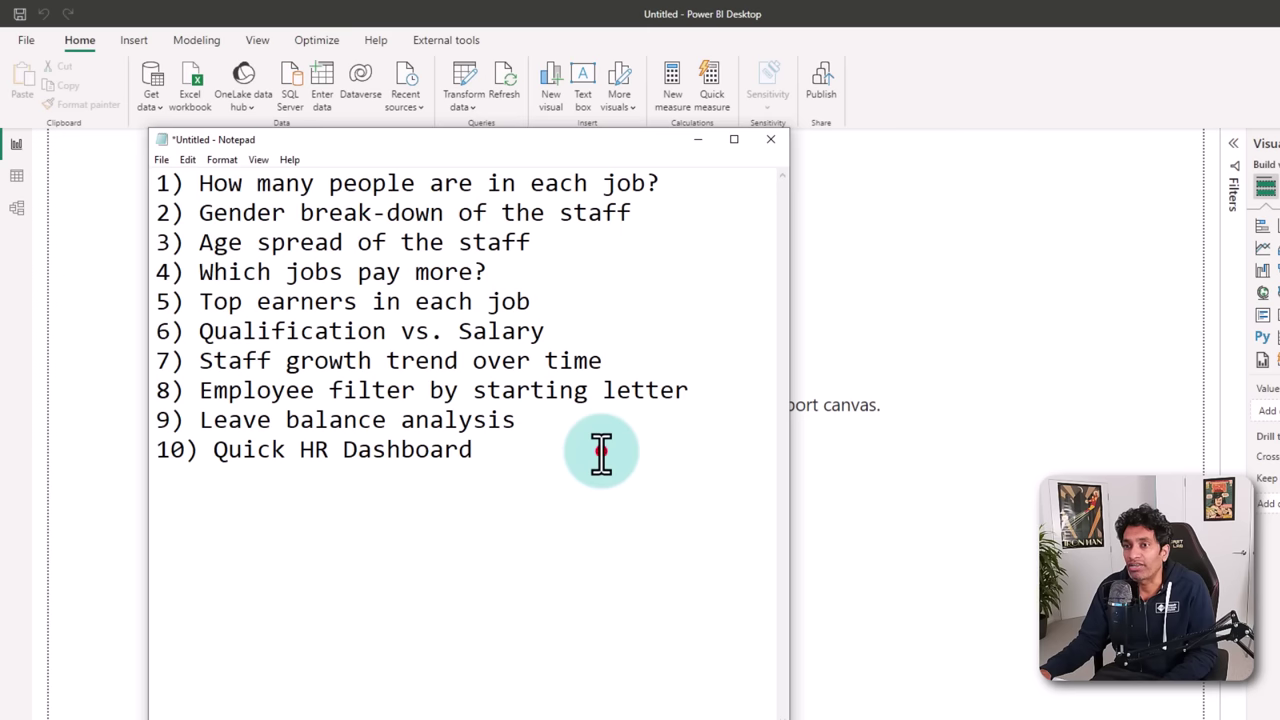
left_click(188, 183)
left_click_drag(335, 183, 686, 171)
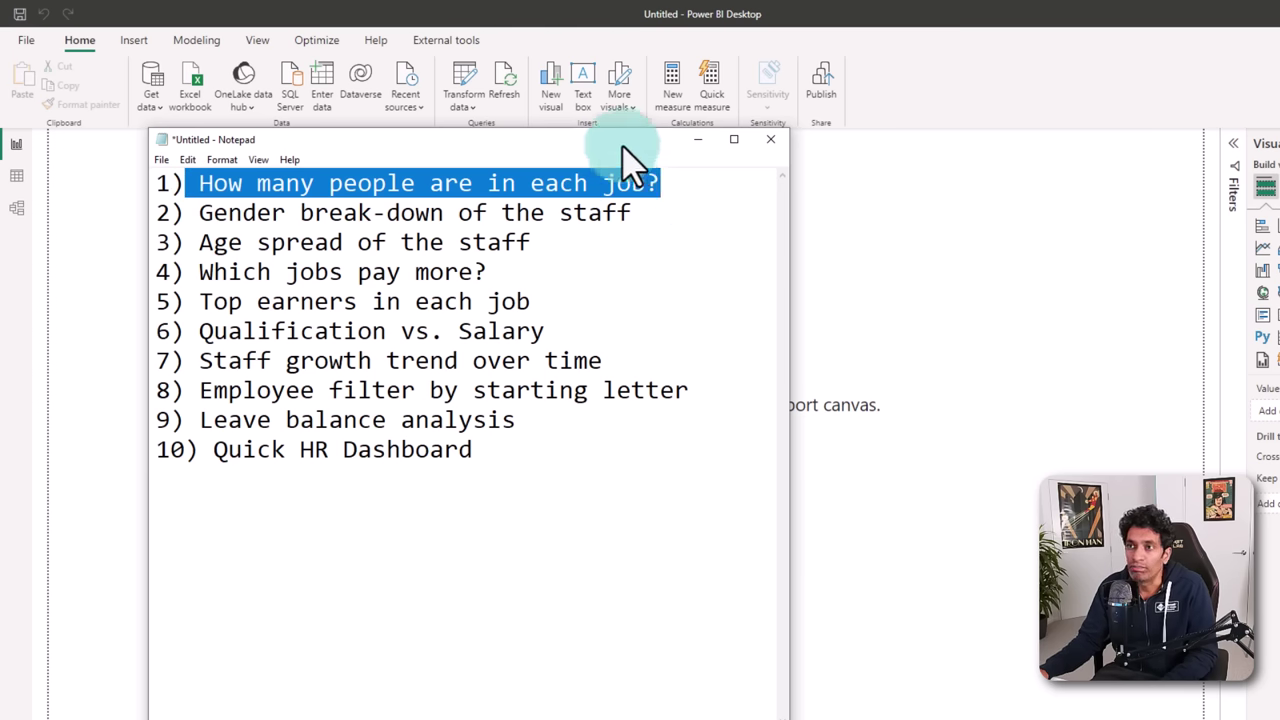
left_click_drag(622, 143, 0, 360)
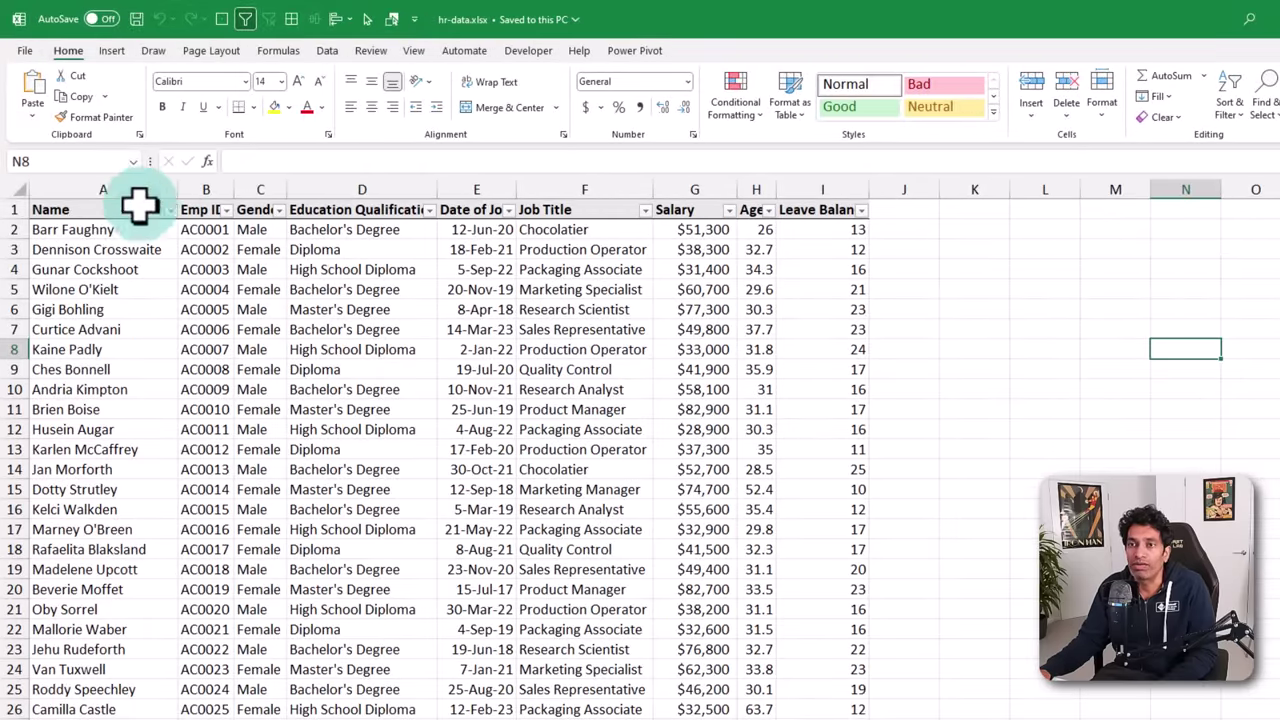
- Examine each column of the employee data in the Excel workbook, from Name through Leave Balance, and return to Job Title
left_click(130, 189)
left_click(207, 189)
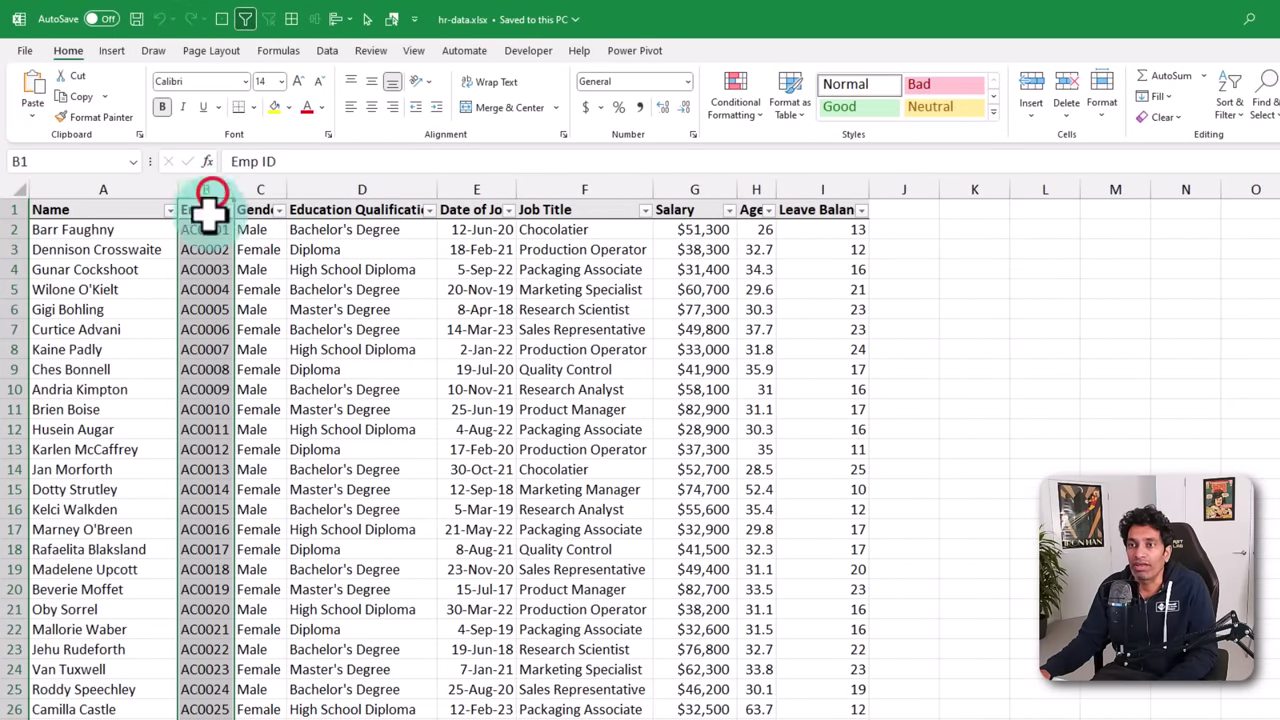
left_click(258, 189)
left_click(376, 189)
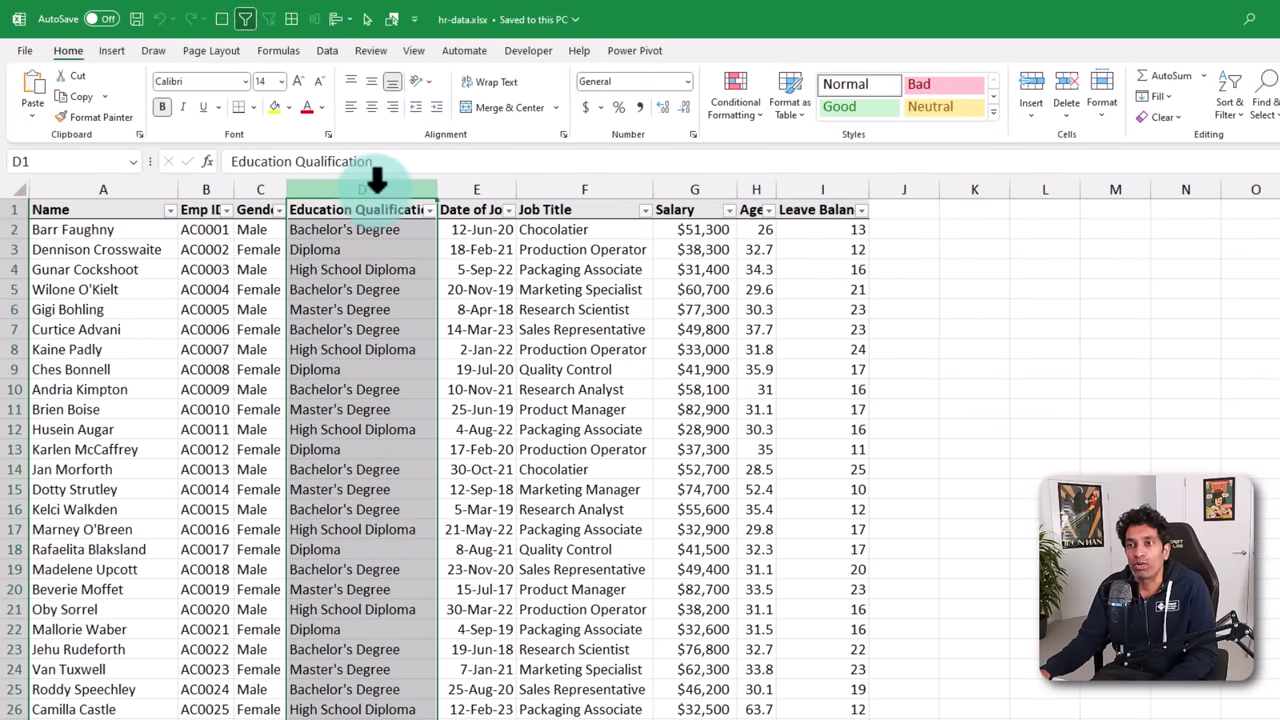
left_click(474, 189)
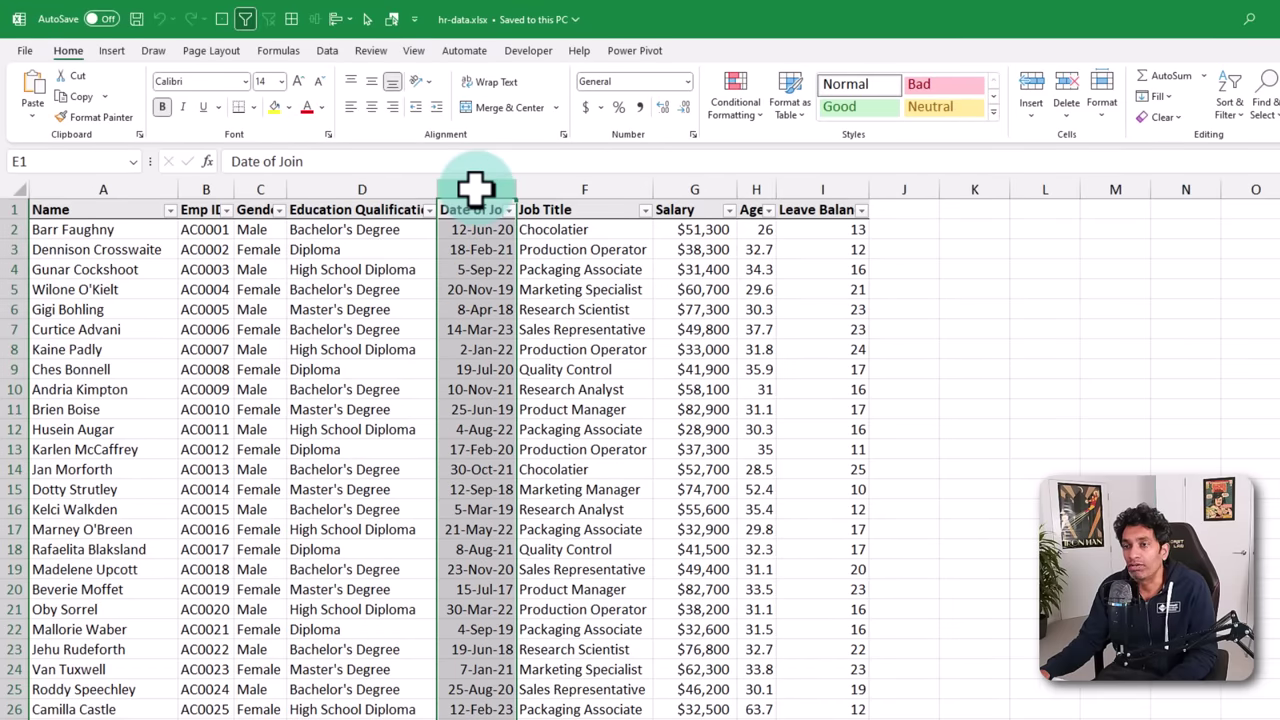
left_click(600, 189)
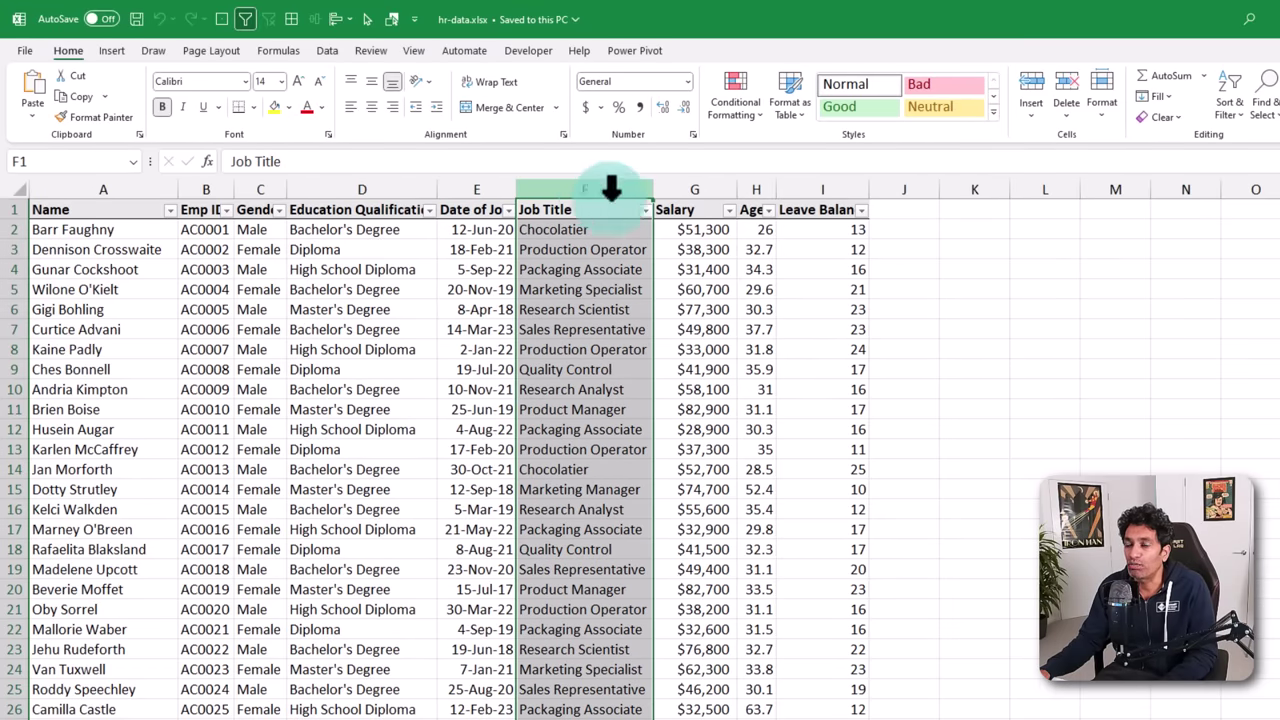
left_click(695, 190)
left_click(752, 188)
left_click(841, 180)
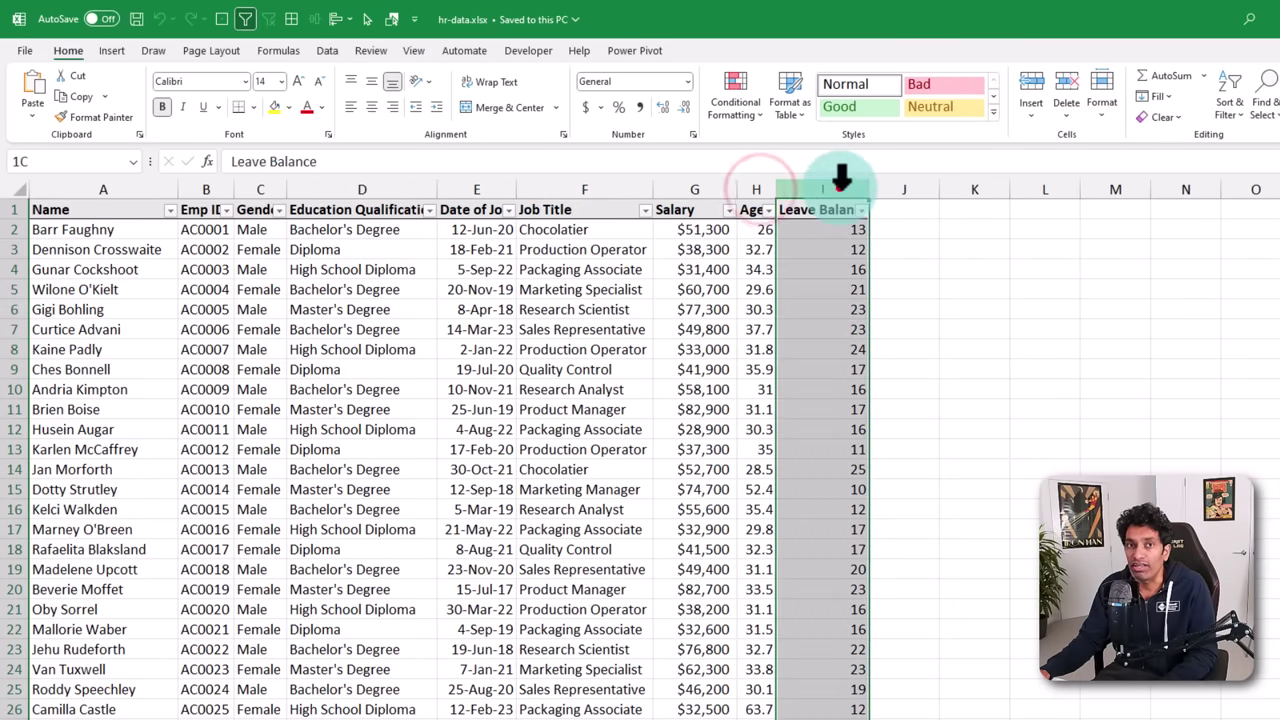
key("Left")
key("Left")
key("Left")
key("ctrl+space")
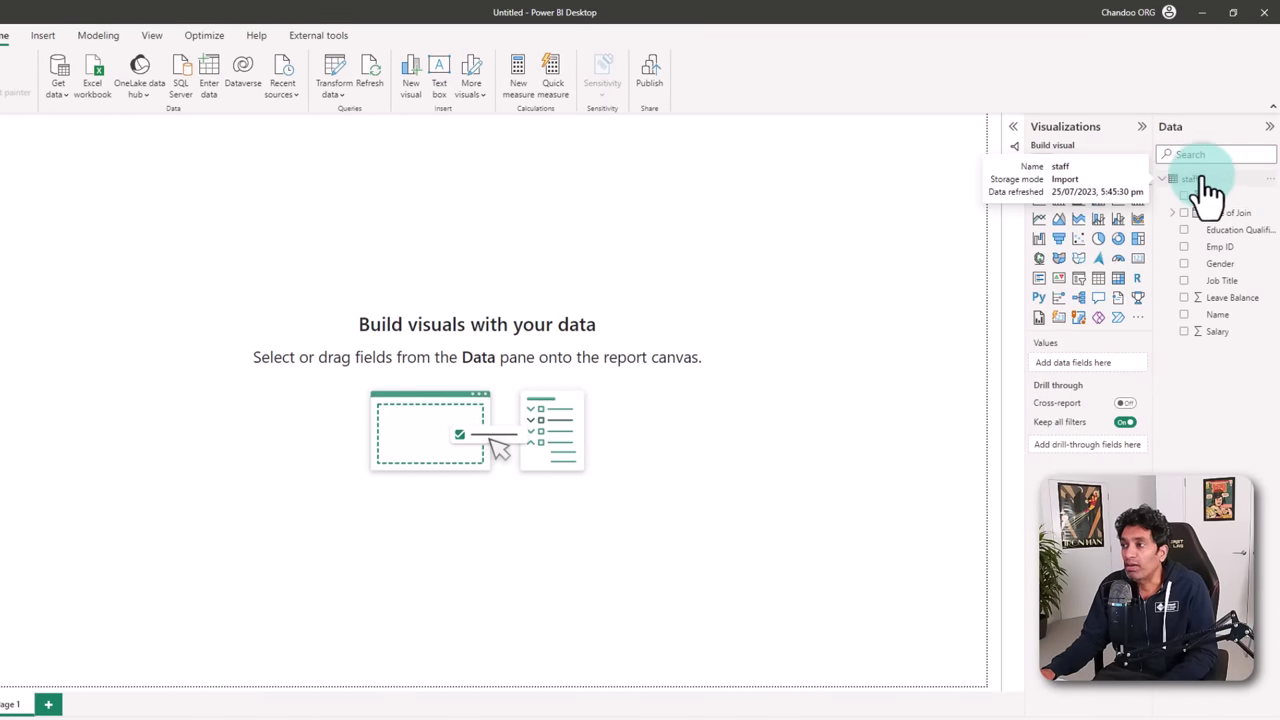
- In Power BI Desktop, create a measure in the staff table defined as Headcount = COUNTROWS(staff)
right_click(1207, 178)
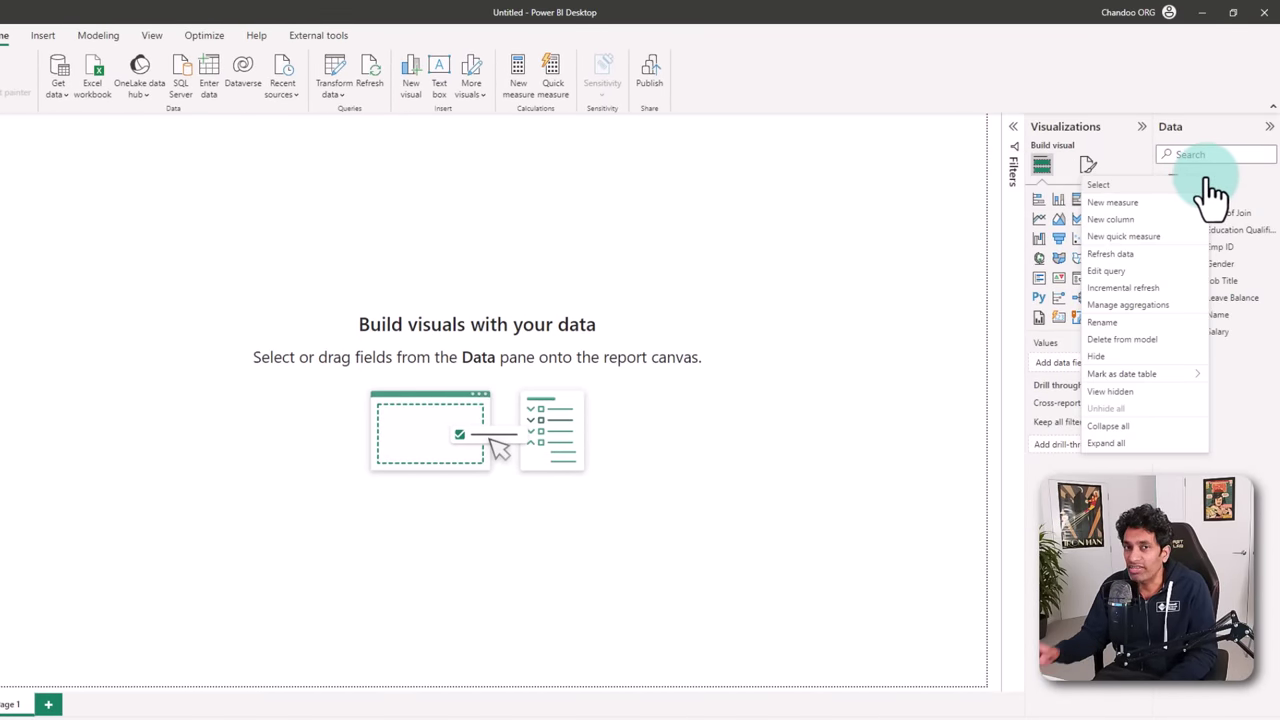
left_click(1128, 202)
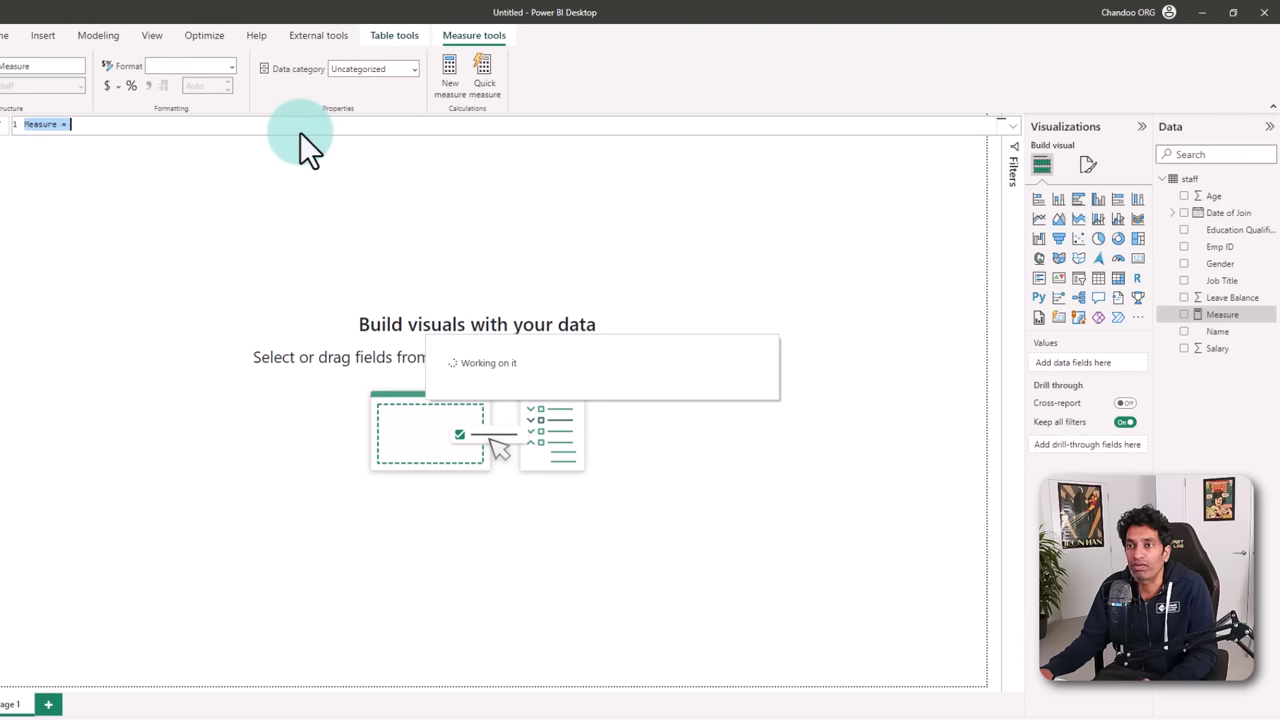
type("Headcount = ")
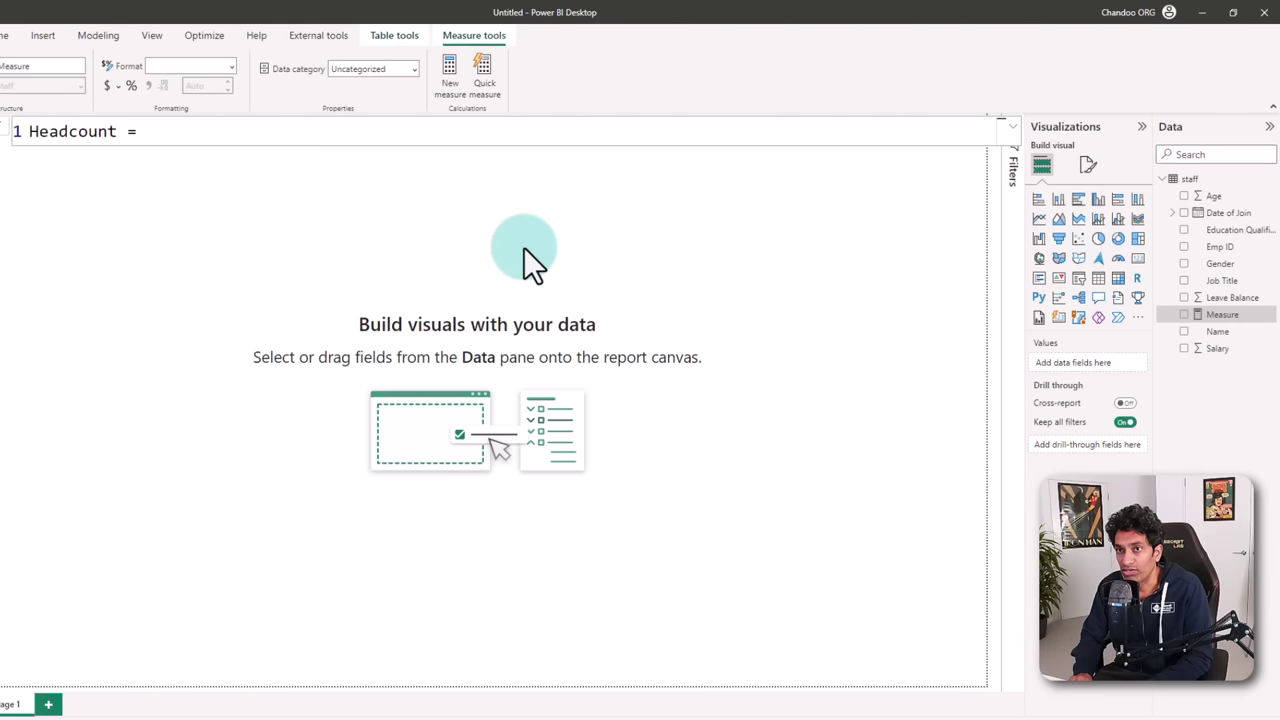
type("countrows")
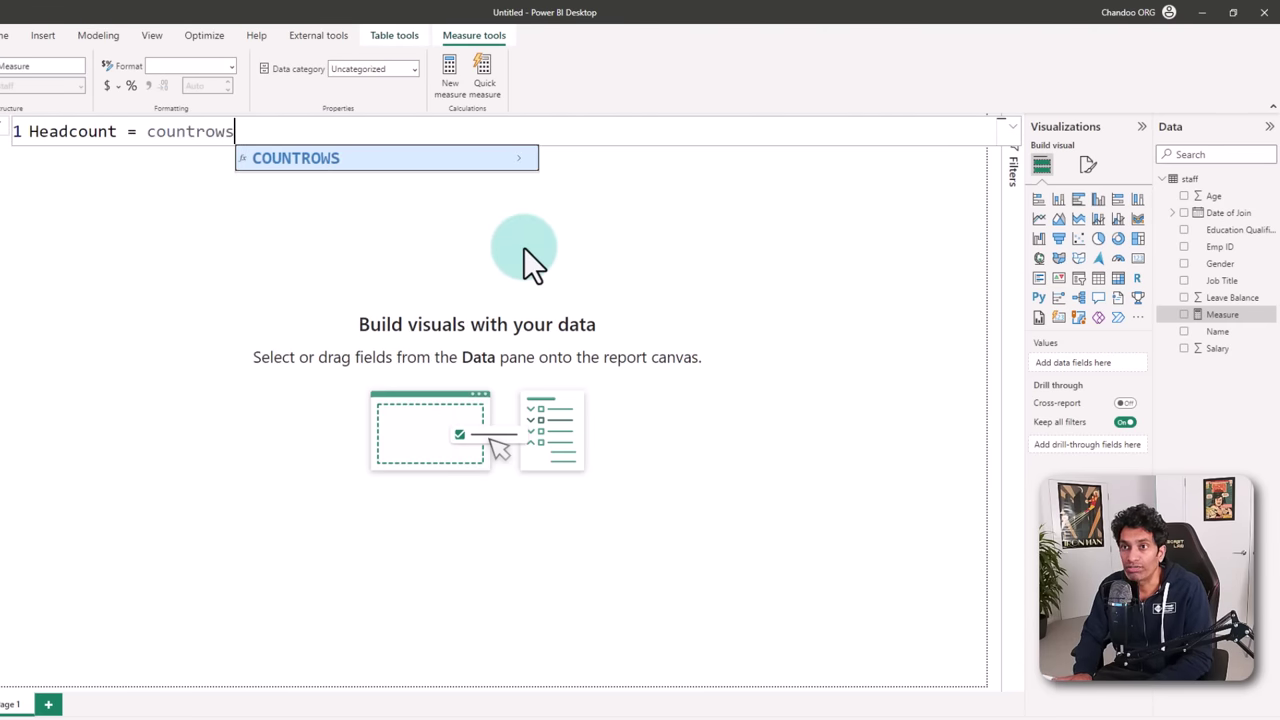
type("(staff)")
key("Return")
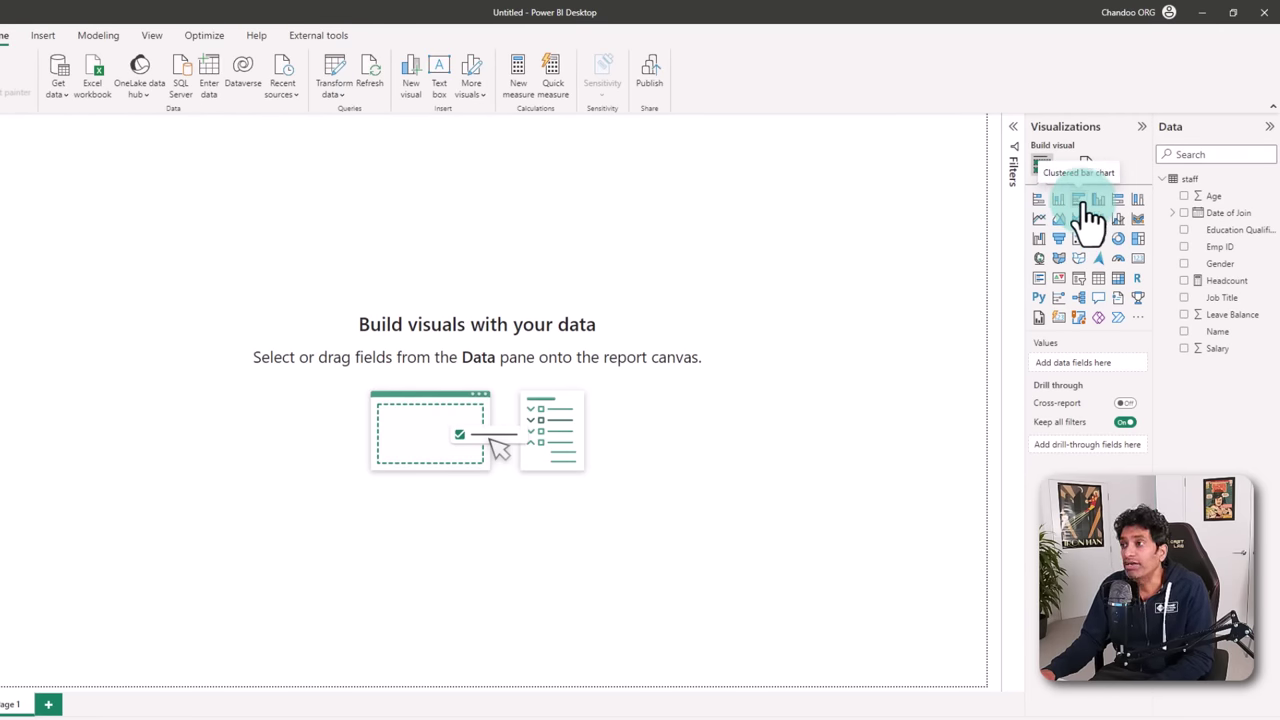
- Add an enlarged clustered bar chart near the middle of the page with Job Title on the Y-axis and Headcount on the X-axis
left_click(1079, 201)
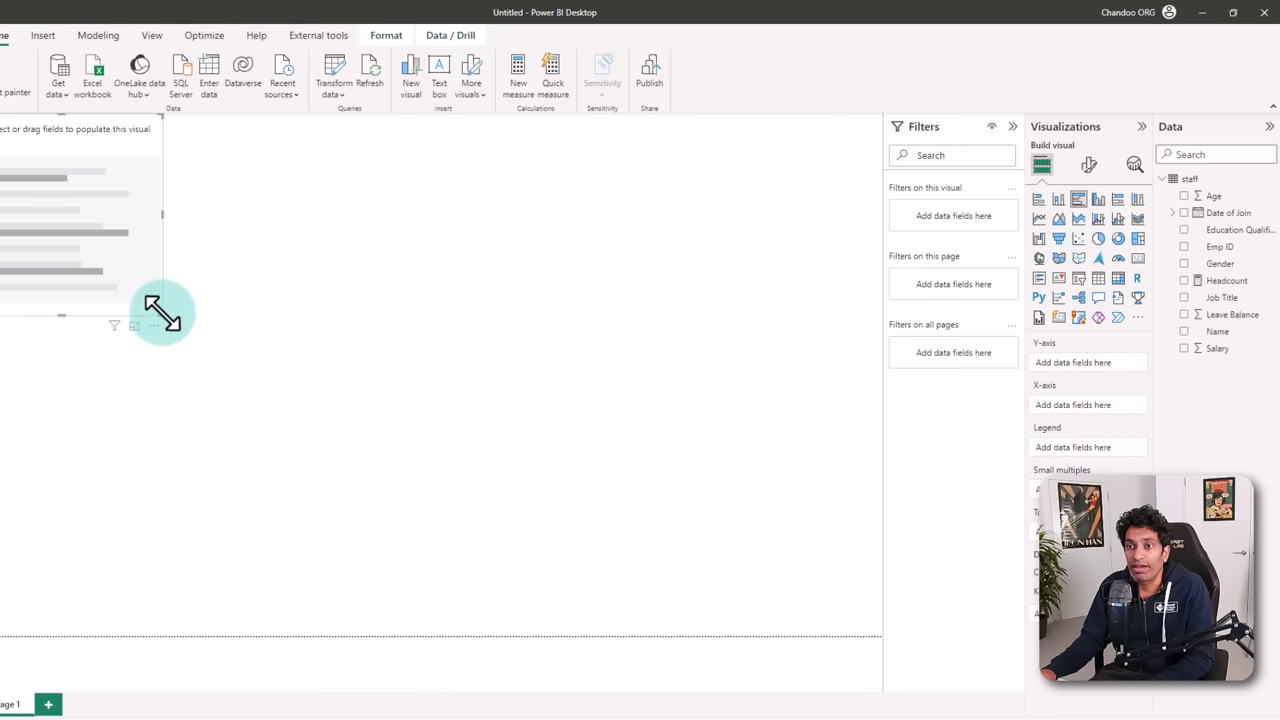
left_click_drag(161, 313, 379, 444)
left_click_drag(294, 366, 541, 432)
left_click_drag(1227, 297, 1104, 360)
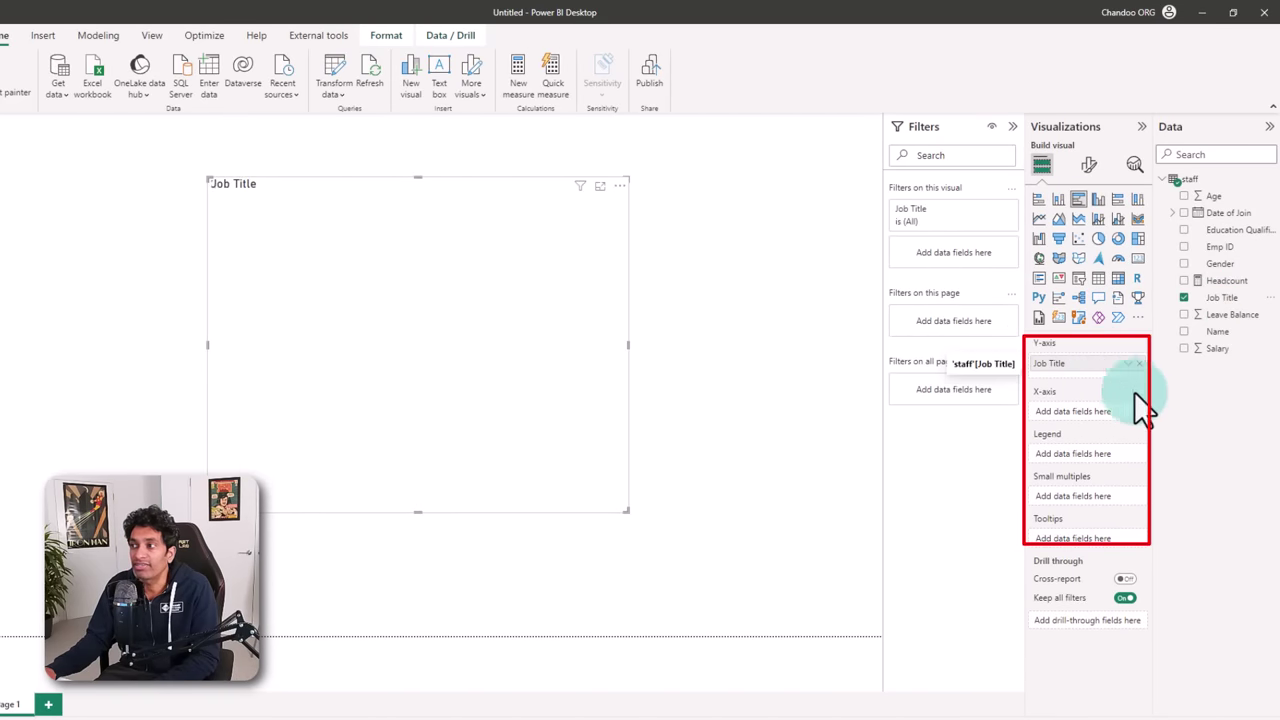
left_click_drag(1226, 280, 1106, 413)
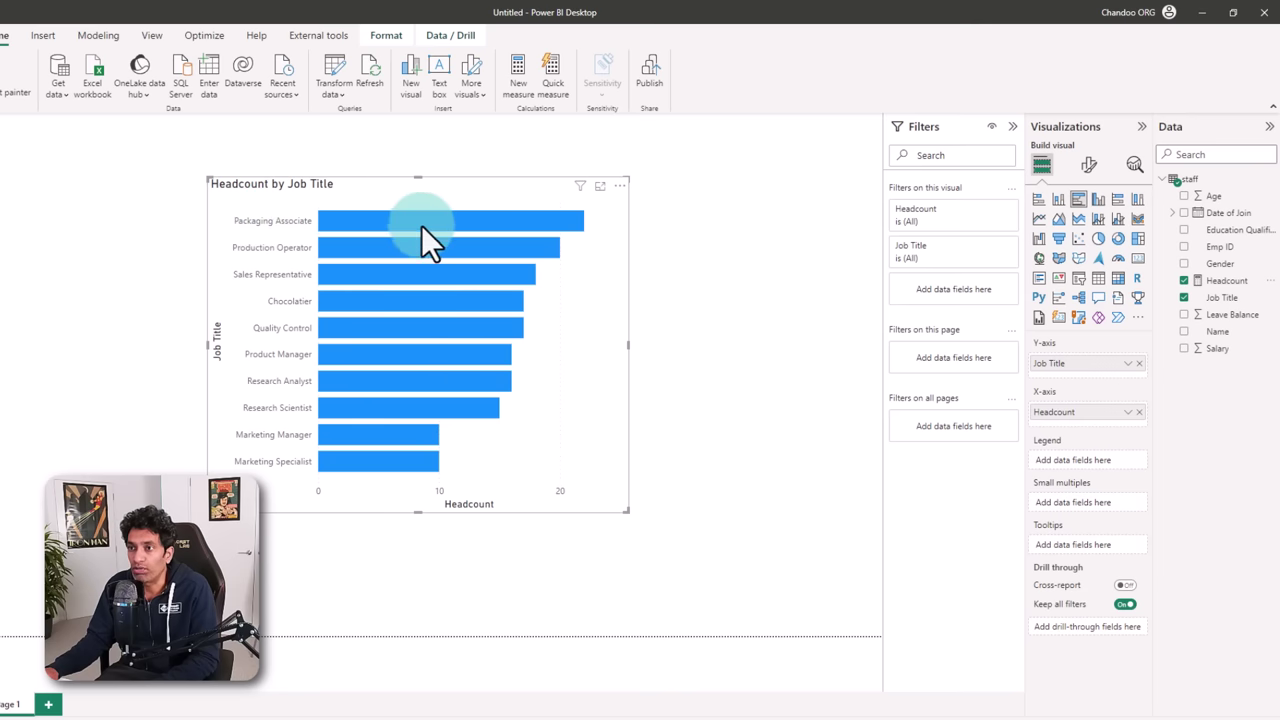
- Inspect the headcount bars and set up a new report page named Q2 for the "Gender break-down of the staff" question
mouse_move(472, 221)
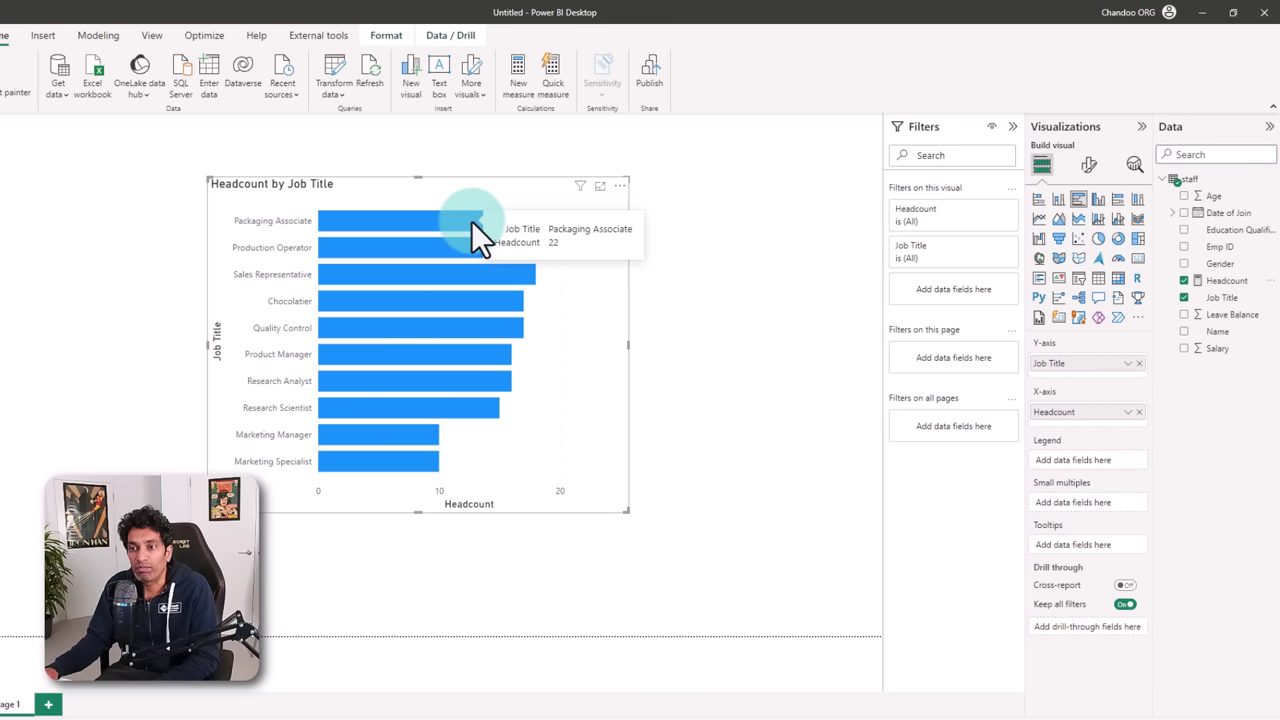
mouse_move(373, 485)
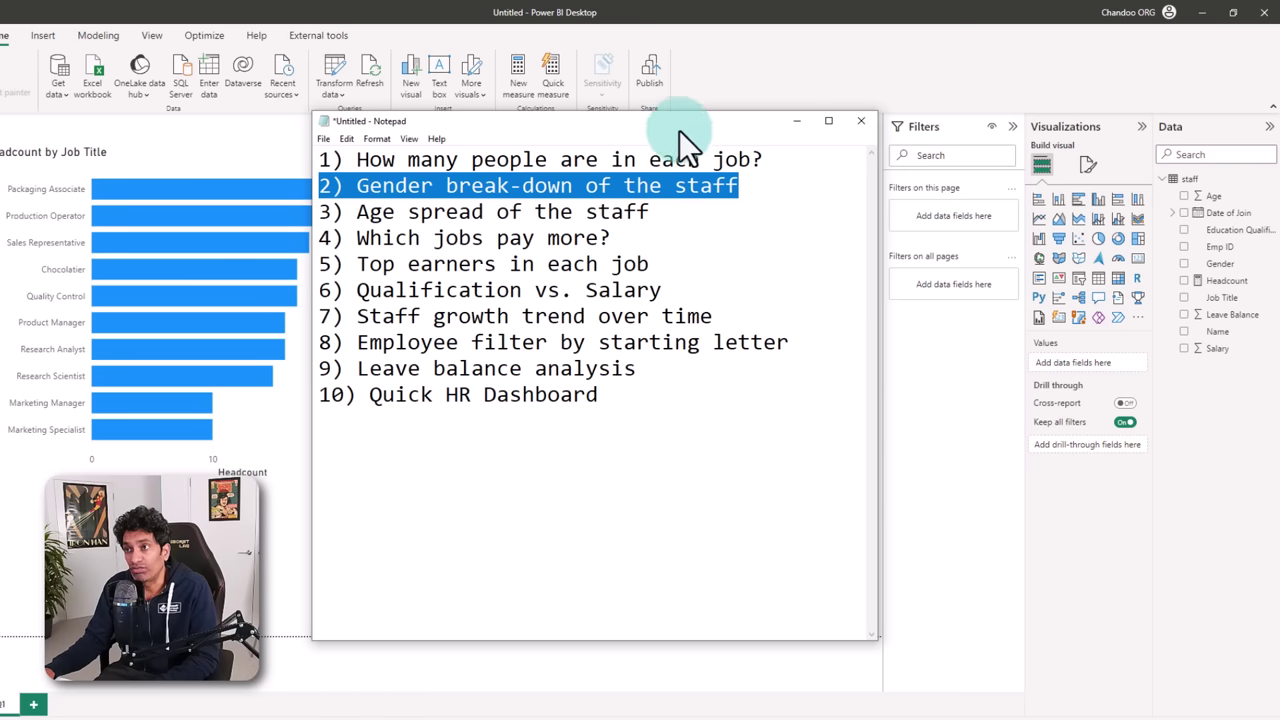
left_click_drag(684, 121, 628, 189)
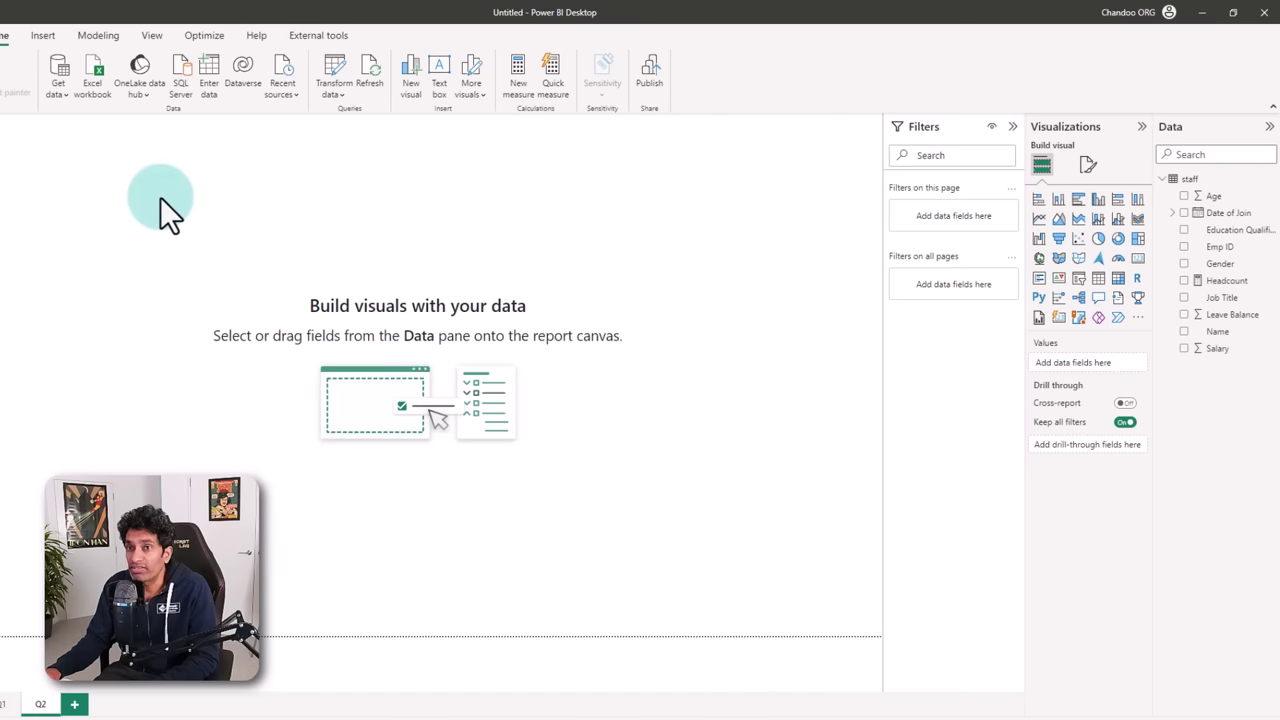
- On page Q2, add a pie chart with Gender as the legend and Headcount as the values
left_click(45, 704)
left_click(646, 140)
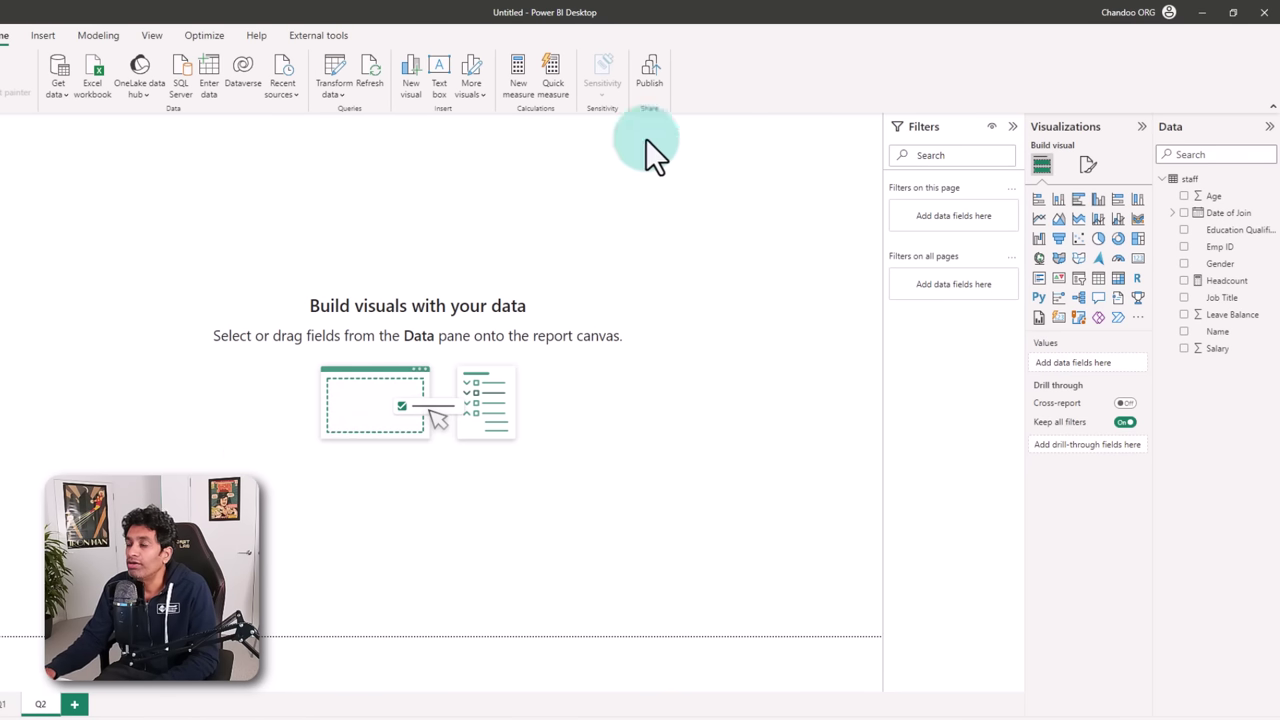
left_click(1099, 239)
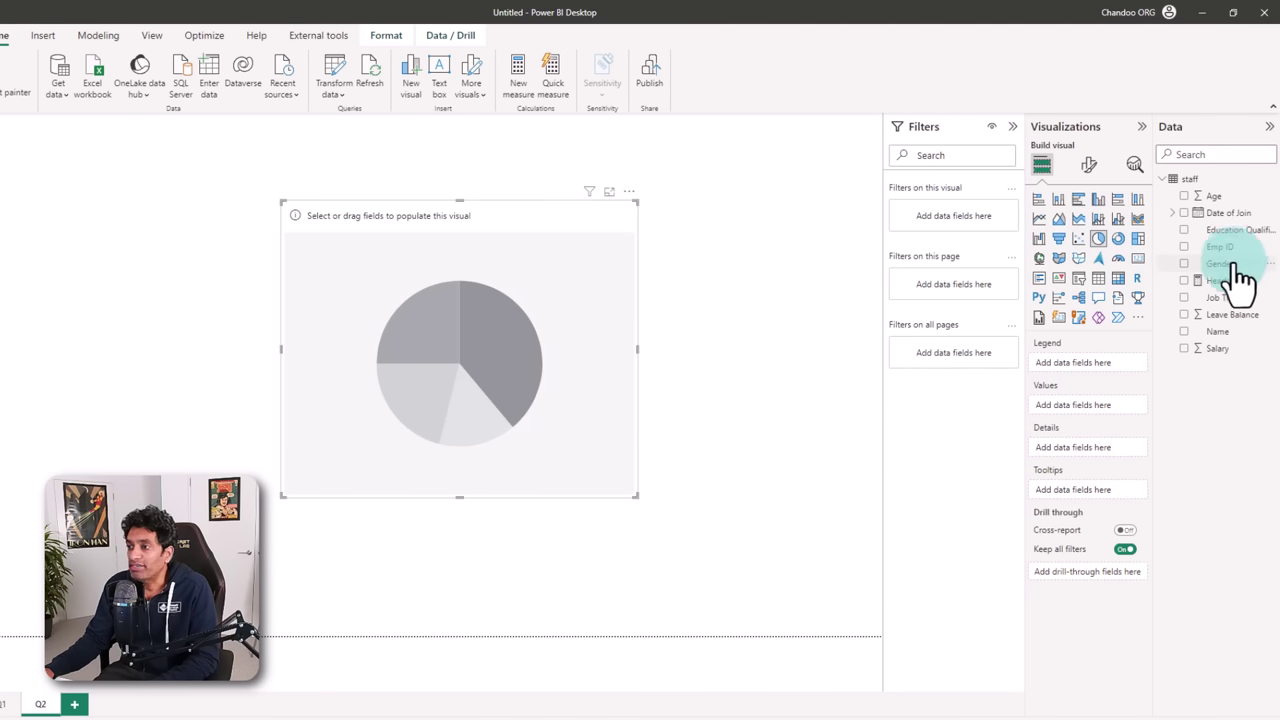
left_click(1184, 263)
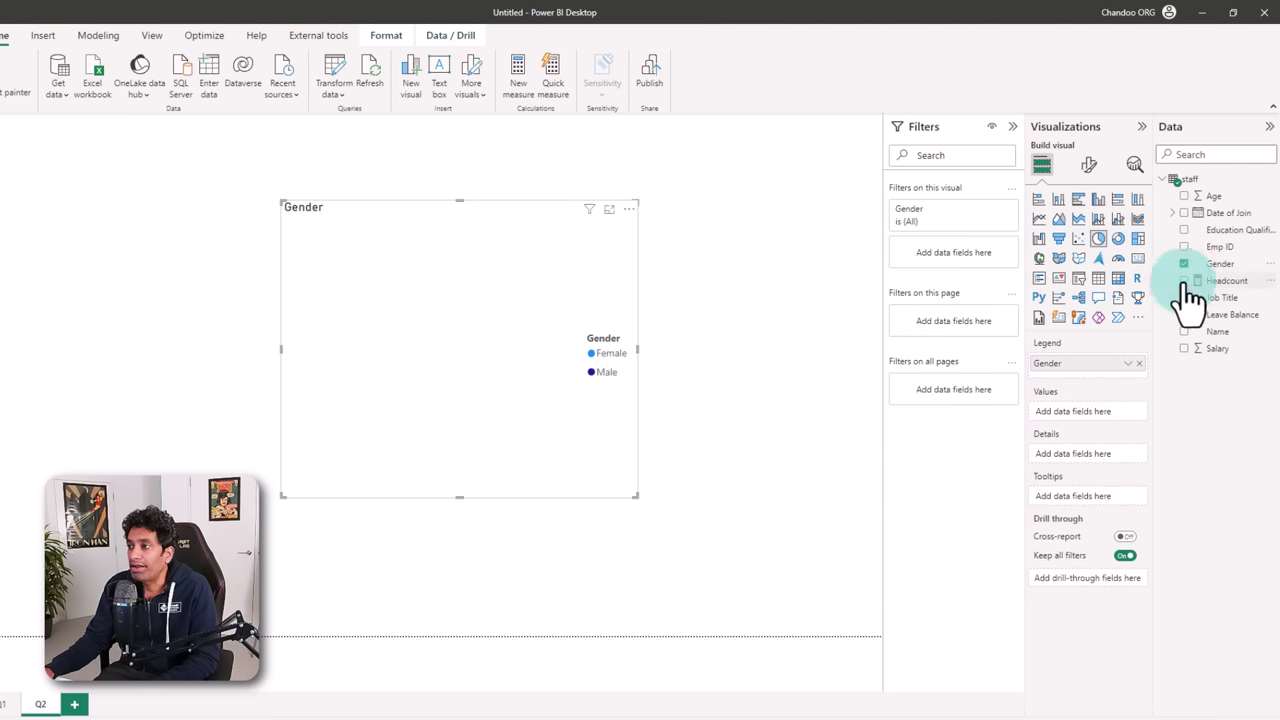
left_click(1184, 280)
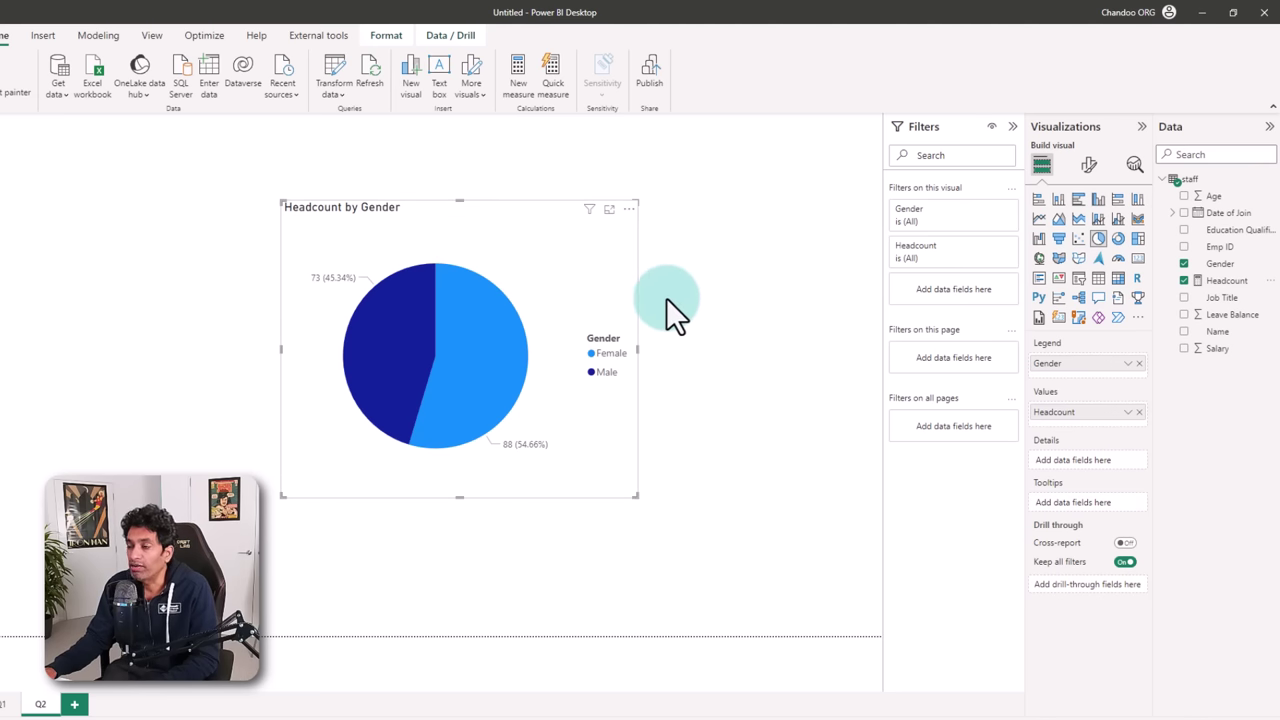
left_click(741, 292)
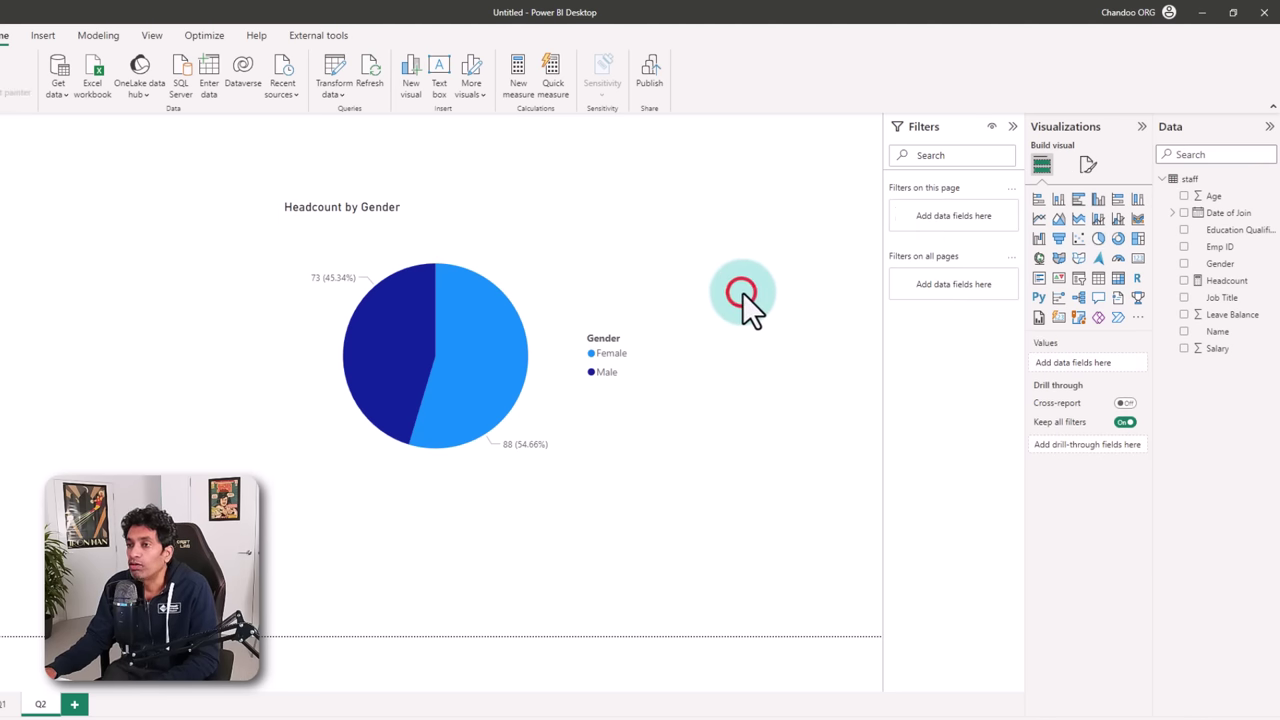
- Add a Job Title slicer beside the gender pie chart and extend its height to fit the full list
left_click(1079, 278)
left_click_drag(151, 432, 764, 193)
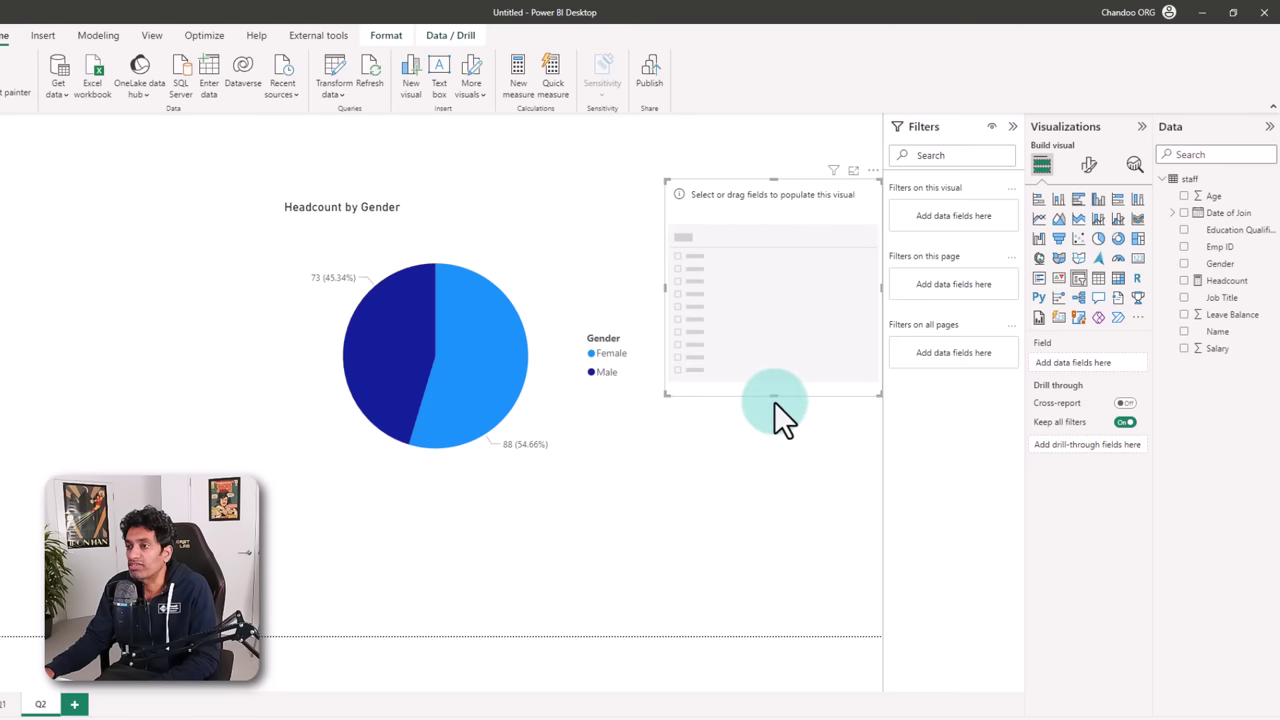
left_click_drag(773, 398, 786, 529)
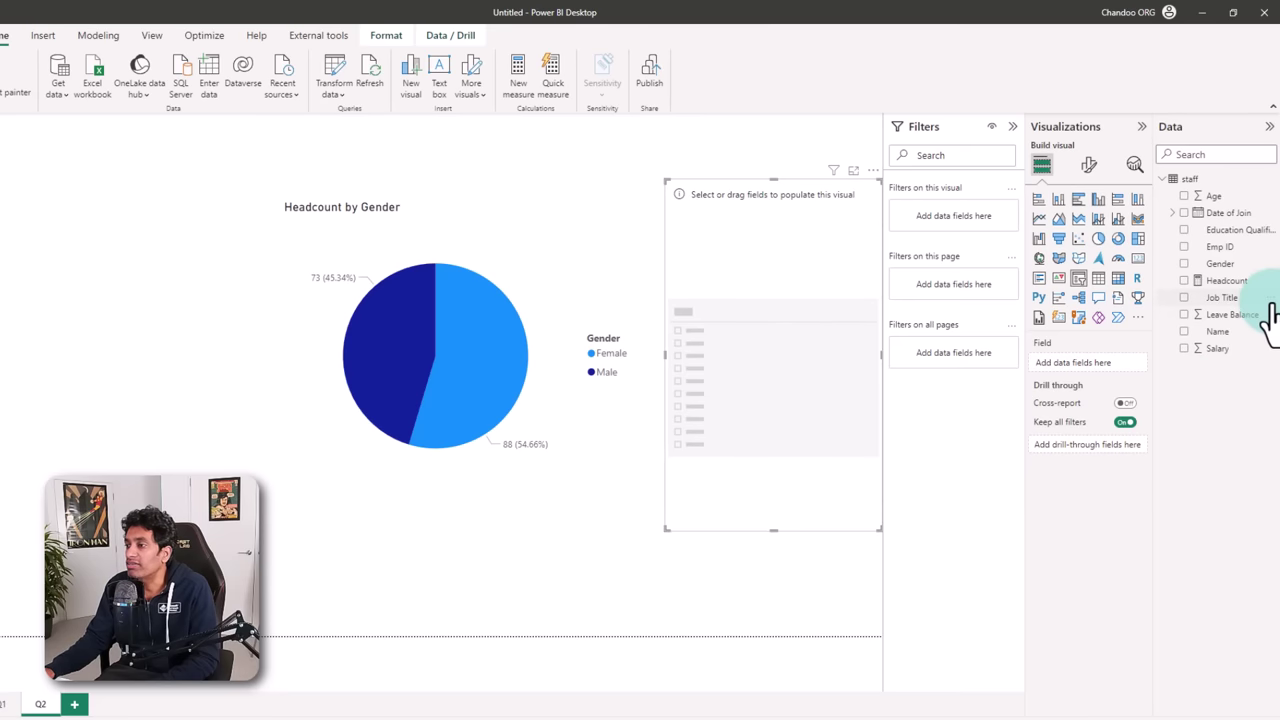
left_click(1184, 297)
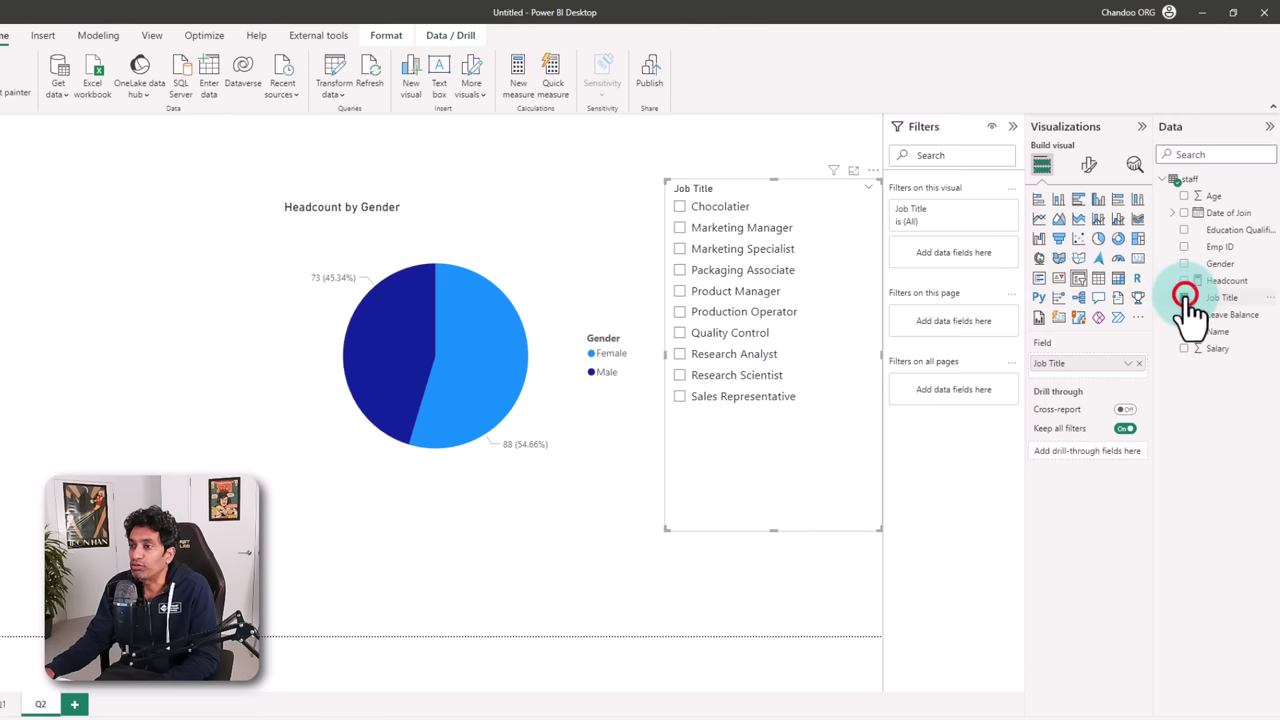
- Filter the pie by Packaging Associate, Production Operator and Chocolatier individually, and combine Chocolatier with Packaging Associate, Production Operator and Research Analyst
left_click(732, 271)
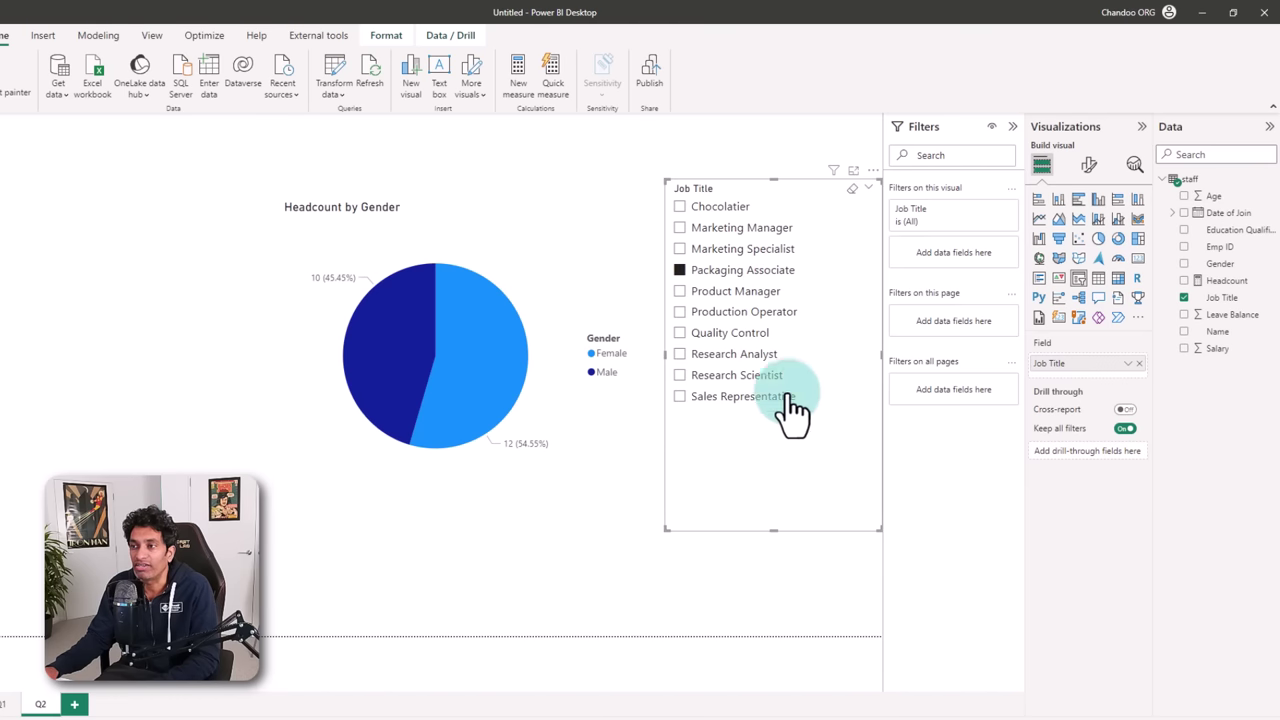
left_click(697, 311)
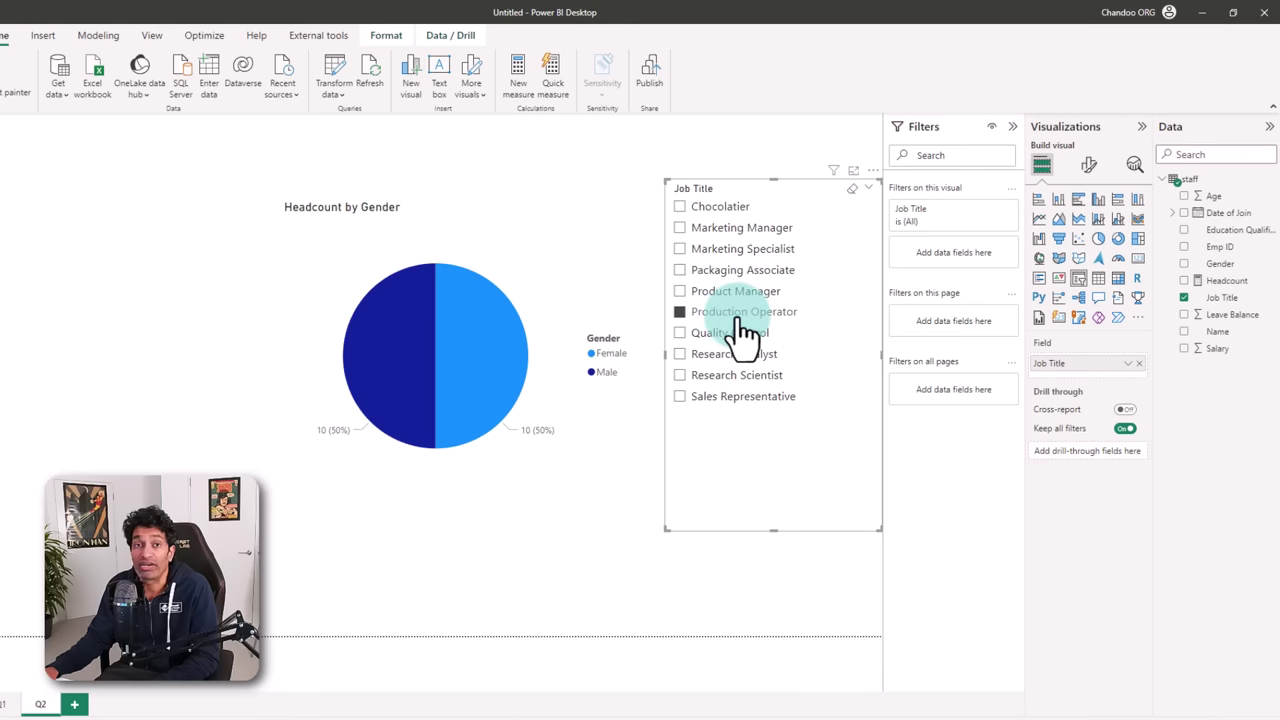
left_click(740, 206)
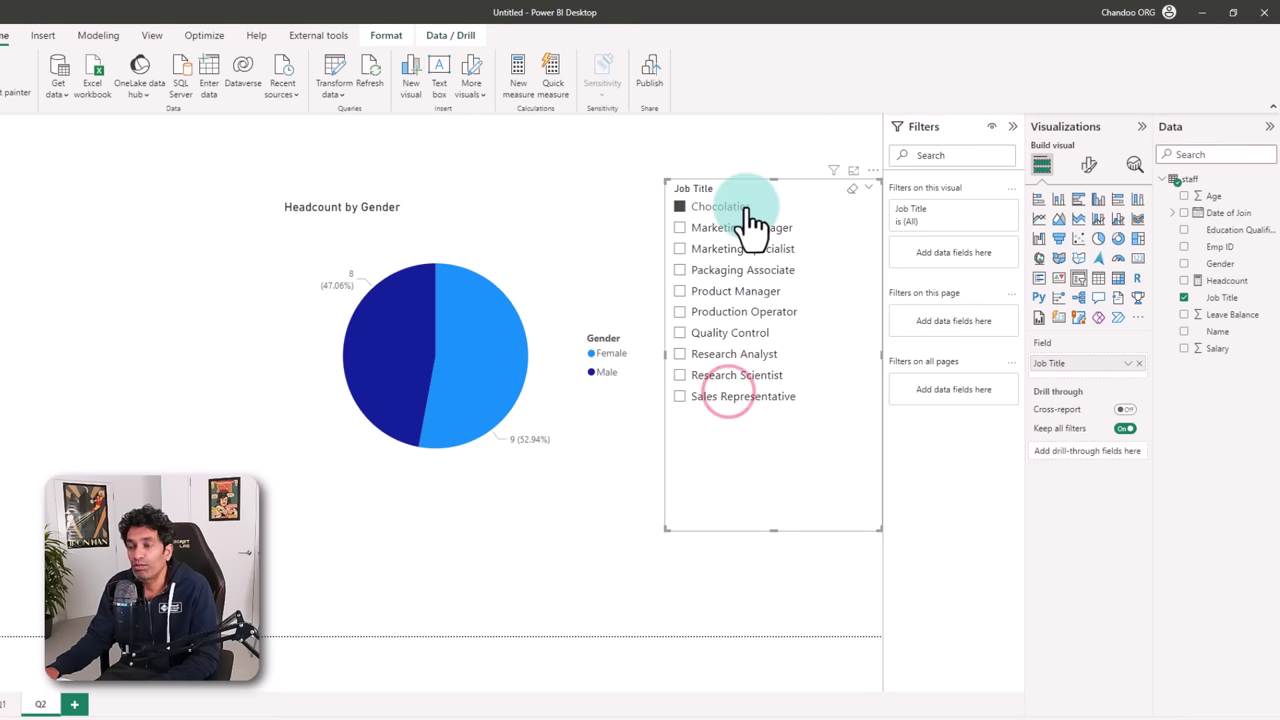
key("ctrl")
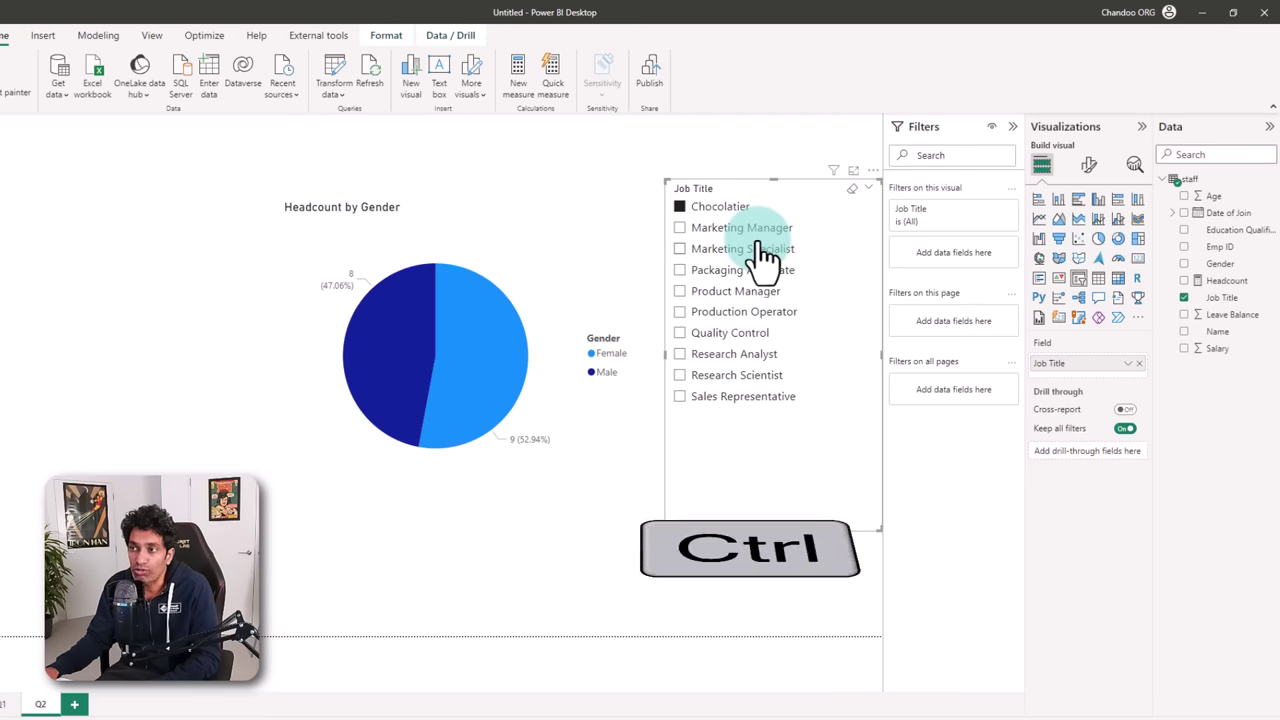
left_click(680, 270, "ctrl")
left_click(680, 311, "ctrl")
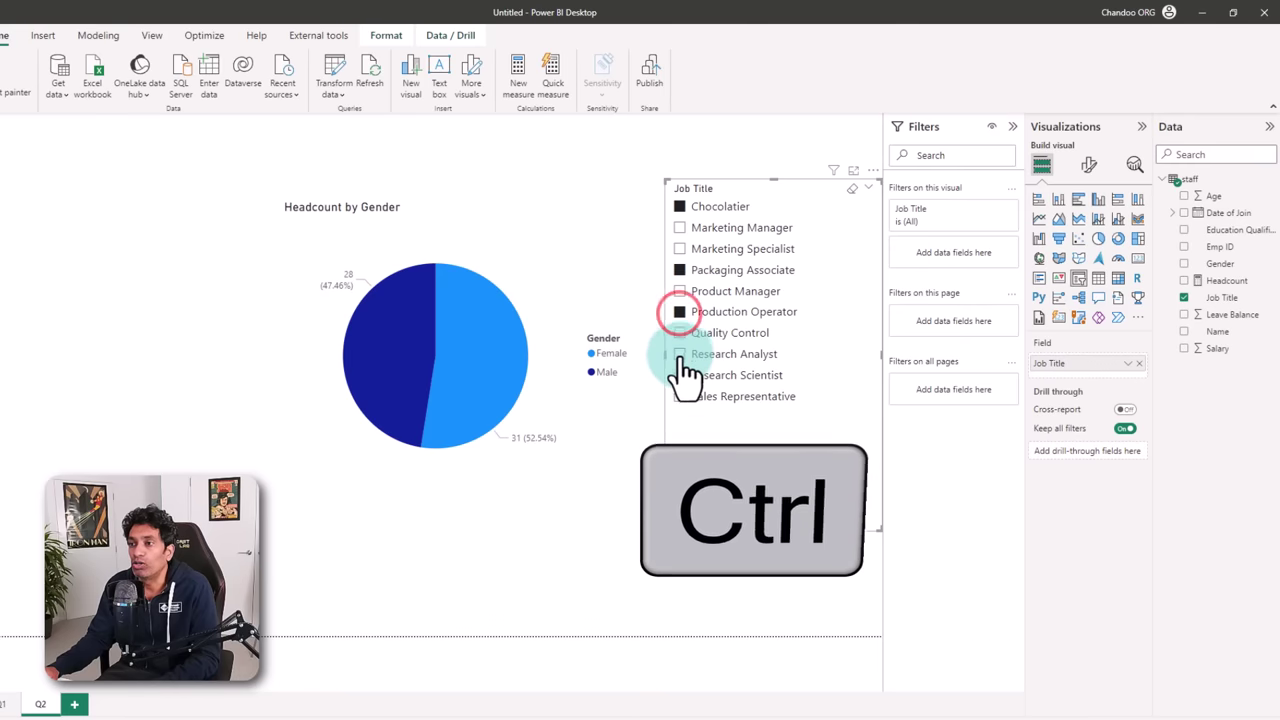
left_click(680, 354, "ctrl")
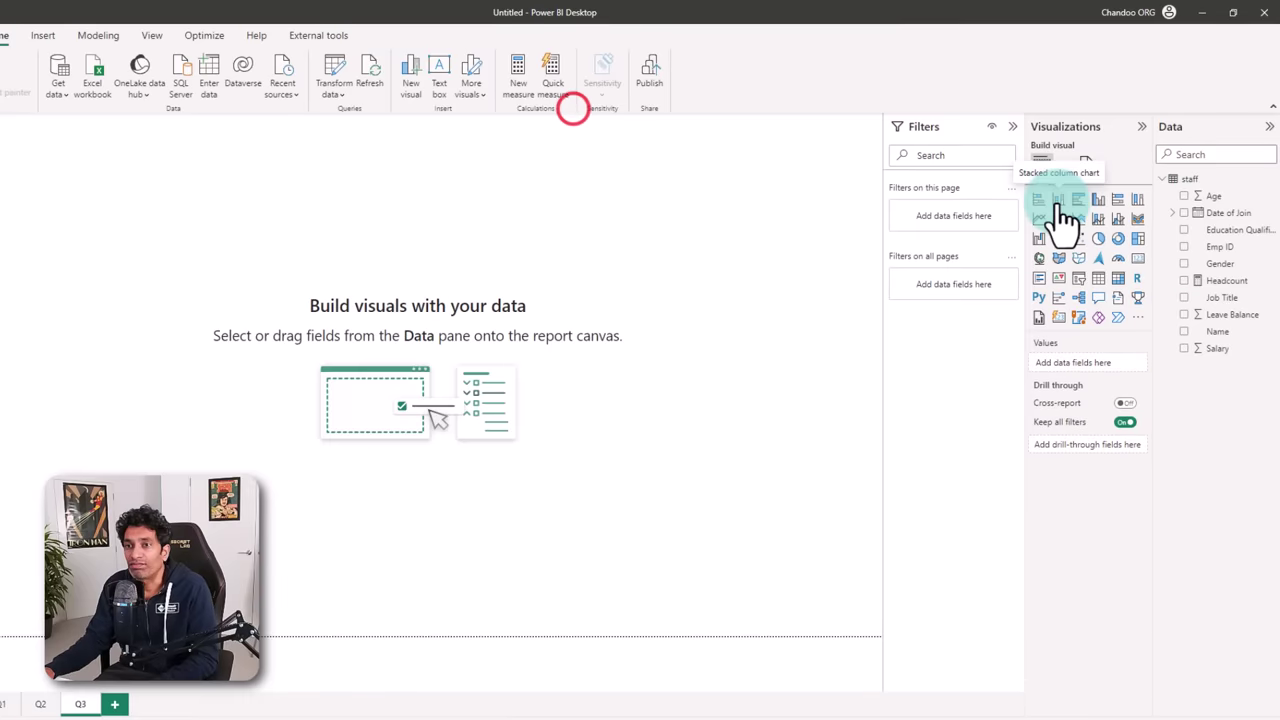
- On page Q3, add an enlarged stacked column chart with Age on the X-axis and Headcount on the Y-axis
left_click(1058, 199)
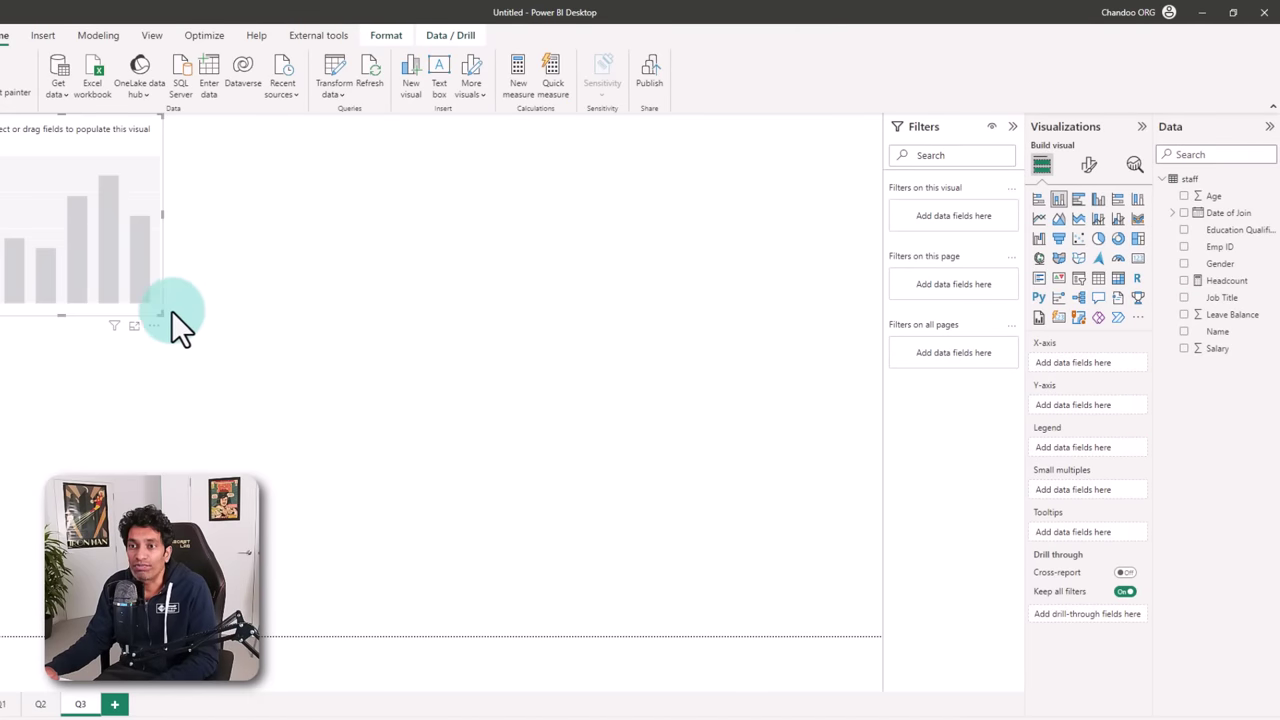
left_click_drag(160, 310, 680, 523)
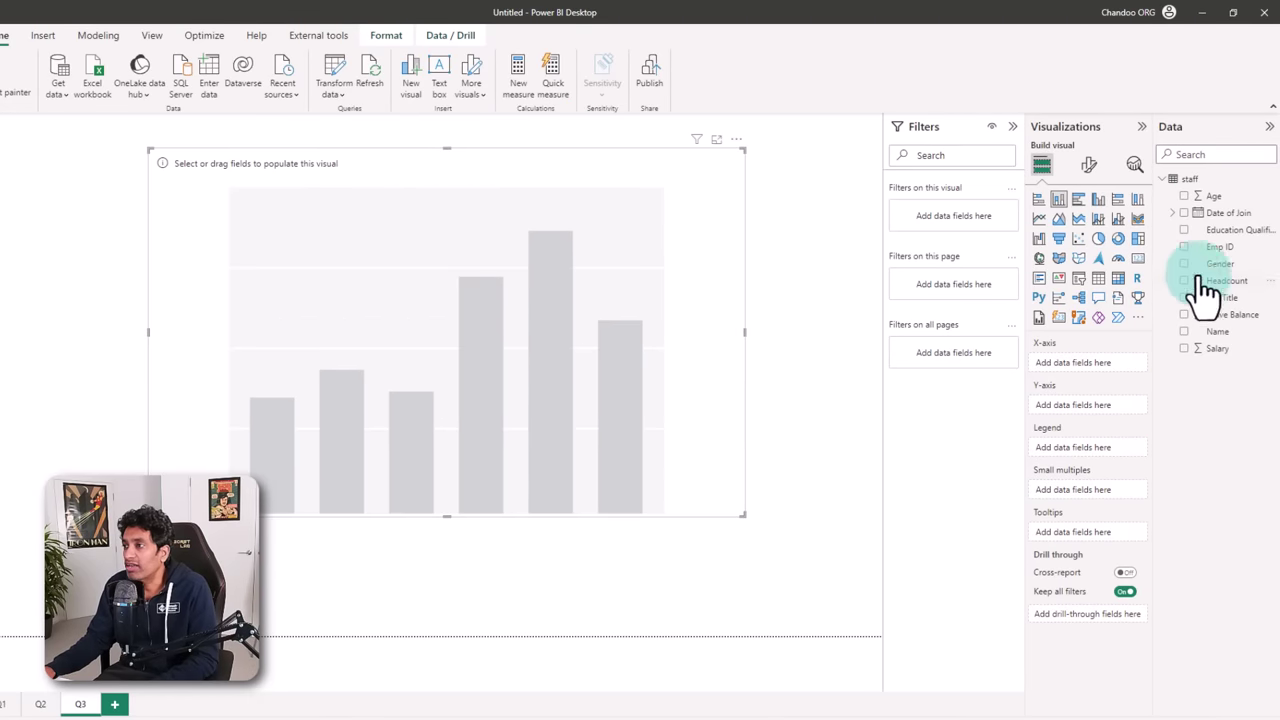
left_click_drag(1210, 198, 1078, 358)
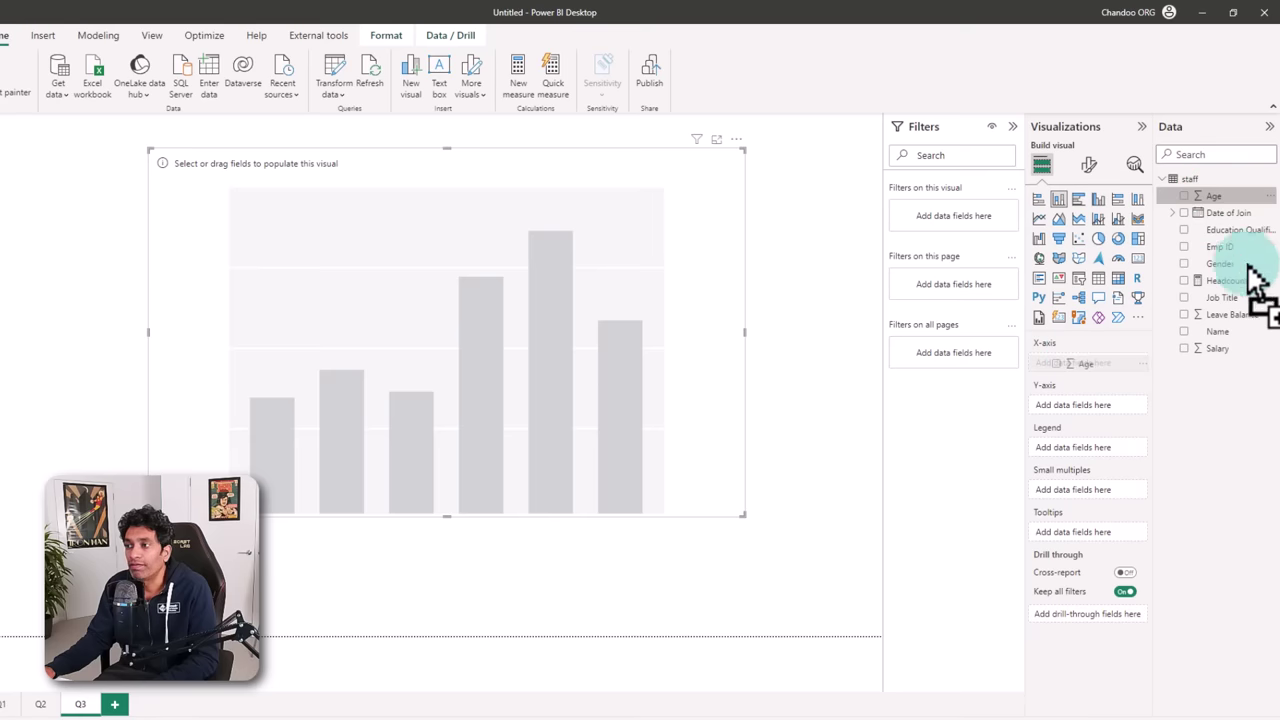
left_click_drag(1237, 296, 1106, 418)
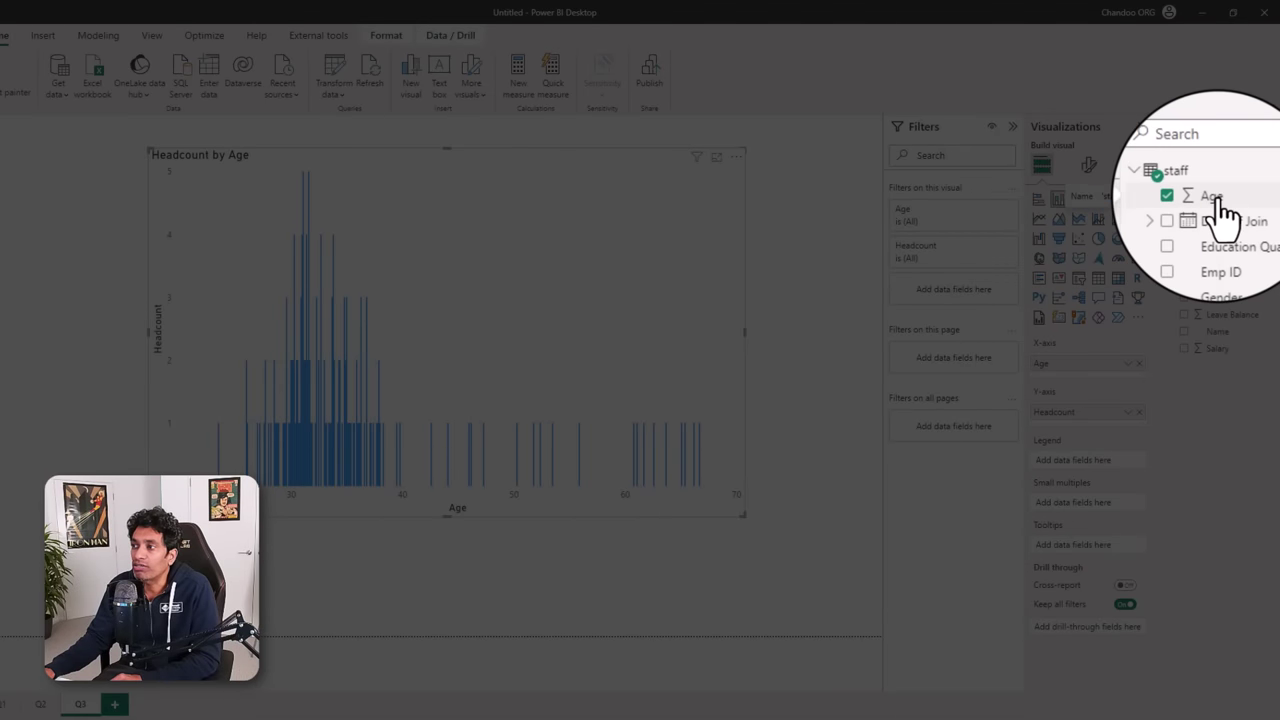
- Create a new group on the Age field named Age (bins), using a bin size of 5
right_click(1214, 224)
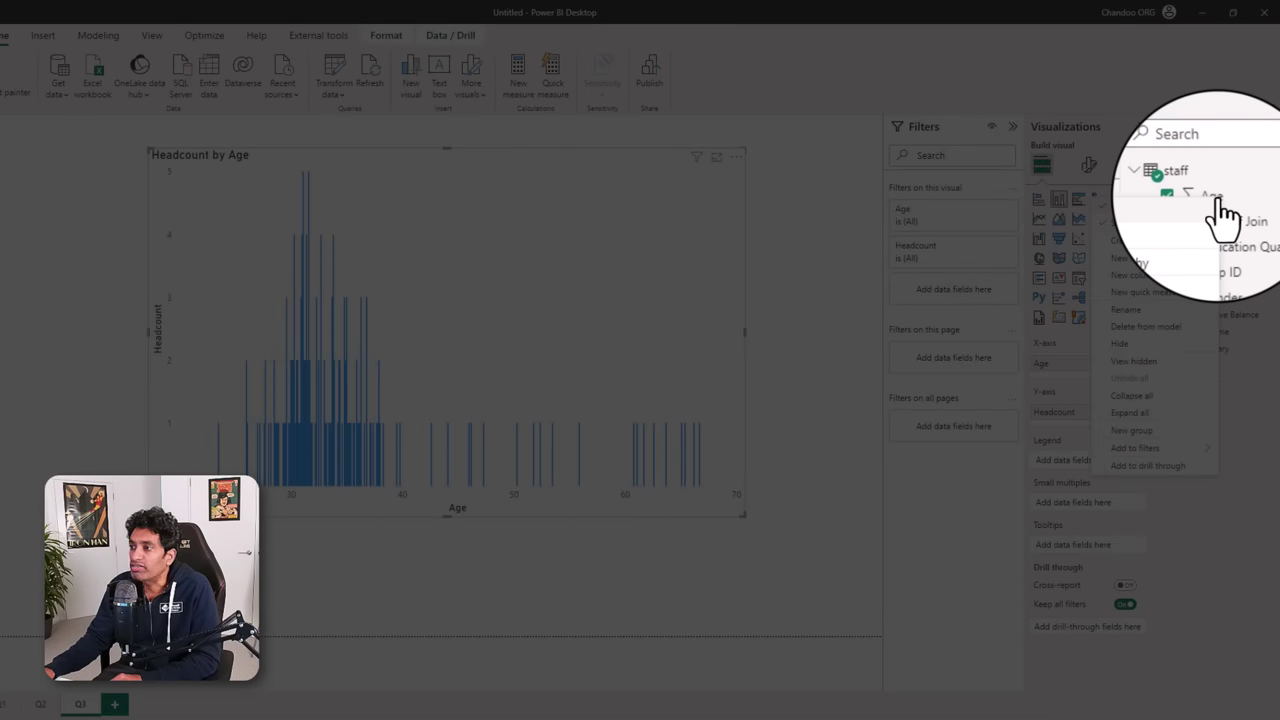
left_click(1130, 430)
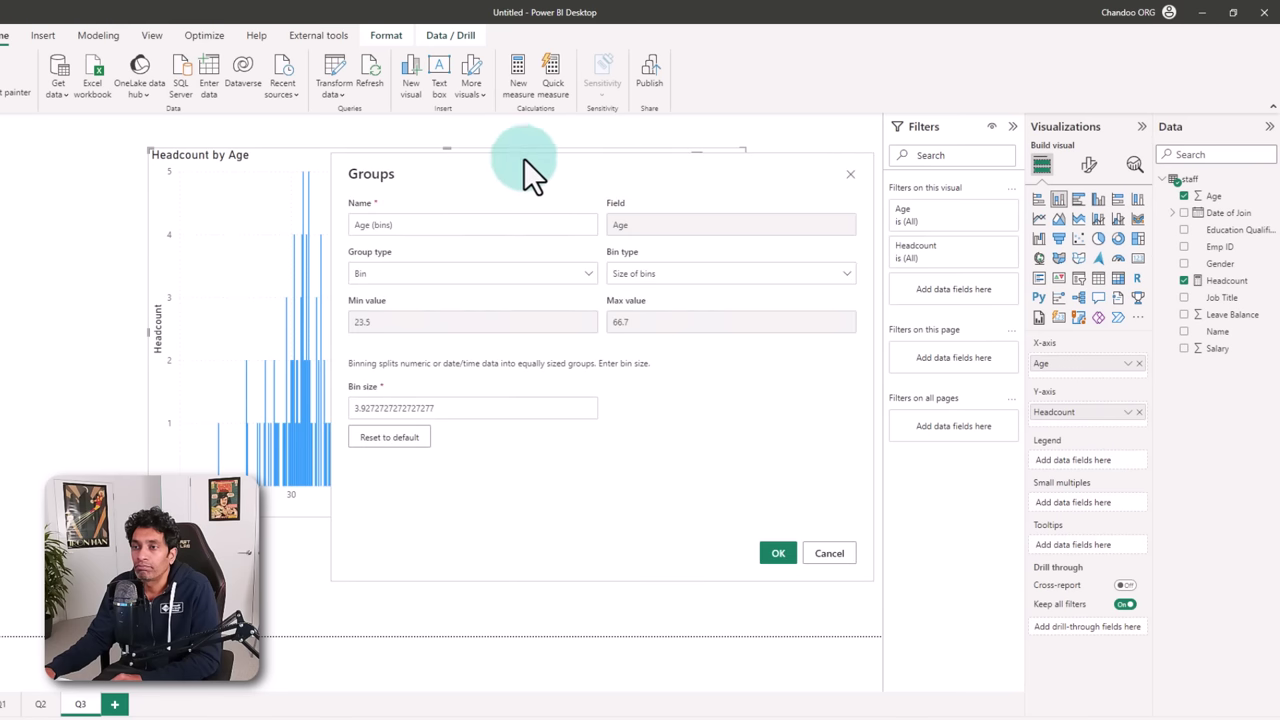
left_click_drag(524, 158, 478, 155)
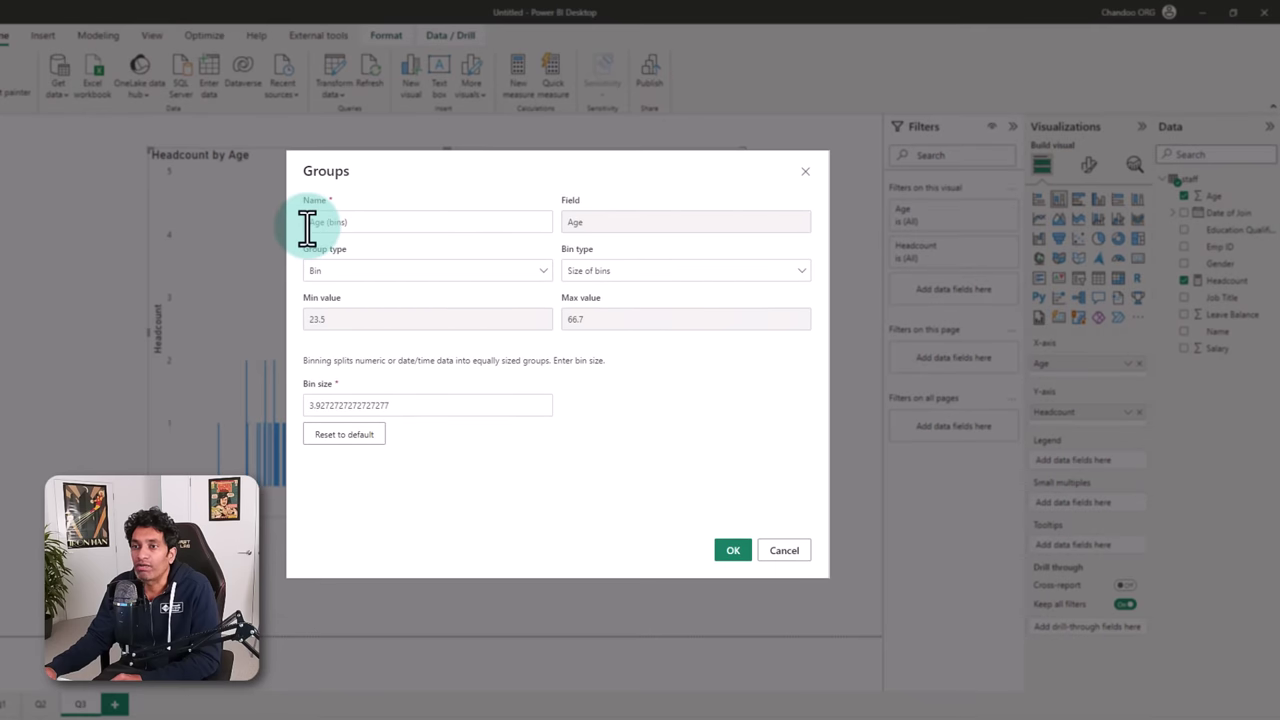
left_click_drag(306, 224, 357, 226)
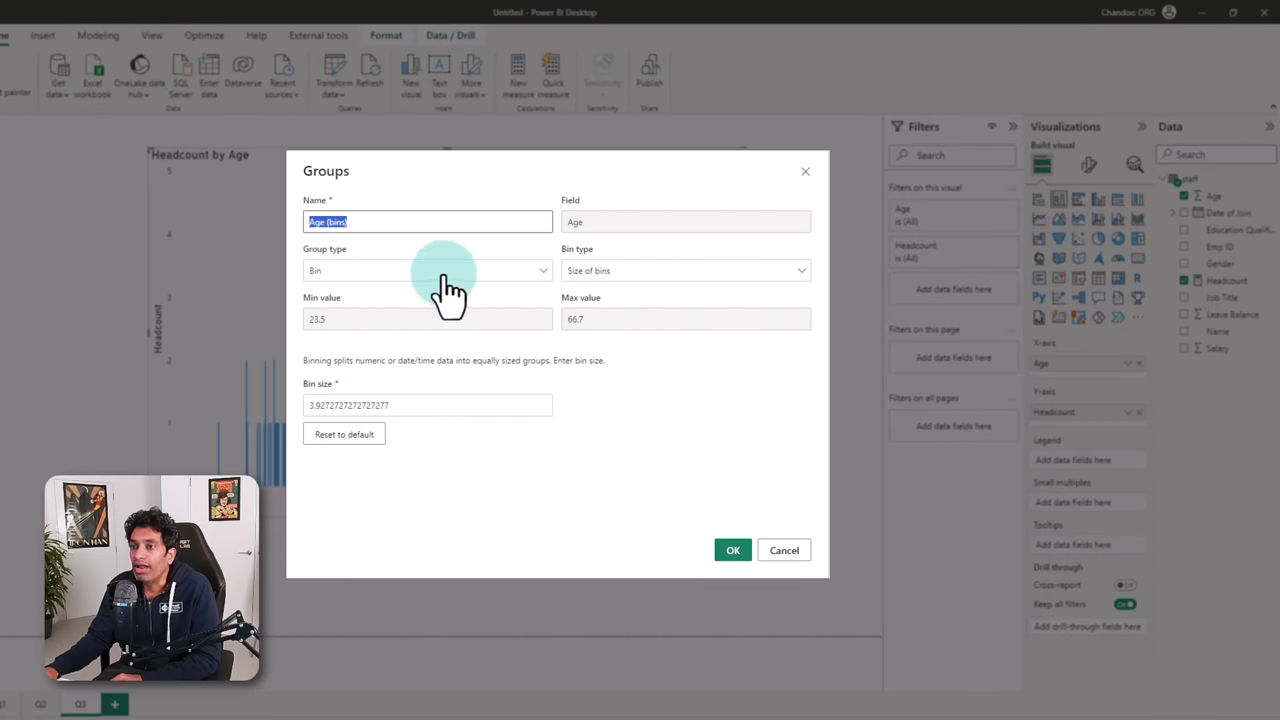
double_click(418, 405)
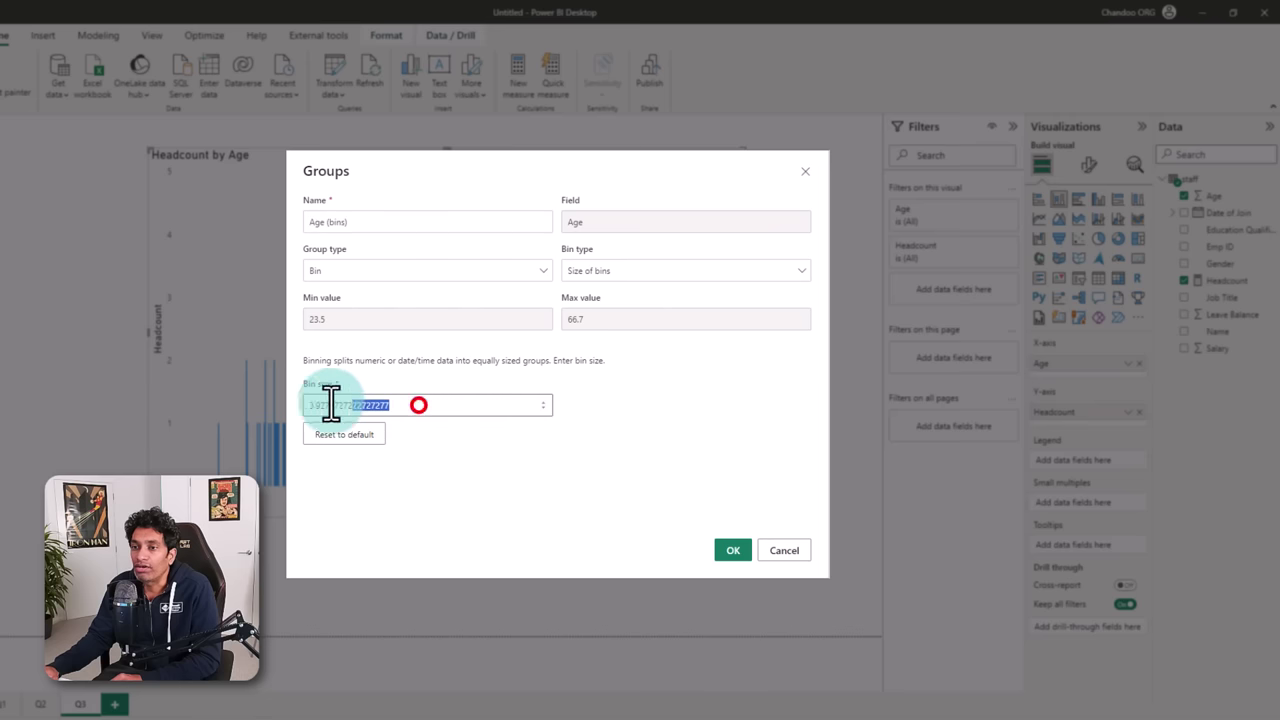
type("5")
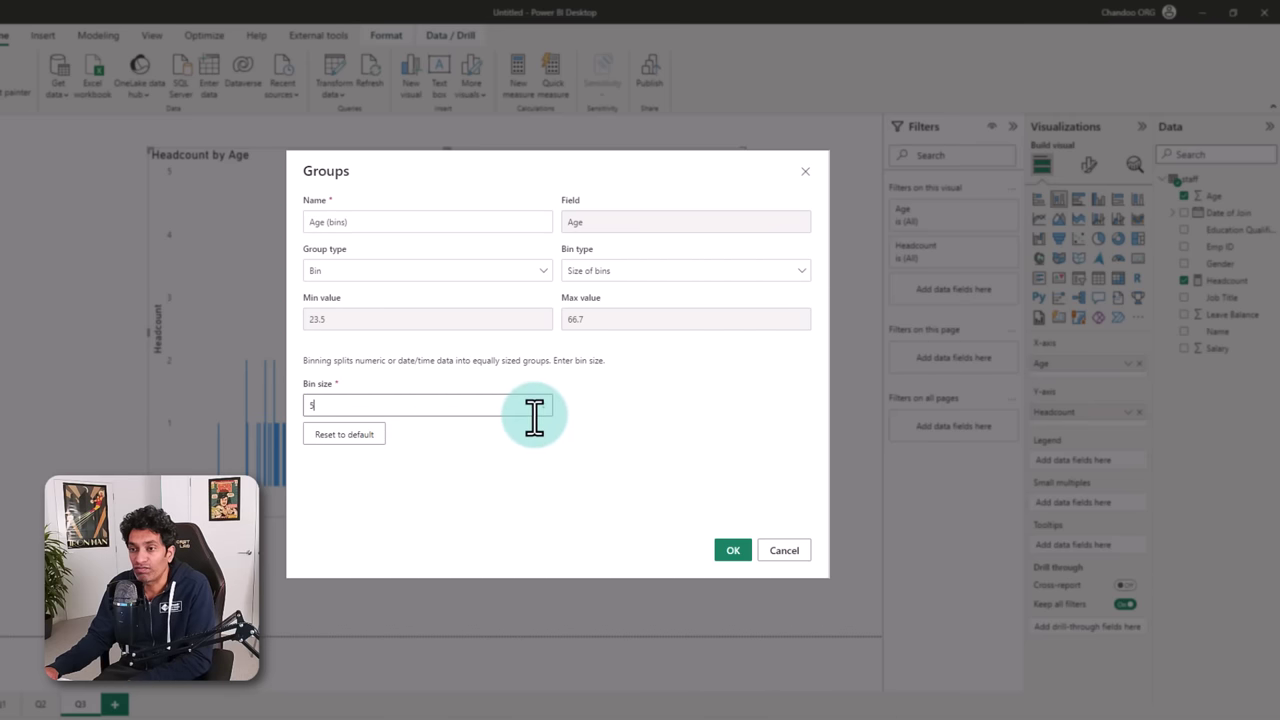
left_click(732, 551)
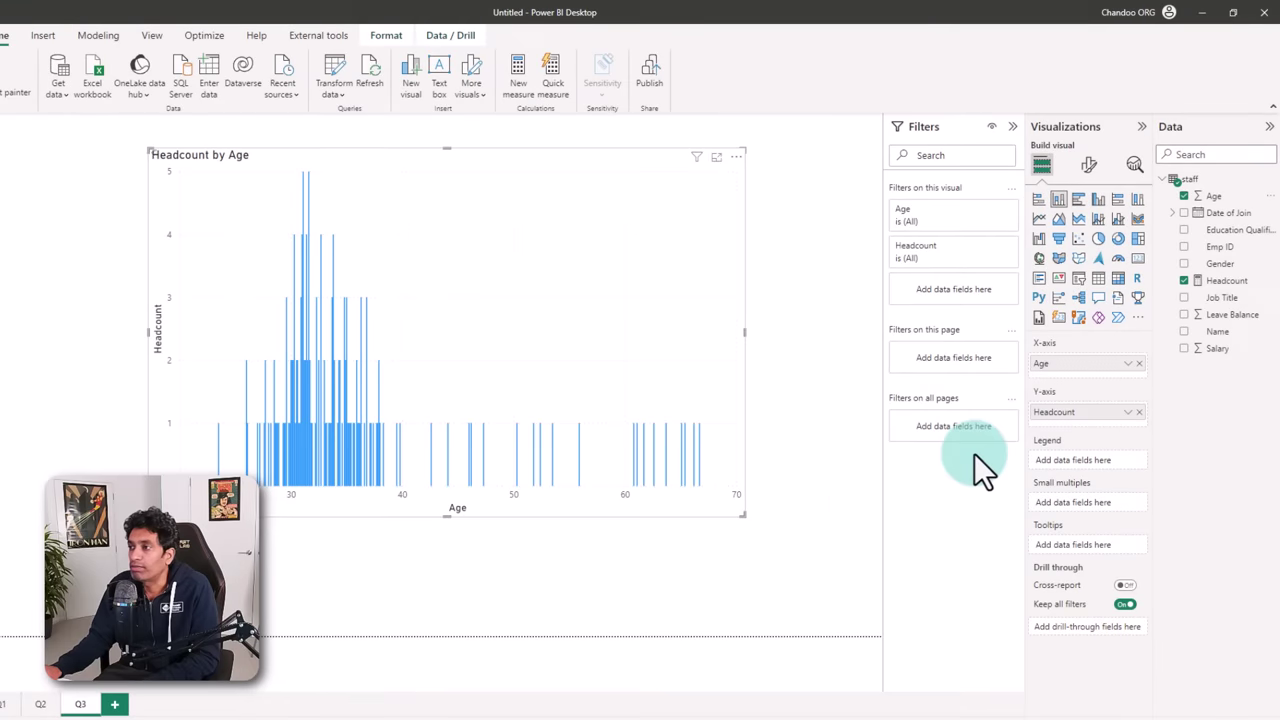
- Replace Age with Age (bins) on the column chart's X-axis, and shrink and reposition the chart near the page's upper middle
left_click(1222, 214)
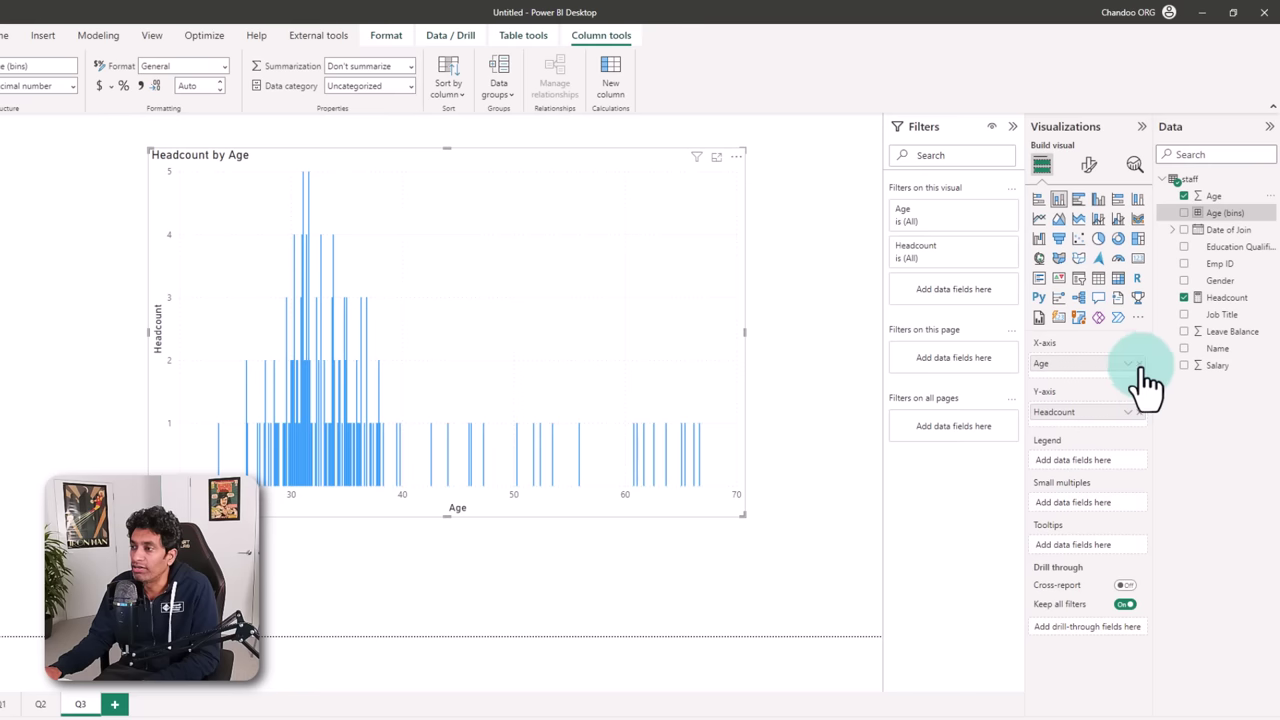
left_click(1140, 363)
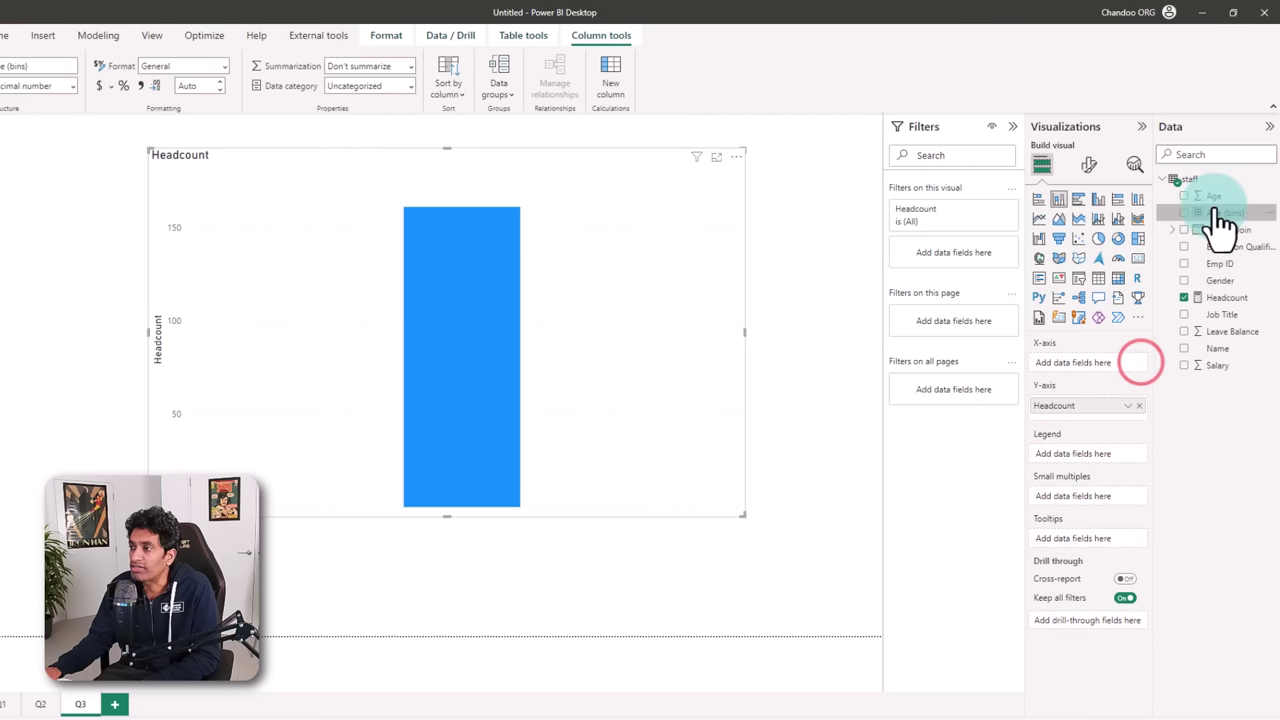
left_click_drag(1222, 213, 1100, 370)
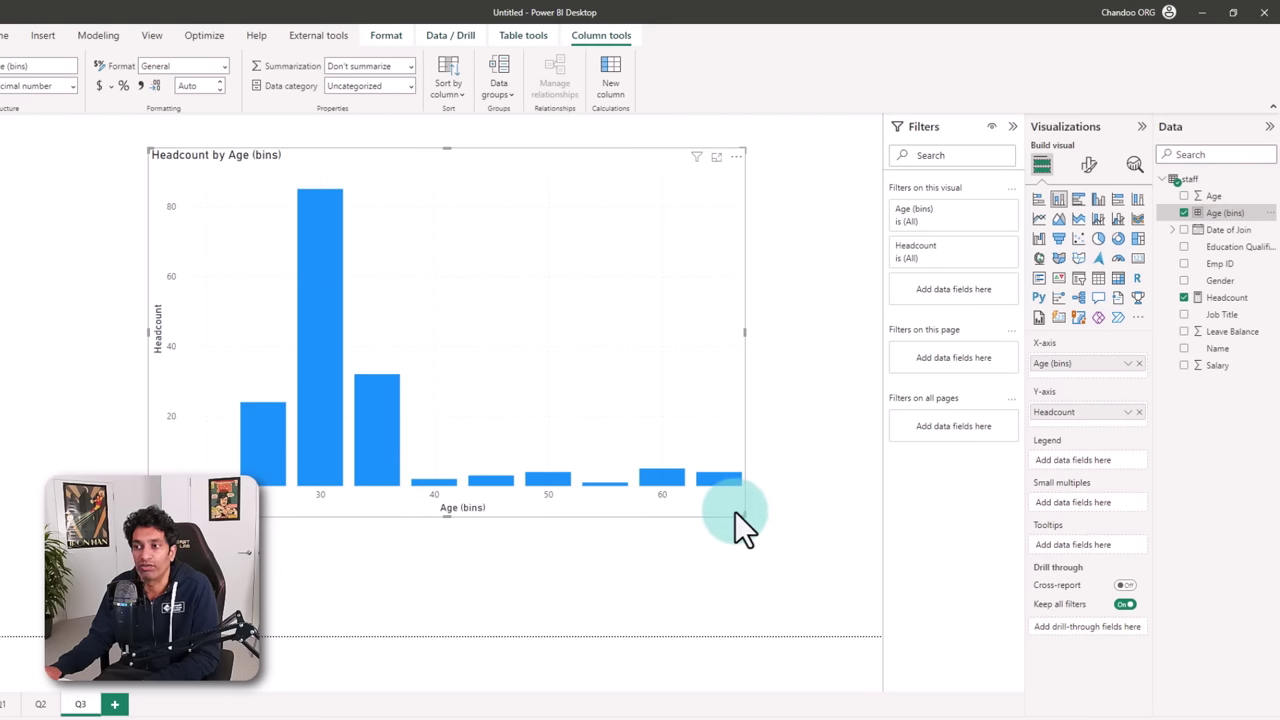
left_click_drag(740, 517, 574, 429)
left_click_drag(428, 169, 515, 176)
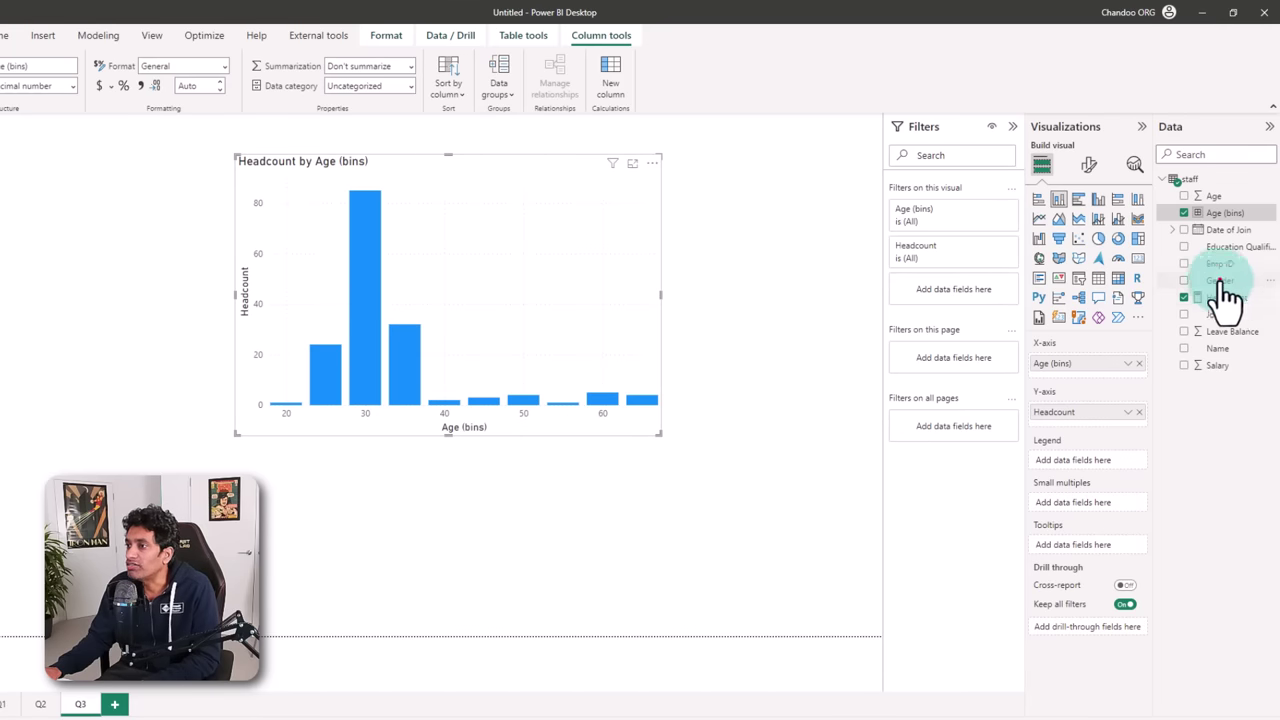
- Split the age chart by Gender in the legend, try the clustered column type and return to stacked columns
left_click_drag(1218, 280, 1099, 463)
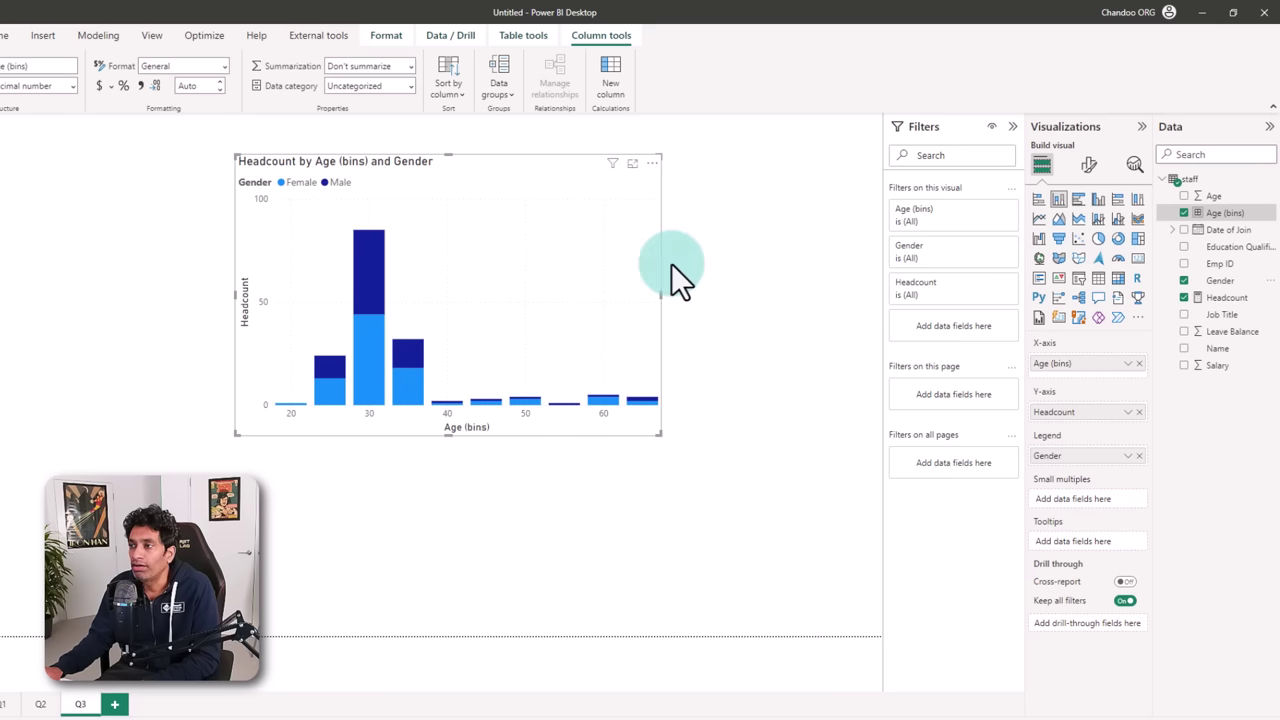
left_click(1099, 203)
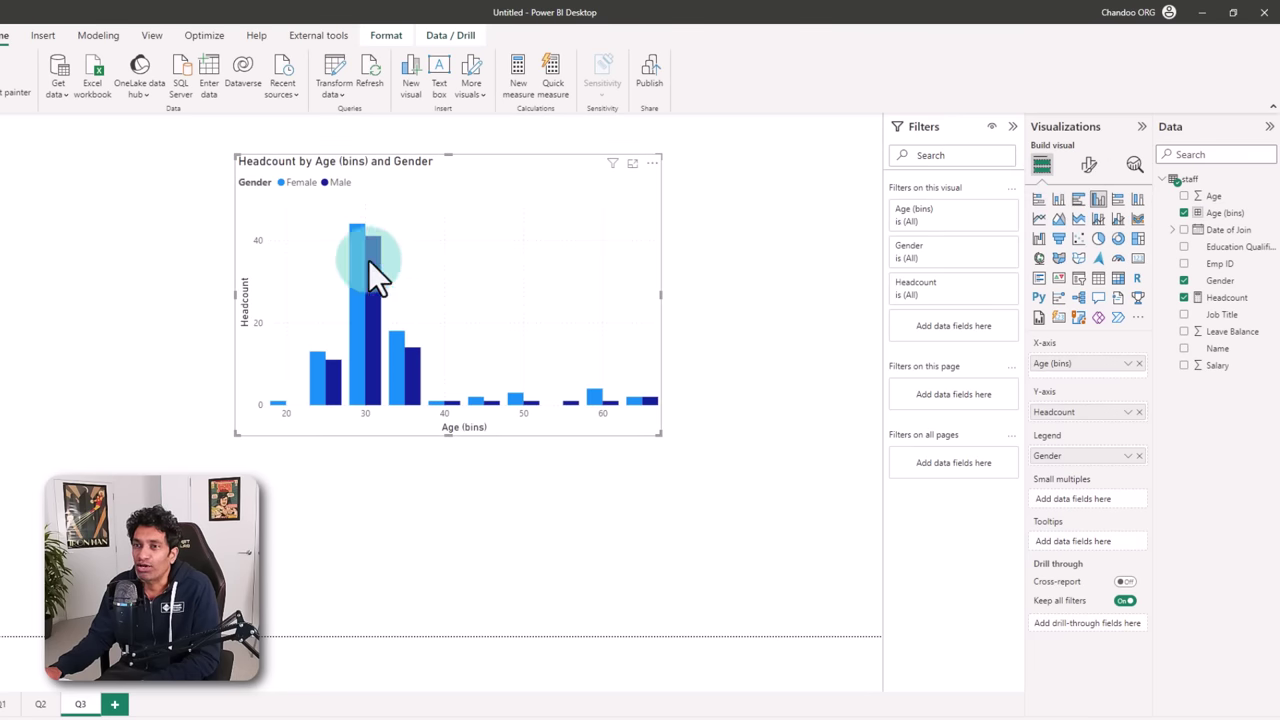
left_click(1059, 200)
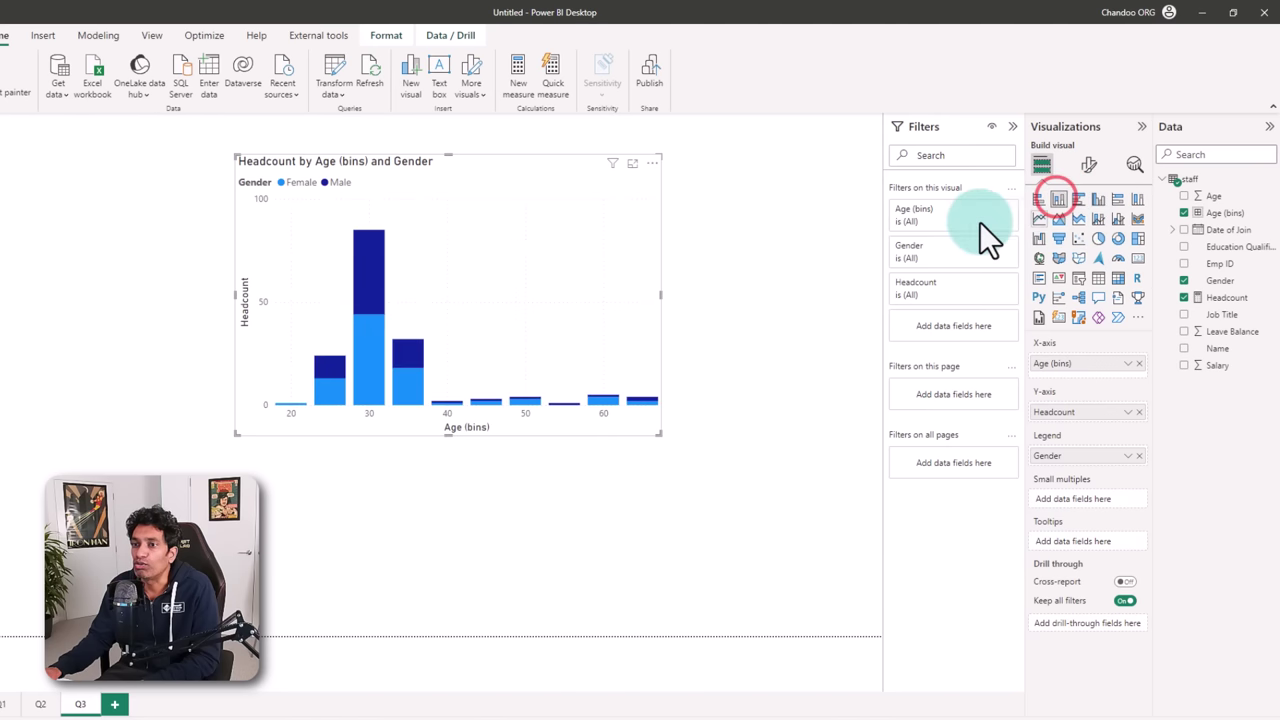
- Move Gender from the age chart's legend to small multiples and lay them out in 2 rows and 1 column
left_click_drag(1058, 457, 1080, 505)
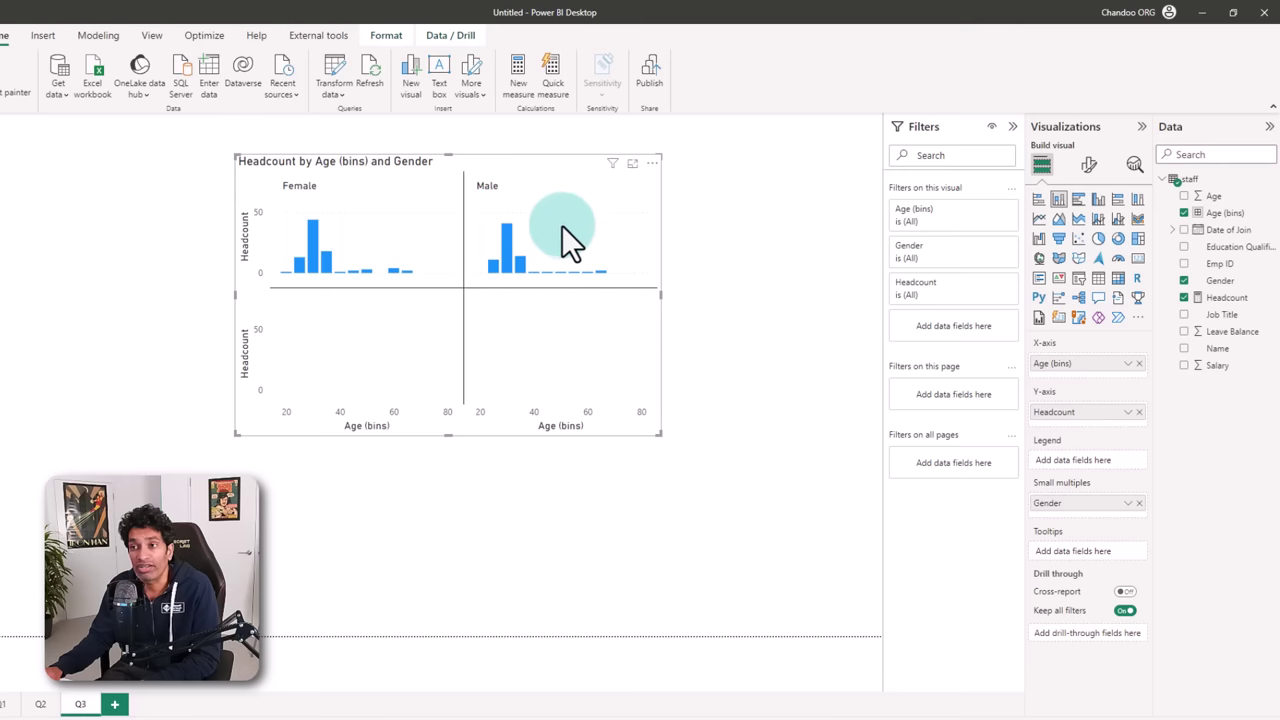
left_click_drag(1095, 418, 530, 318)
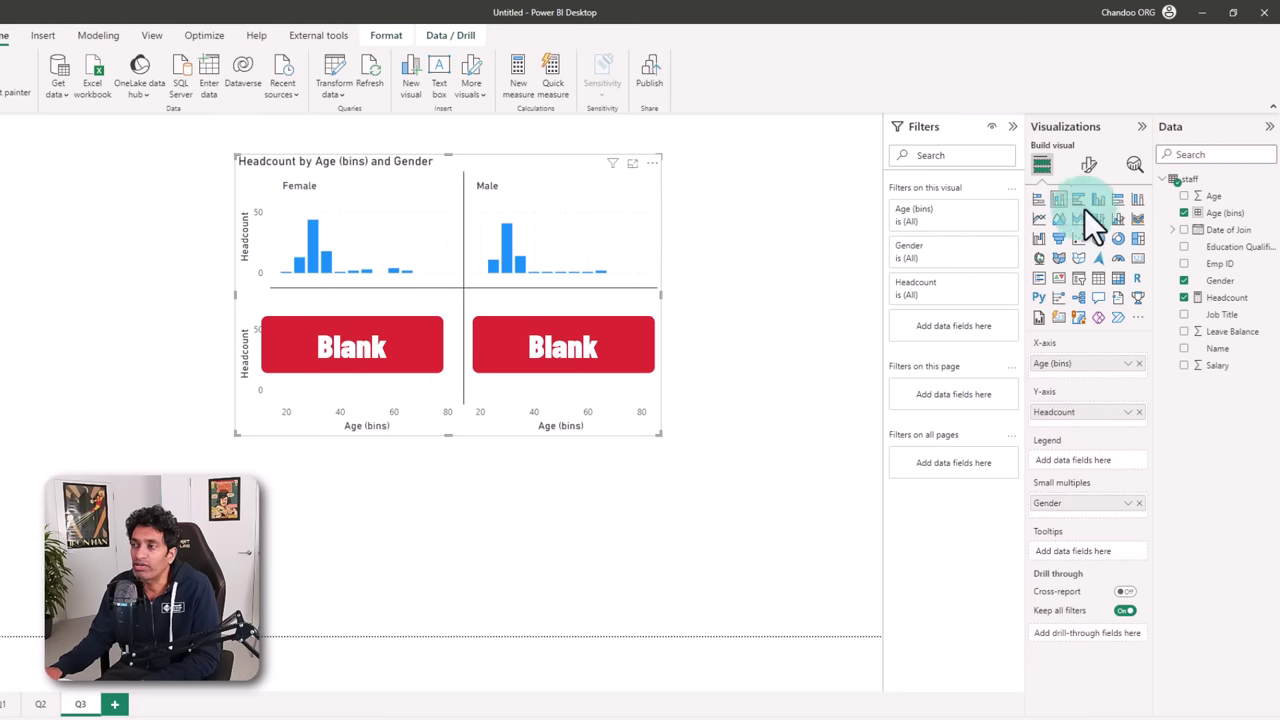
left_click(1091, 164)
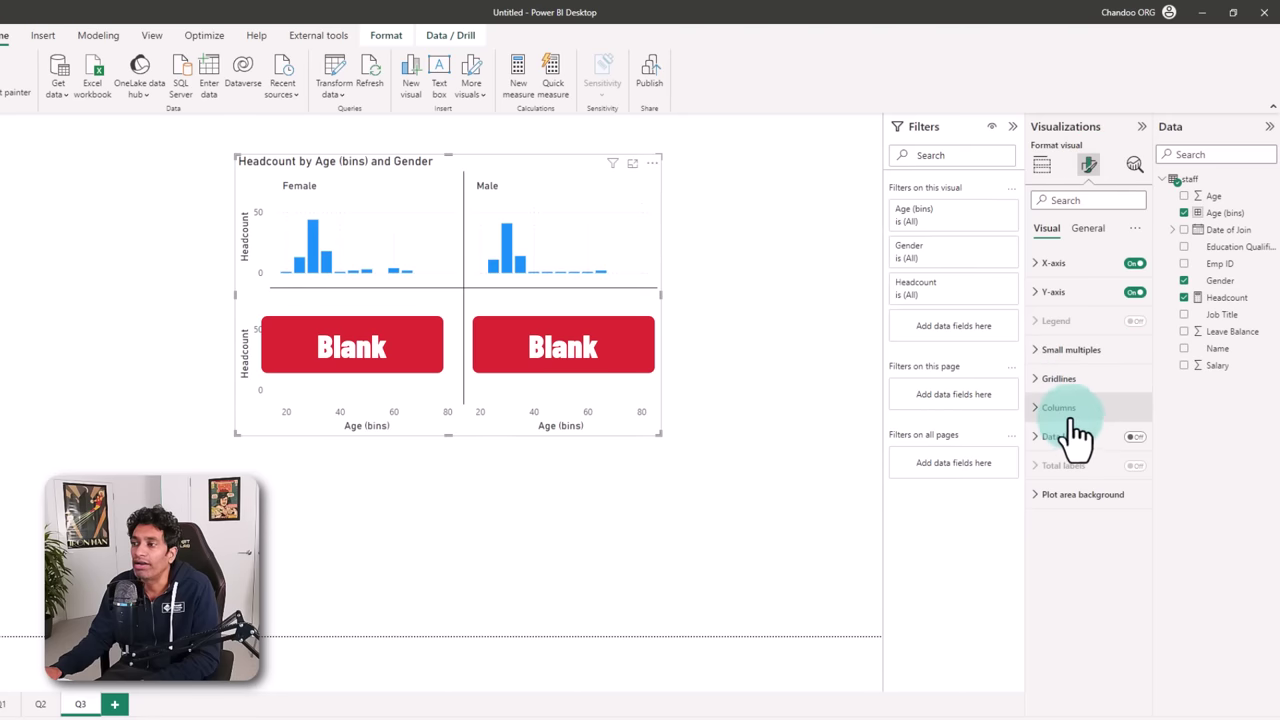
left_click(1075, 349)
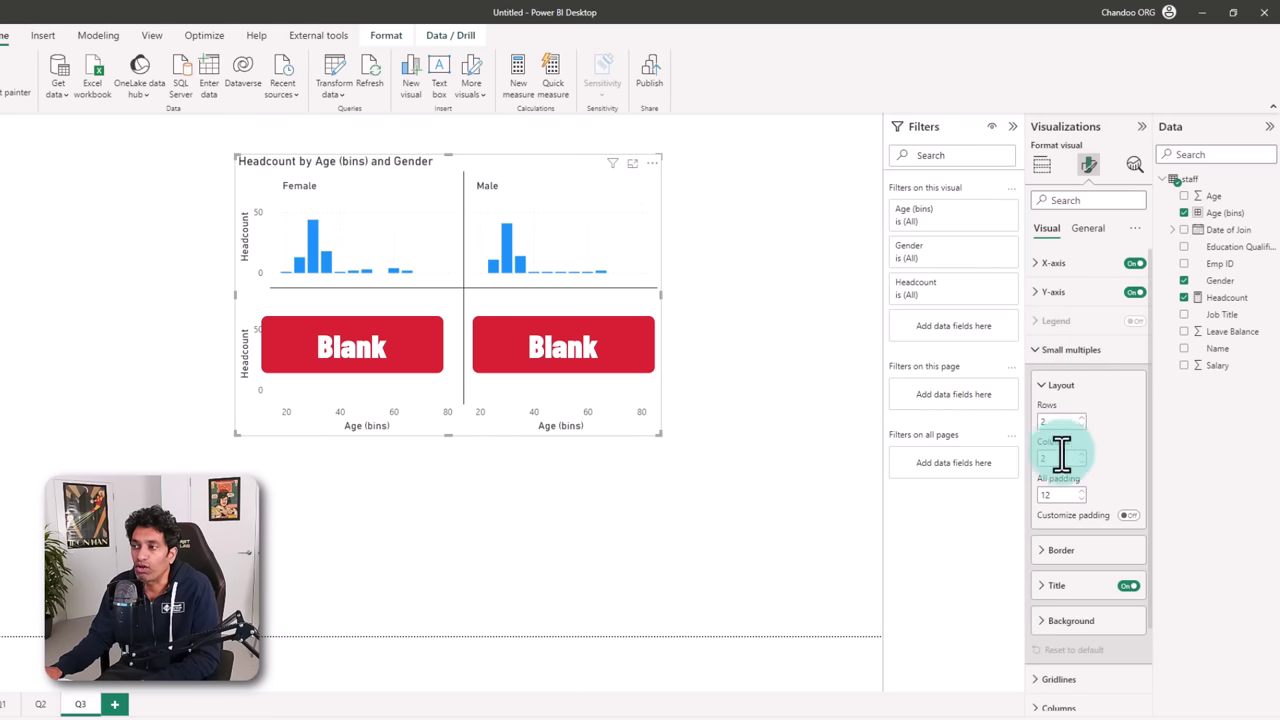
left_click(1055, 421)
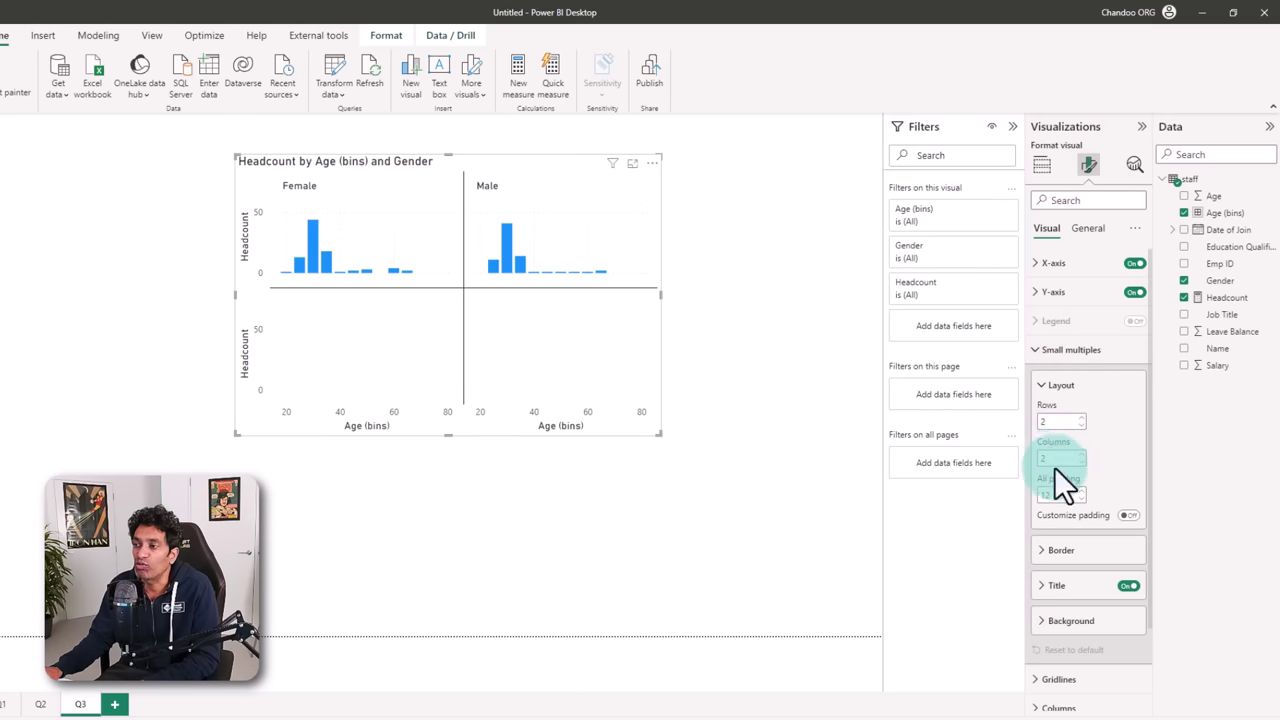
left_click(1052, 460)
type("1")
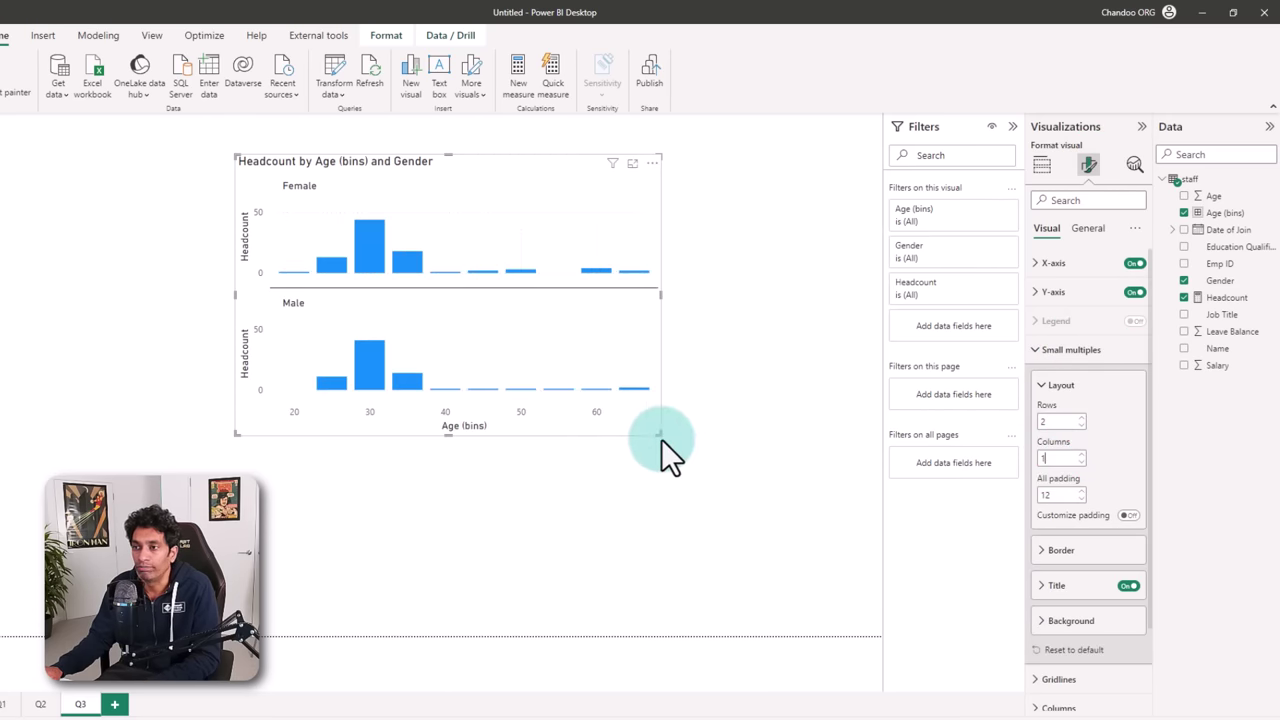
- Enlarge the small multiples age chart and shift it left on the page
left_click_drag(657, 434, 809, 527)
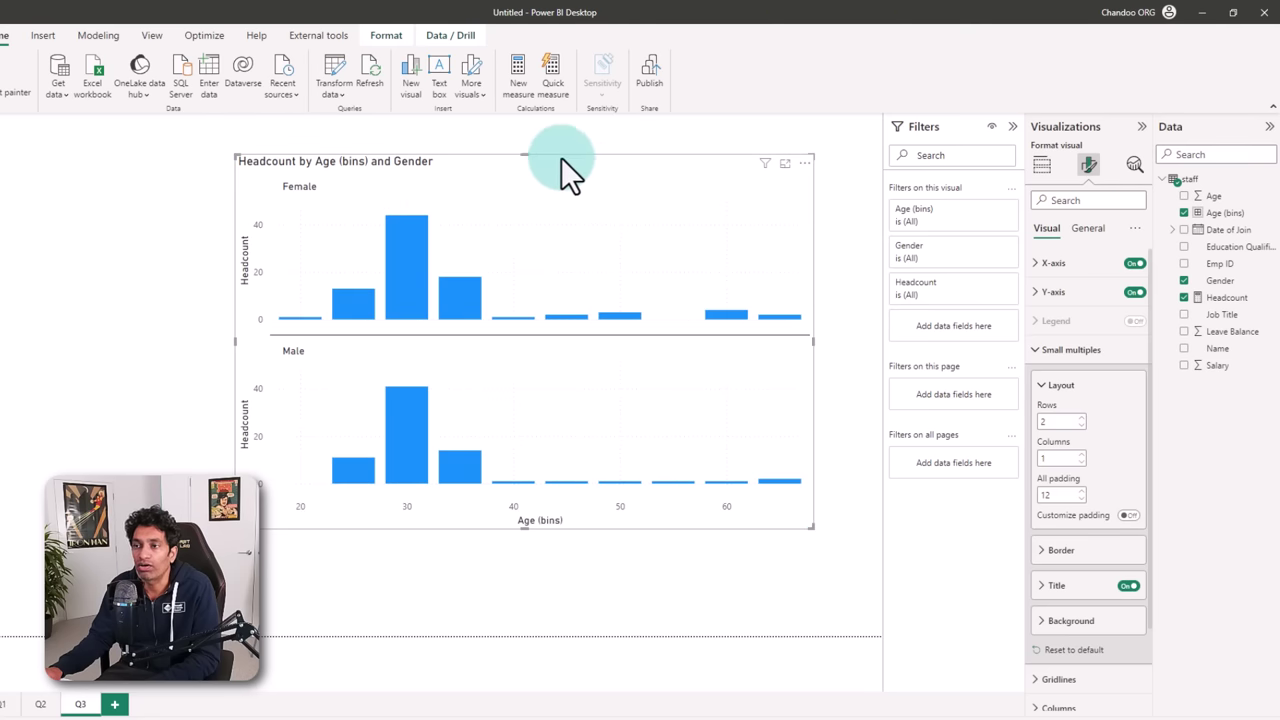
left_click_drag(561, 157, 477, 154)
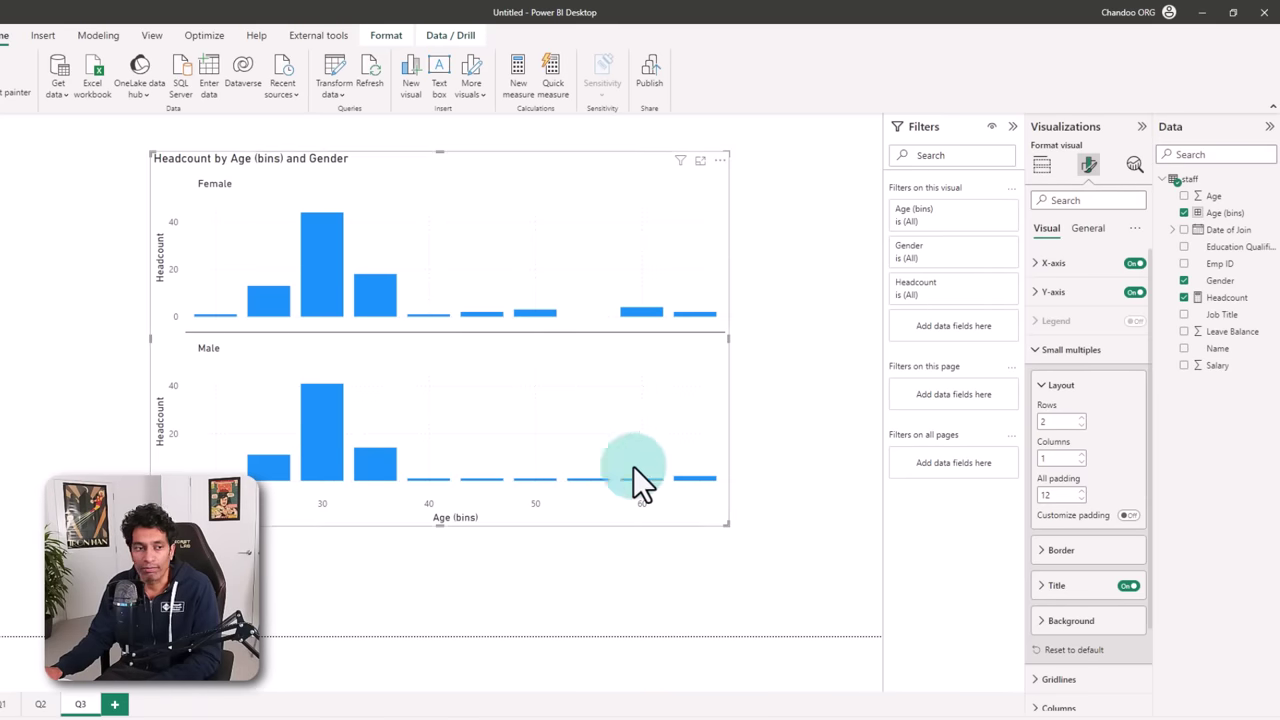
- Check the fourth question, Which jobs pay more?, in the Notepad list and return to the Power BI report
key("alt+Tab")
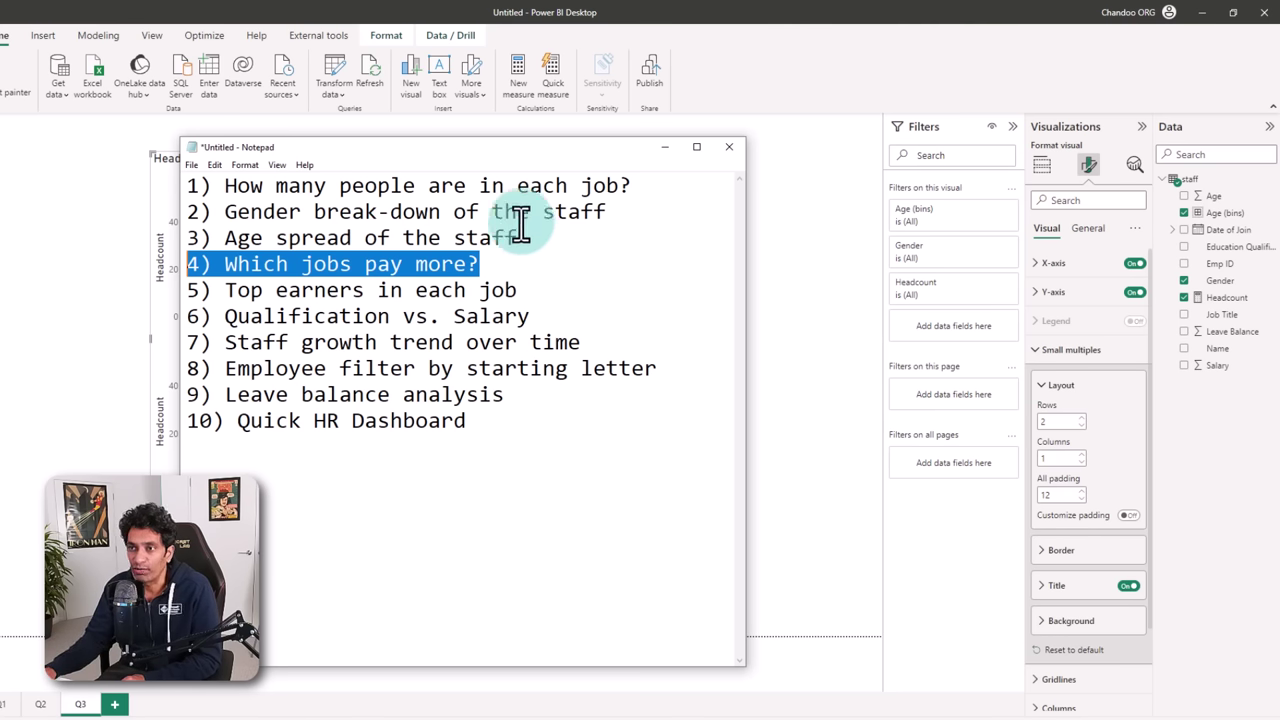
left_click(664, 147)
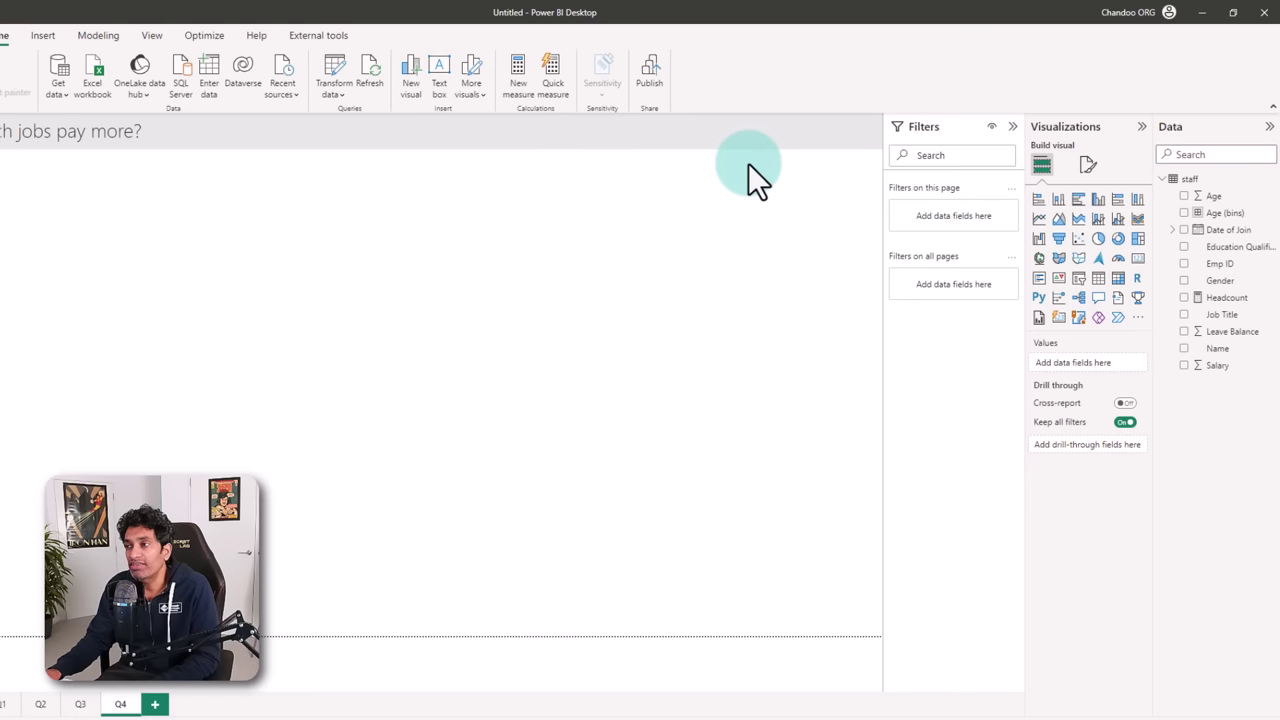
left_click(1190, 178)
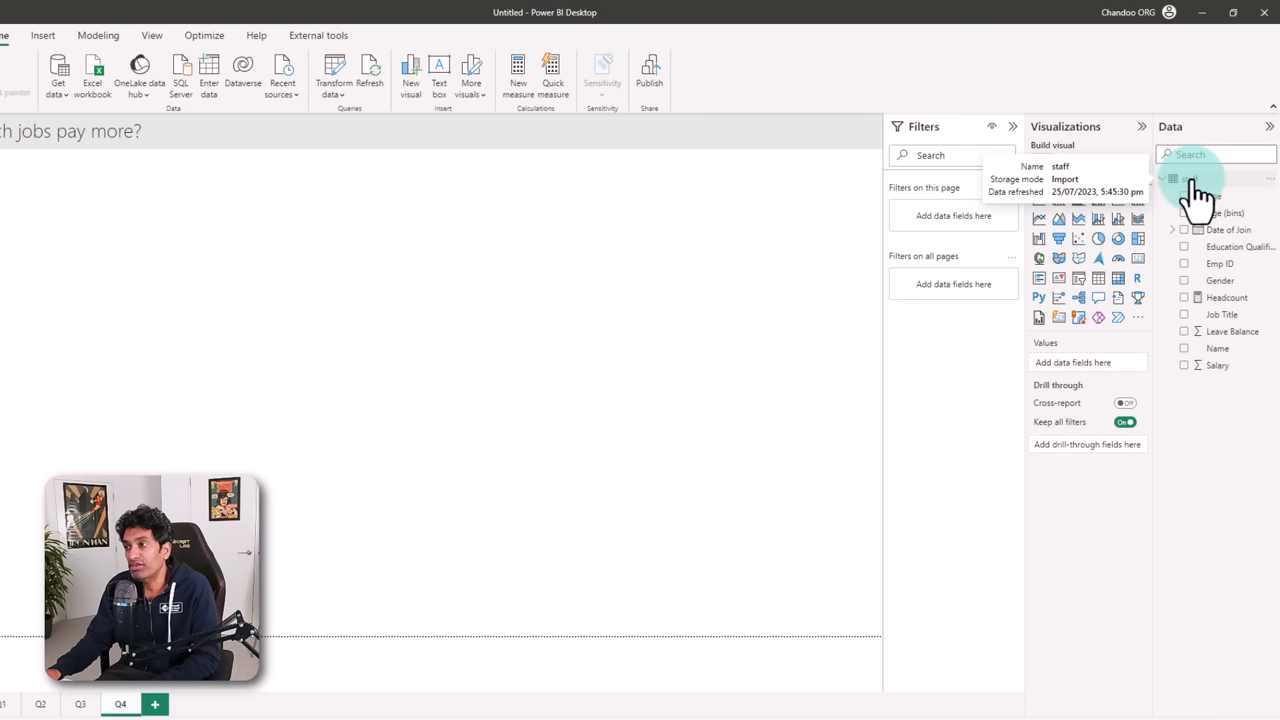
left_click(1230, 212)
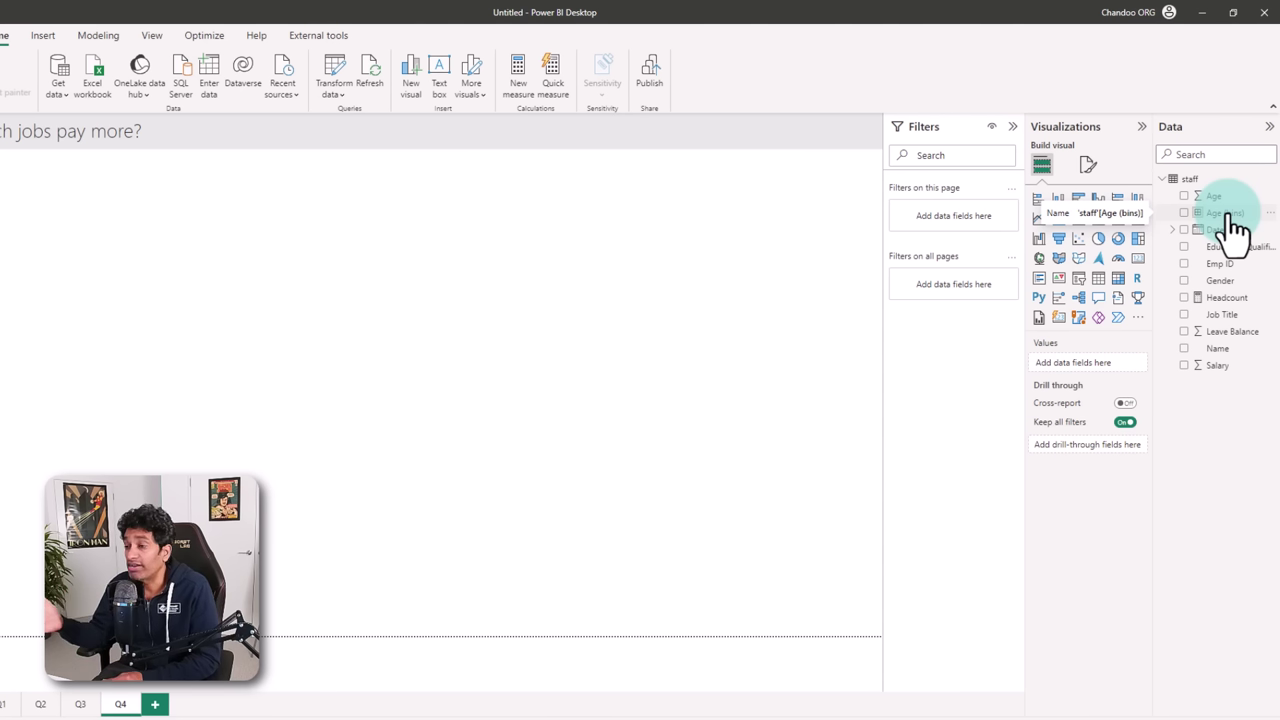
left_click_drag(1238, 228, 365, 297)
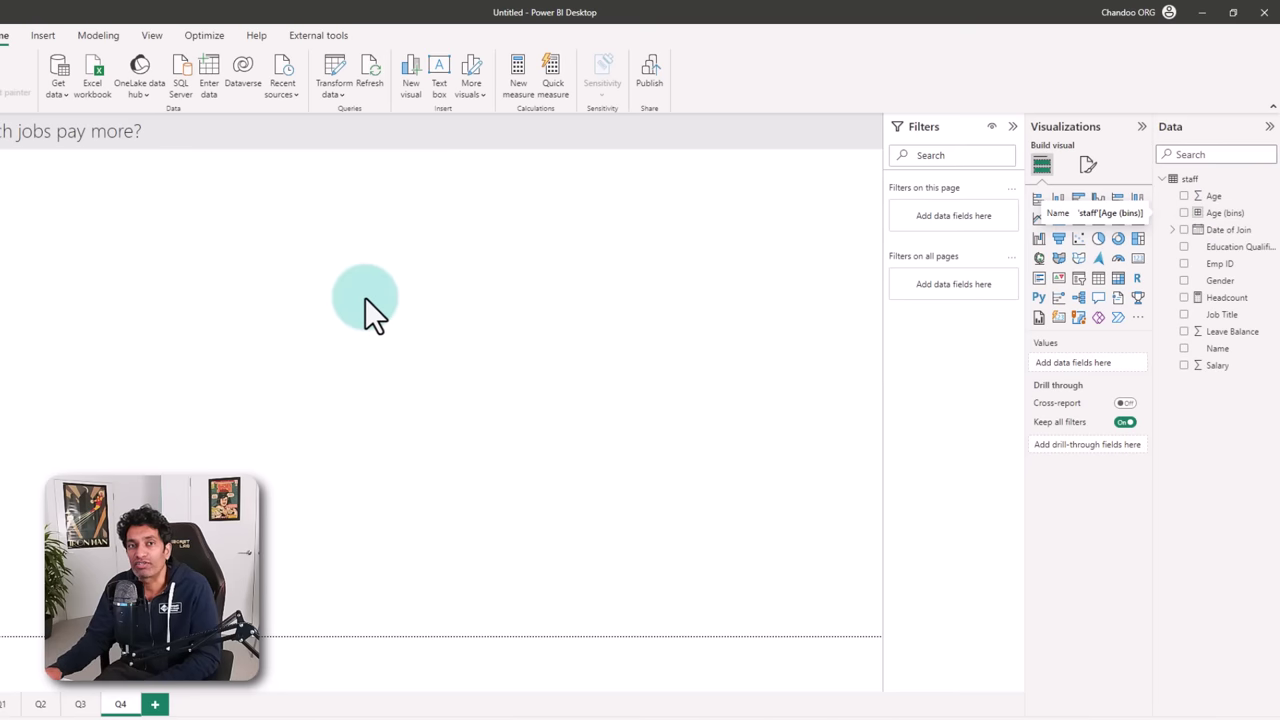
- Create the measure Avg. Salary = AVERAGE(staff[Salary]) in the staff table and format it as dollar currency without decimals
right_click(1190, 178)
left_click(1128, 206)
type("Avg. ")
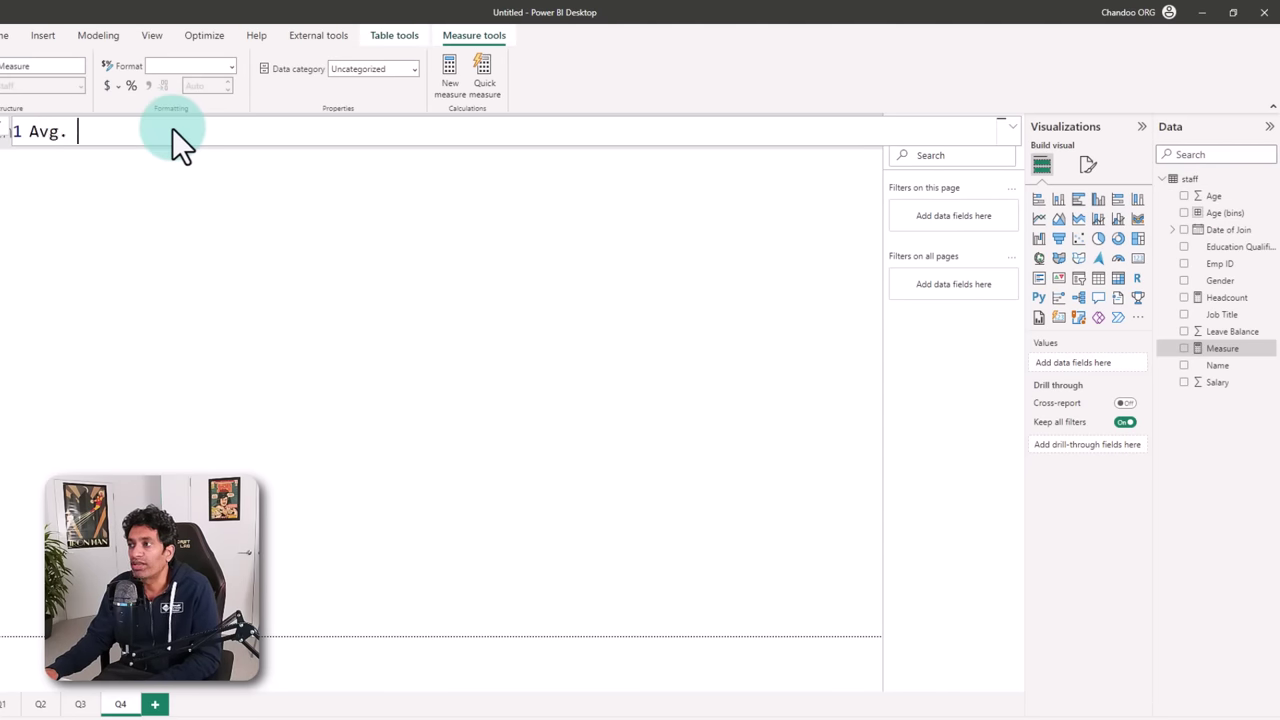
type("Salary = average")
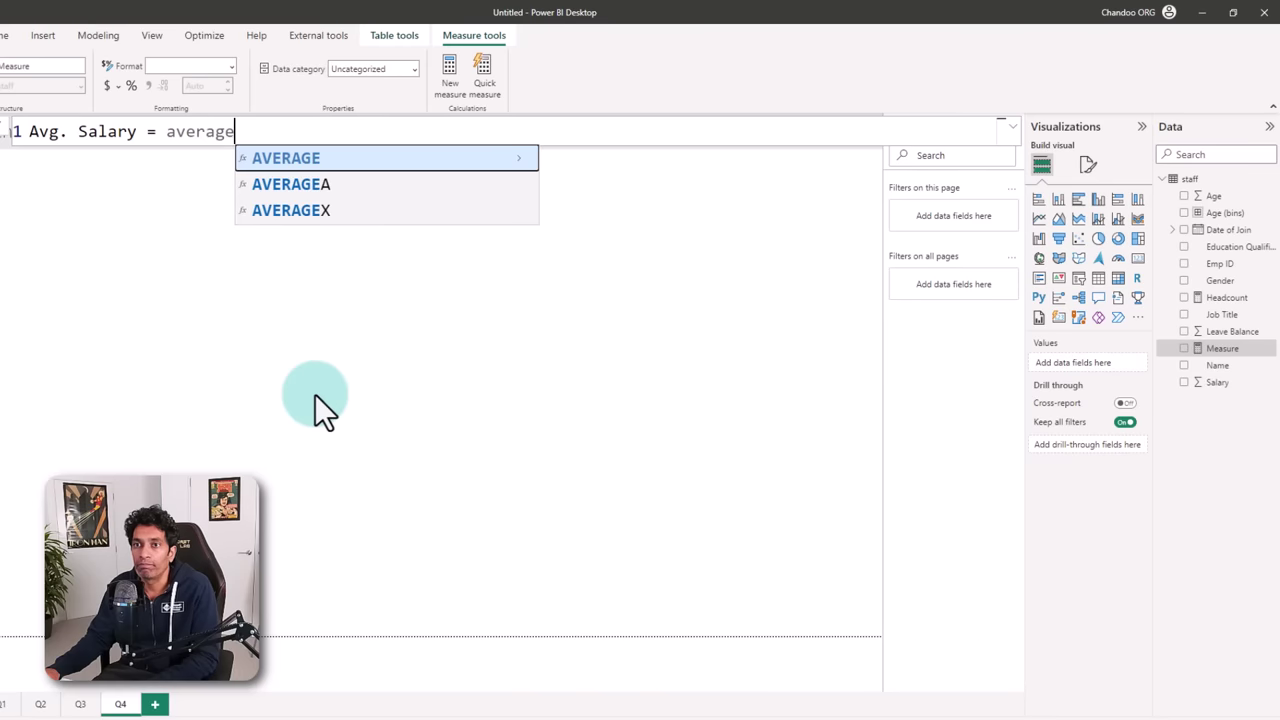
key("Tab")
key("Tab")
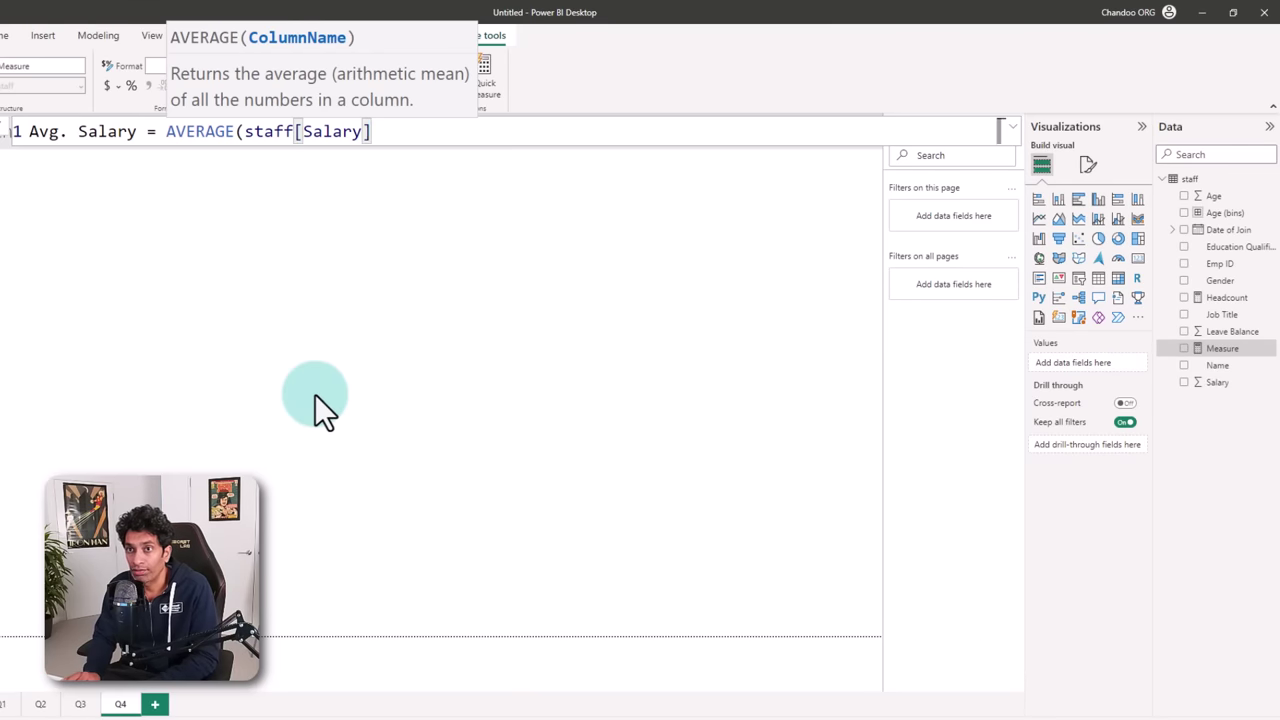
type(")")
key("Return")
type("2")
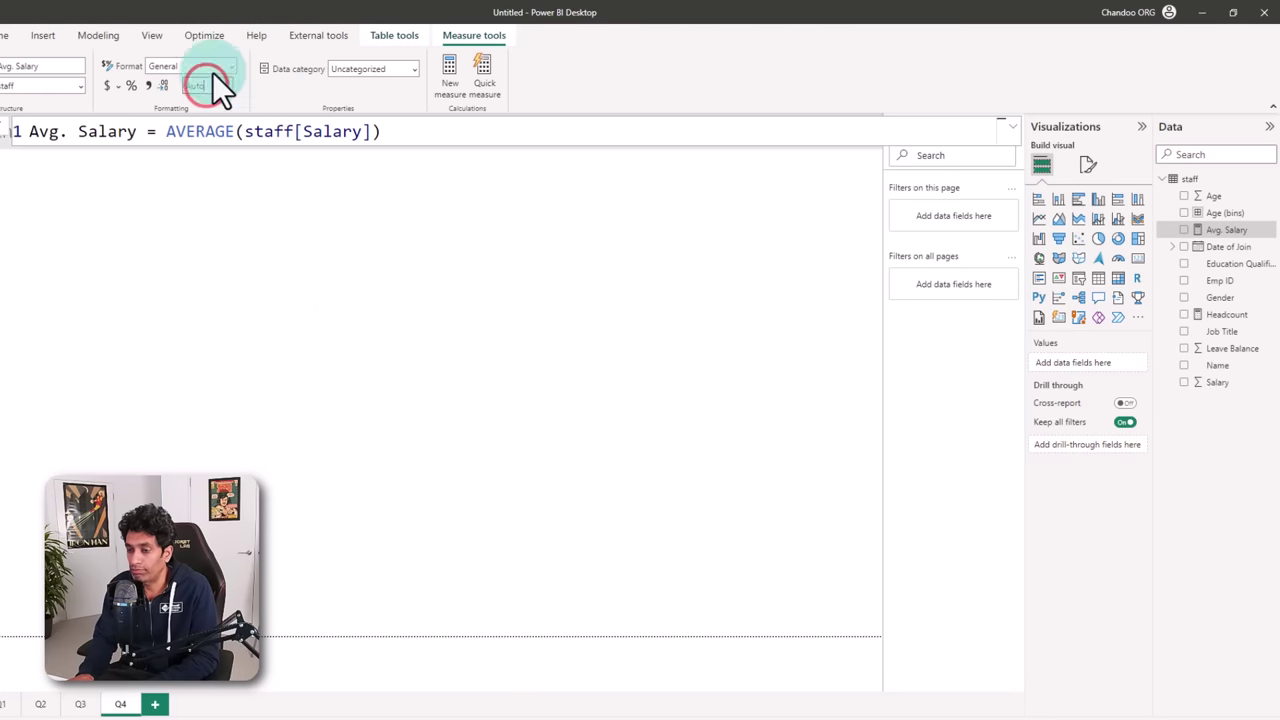
left_click(105, 85)
- Add a table to page Q4 with Job Title, Avg. Salary and Headcount, sorted by Avg. Salary in descending order
left_click(850, 253)
left_click(1098, 278)
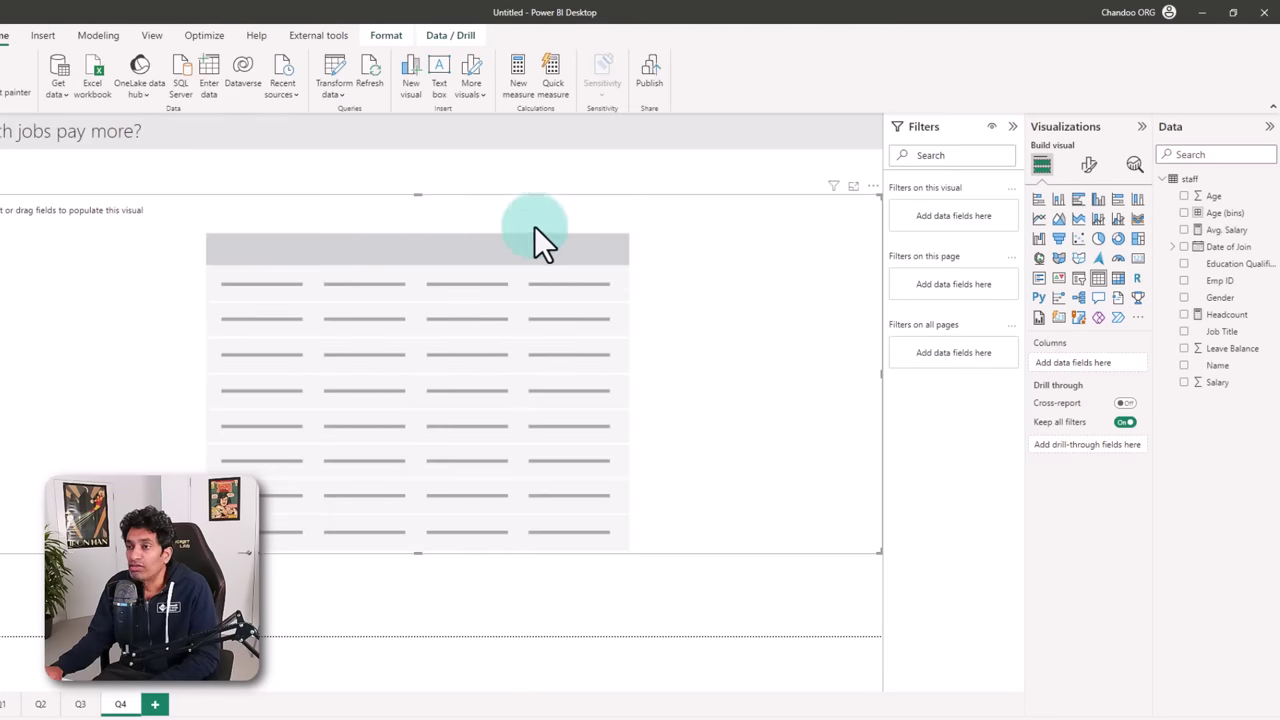
left_click(1184, 331)
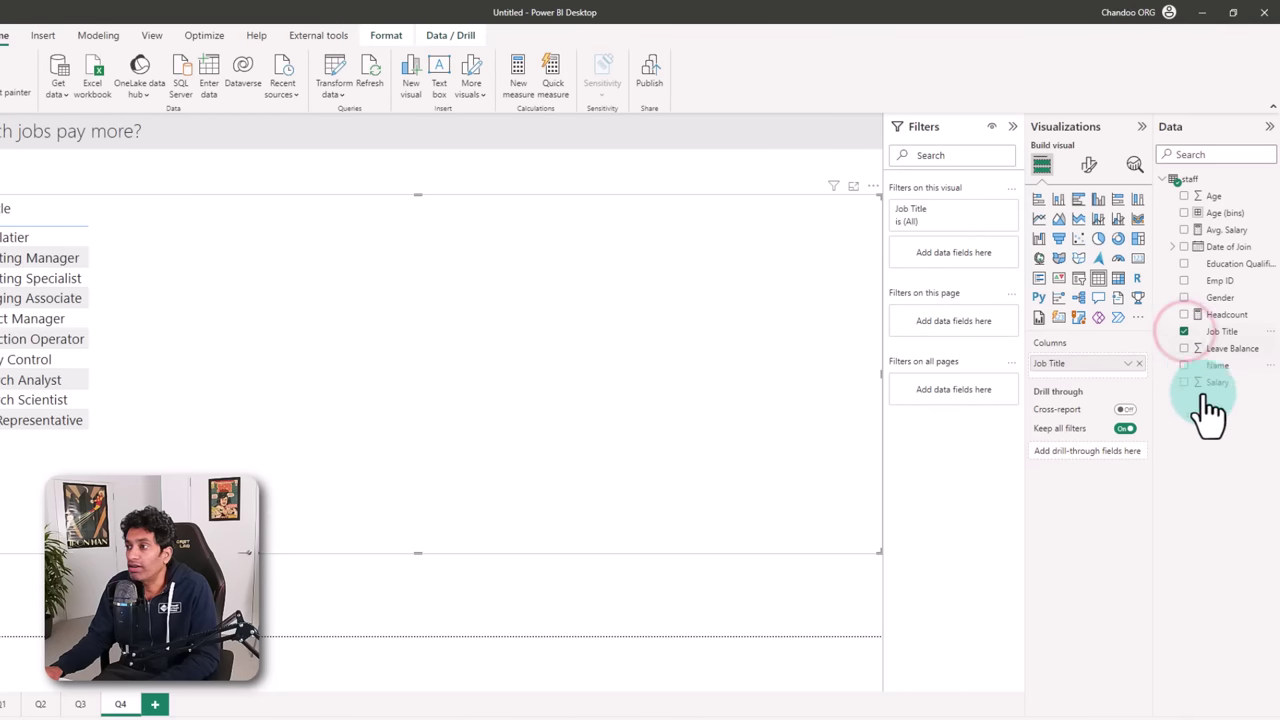
left_click(1184, 230)
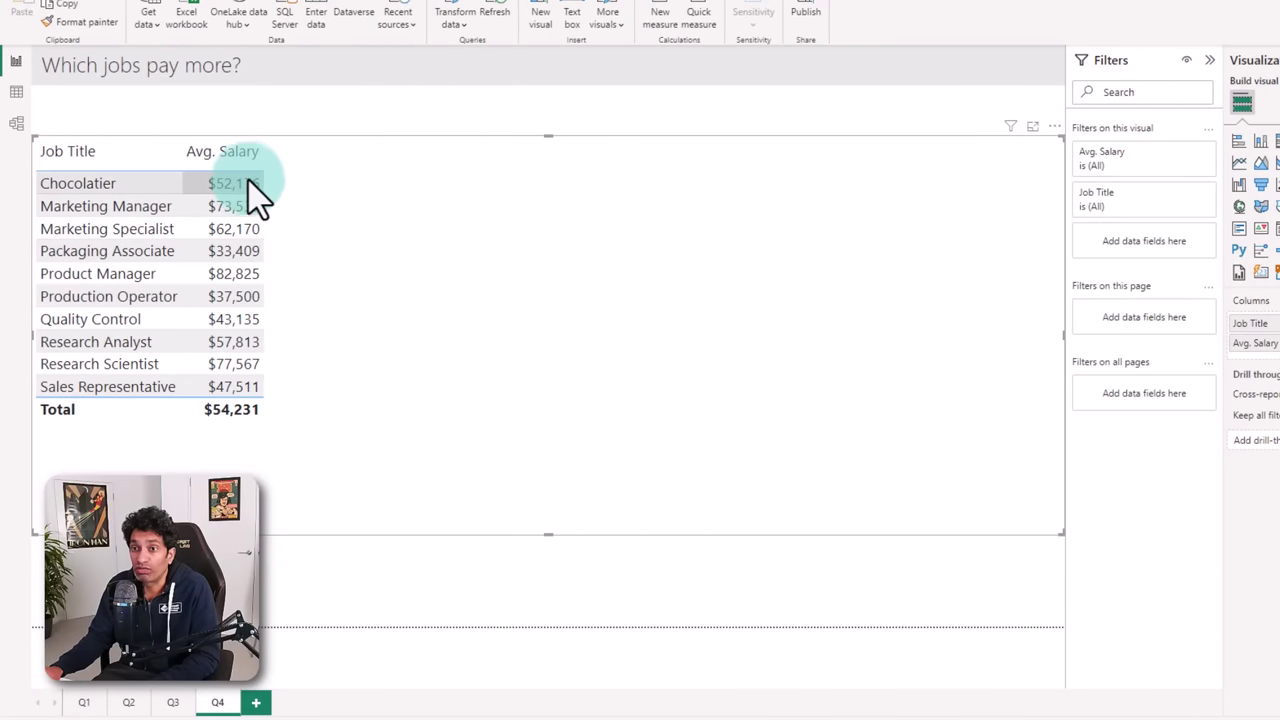
left_click(195, 160)
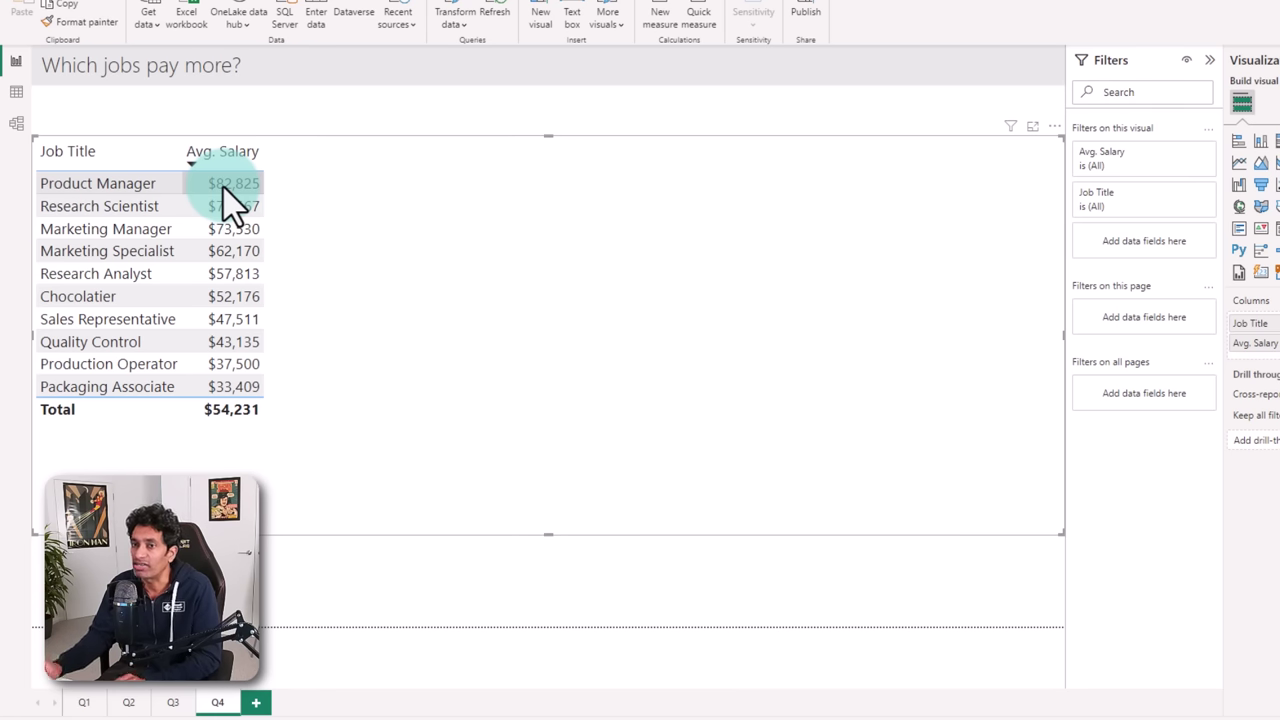
left_click(670, 136)
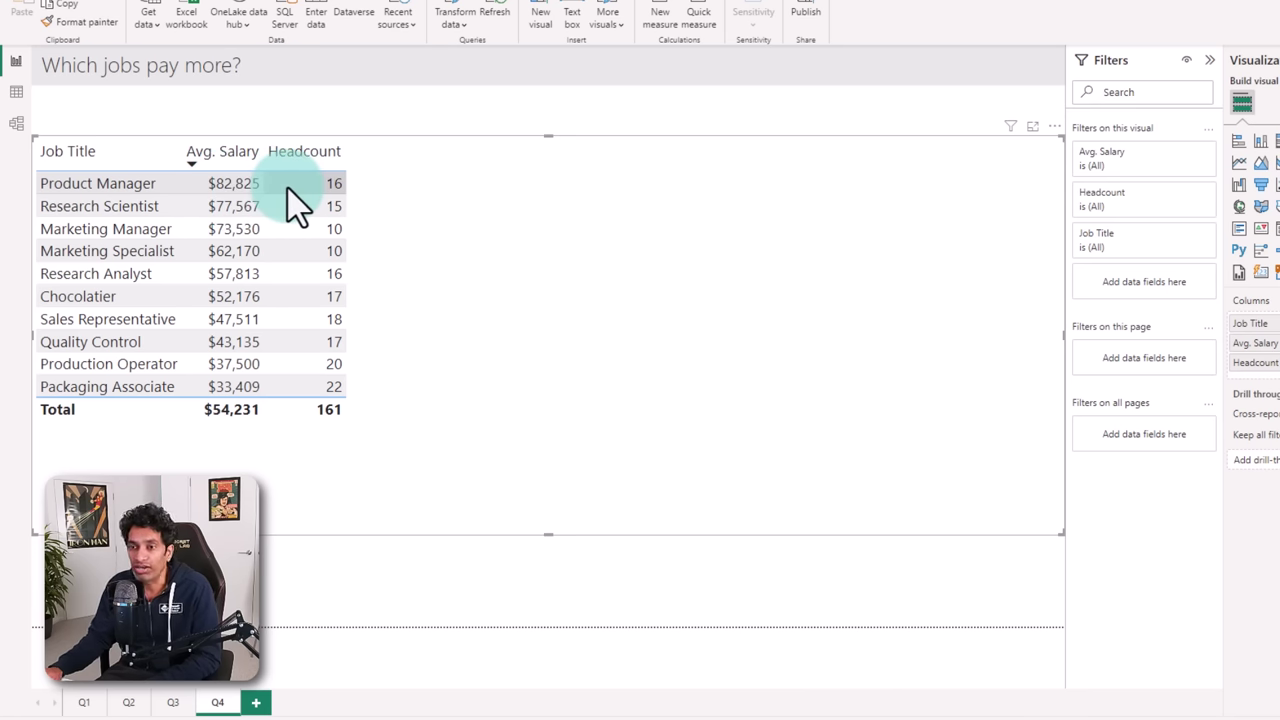
left_click(367, 572)
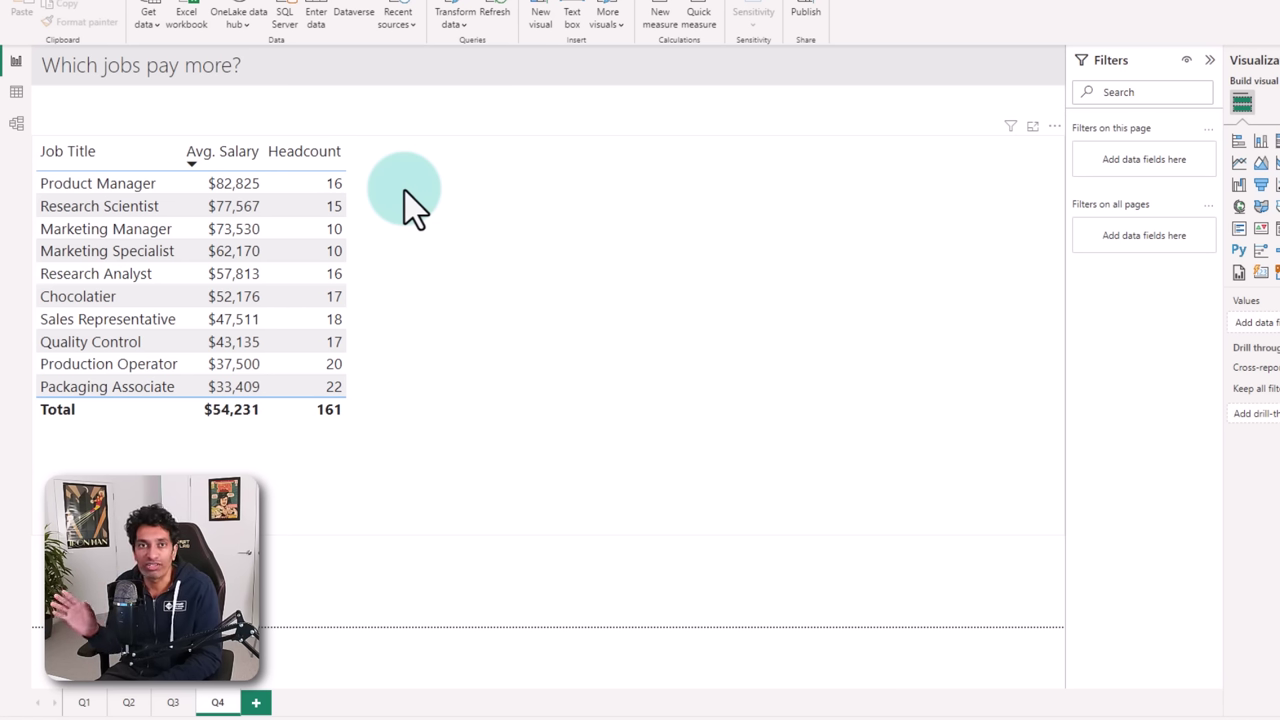
- Create the measure Min. Salary = min(staff[Salary]) in the staff table
left_click(431, 152)
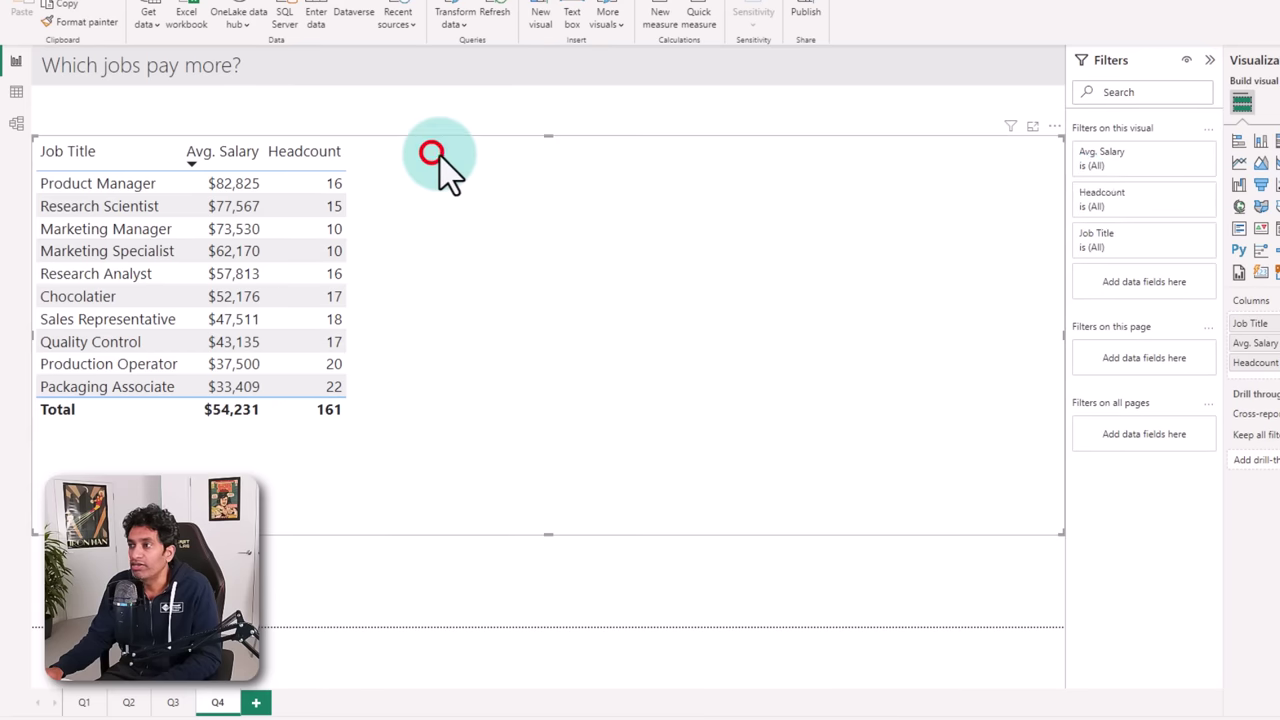
right_click(1279, 114)
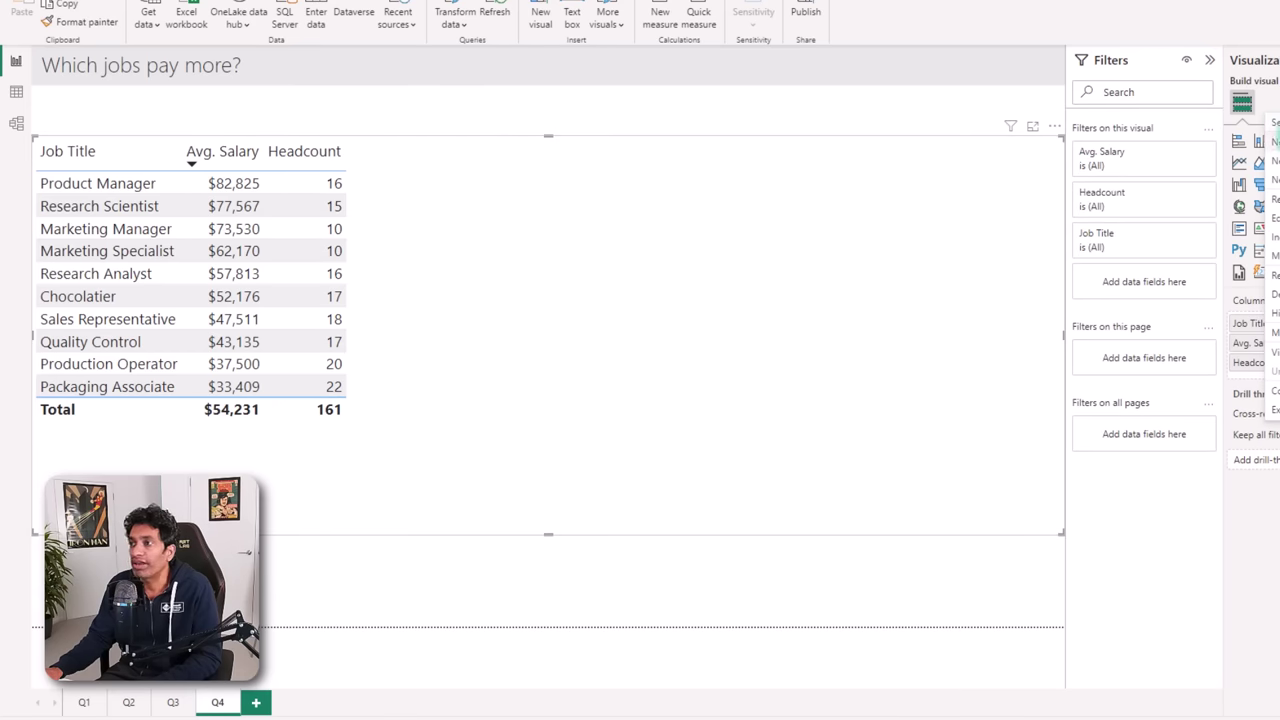
left_click(1275, 142)
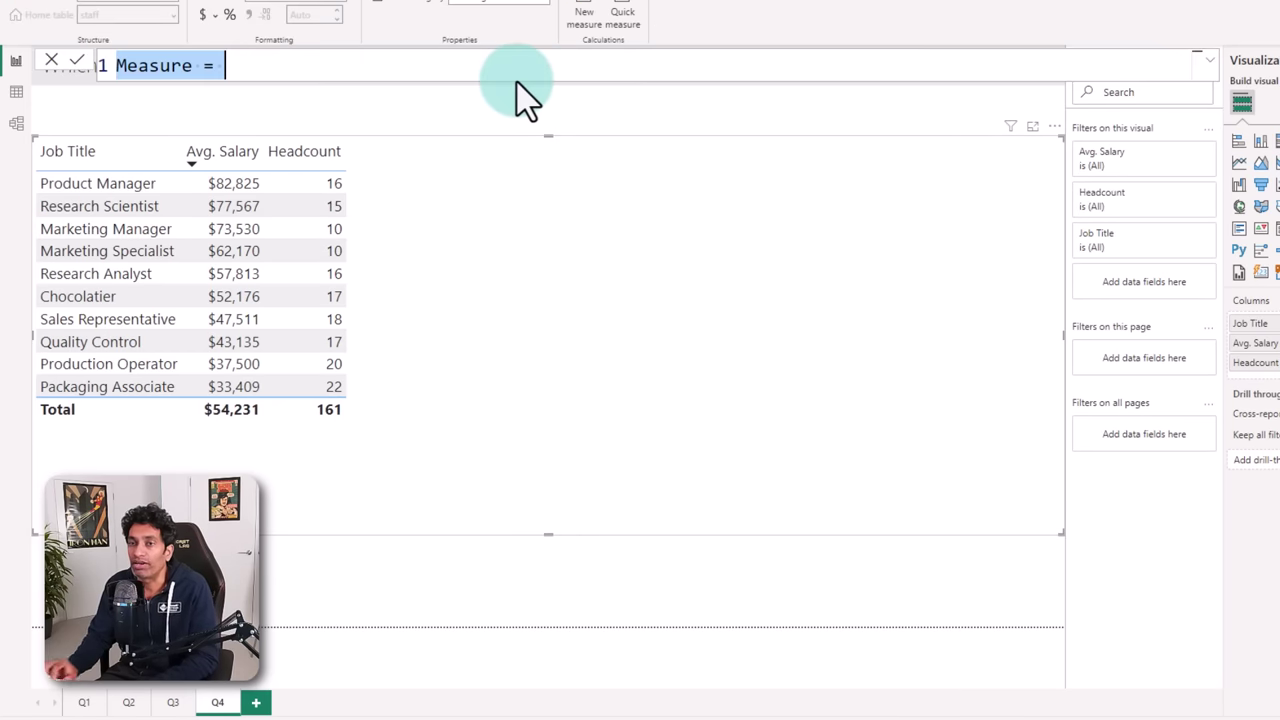
type("Min")
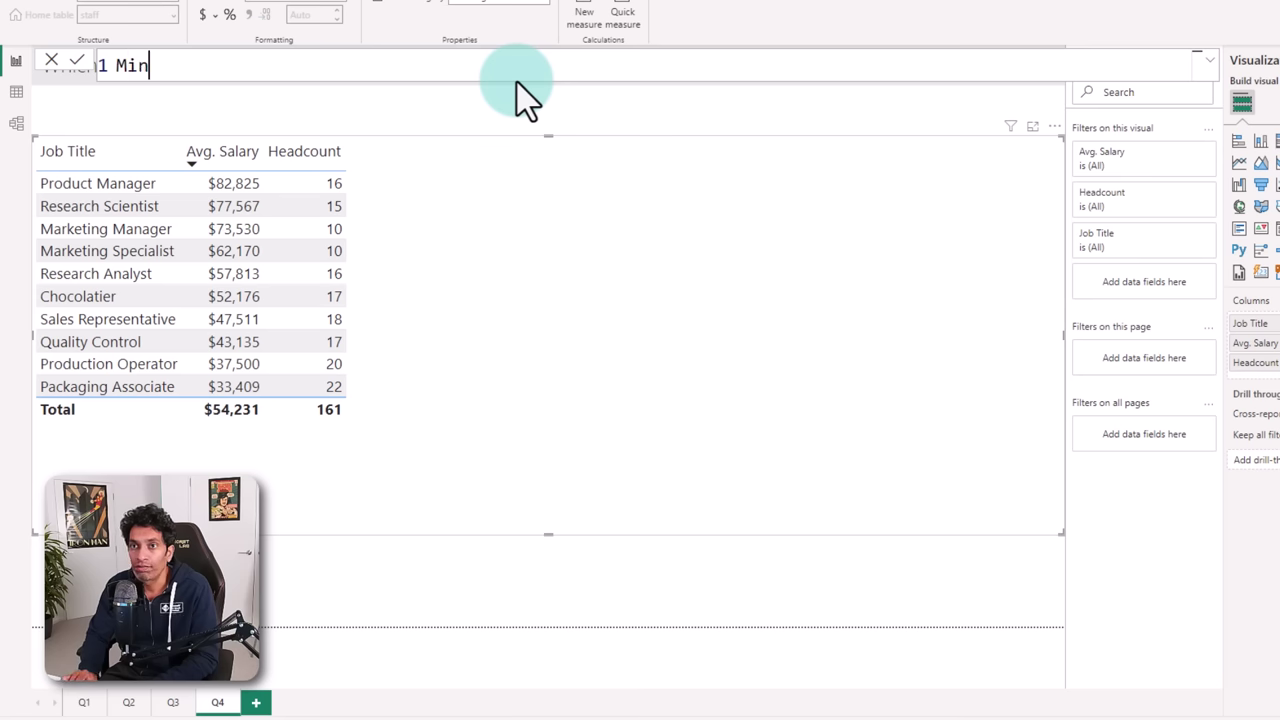
type("min(sala")
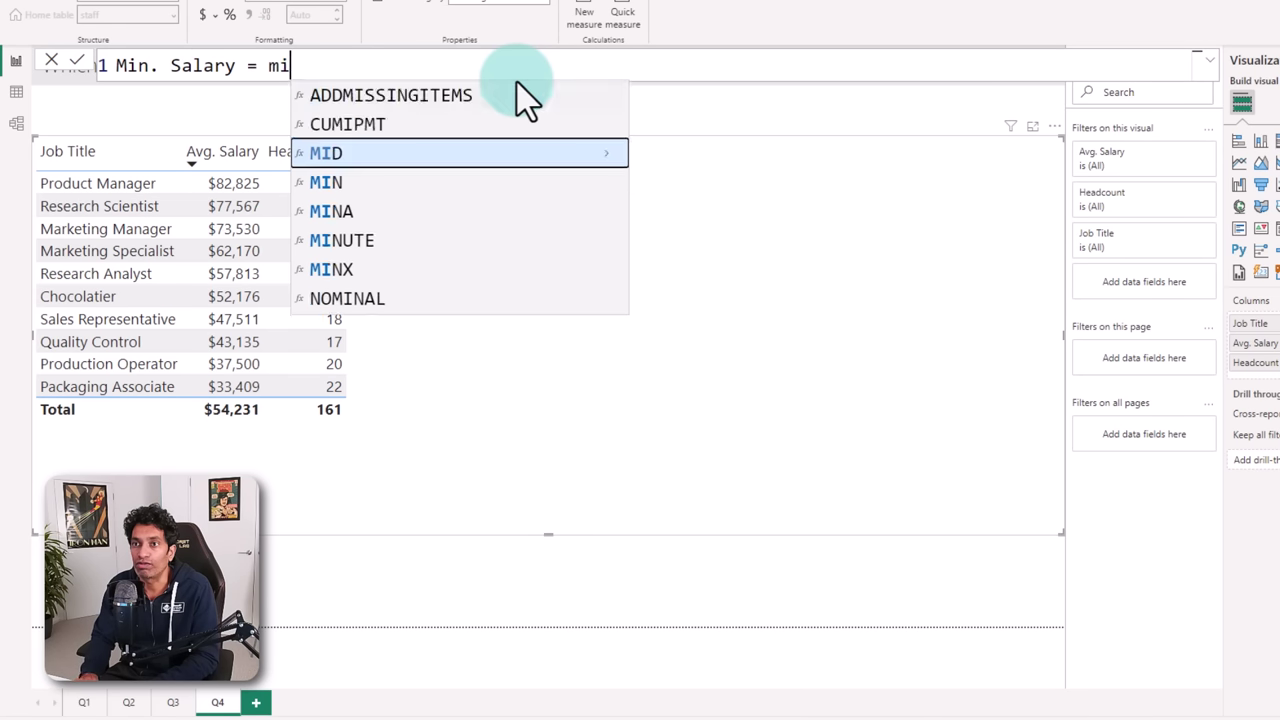
key("Tab")
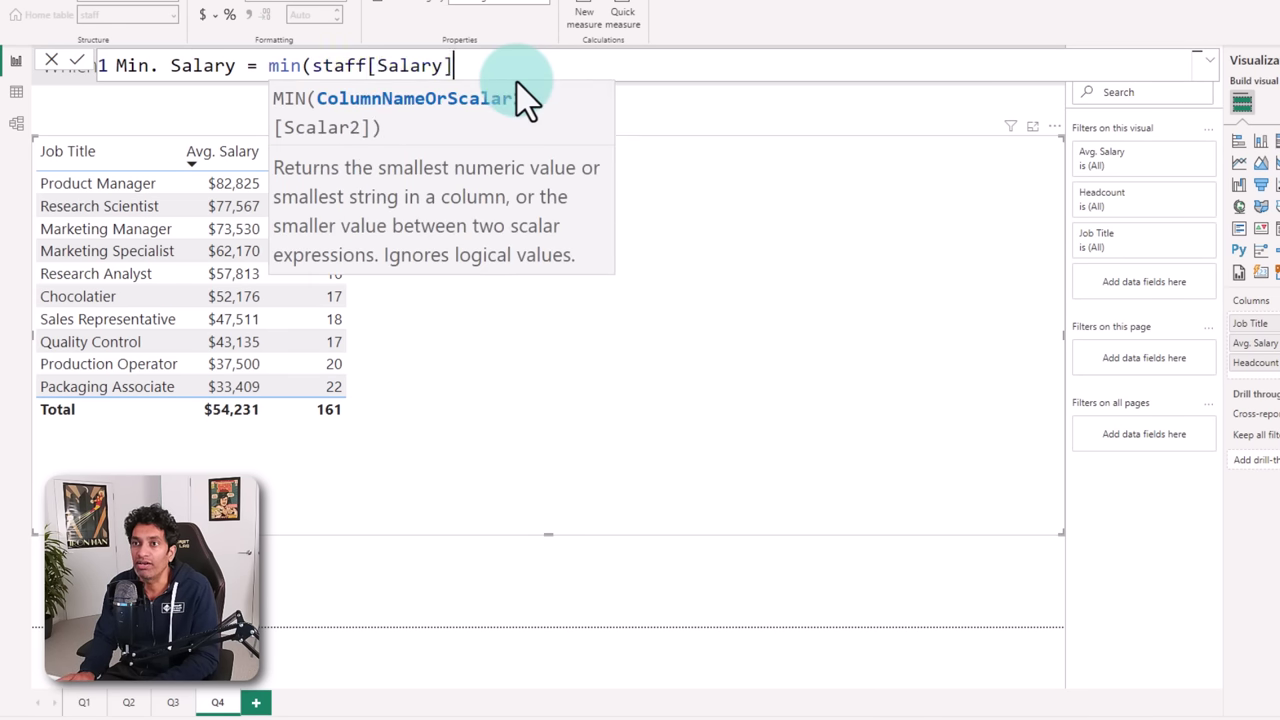
type(")")
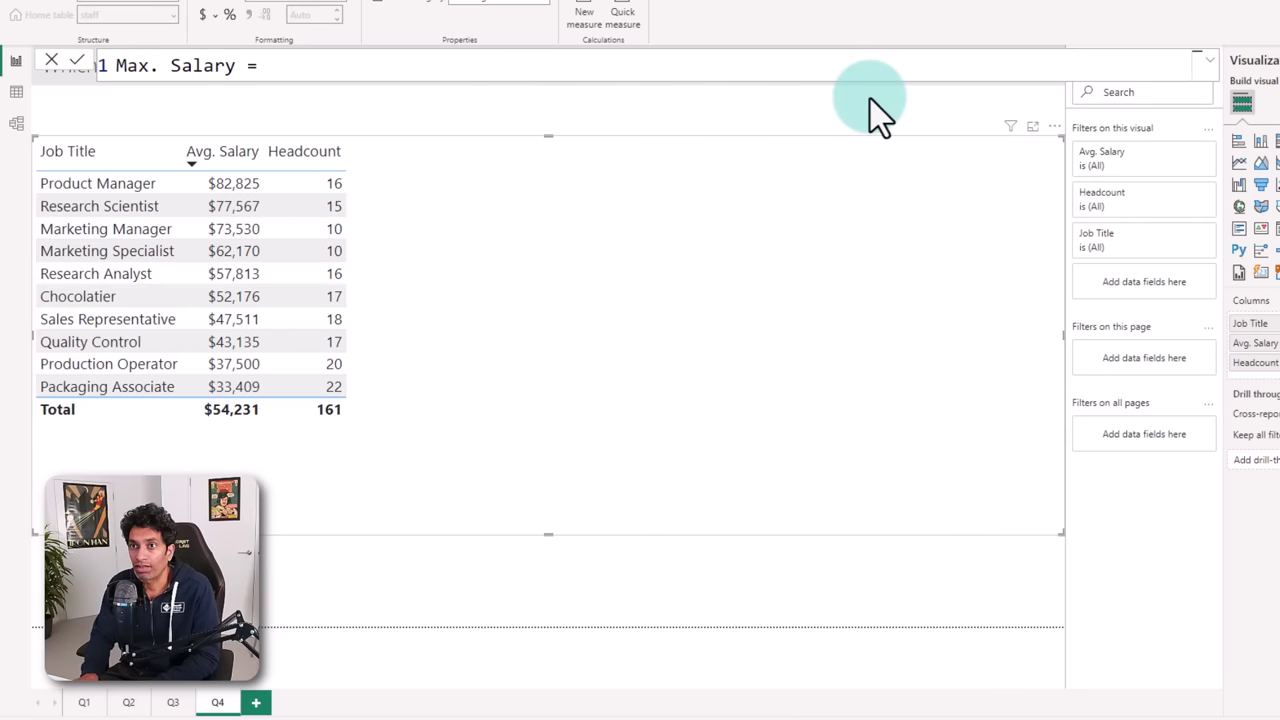
- Create a currency-formatted measure Max. Salary = MAX(staff[Salary]) and add Min. Salary and Max. Salary to the job table
type("max")
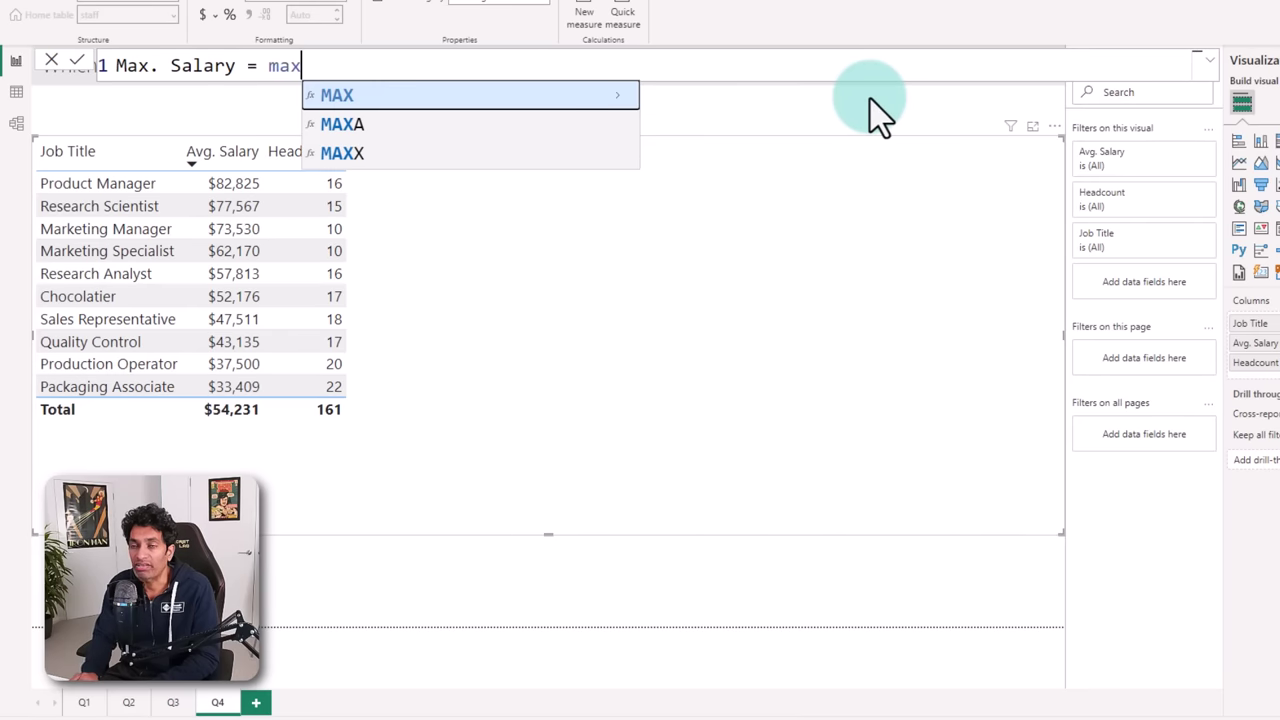
key("Tab")
type("sal")
key("Tab")
type(")")
key("Return")
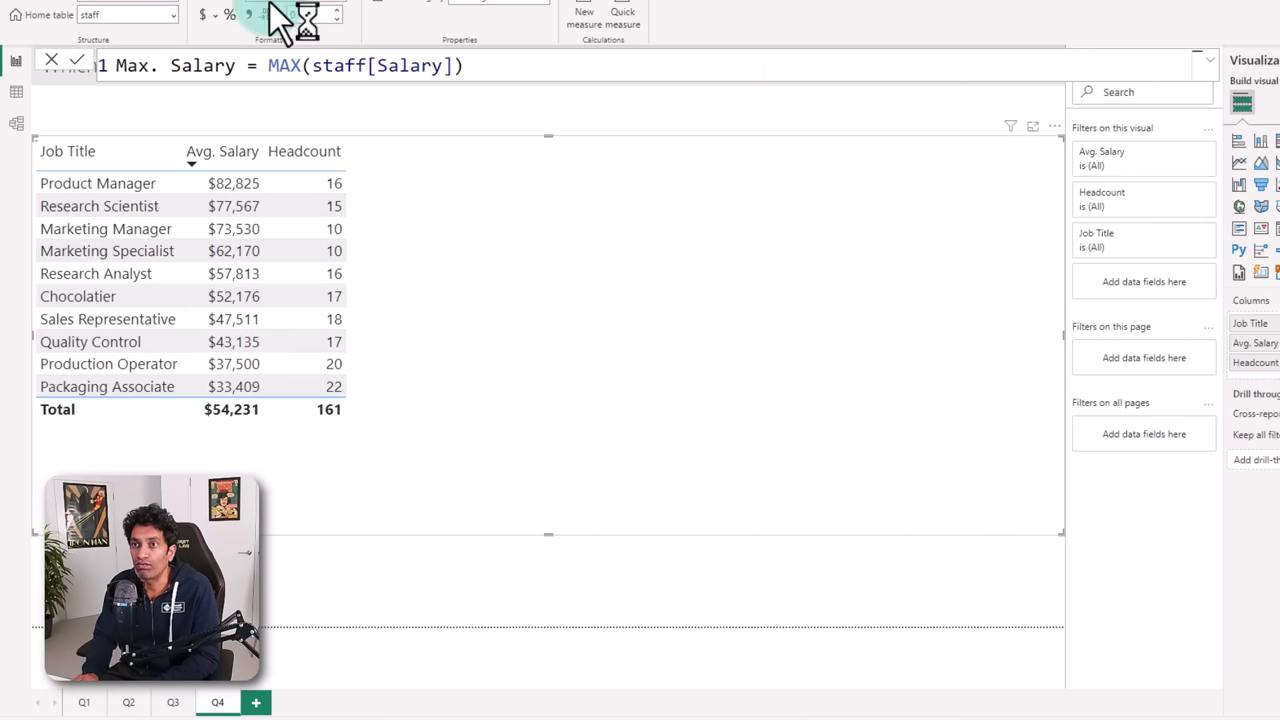
left_click(202, 14)
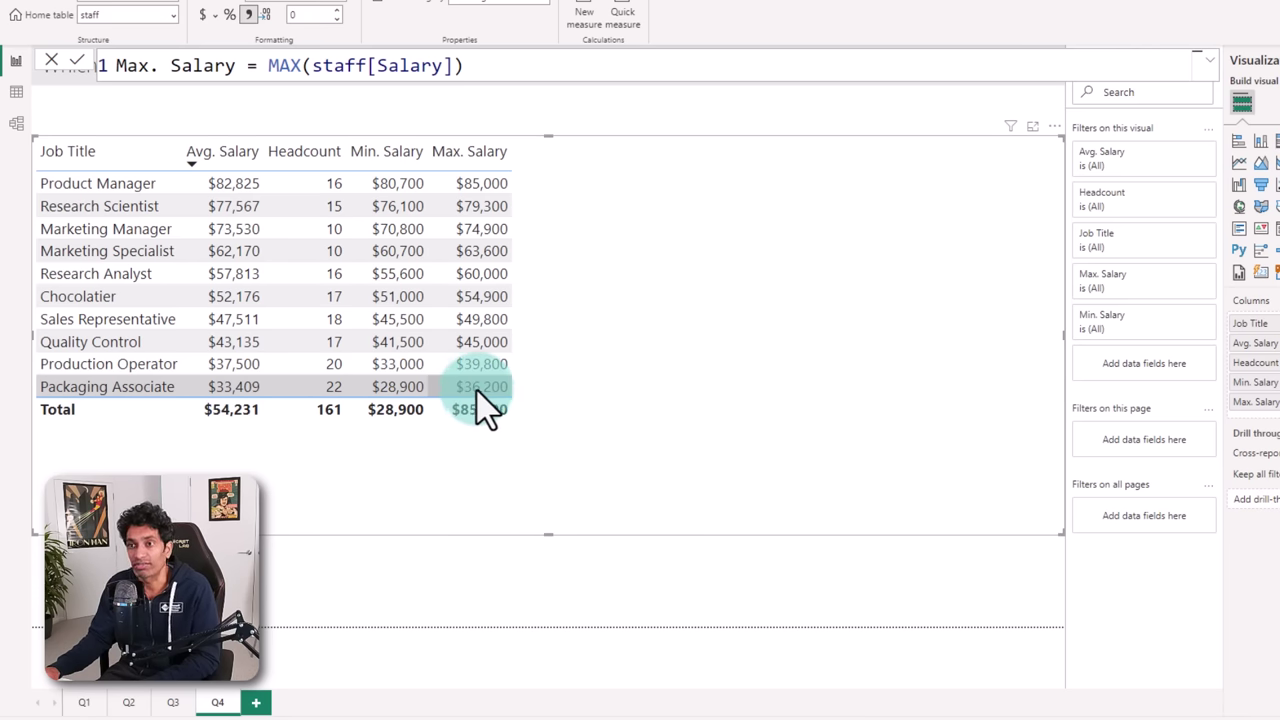
- Highlight question 5, Top earners in each job, in the Notepad list and return to the Power BI report
left_click_drag(734, 209, 348, 209)
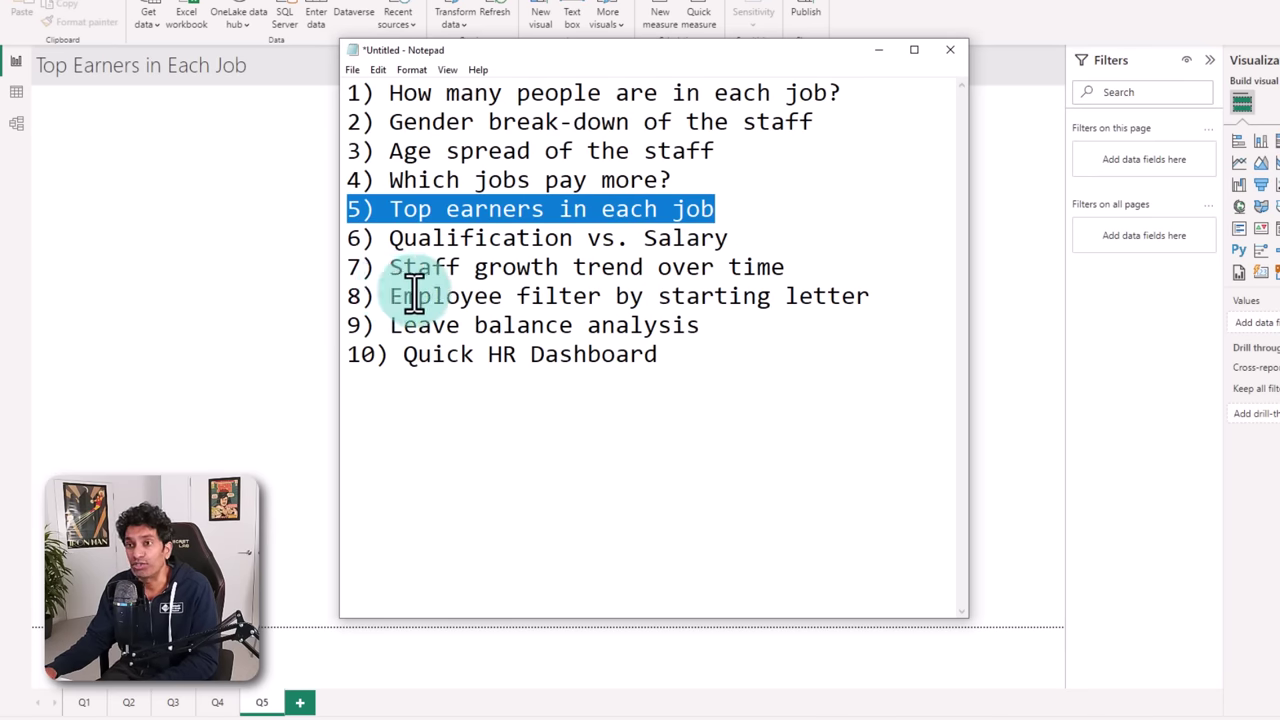
key("alt+Tab")
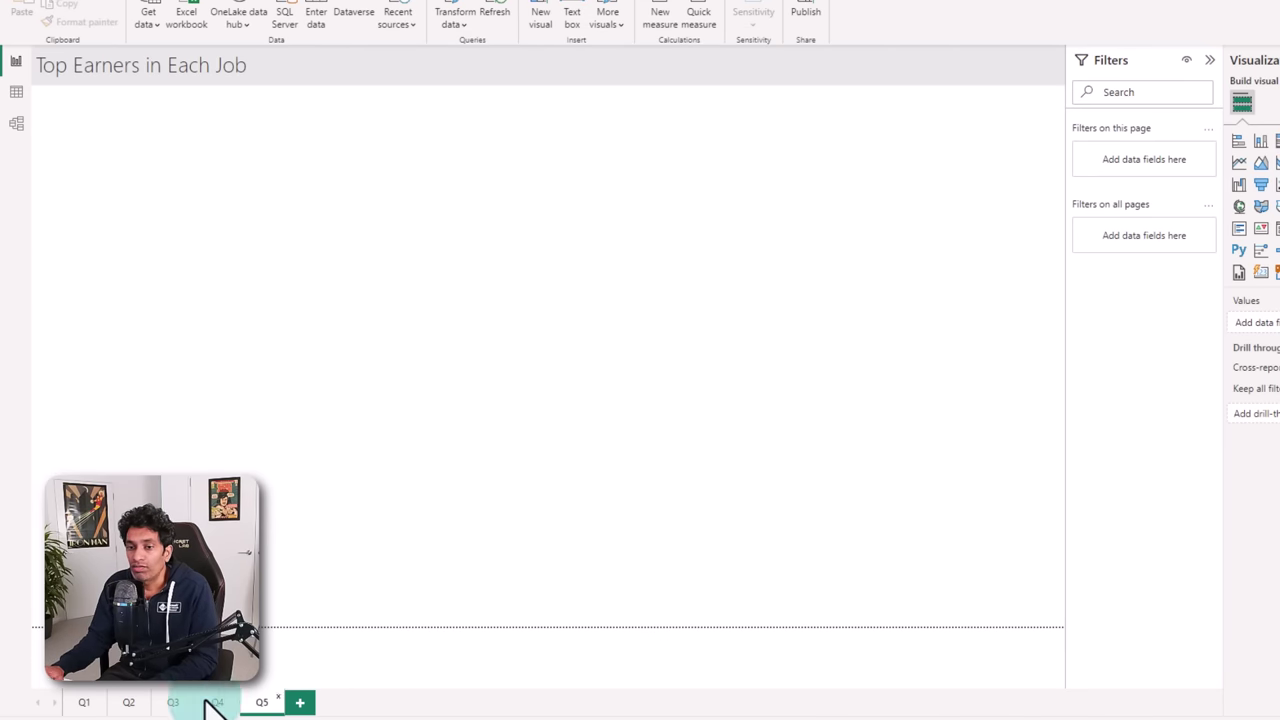
- Copy the Headcount by Job Title bar chart from page Q1 to page Q5, narrowing it and placing it below the page heading
left_click(84, 706)
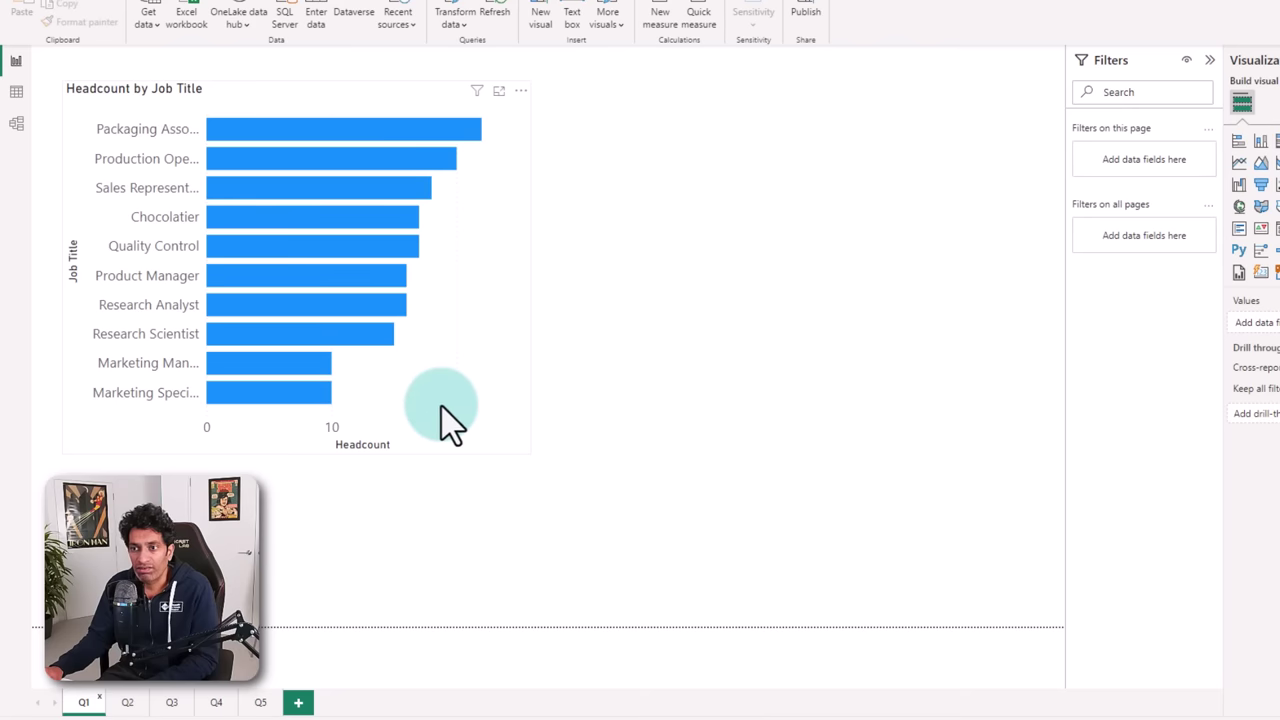
left_click(445, 418)
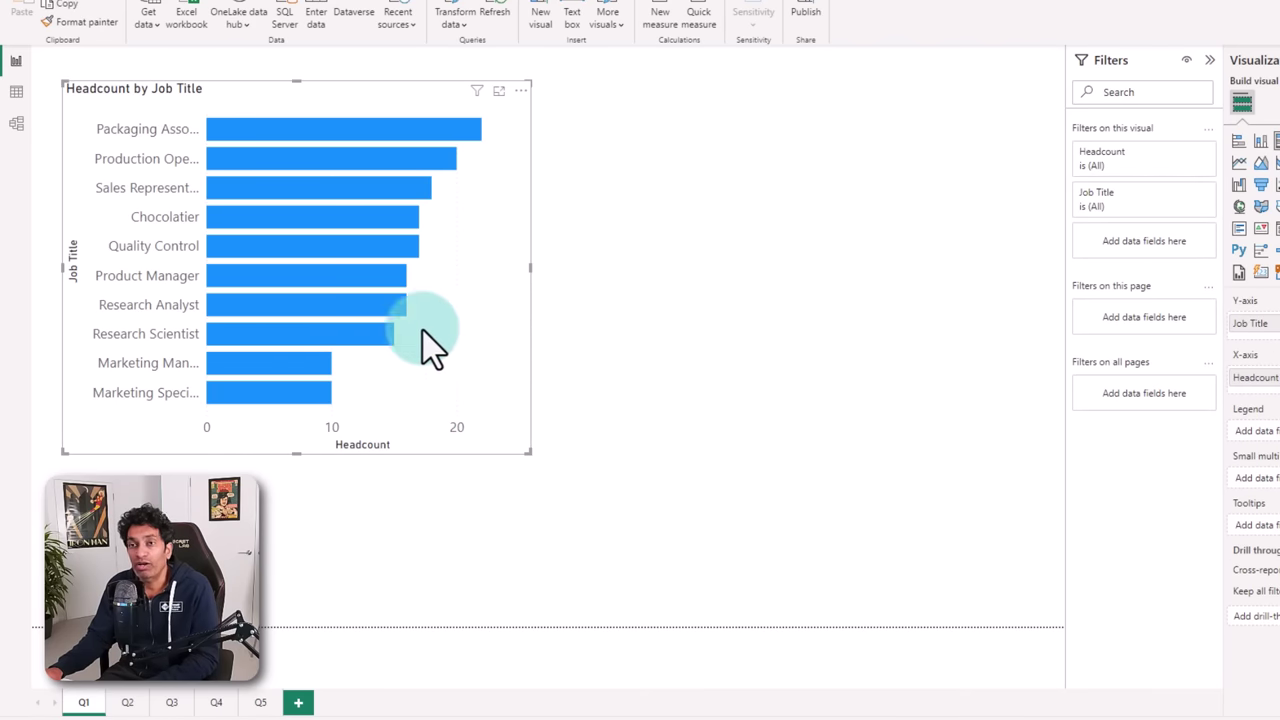
left_click(258, 703)
left_click(157, 286)
key("ctrl+v")
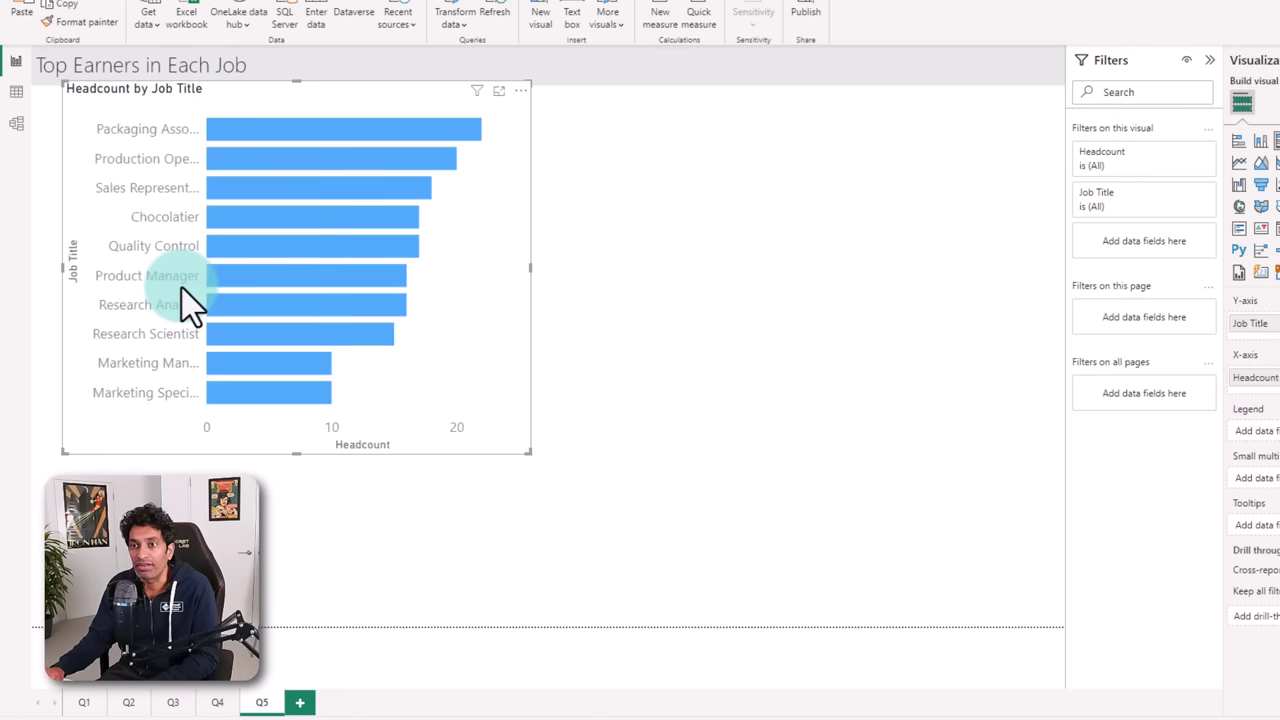
left_click(454, 280)
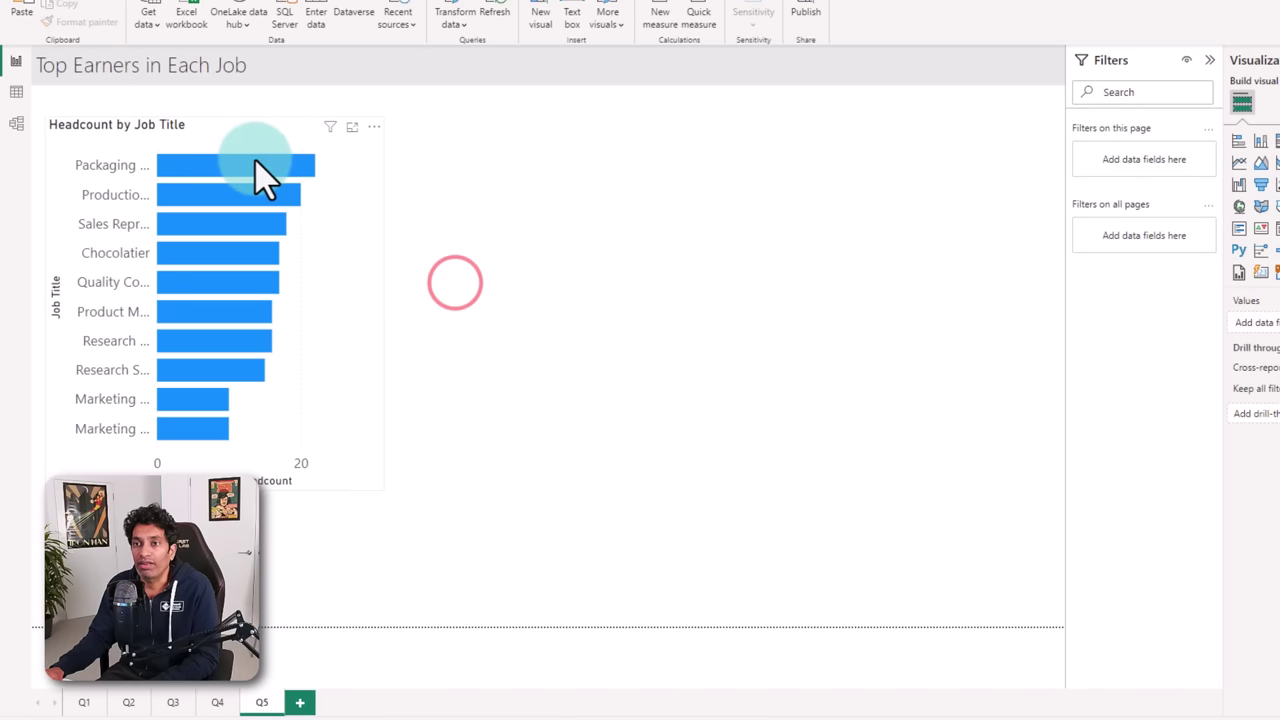
- Add a table beside the bar chart on page Q5 with the Name, Emp ID, Gender and Salary fields
left_click_drag(428, 140, 1000, 436)
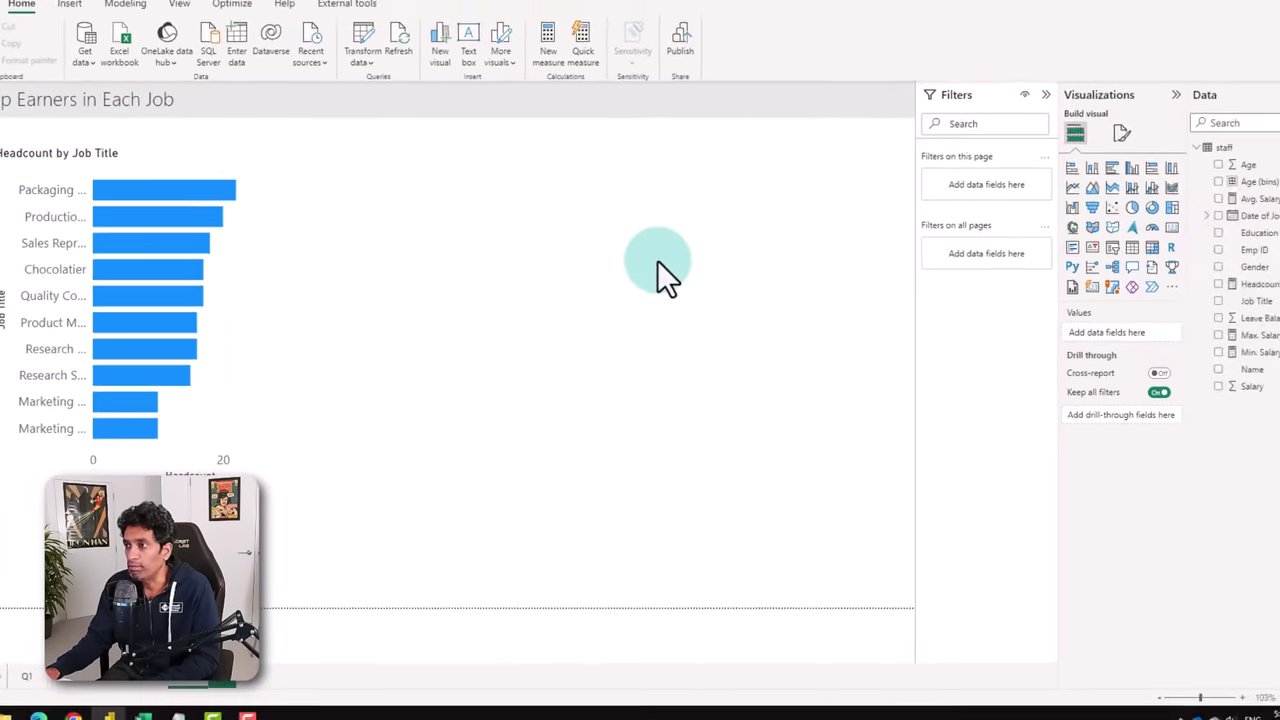
left_click(1101, 250)
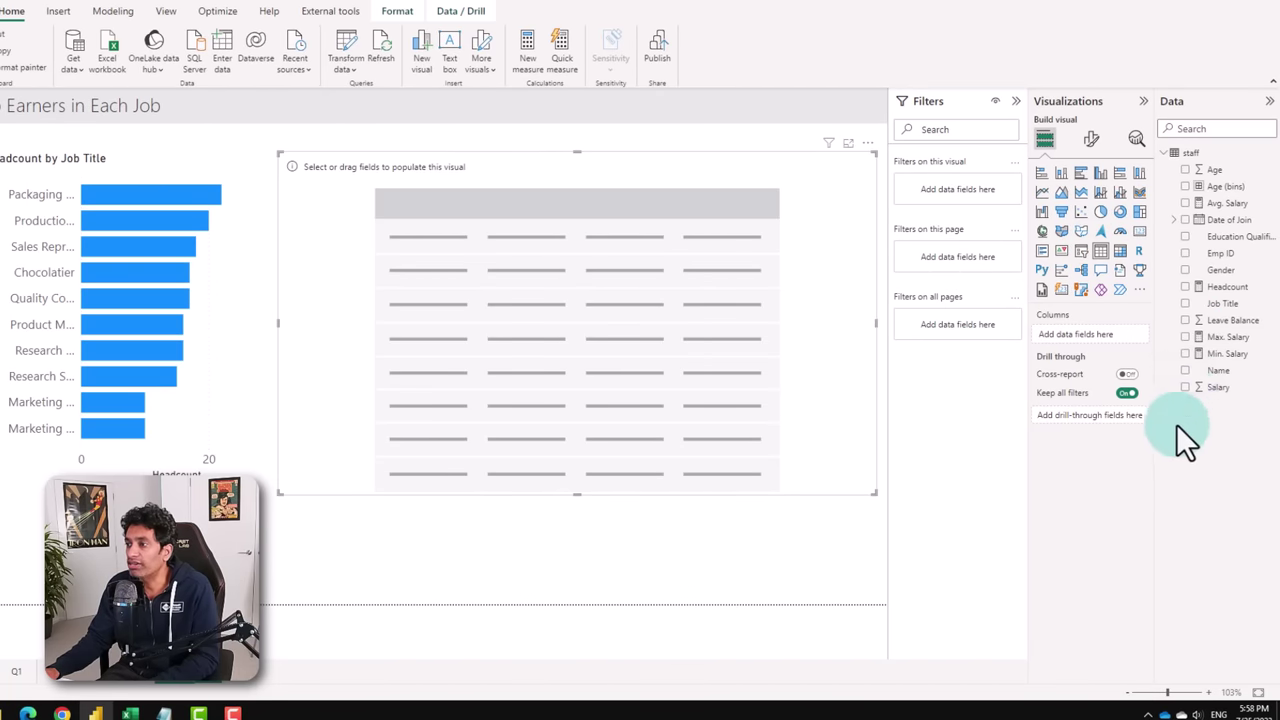
left_click(1189, 371)
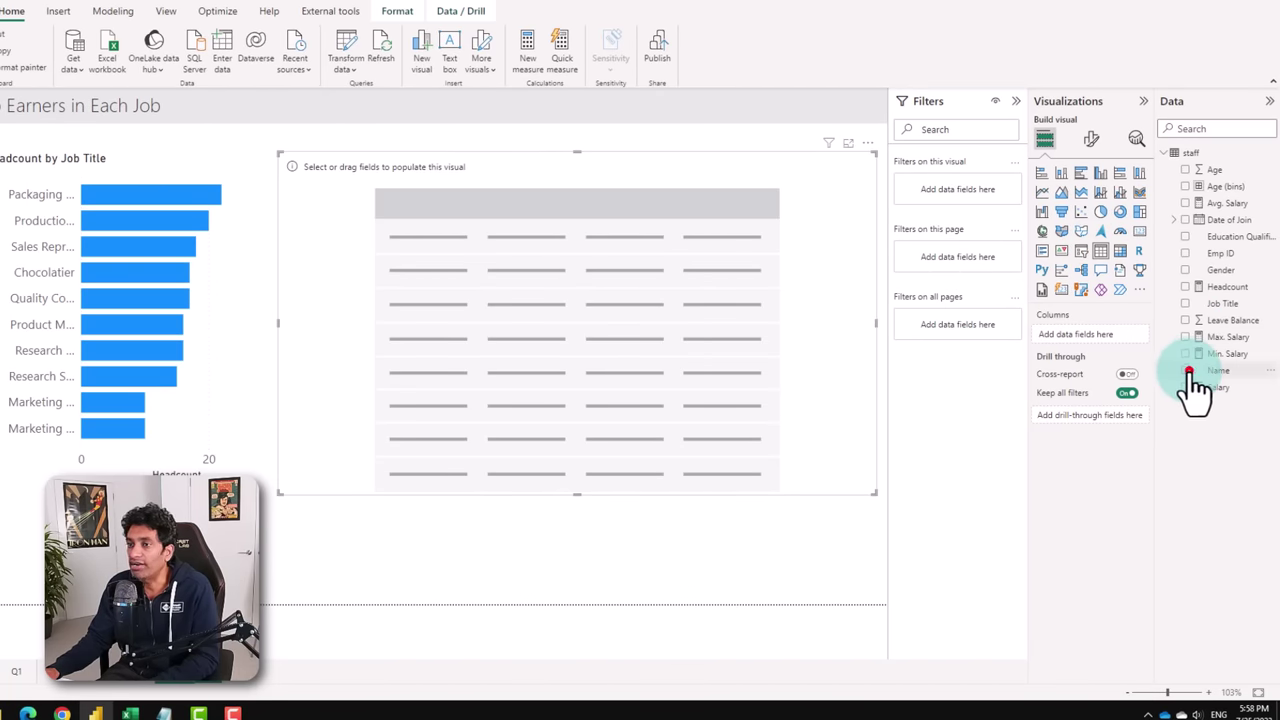
left_click(1187, 254)
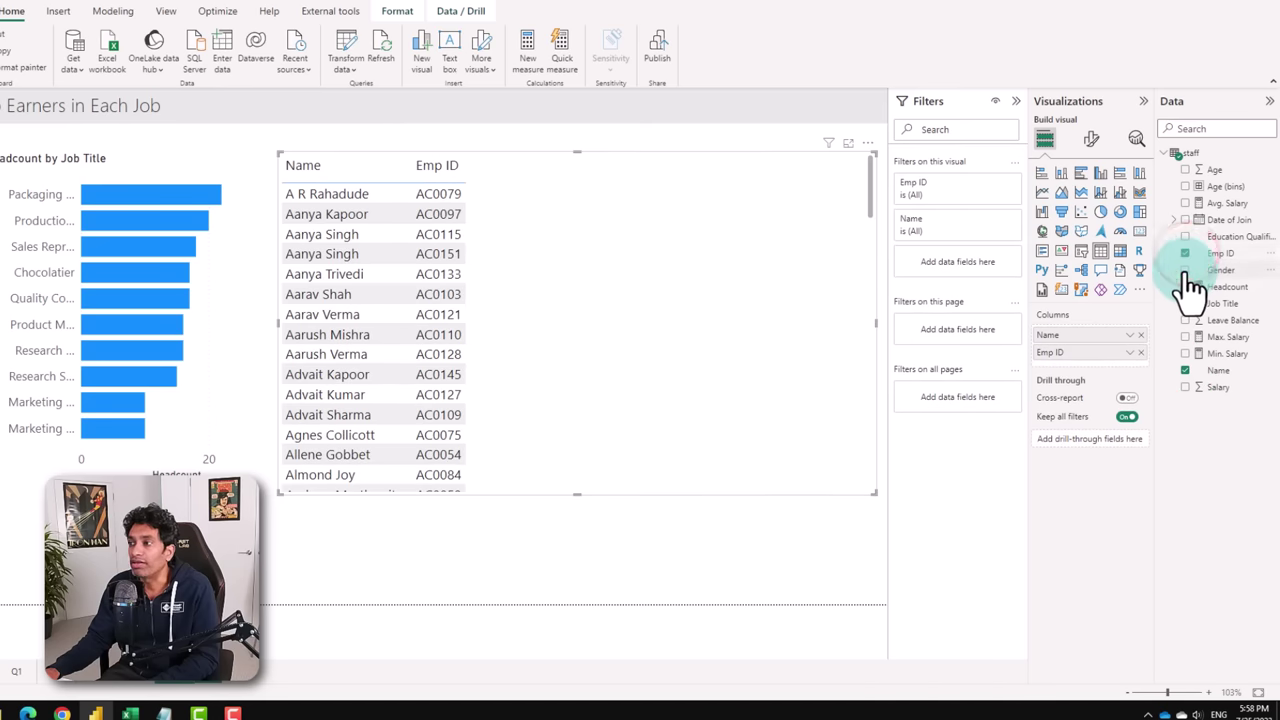
left_click(1187, 270)
left_click(1186, 387)
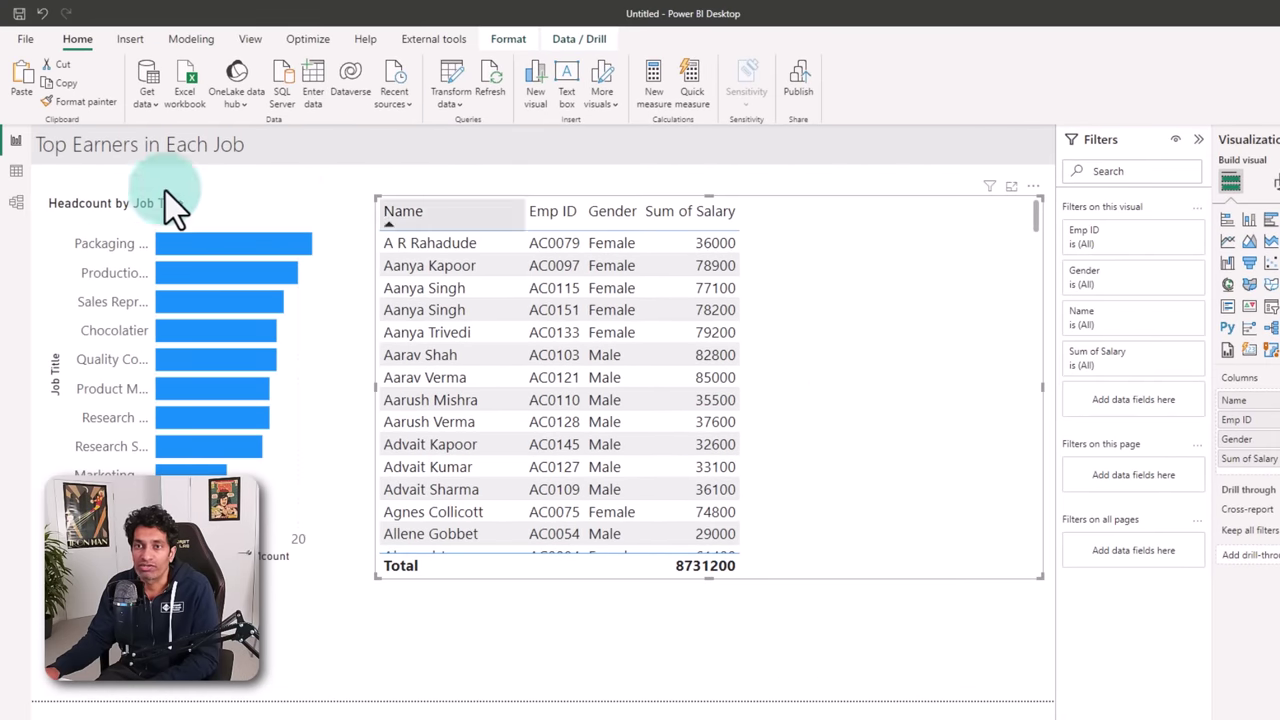
- Format the Salary column of the staff table as currency in the data view and return to the report view
left_click(17, 173)
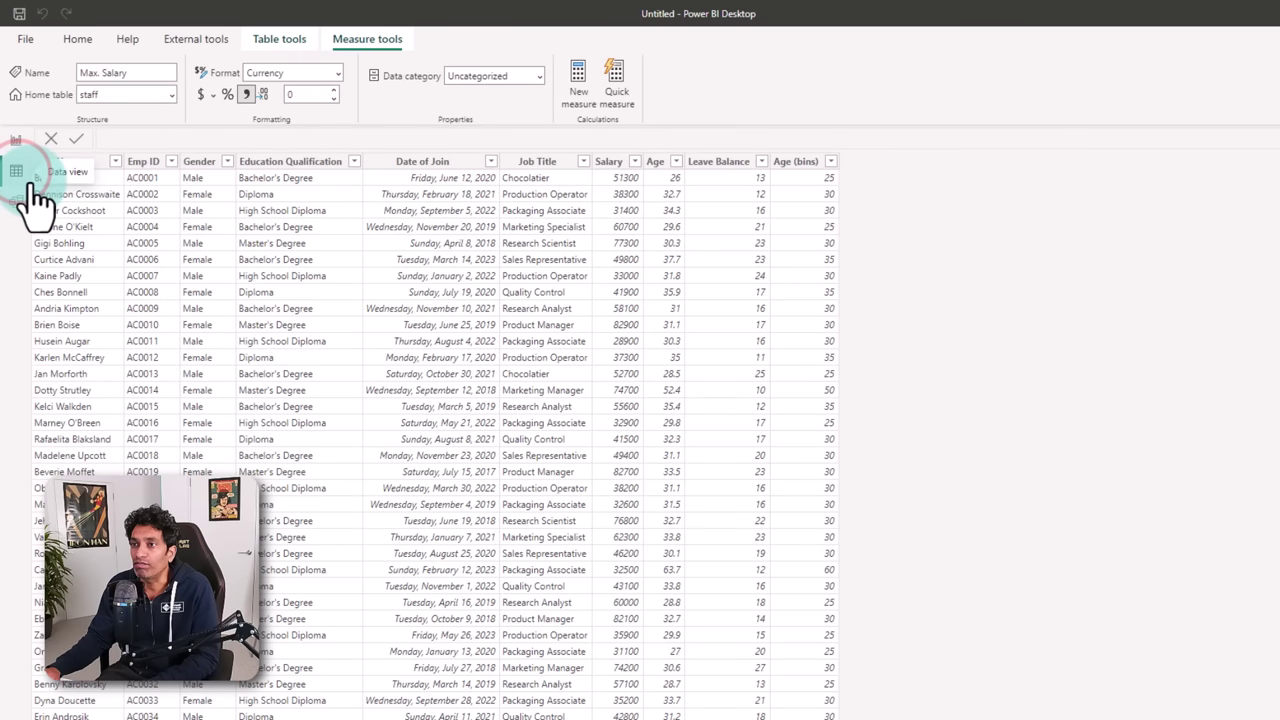
left_click(617, 162)
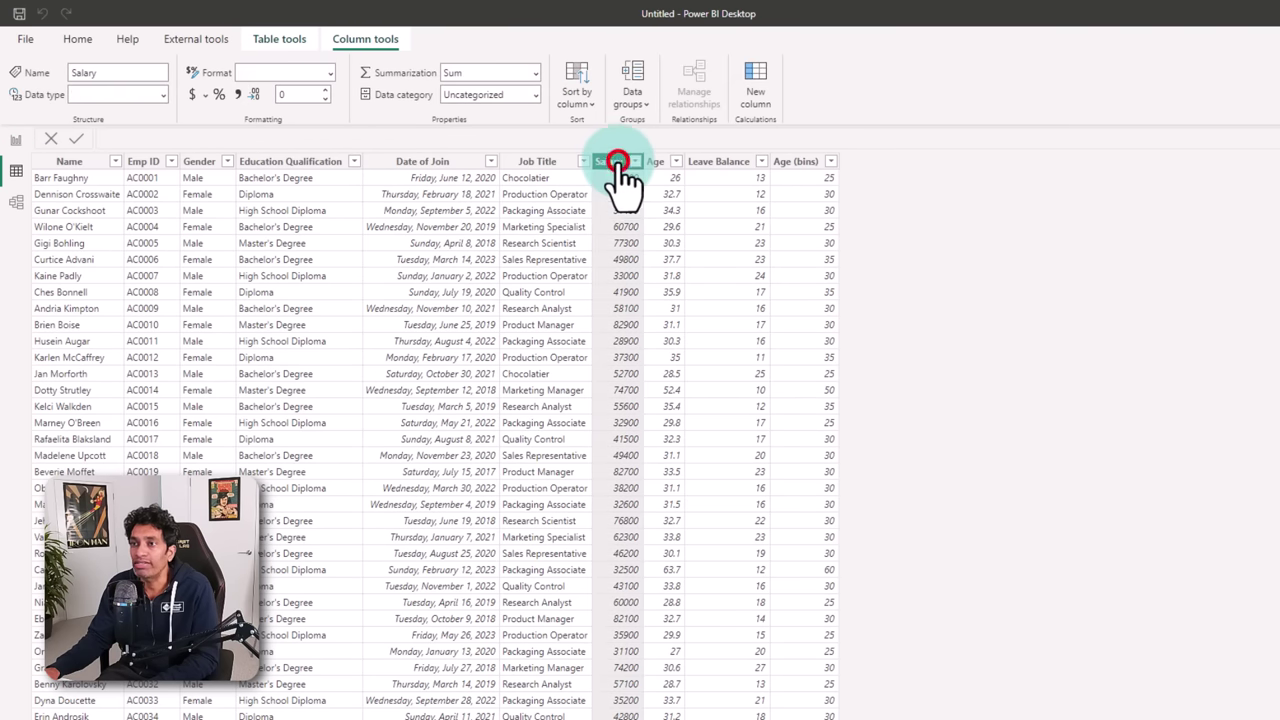
left_click(190, 94)
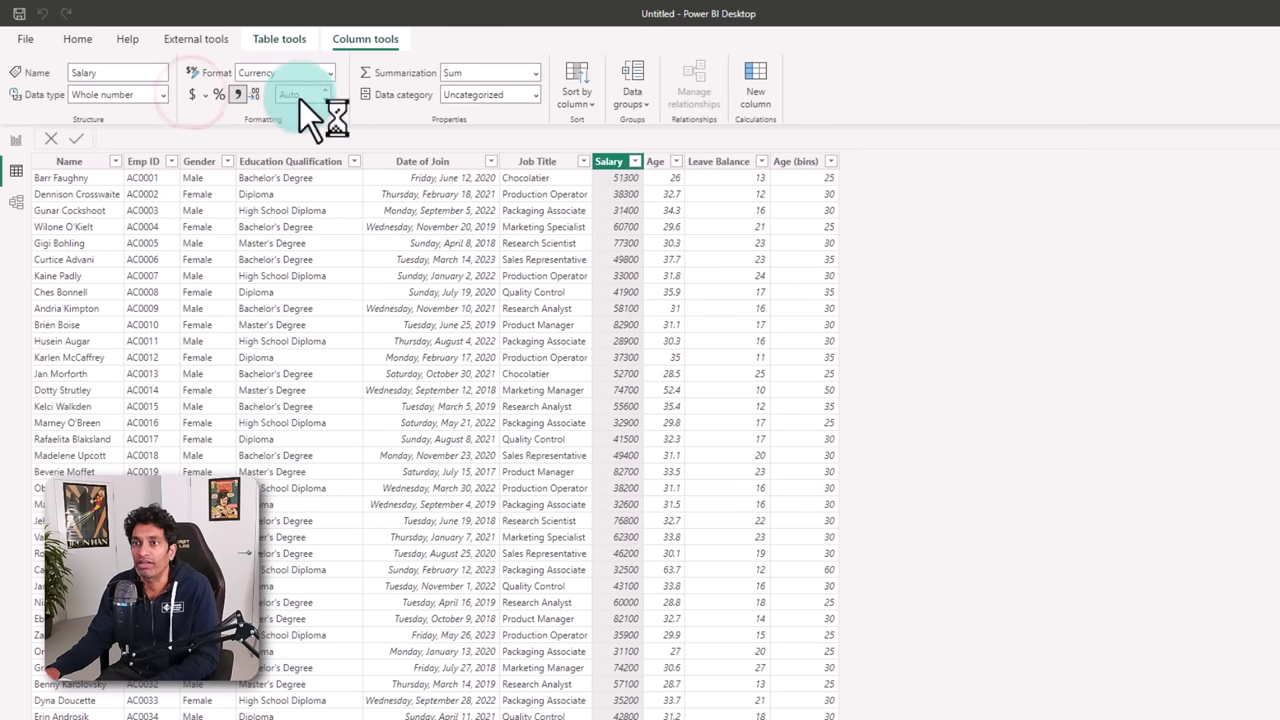
left_click(16, 140)
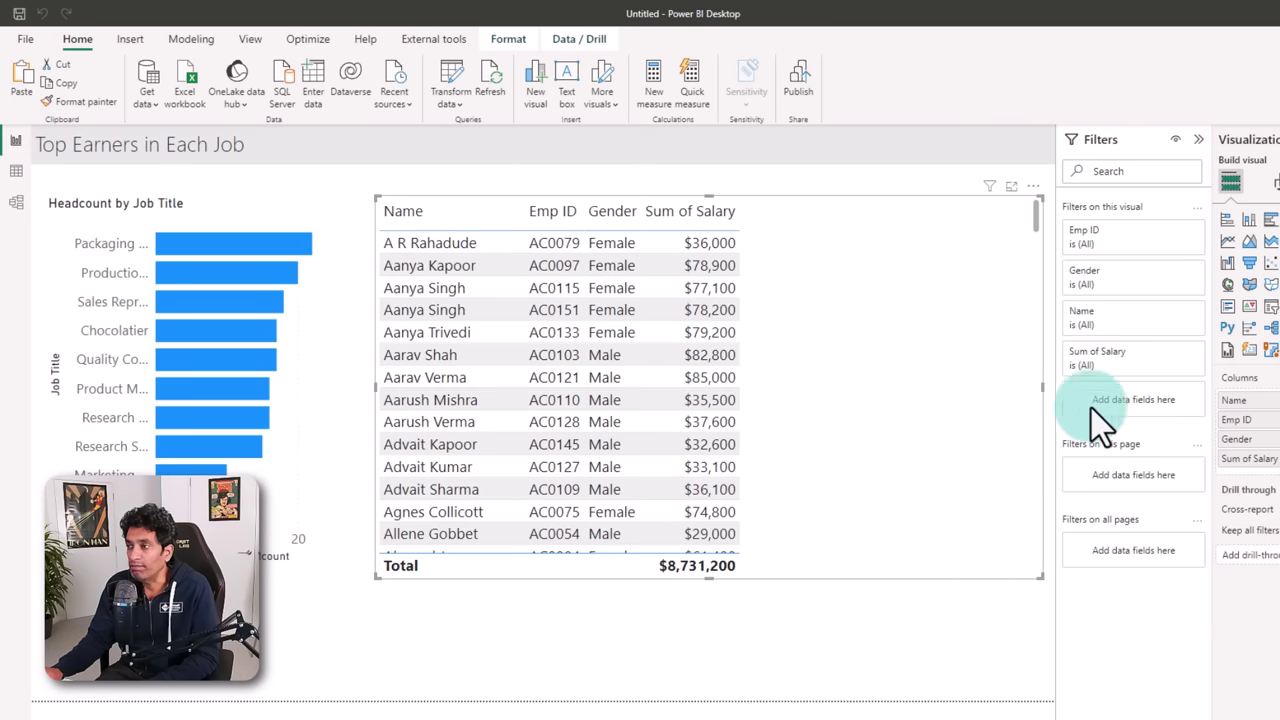
- Turn off the totals row of the employee table on page Q5
left_click(1277, 182)
left_click(1276, 419)
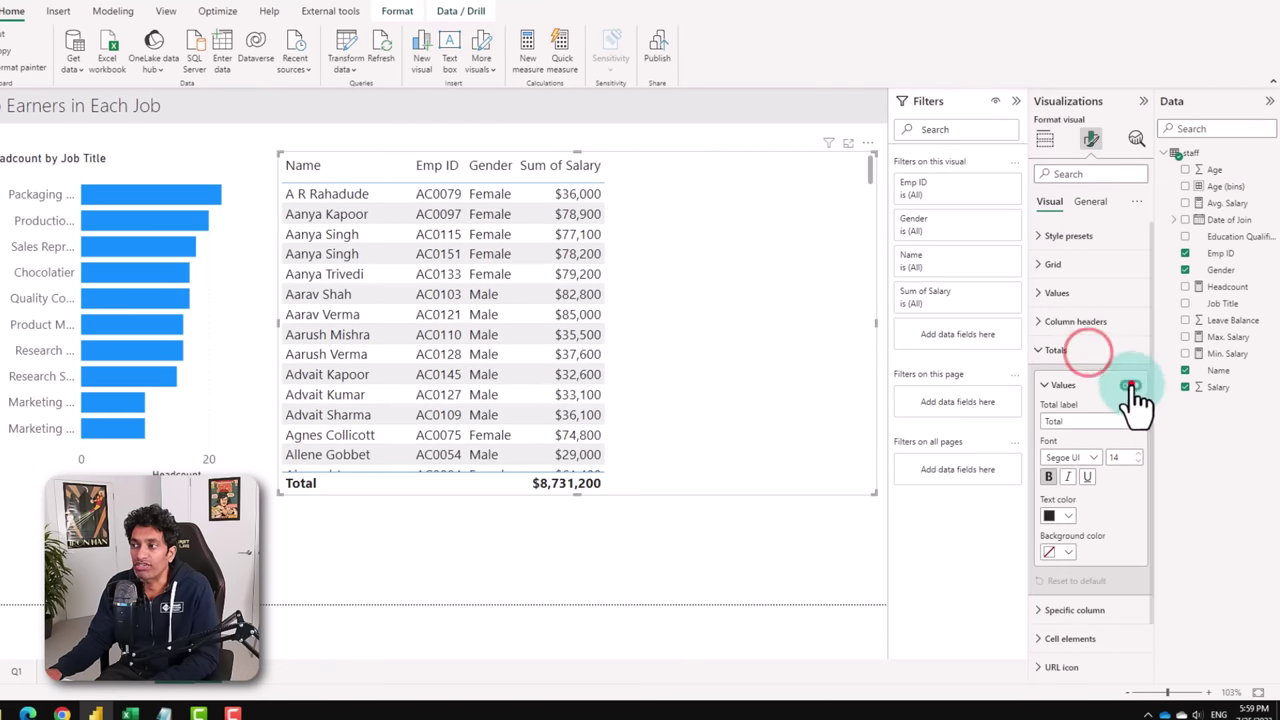
left_click(1130, 385)
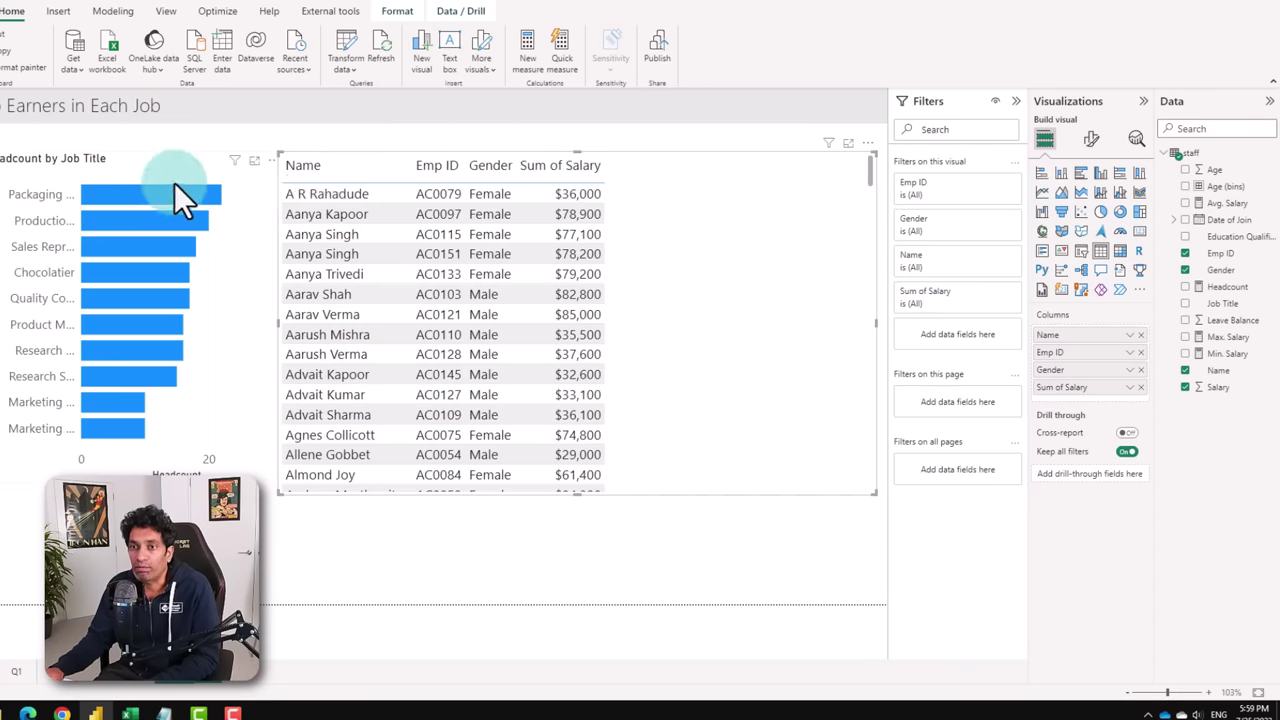
- Apply a Top N filter on Emp ID to the employee table, showing the top 3 by Sum of Salary
left_click(685, 392)
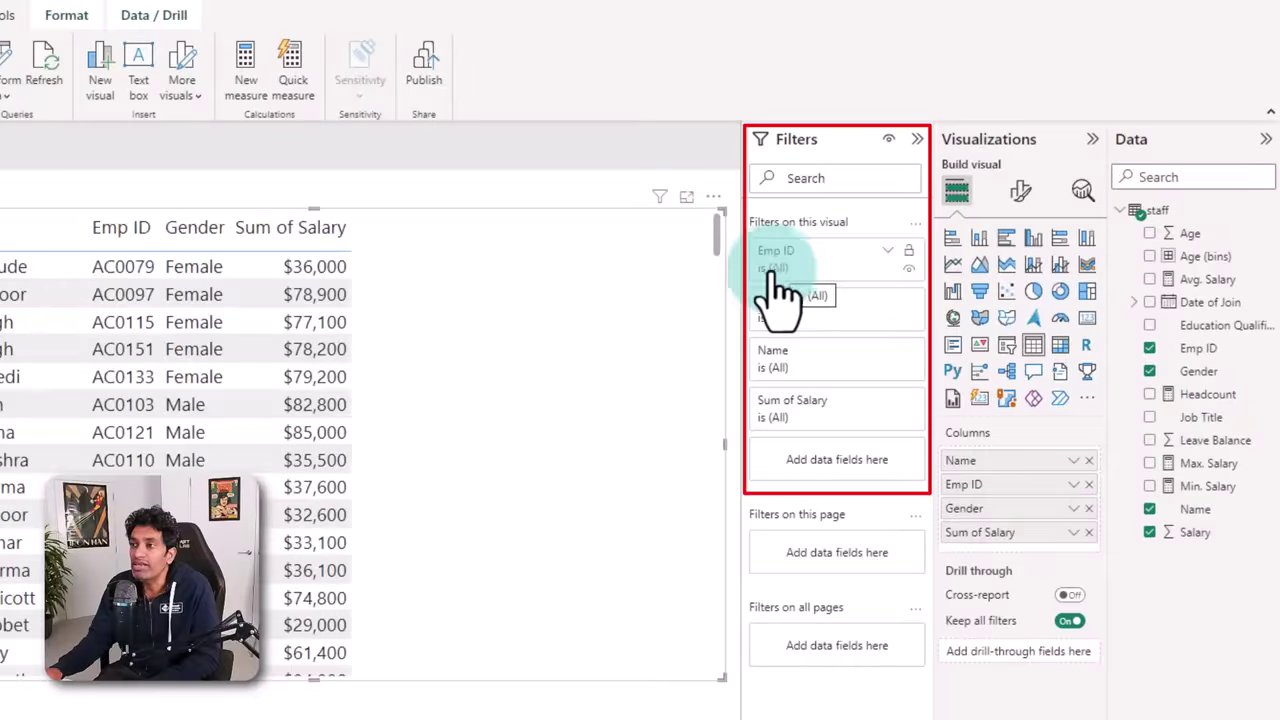
left_click(888, 252)
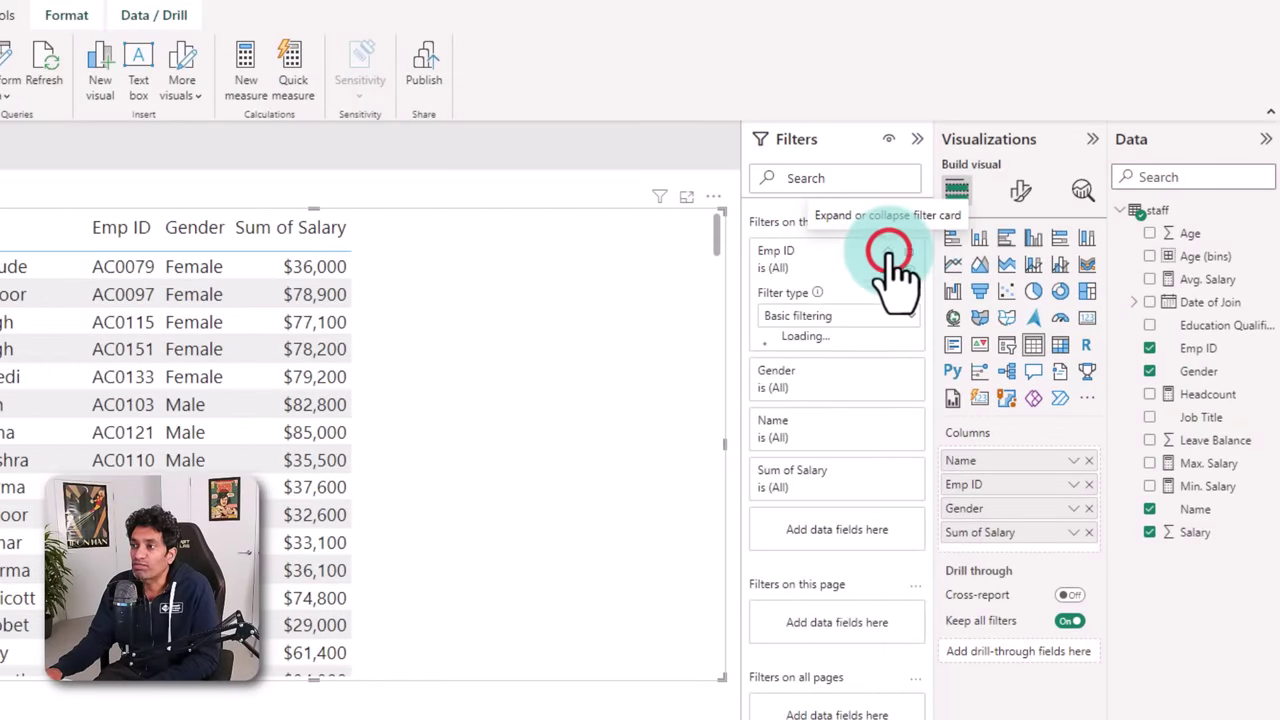
left_click(837, 314)
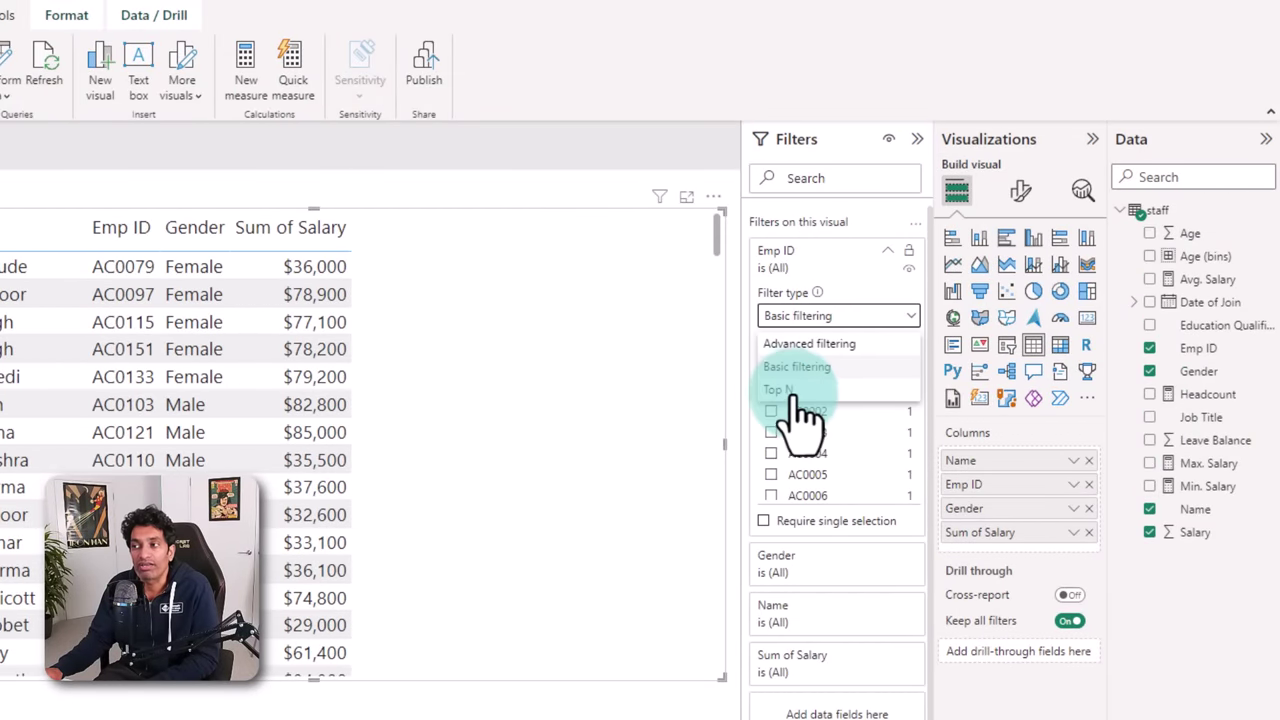
left_click(782, 390)
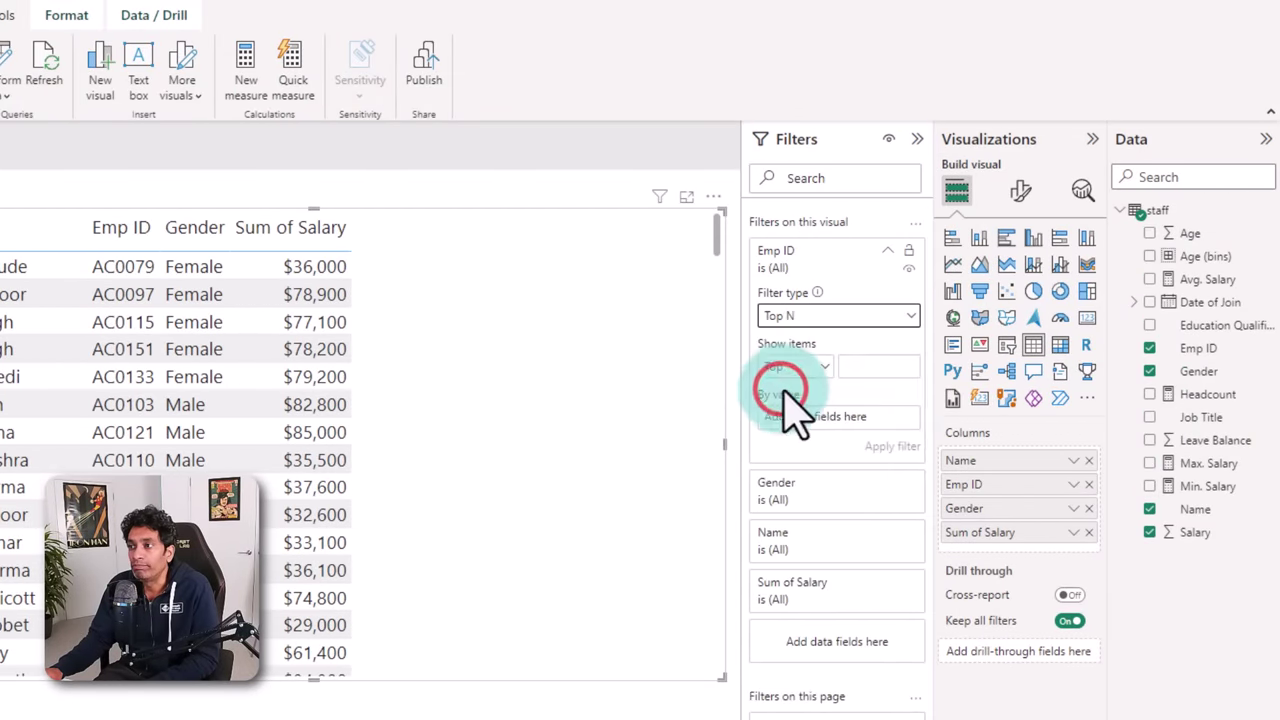
left_click(872, 368)
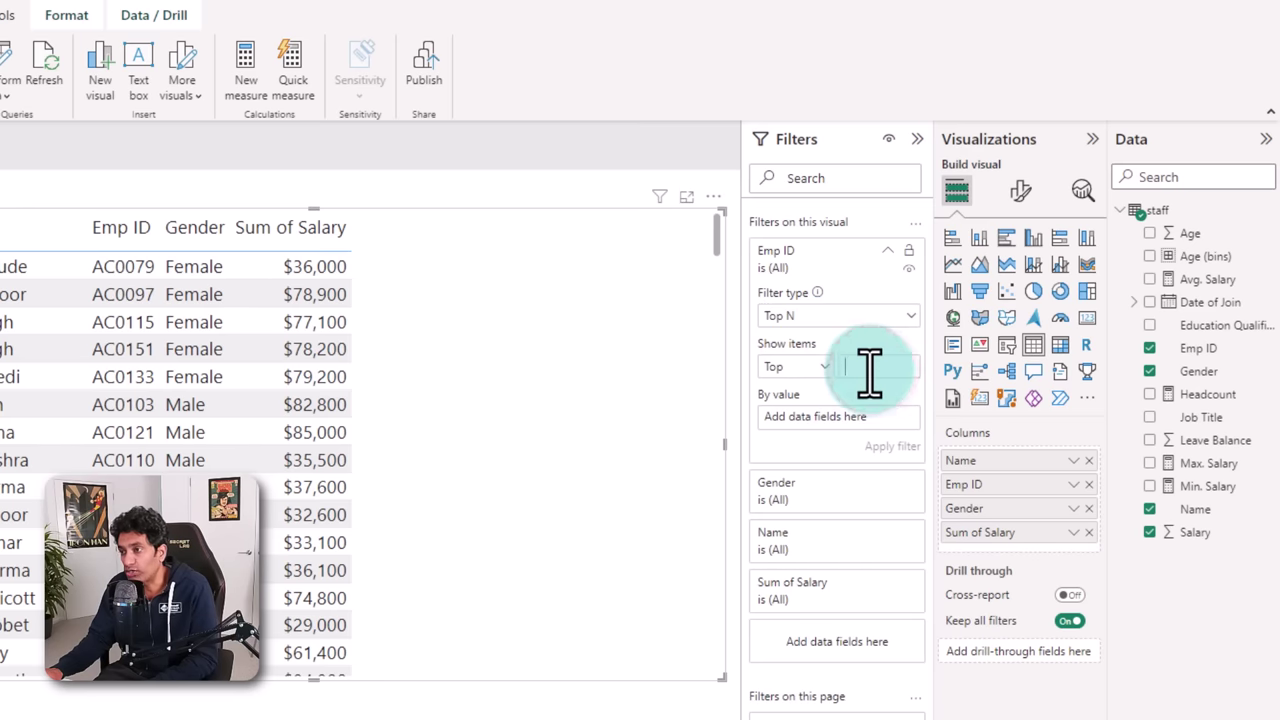
type("3")
left_click_drag(1195, 532, 840, 440)
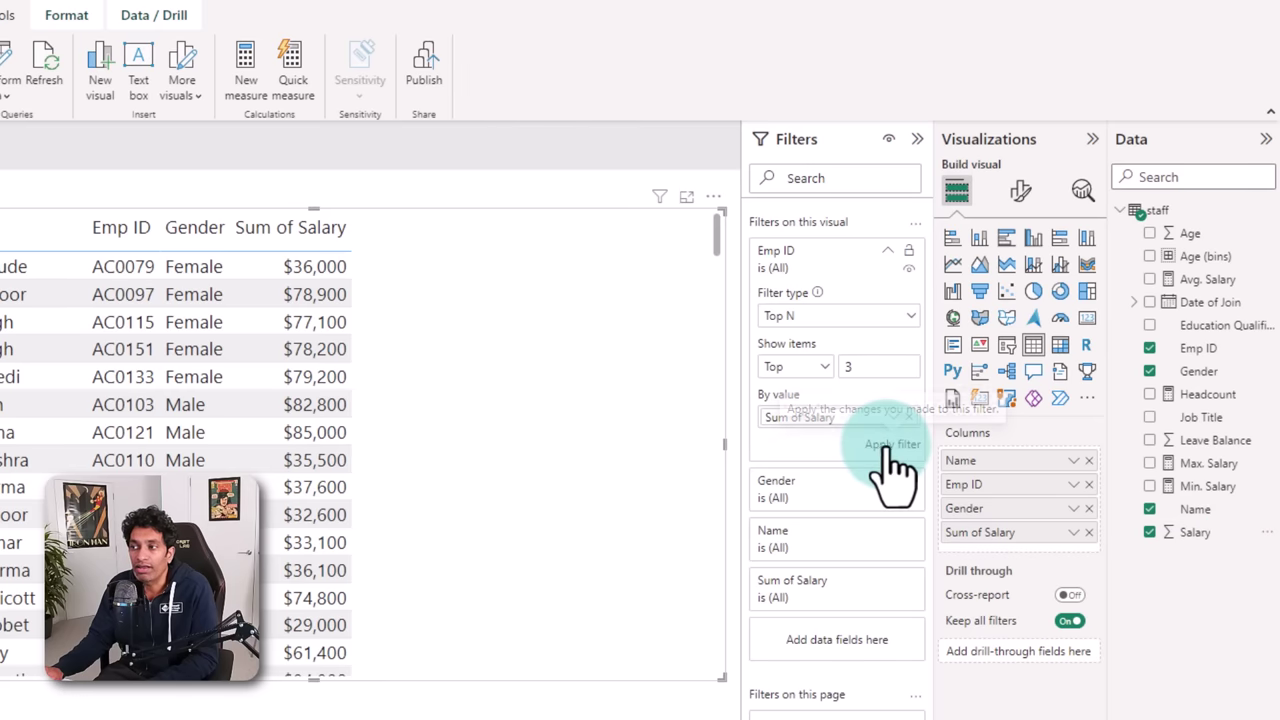
left_click(889, 446)
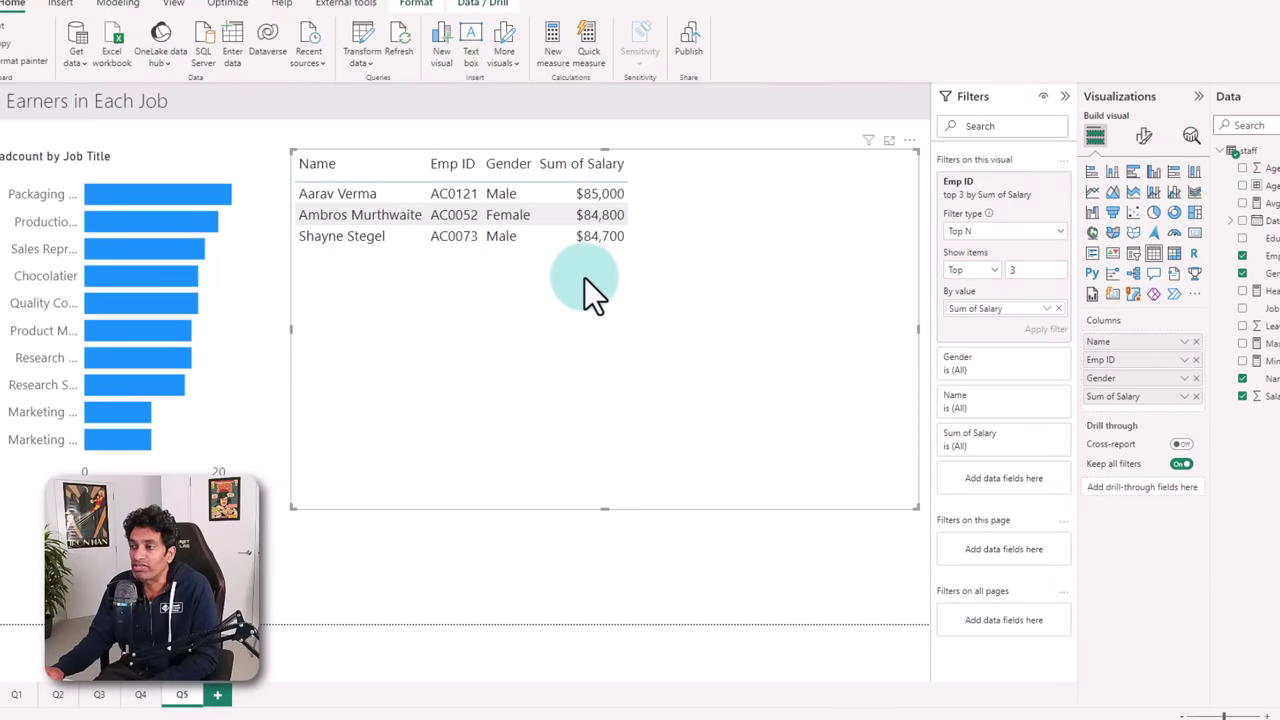
- Cross-filter the employee table by the Packaging, Chocolatier, Product Manager and Research Analyst bars to examine each job's top earners
left_click(256, 379)
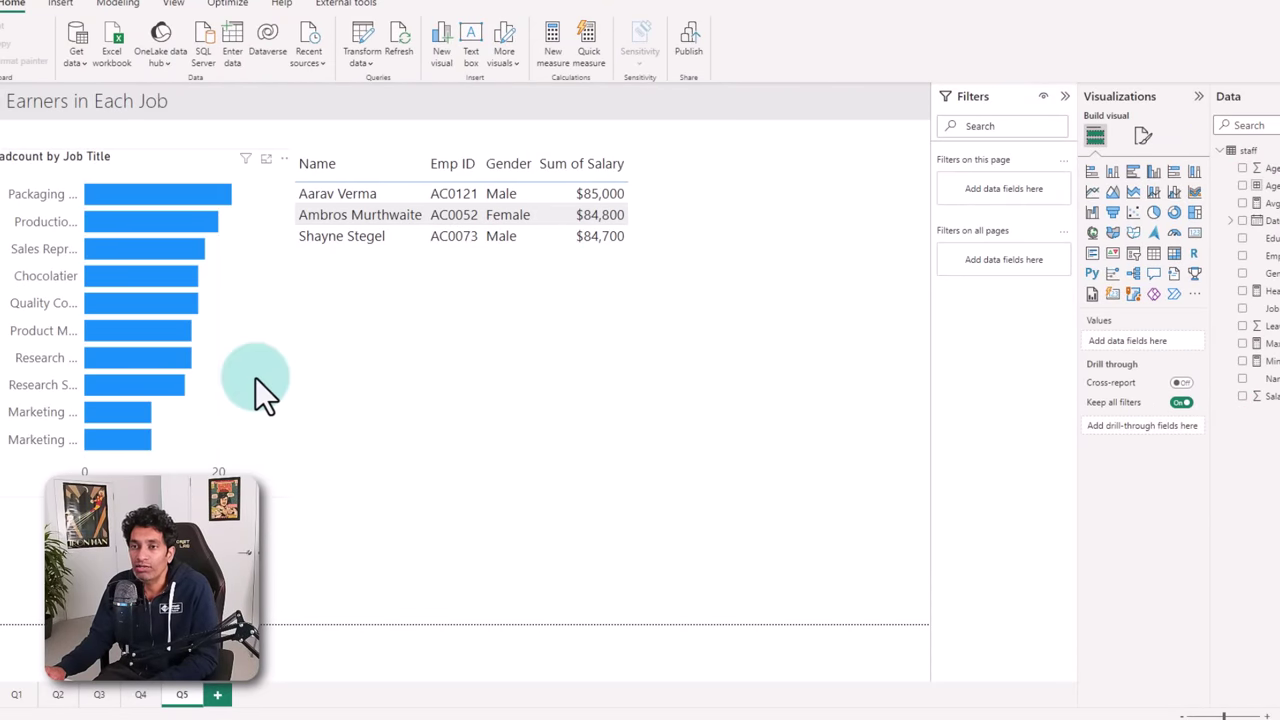
left_click(118, 194)
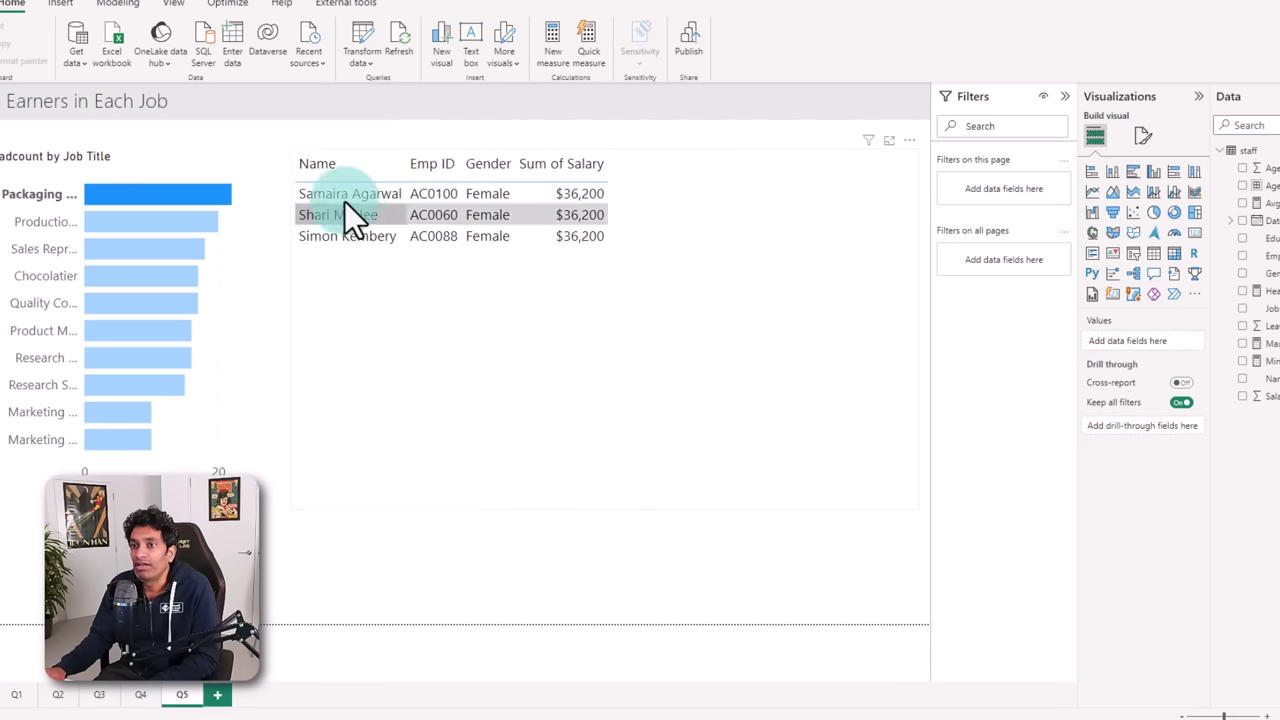
left_click(663, 167)
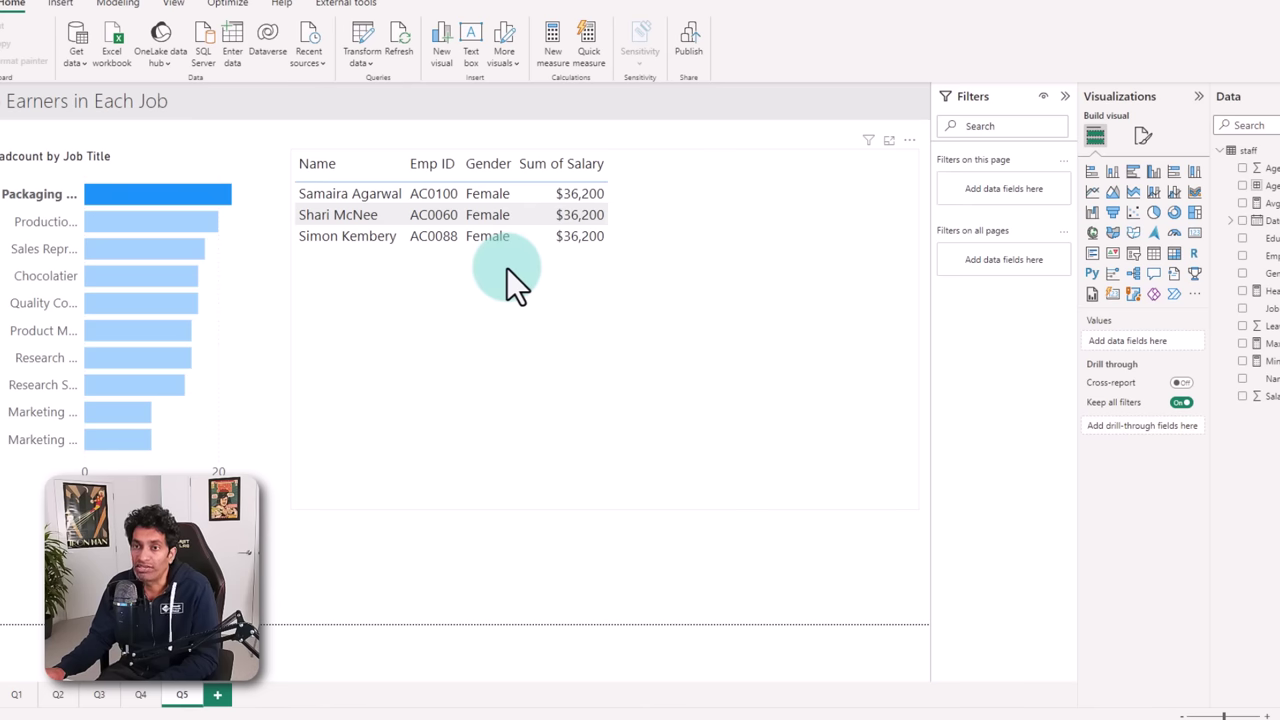
left_click(143, 276)
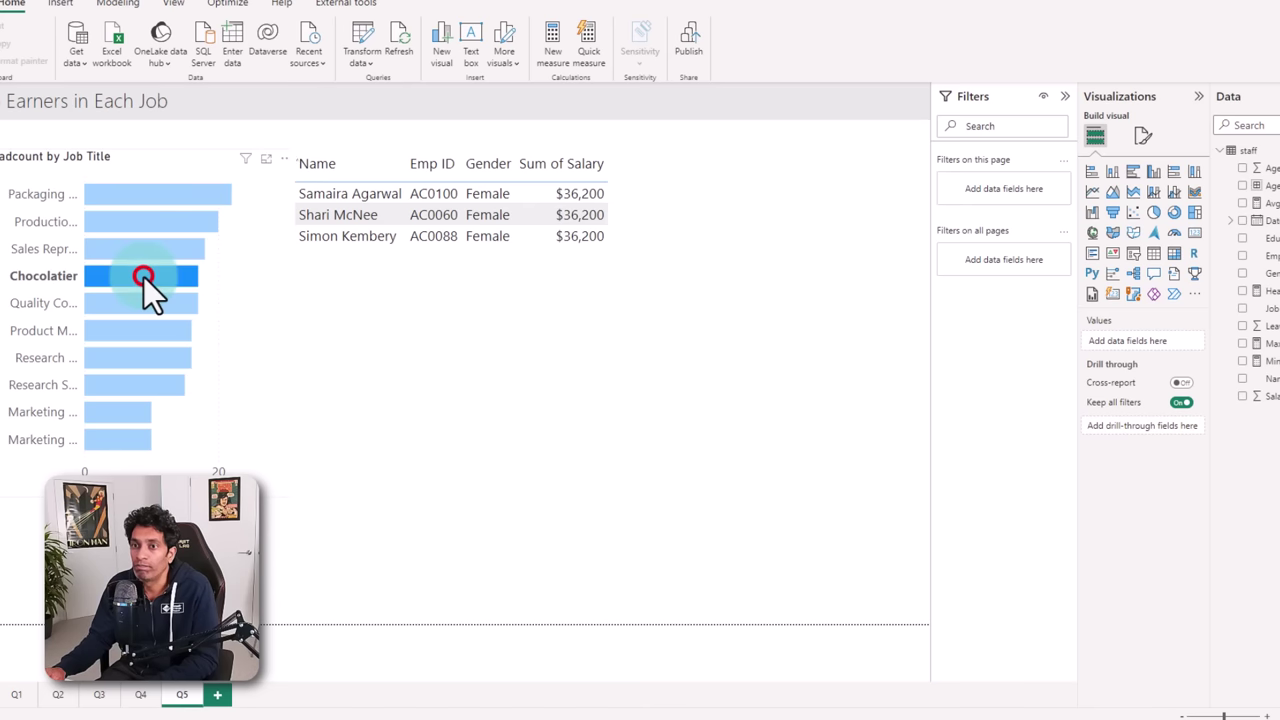
left_click(126, 334)
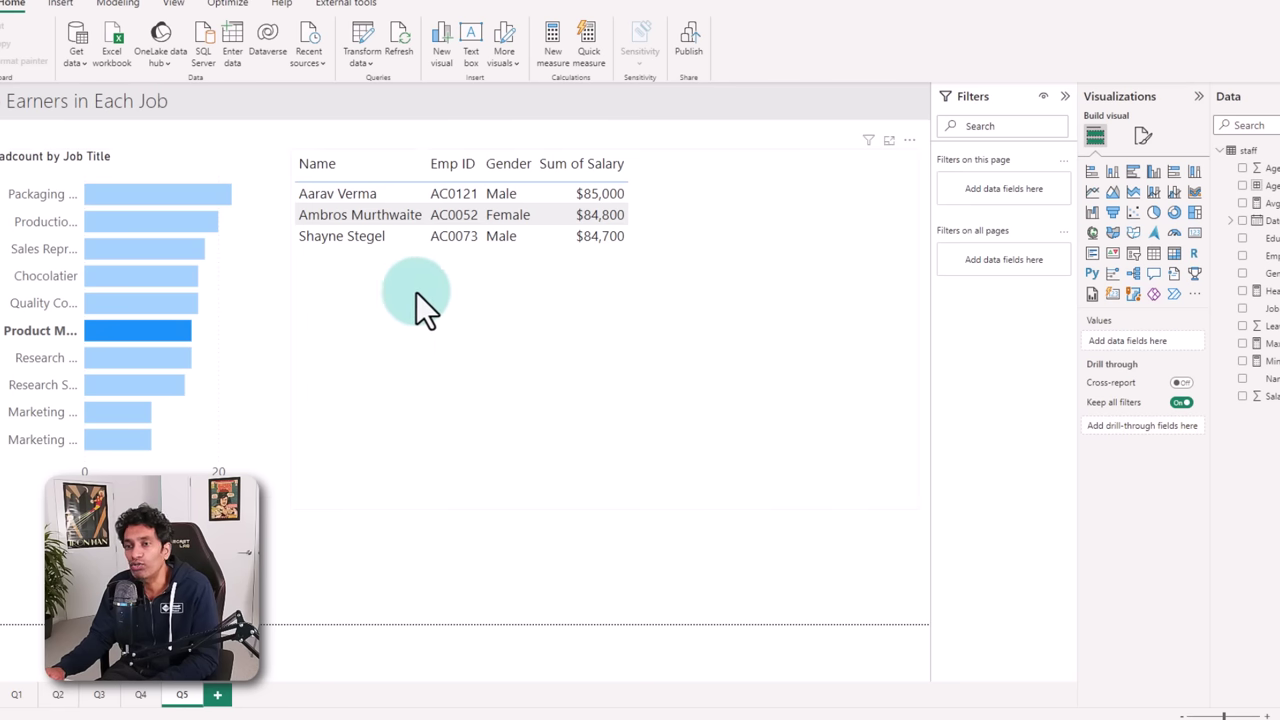
left_click(132, 357)
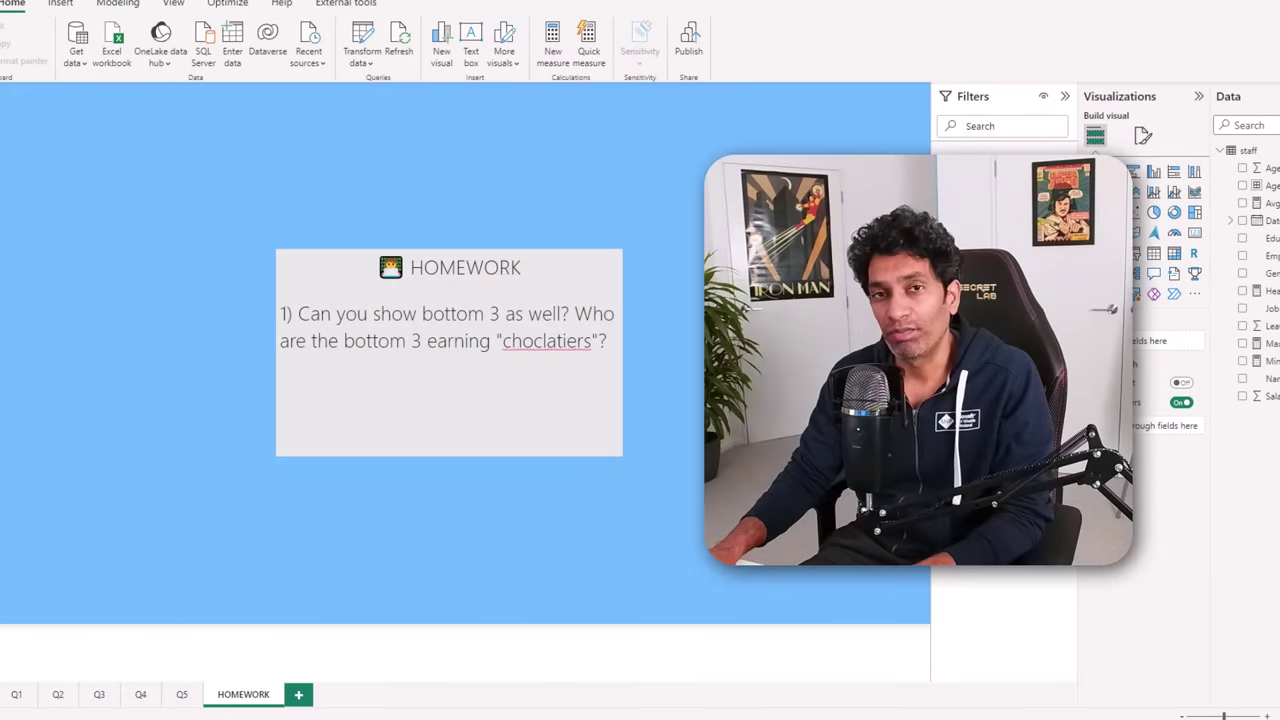
- Look at page Q5 again and highlight the second homework item in the HOMEWORK page's text box
left_click(176, 695)
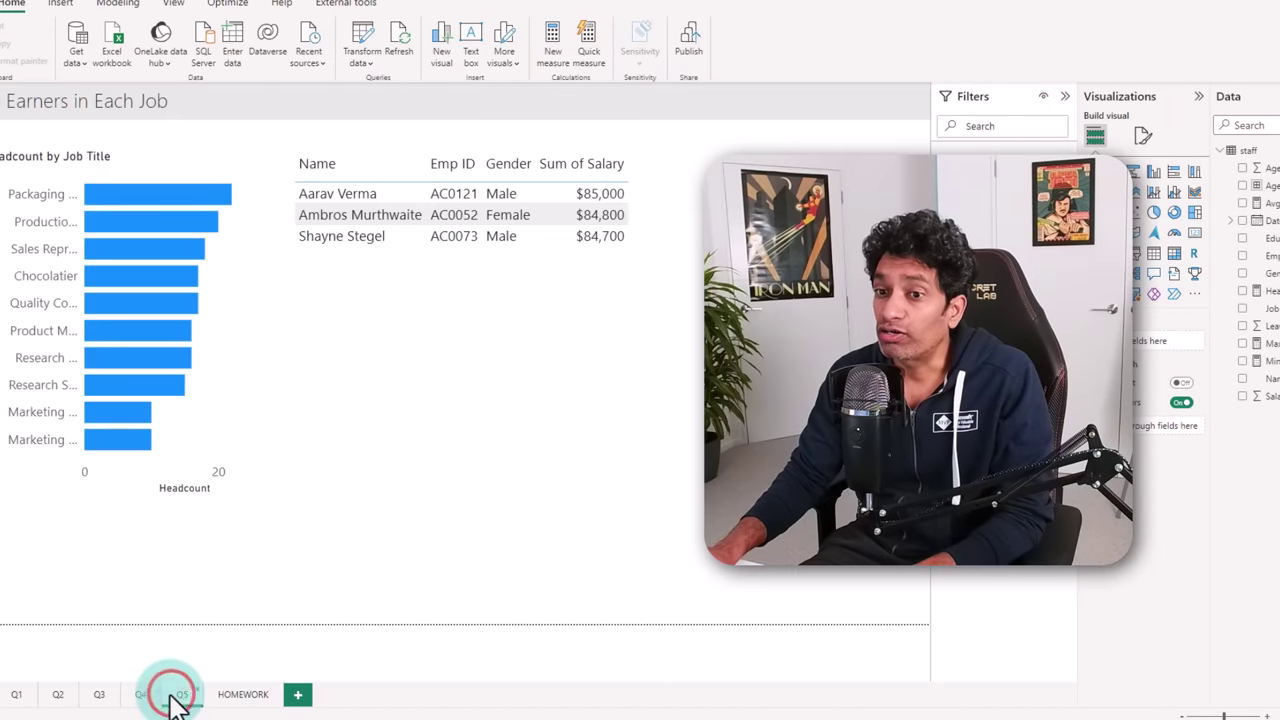
left_click(244, 694)
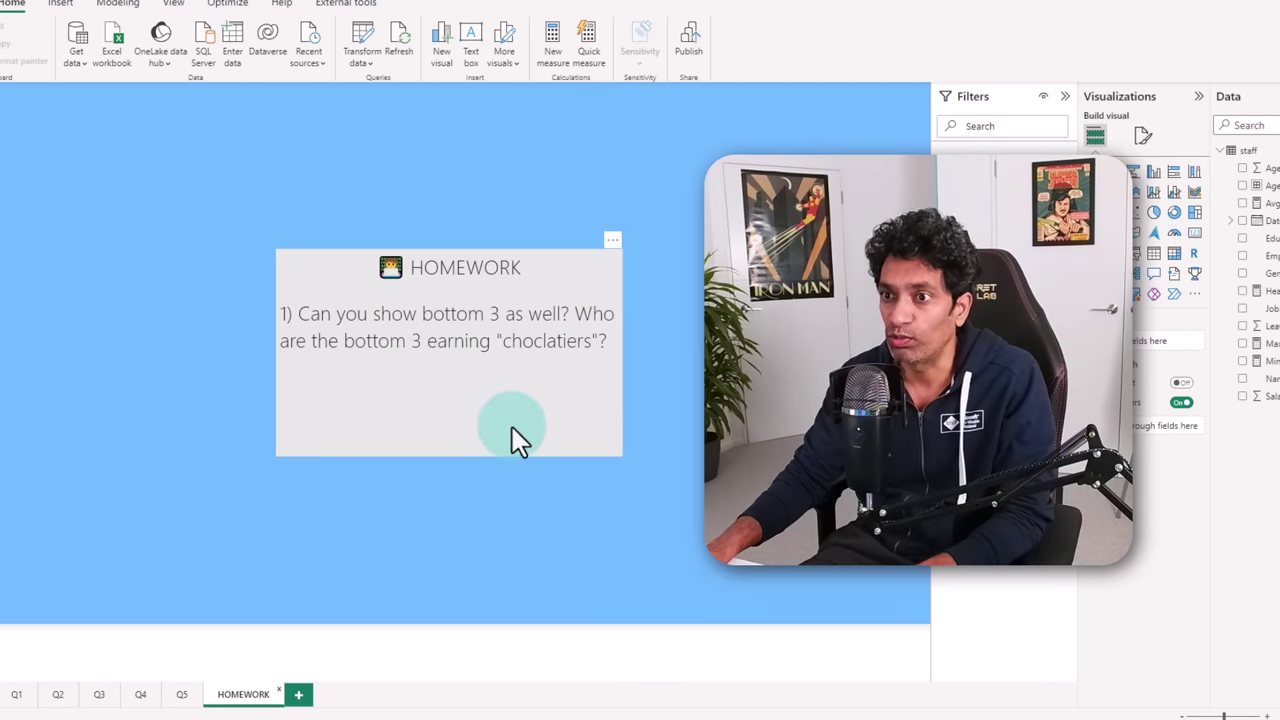
left_click_drag(513, 425, 280, 388)
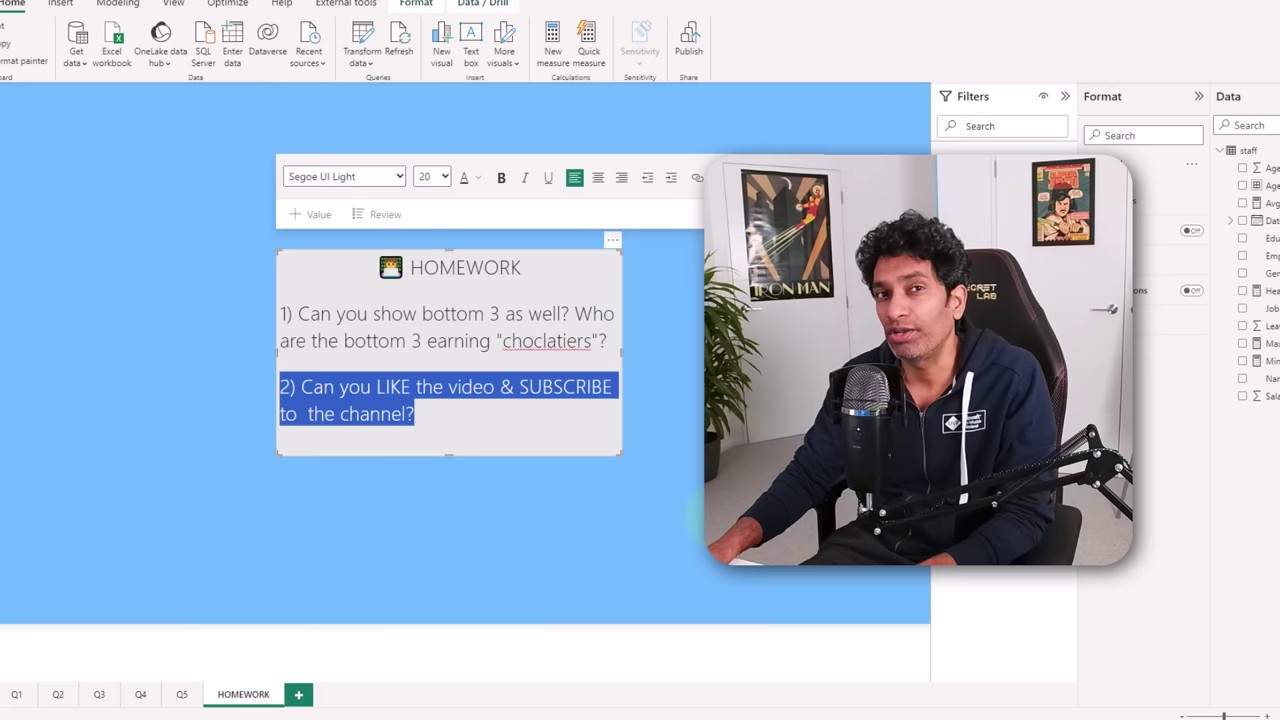
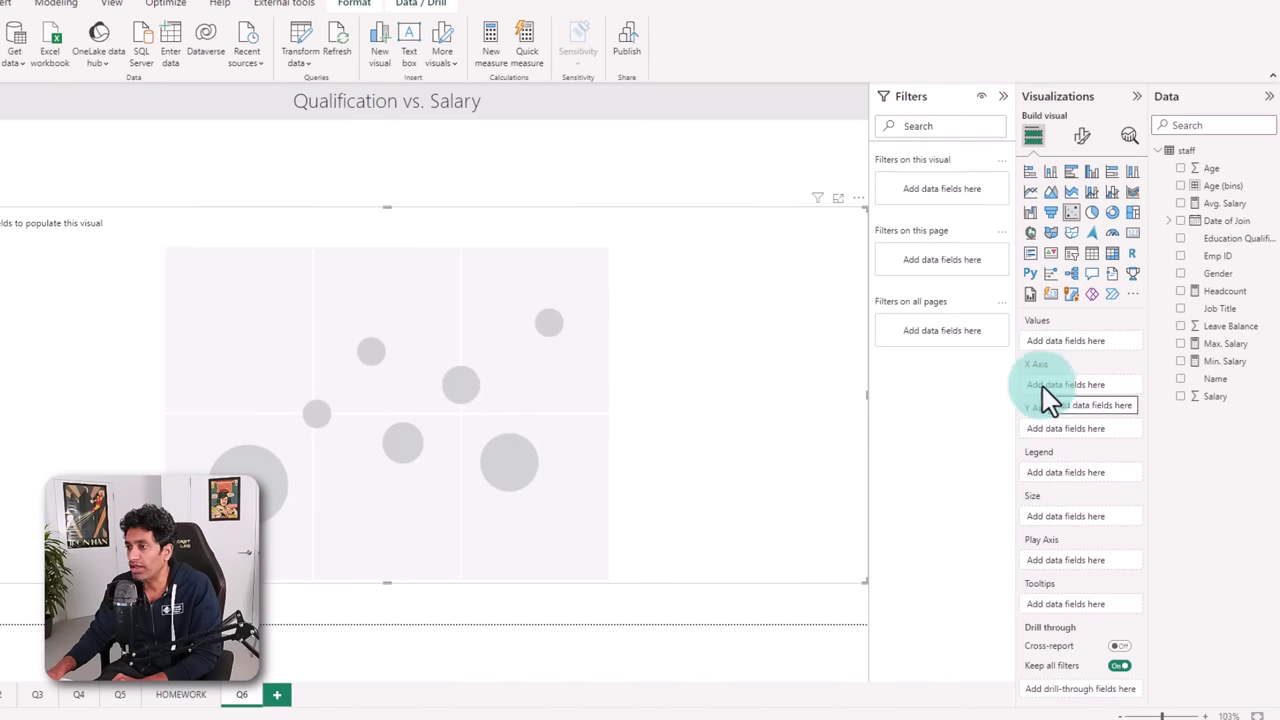
- Assign Salary to the scatter chart's X axis and set it to Don't summarize
left_click(1223, 393)
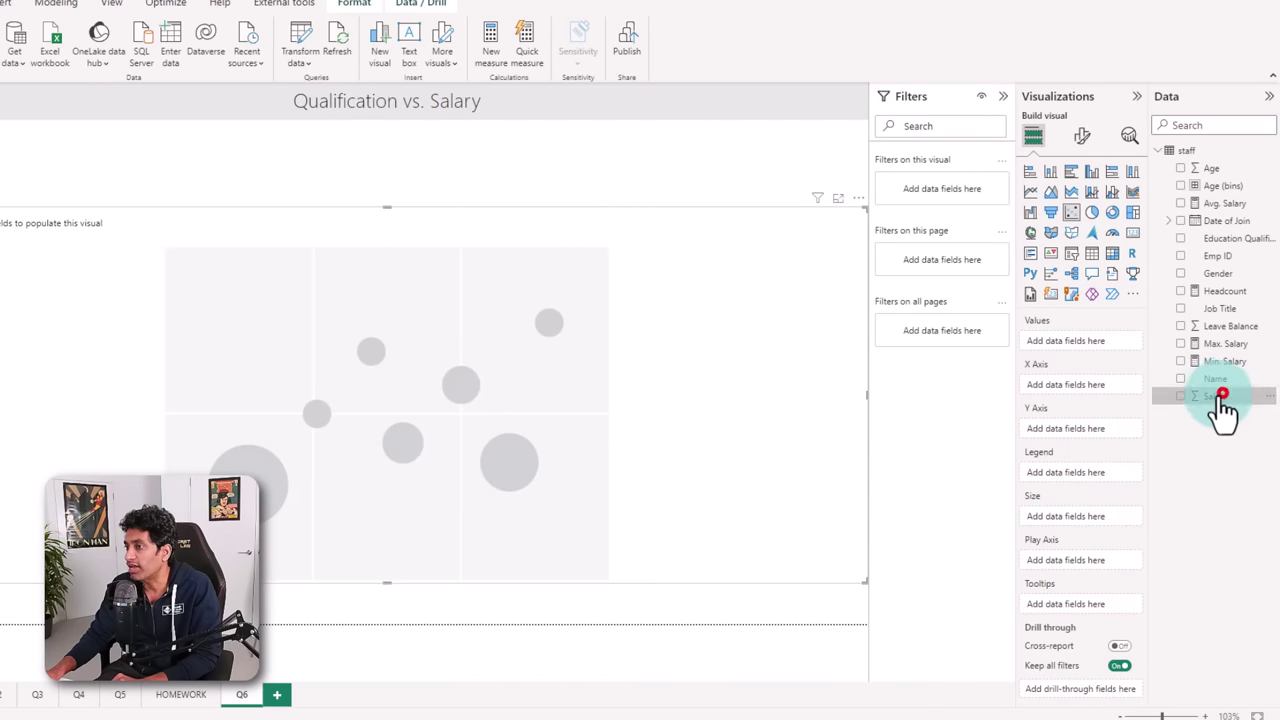
left_click_drag(1223, 395, 1095, 390)
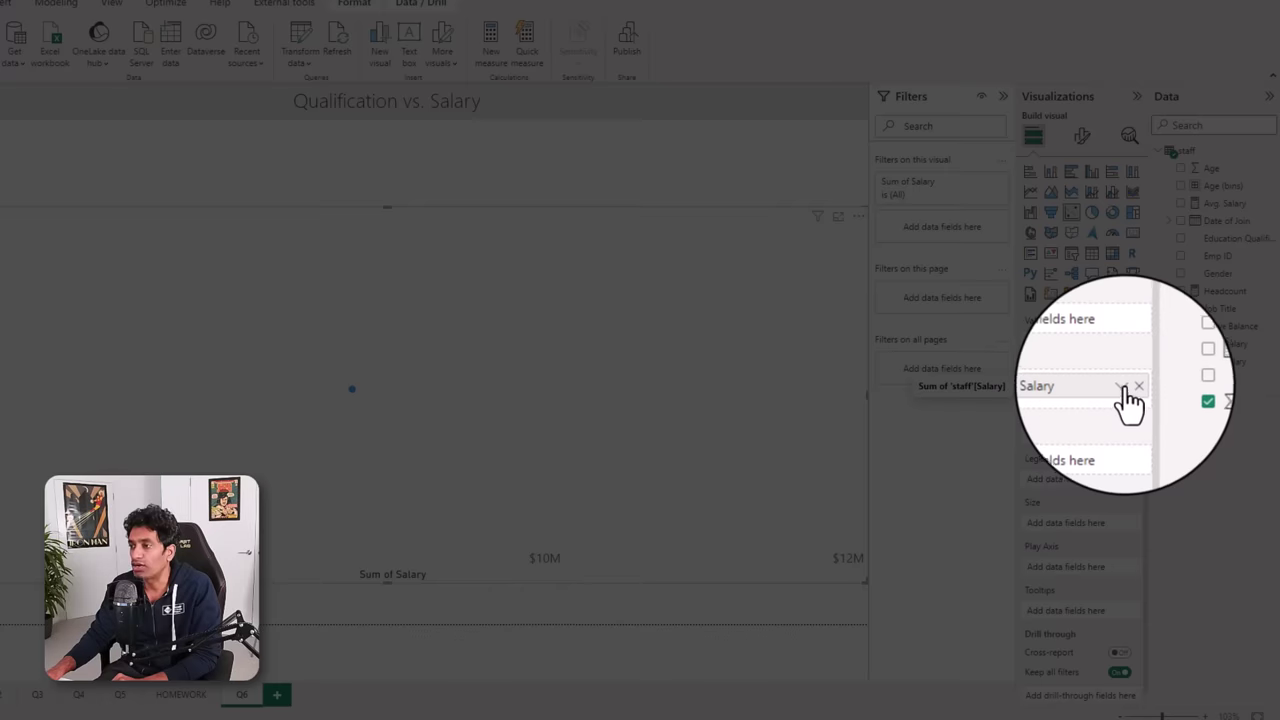
left_click(1121, 387)
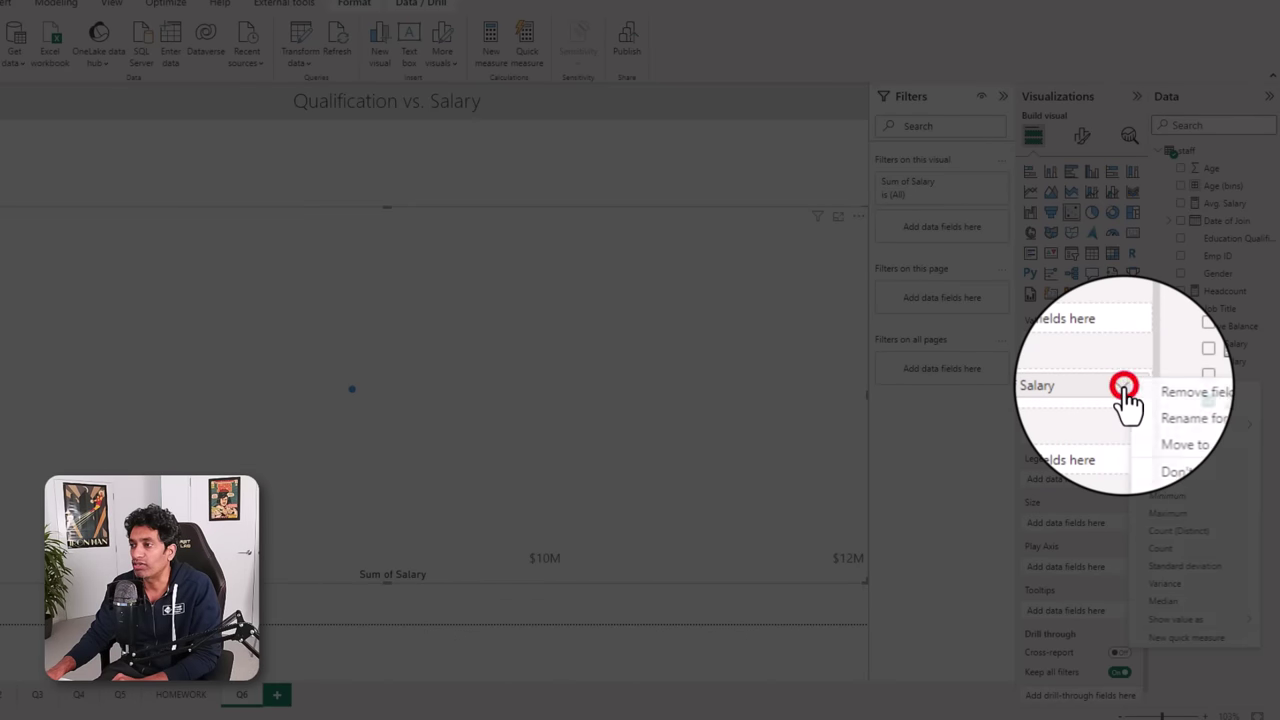
left_click(1155, 442)
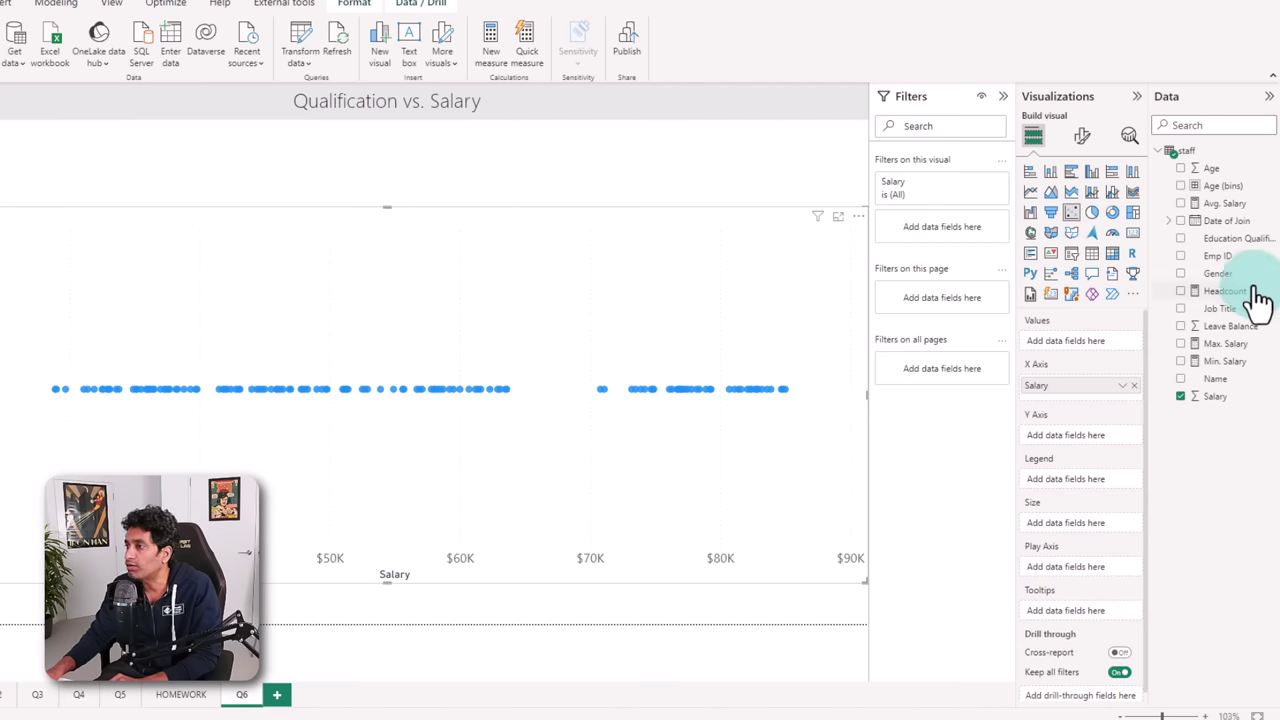
- Try to assign Education Qualification to the scatter chart's Y axis
left_click_drag(1248, 240, 1120, 437)
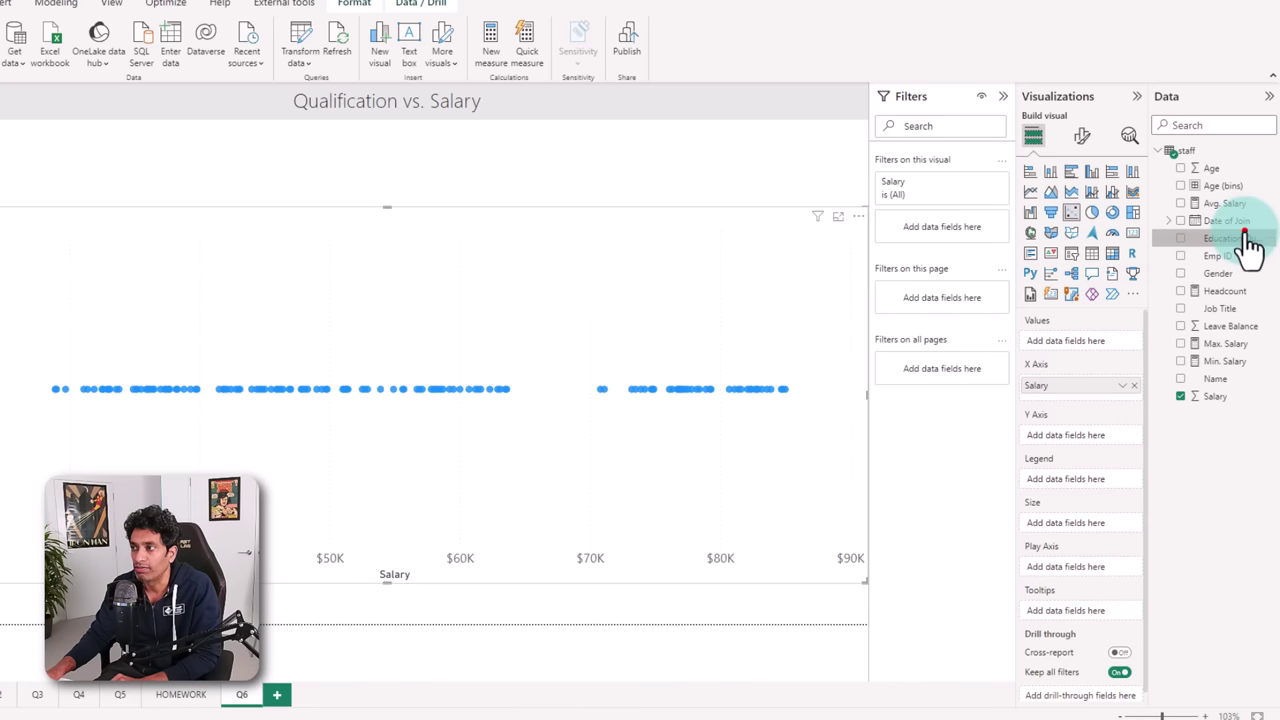
left_click_drag(1242, 240, 1108, 438)
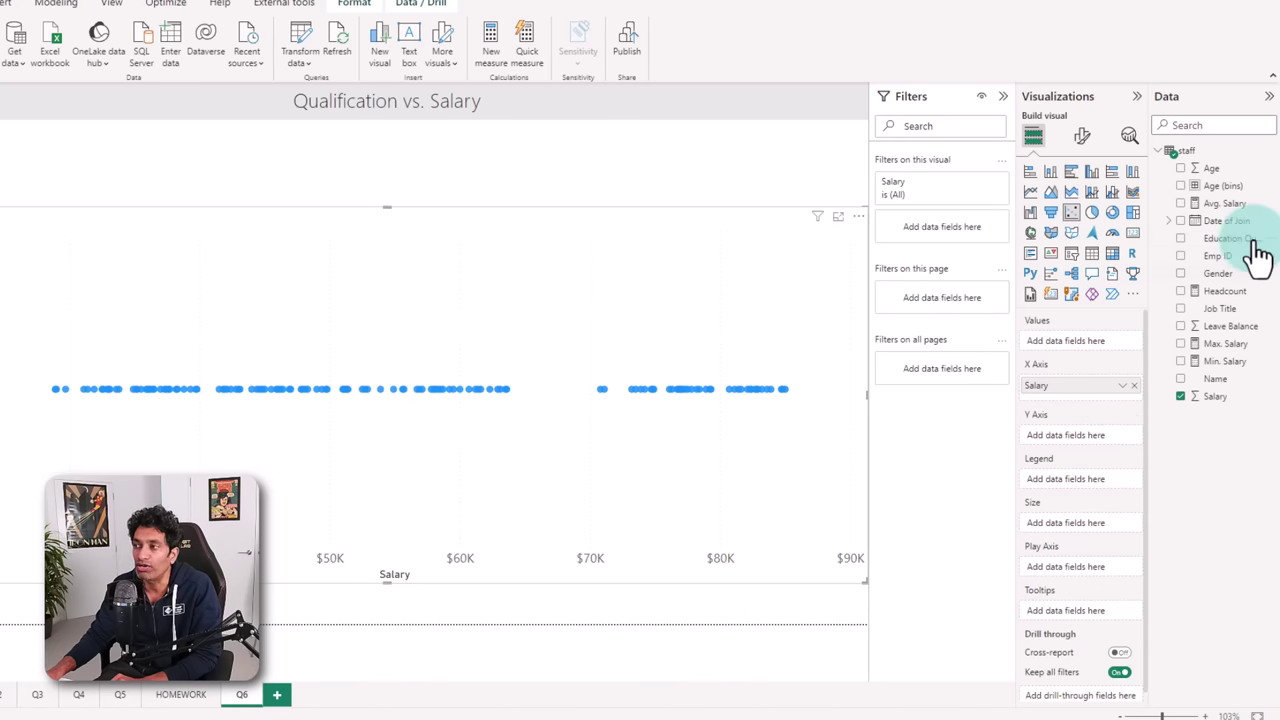
left_click_drag(1249, 240, 1107, 433)
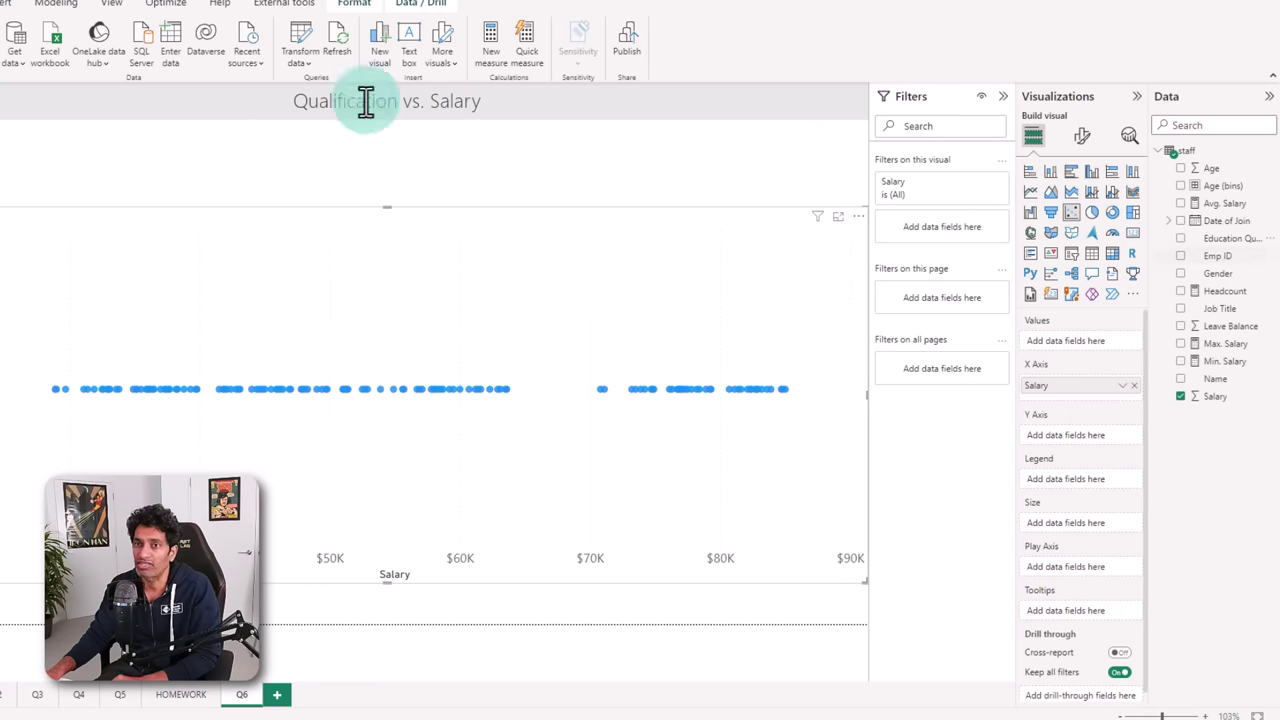
- Examine the Education Qualification column in the staff table's data and return to the Q6 report page
left_click(3, 115)
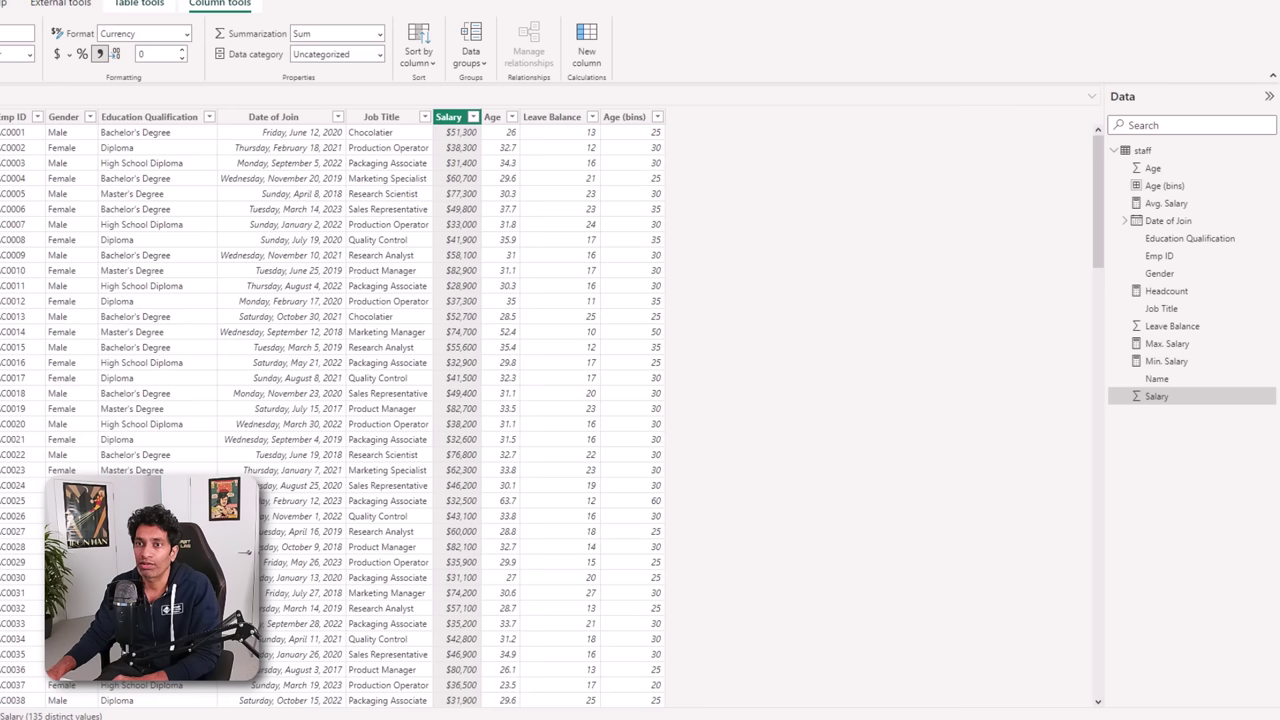
left_click(171, 120)
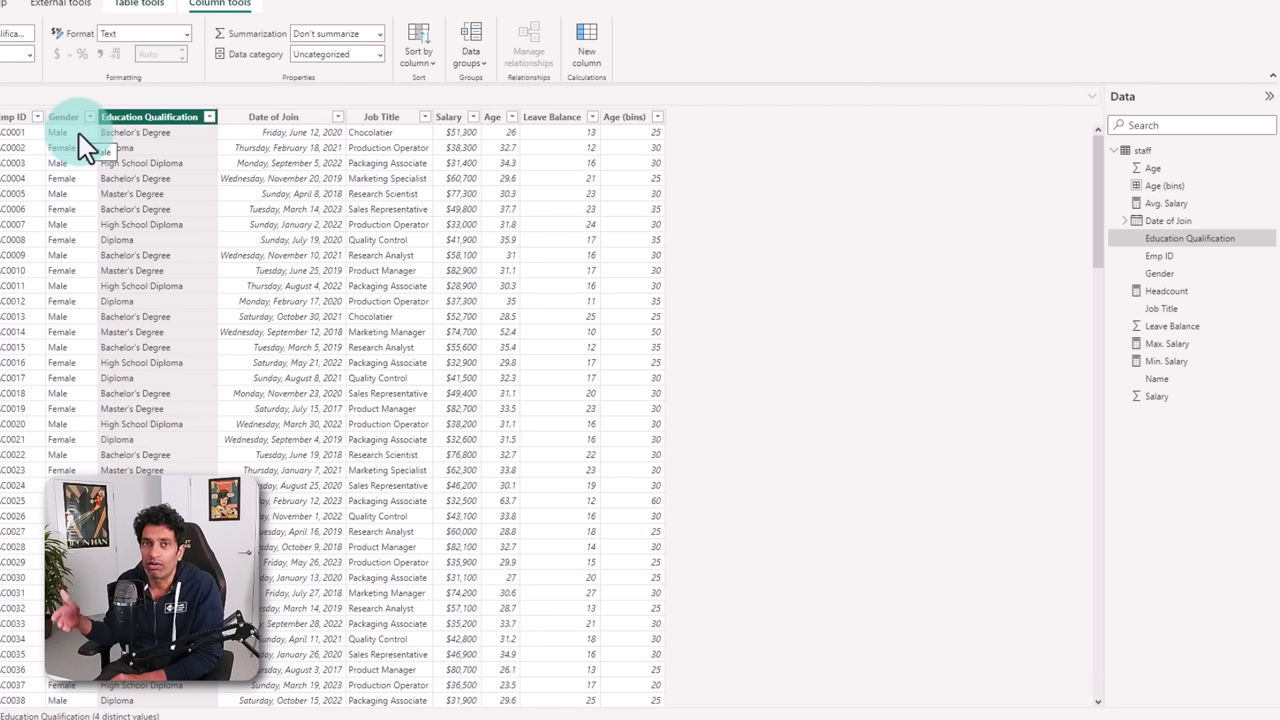
left_click(12, 100)
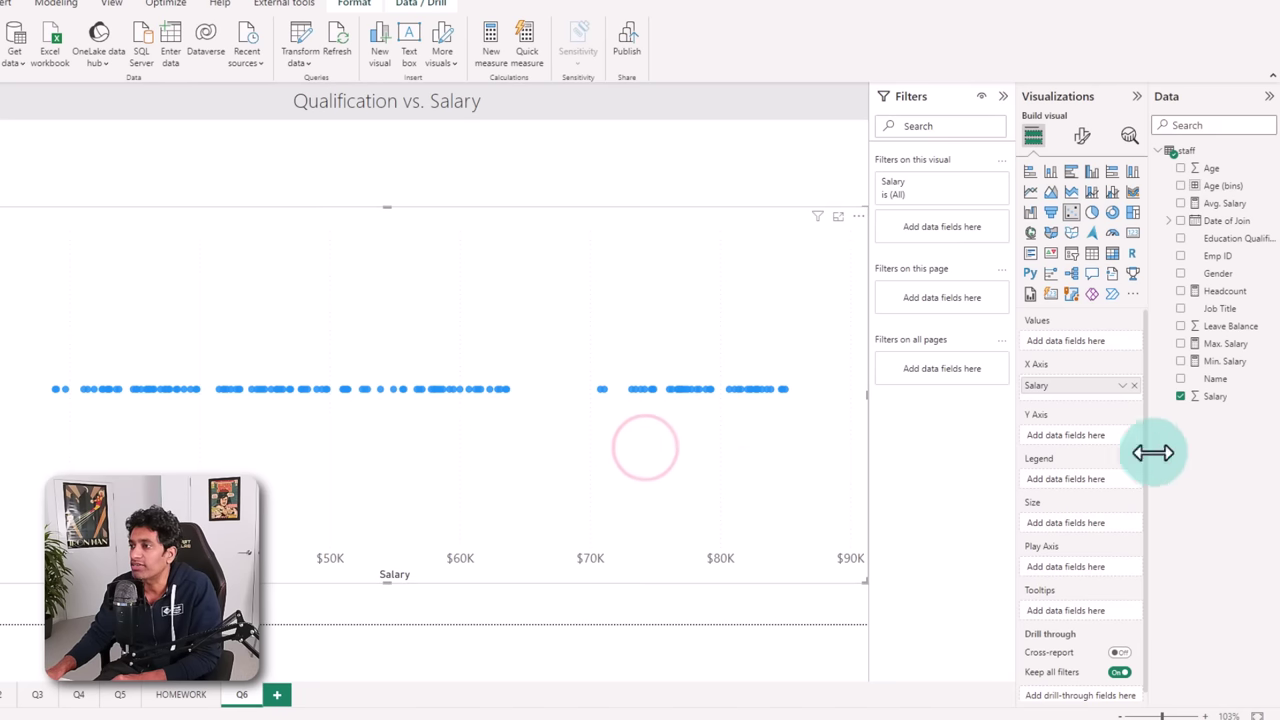
- Colour the scatter chart's points by Education Qualification using the legend
left_click_drag(1240, 239, 1101, 481)
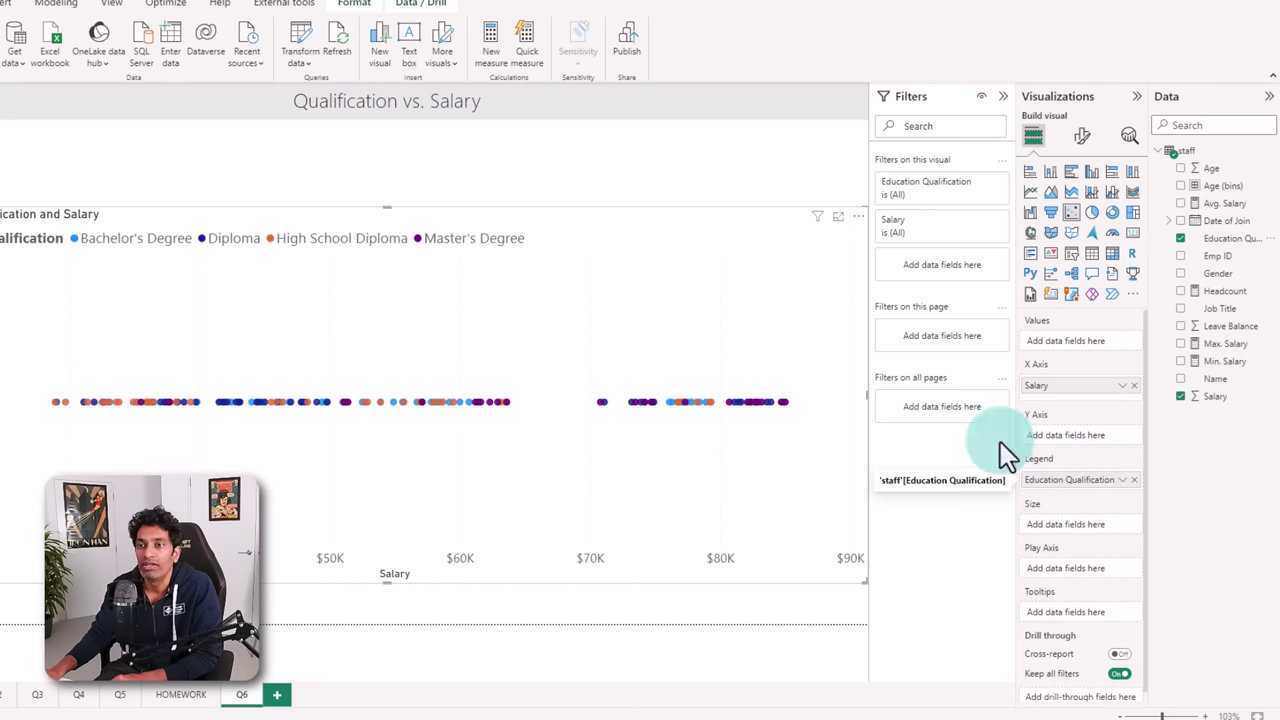
left_click(292, 413)
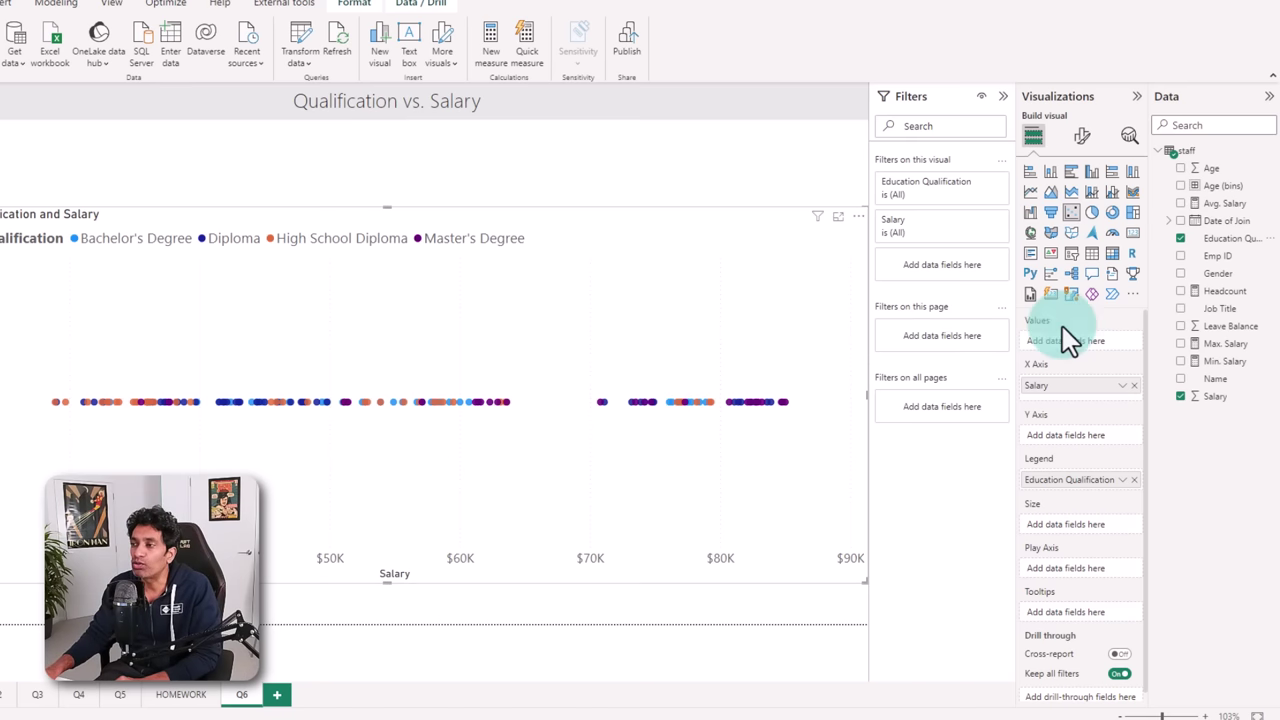
mouse_move(1228, 240)
left_mouse_down()
mouse_move(1243, 270)
mouse_move(1237, 260)
left_mouse_up()
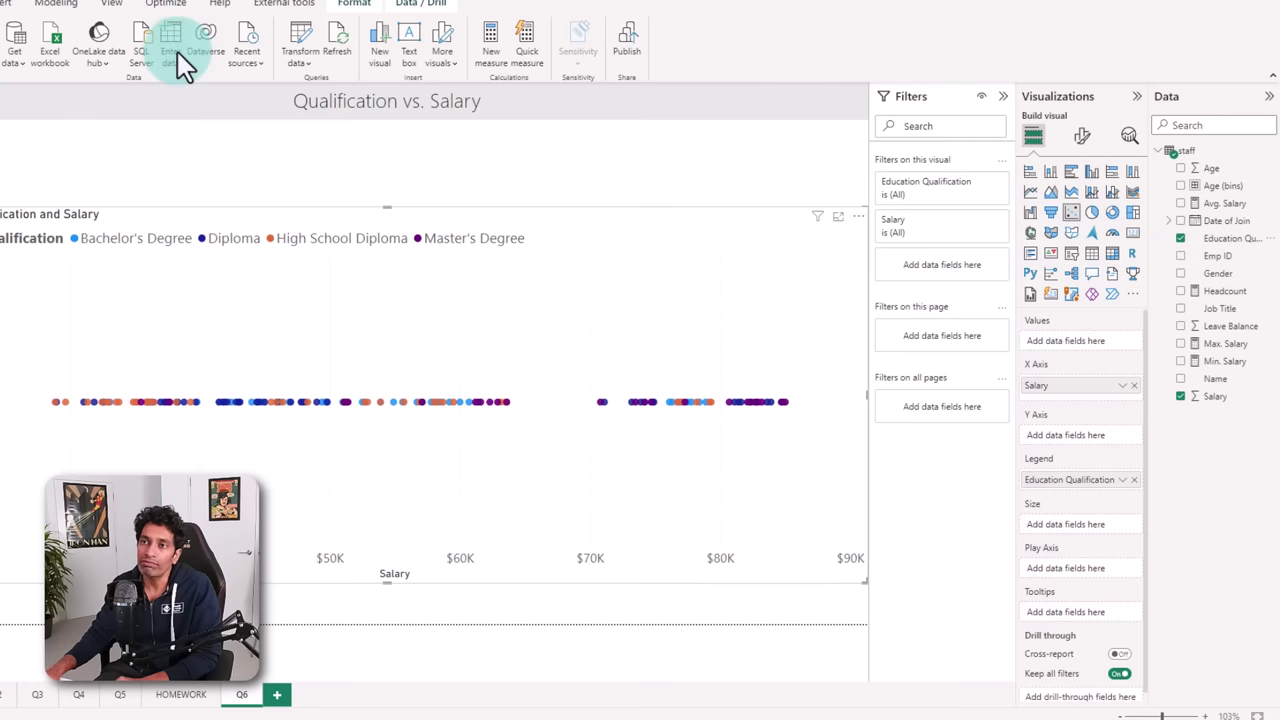
left_click(436, 163)
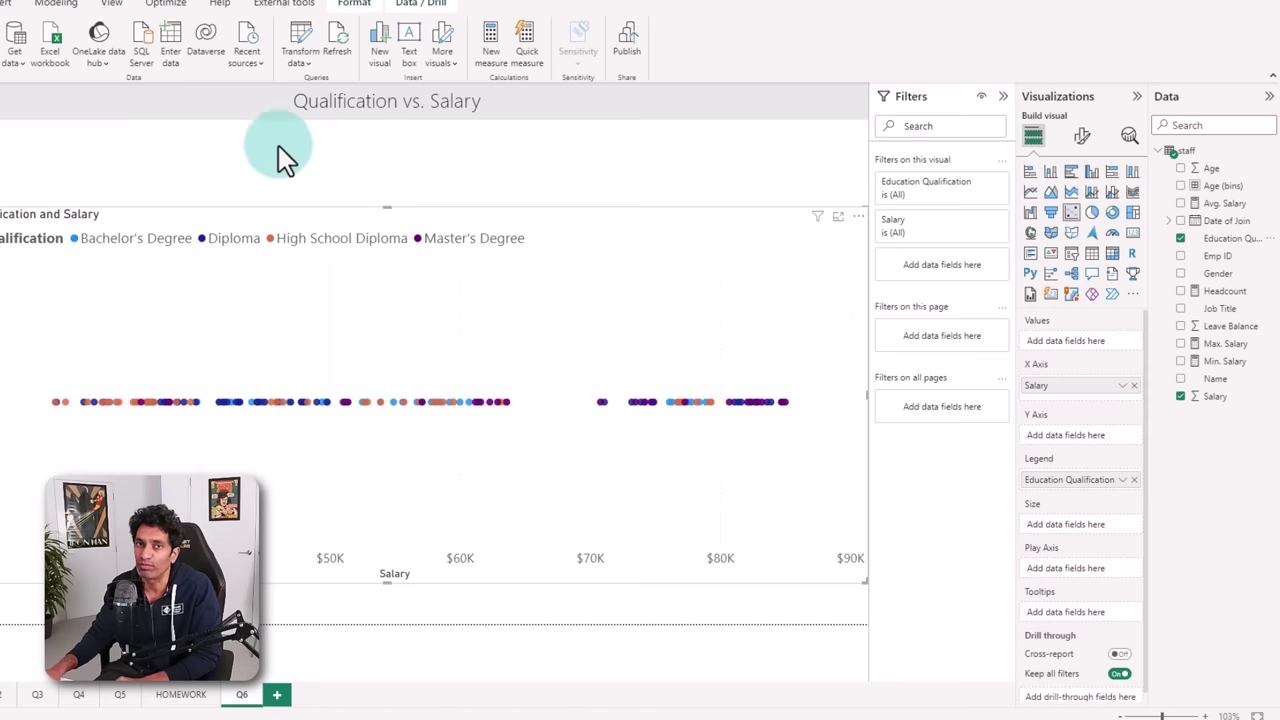
- In Power Query Editor, create a new query from the staff table's Education Qualification column and remove its duplicates
left_click(299, 36)
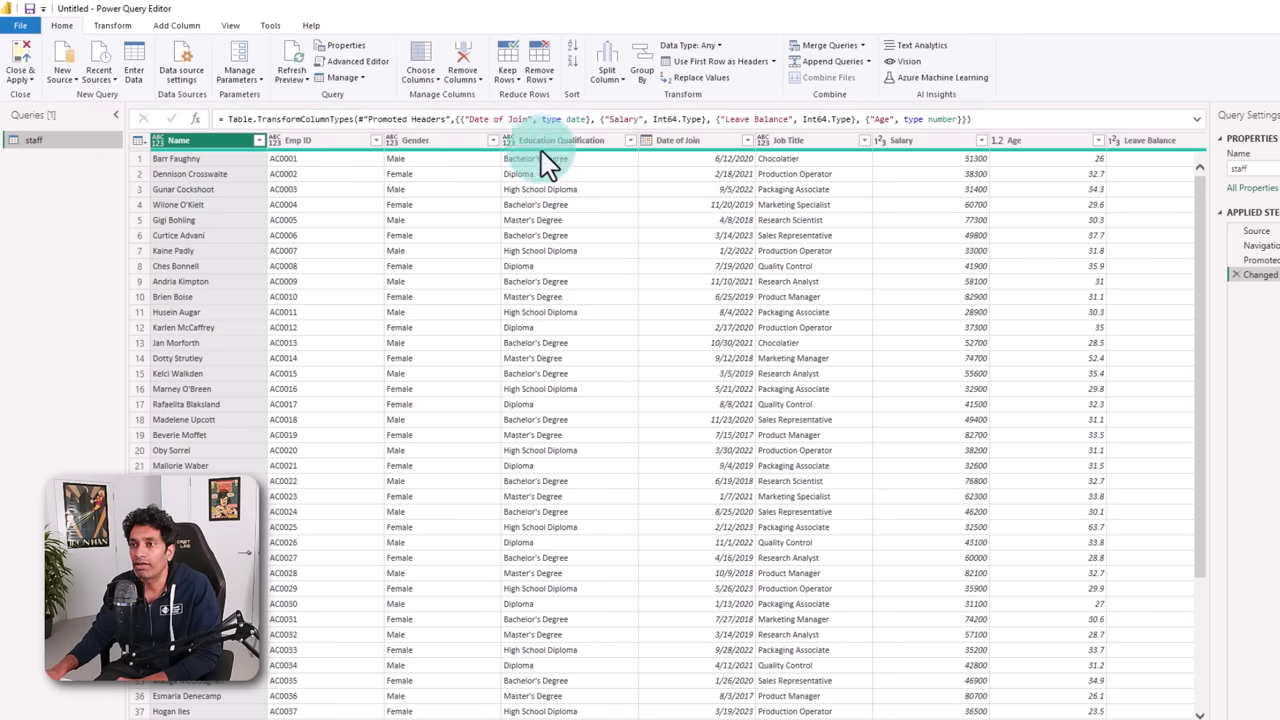
left_click(547, 141)
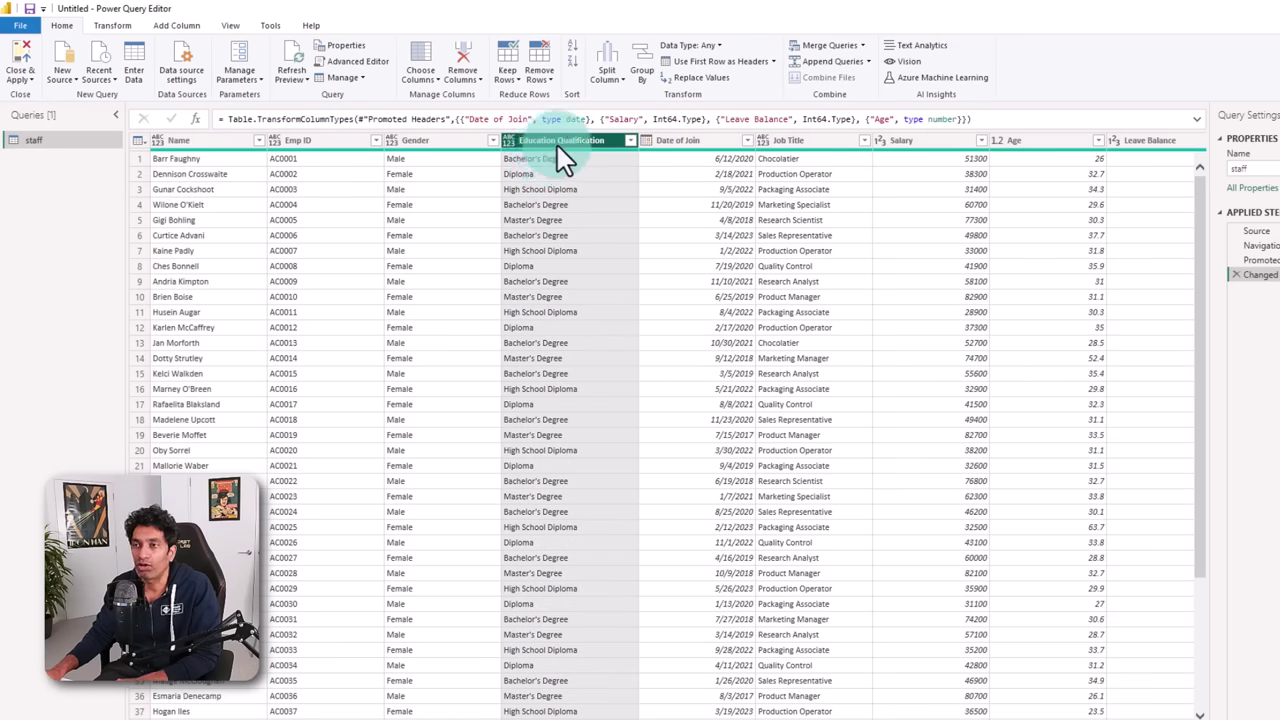
right_click(557, 145)
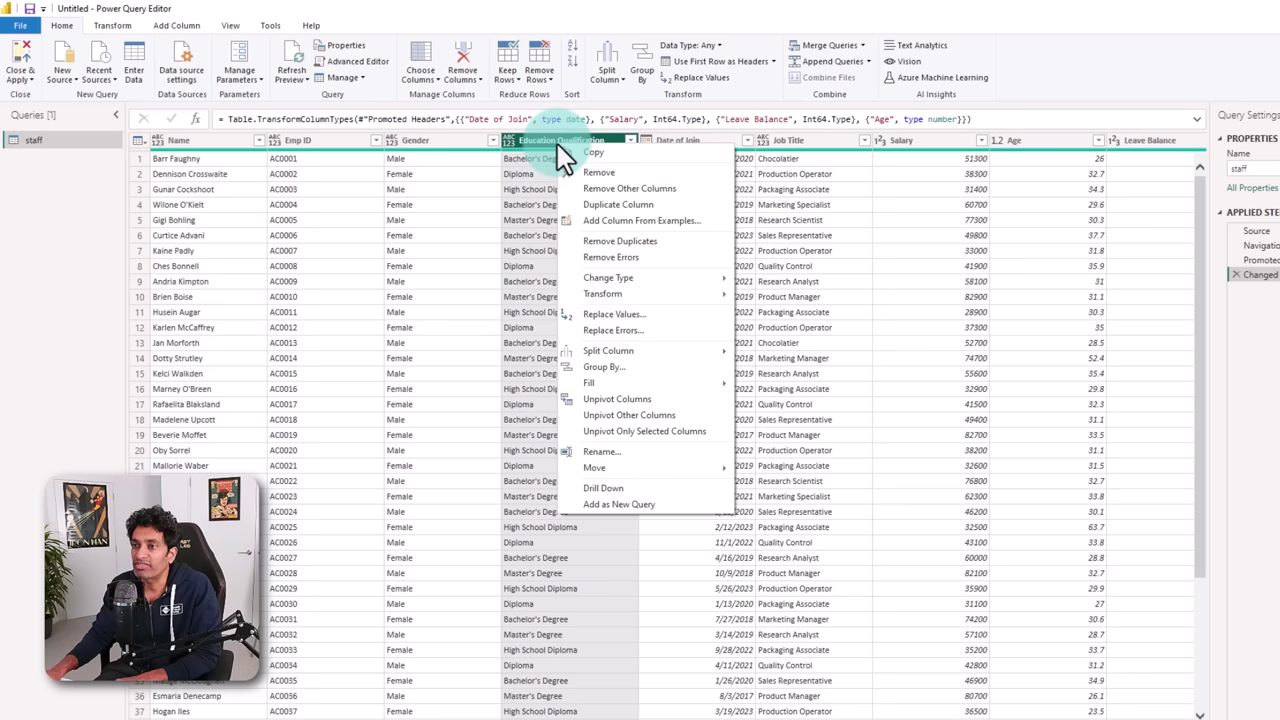
left_click(617, 505)
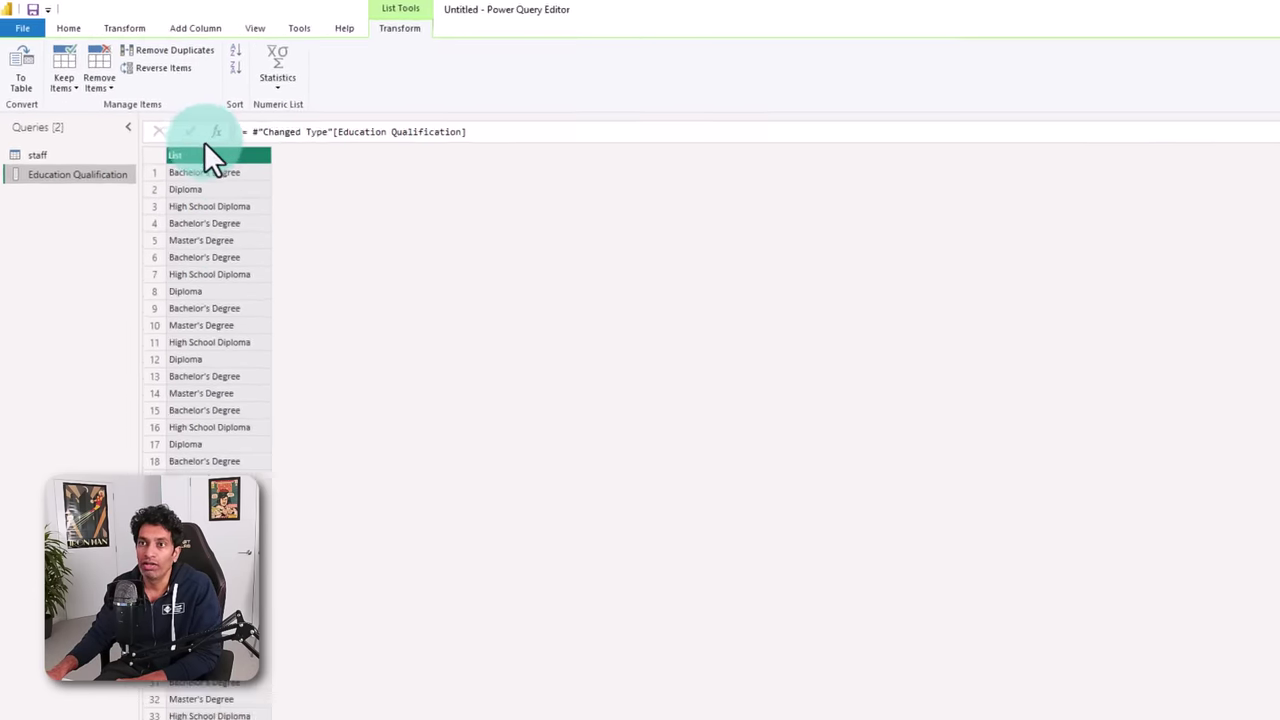
left_click(185, 138)
left_click(153, 45)
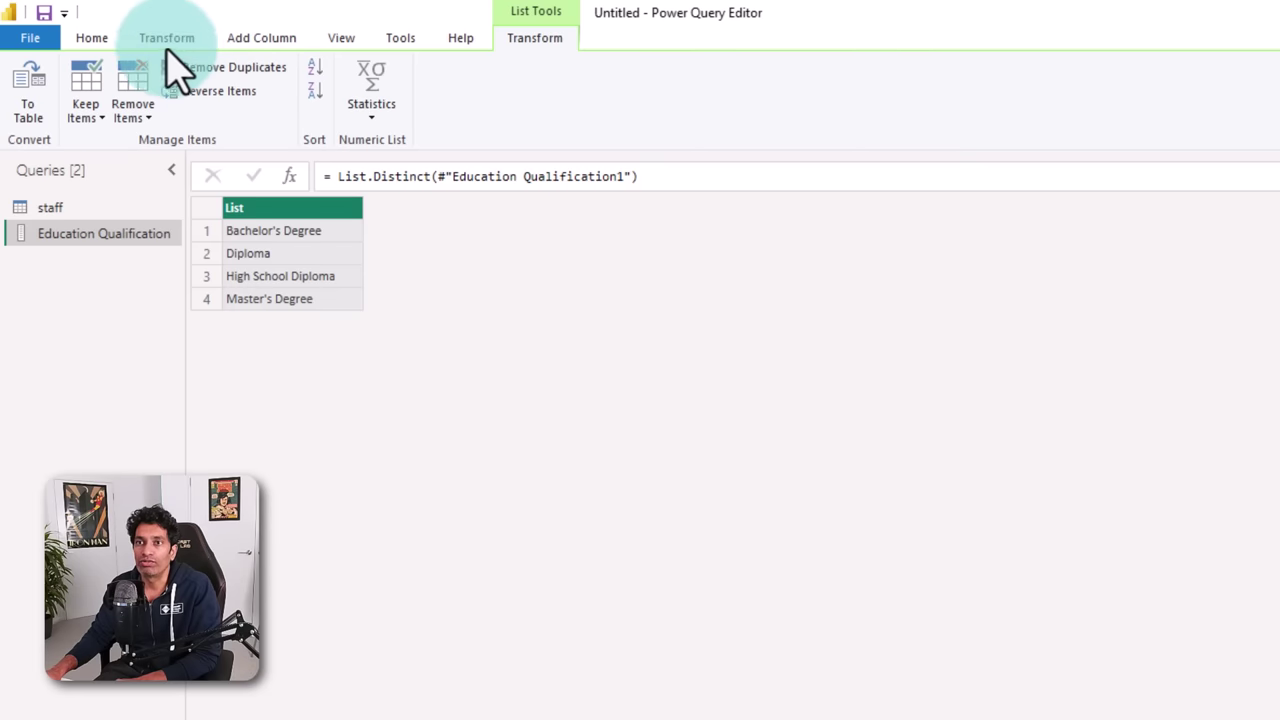
- Convert the Education Qualification list to a table and sort Column1 in ascending order
left_click(27, 80)
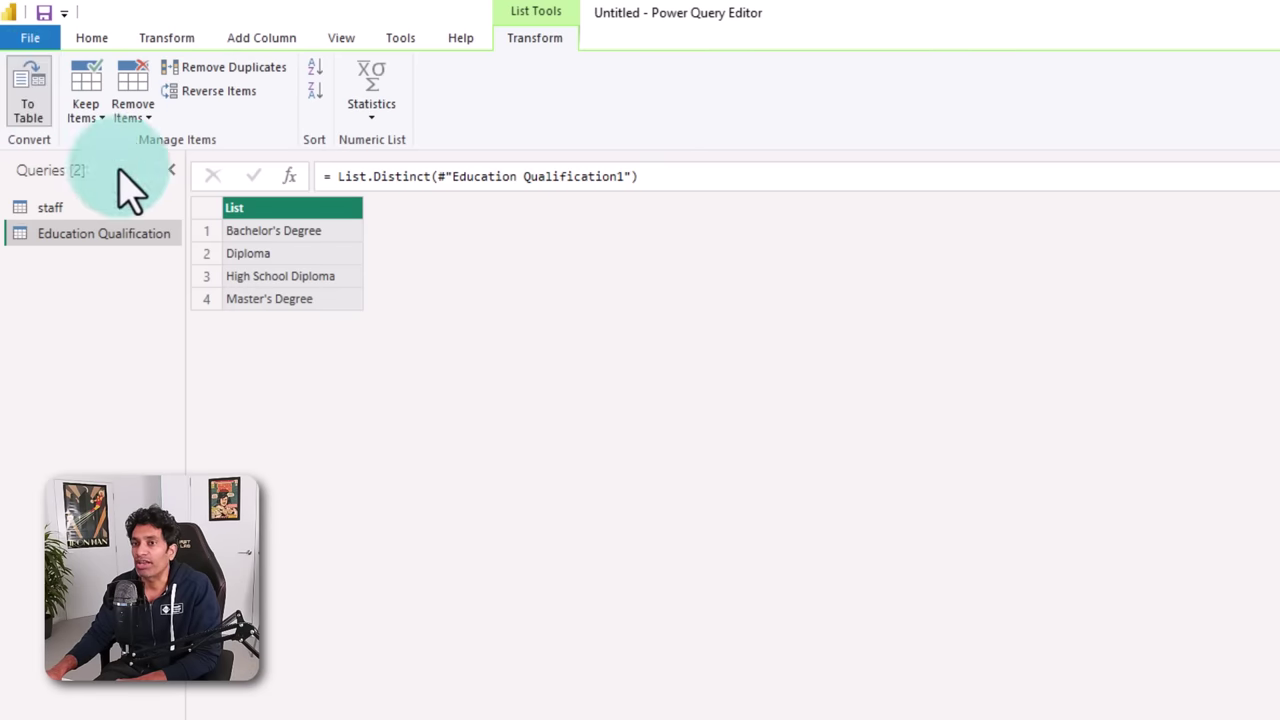
left_click(1262, 666)
left_click(383, 208)
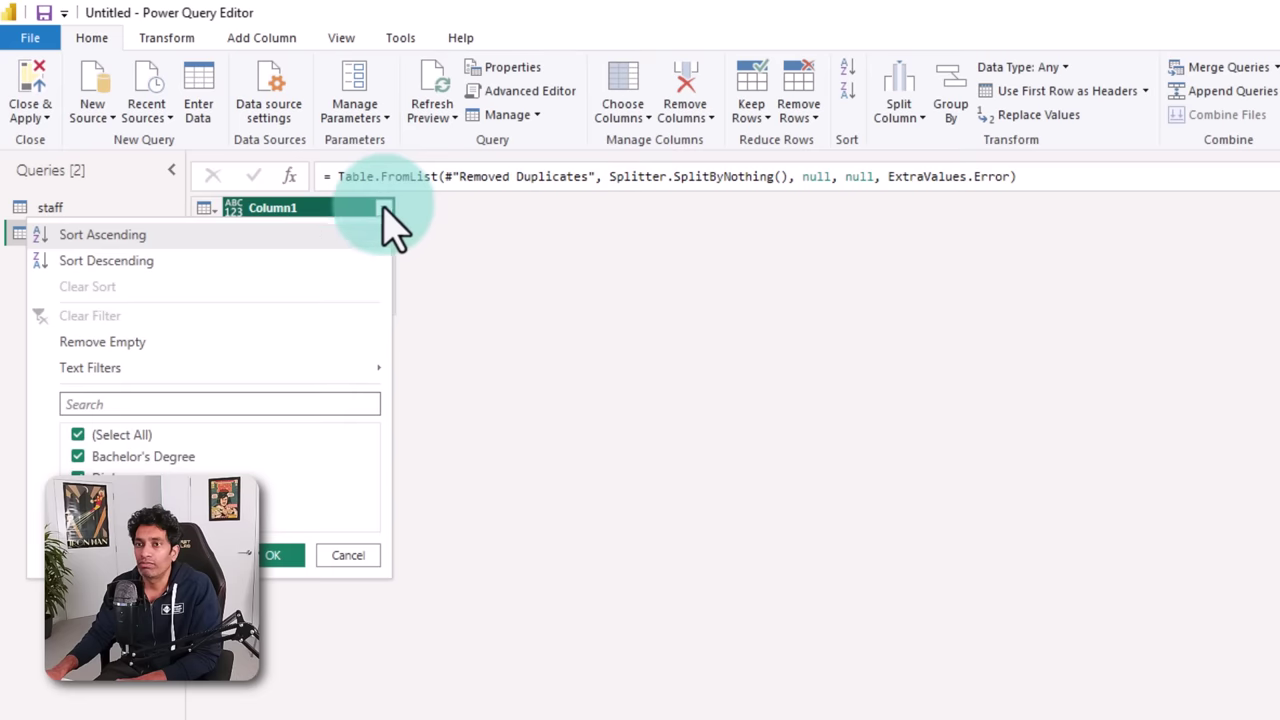
left_click(200, 236)
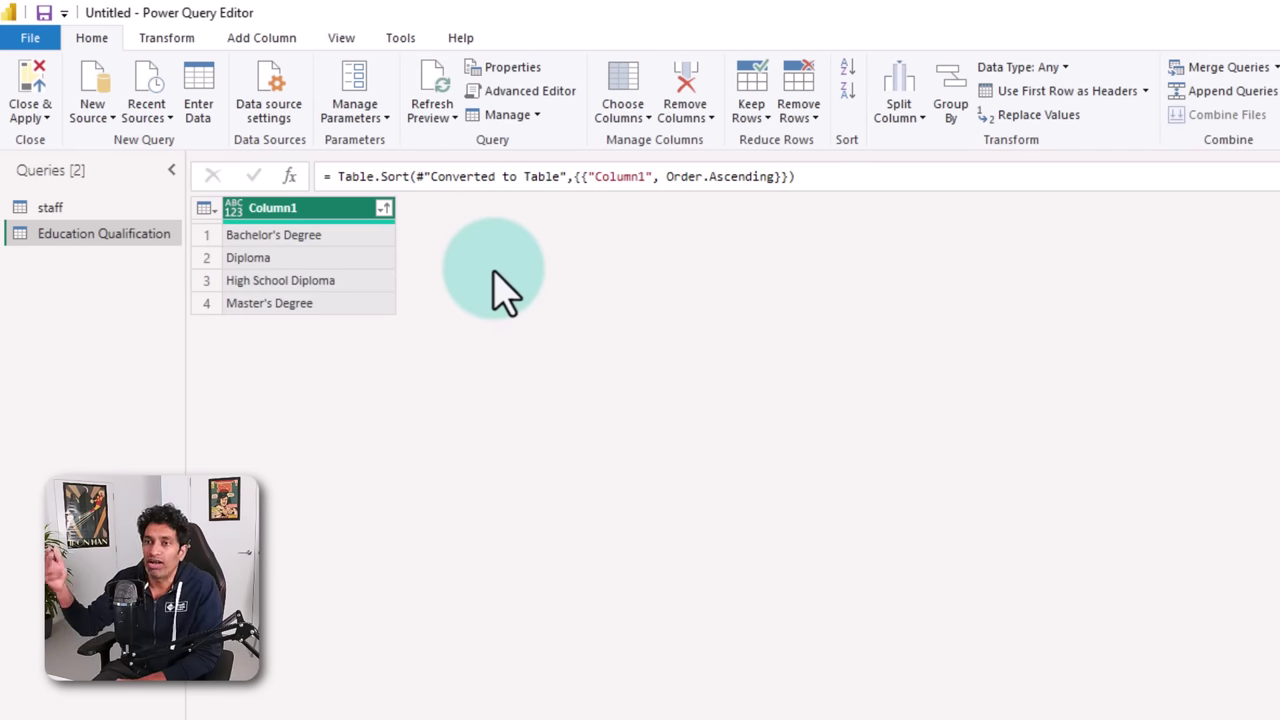
- Start a conditional column named Qualification ID in the Education Qualification query
left_click(258, 40)
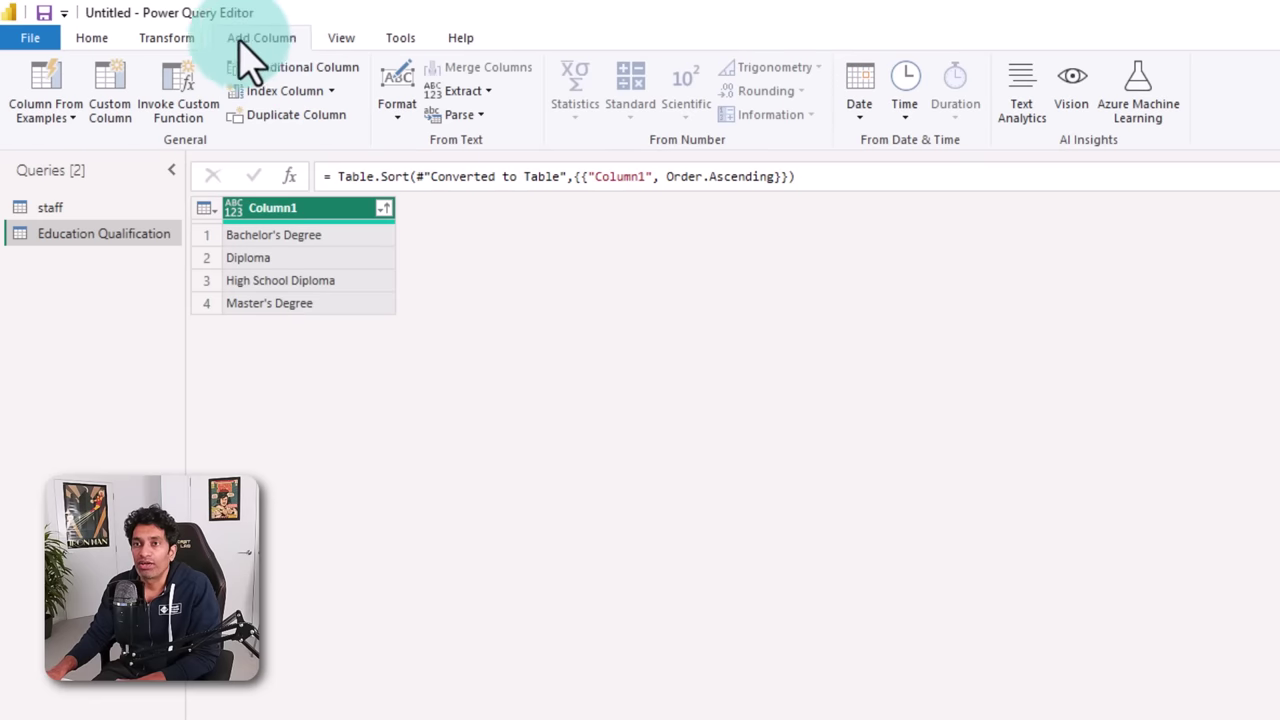
left_click(275, 66)
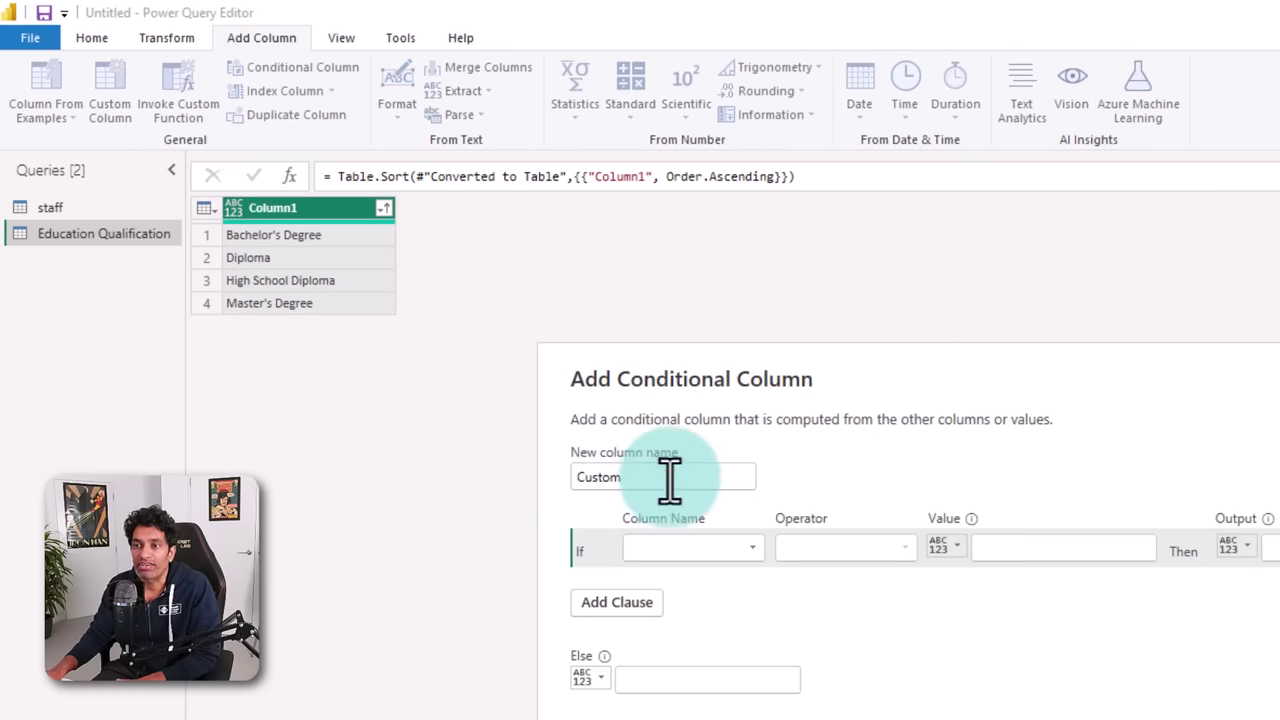
double_click(664, 477)
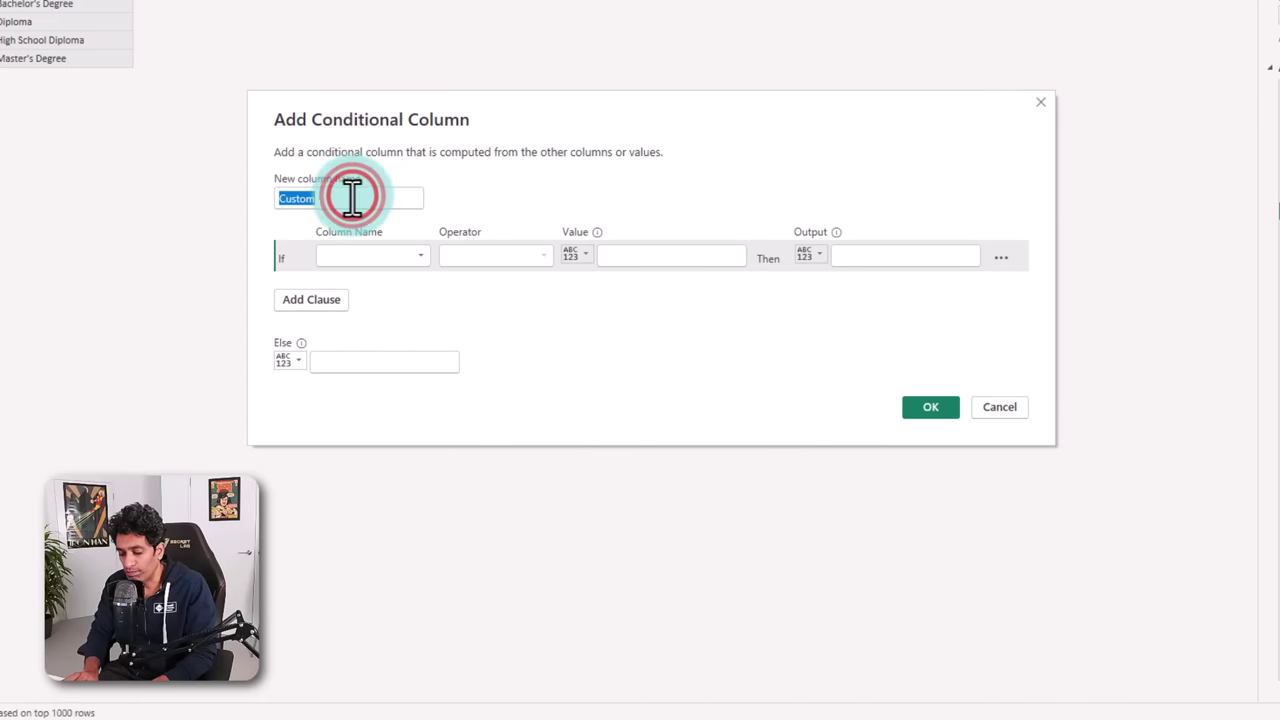
type("Qualification ID")
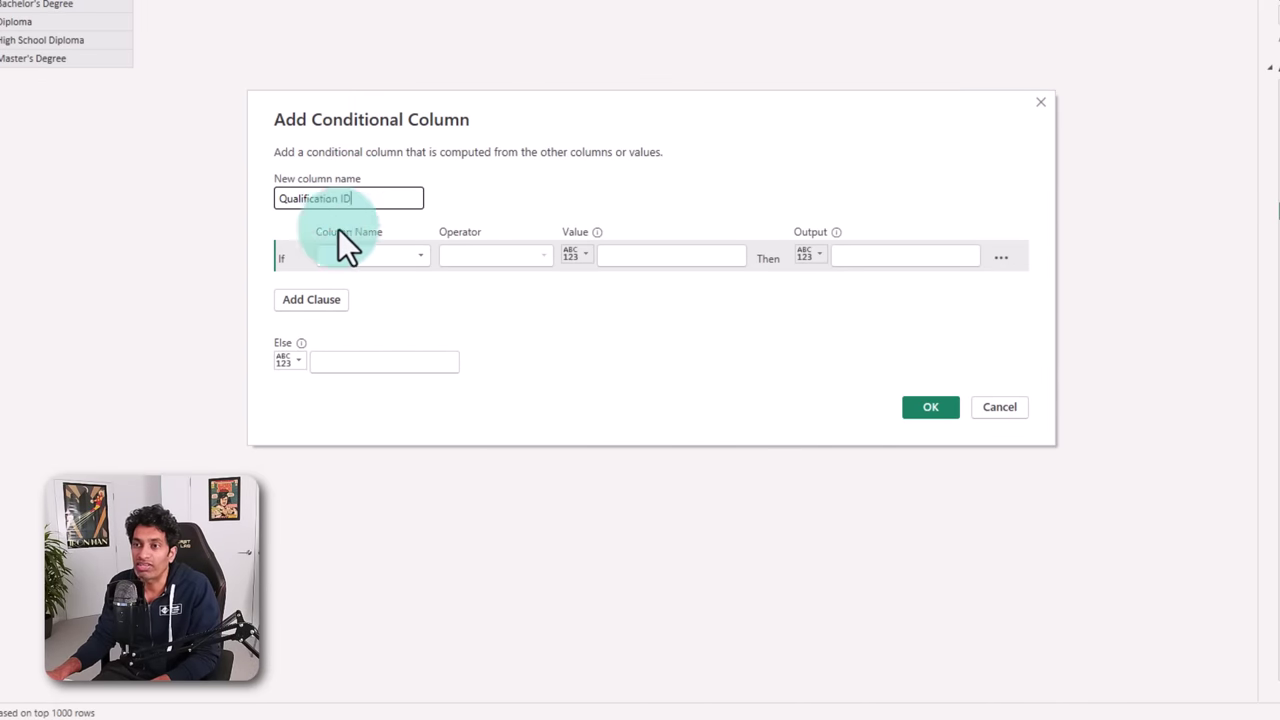
- Define the first condition so that Column1 values beginning with H output 1
left_click(369, 256)
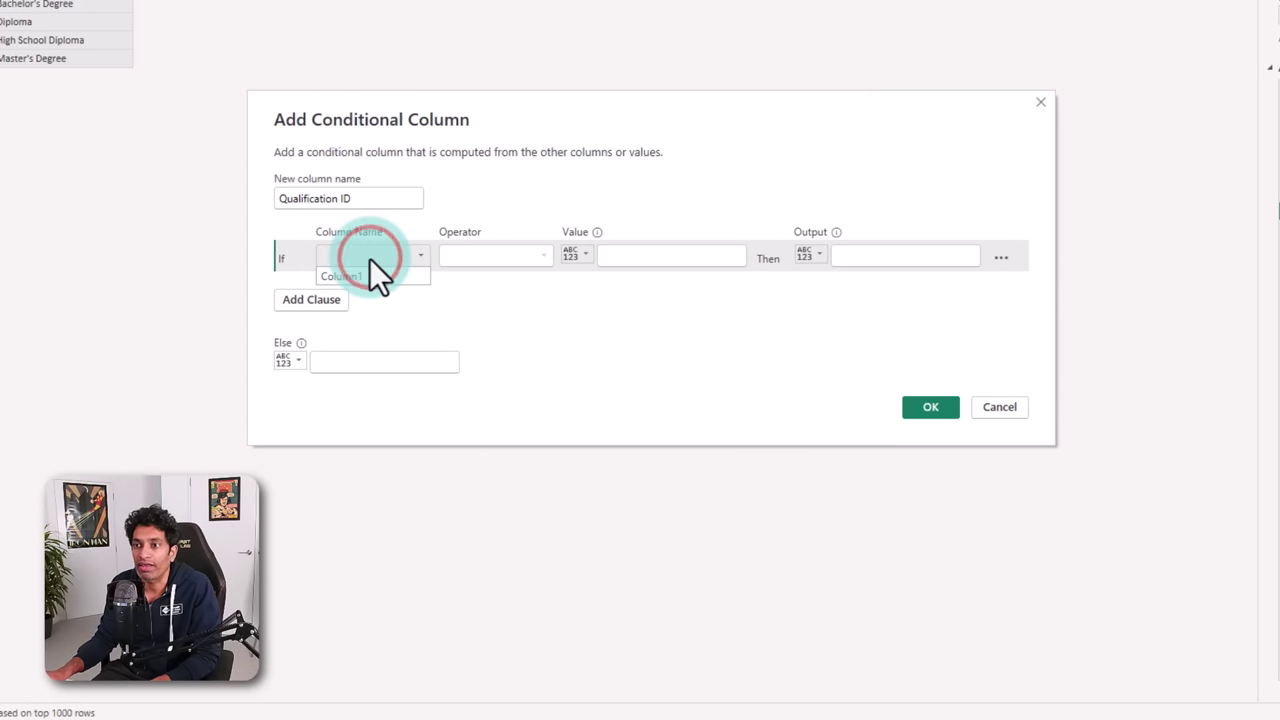
left_click(365, 276)
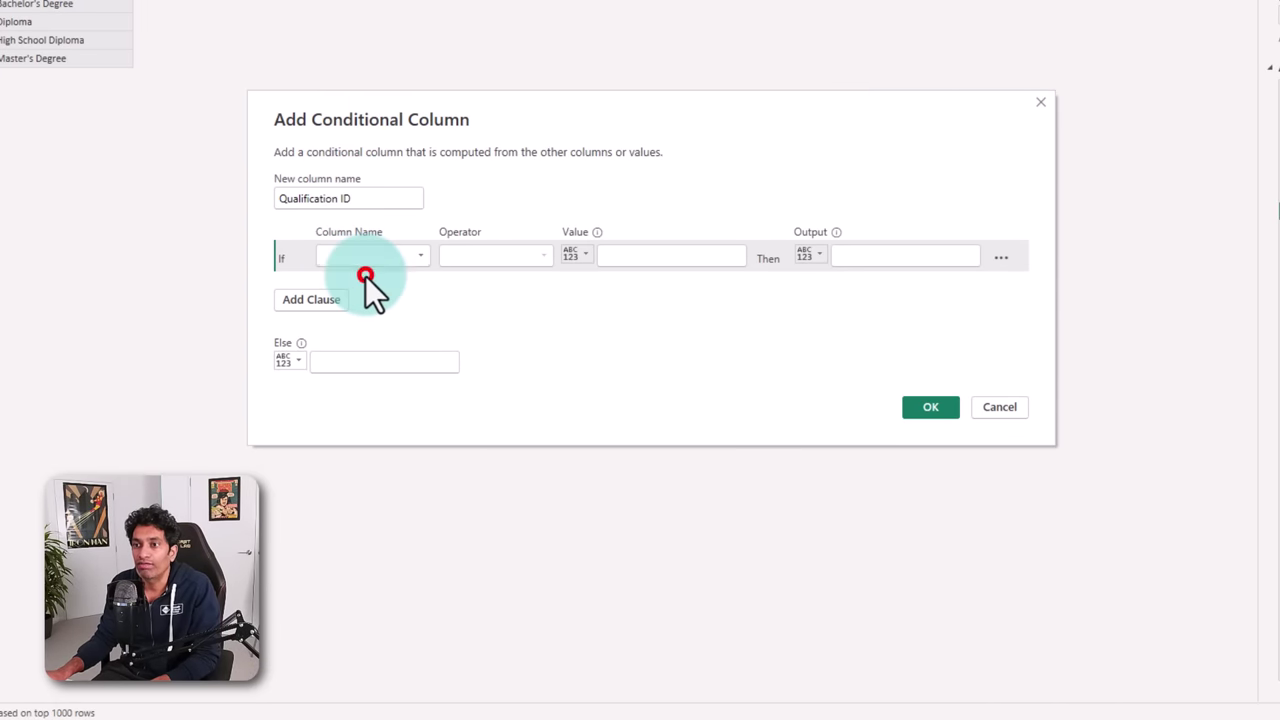
left_click(624, 256)
type("H")
left_click(545, 255)
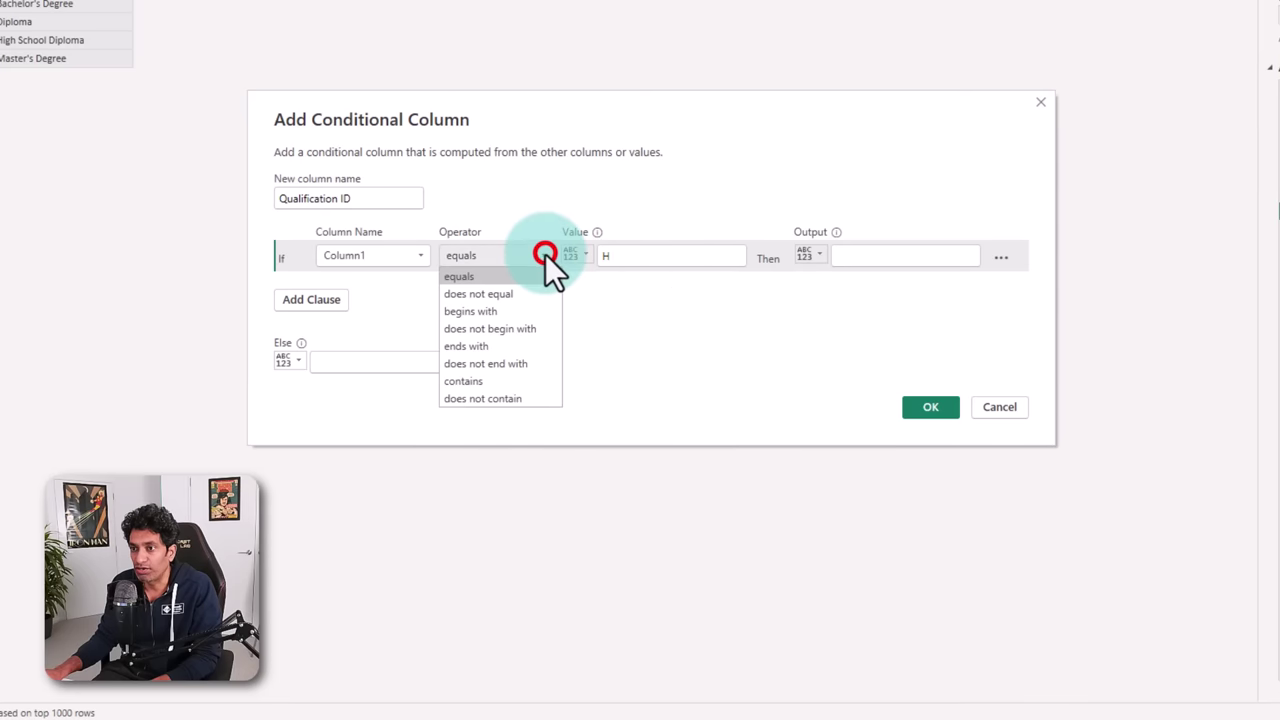
left_click(513, 311)
left_click(632, 257)
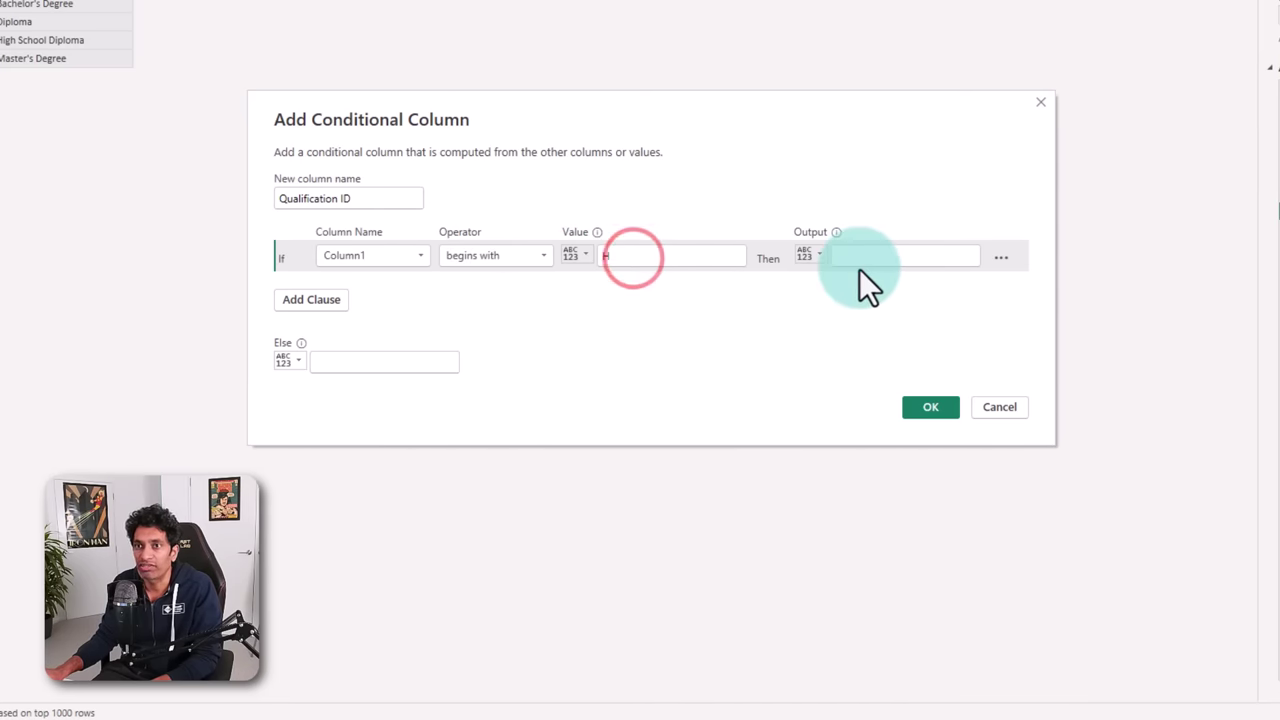
left_click(909, 255)
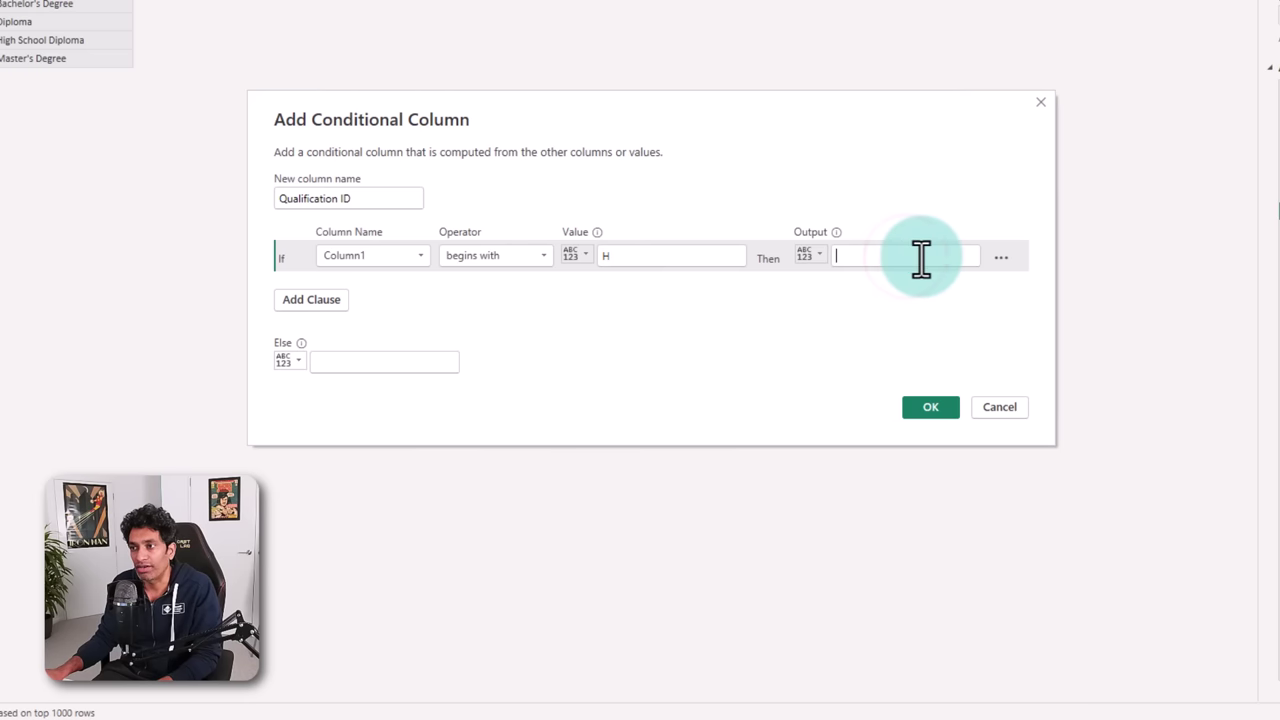
type("1")
- Add a second clause so that Column1 values beginning with D output 2
left_click(314, 299)
left_click(397, 293)
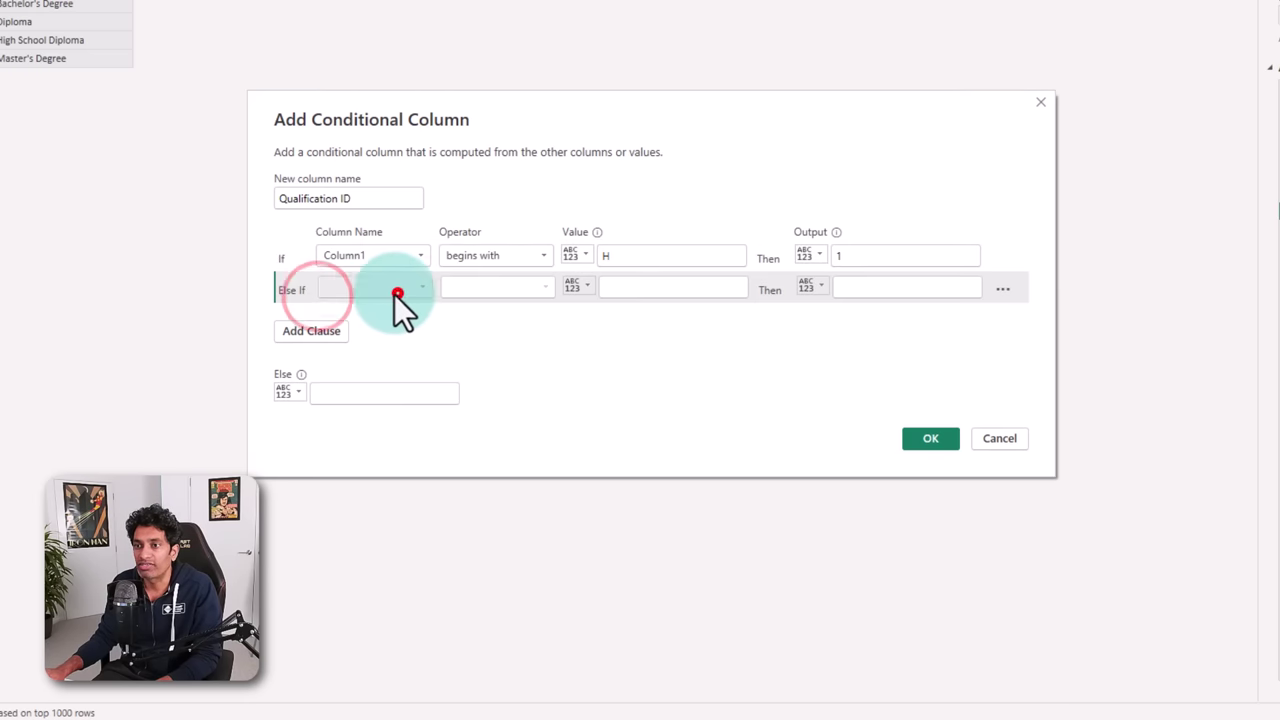
left_click(386, 306)
left_click(528, 287)
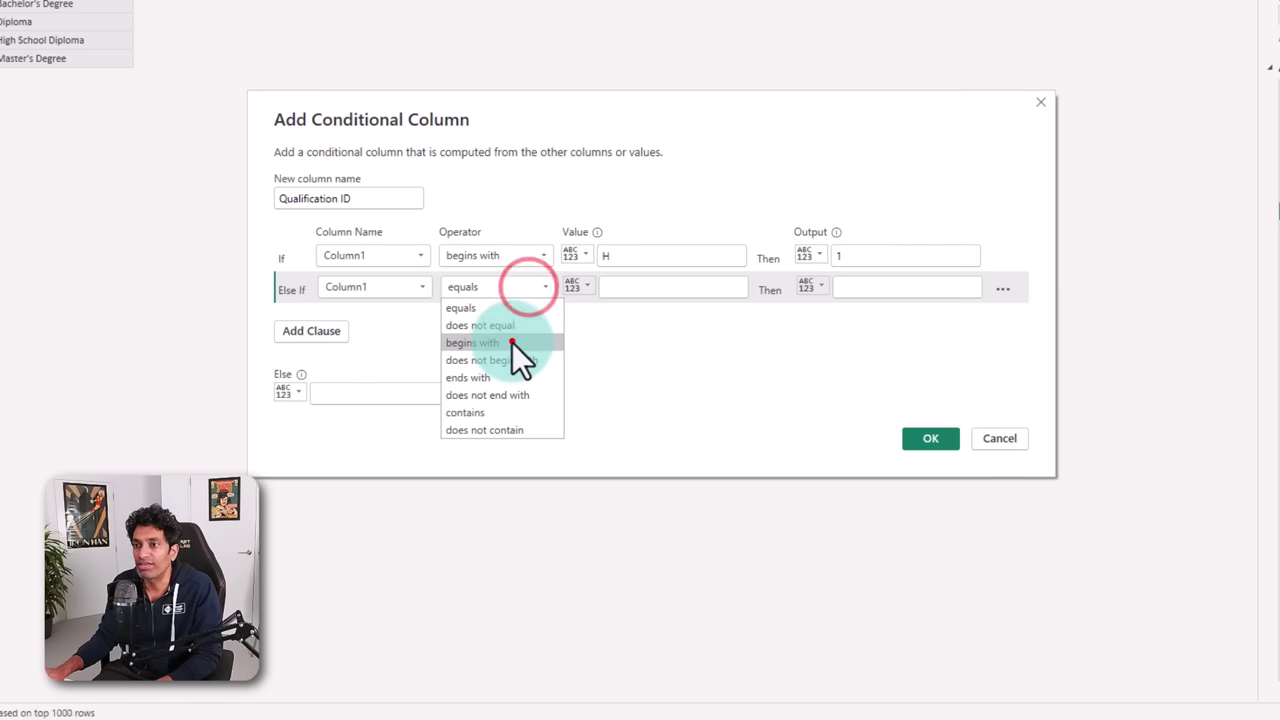
left_click(512, 342)
left_click(660, 288)
type("D")
left_click(860, 287)
type("2")
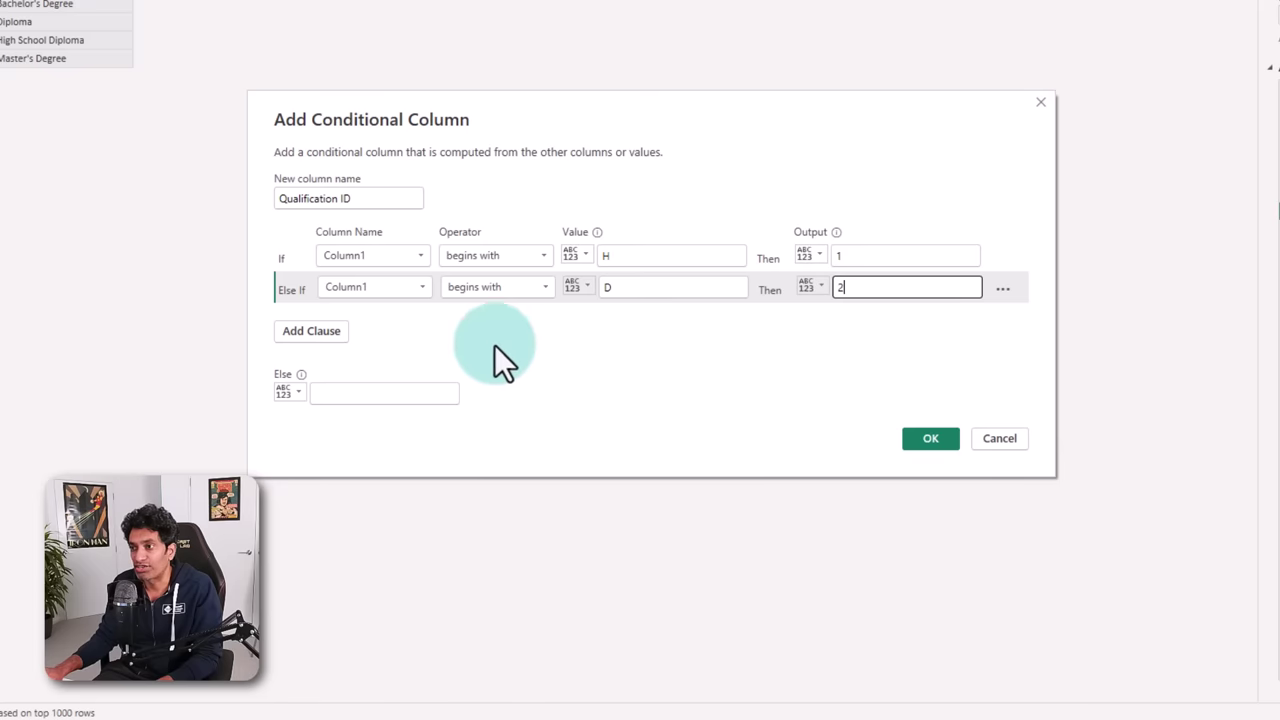
- Add a third clause outputting 3 for Column1 values beginning with B, and create the column with 4 as the else value
left_click(346, 328)
left_click(694, 319)
type("B")
left_click(860, 320)
type("3")
left_click(409, 424)
type("4")
left_click(930, 470)
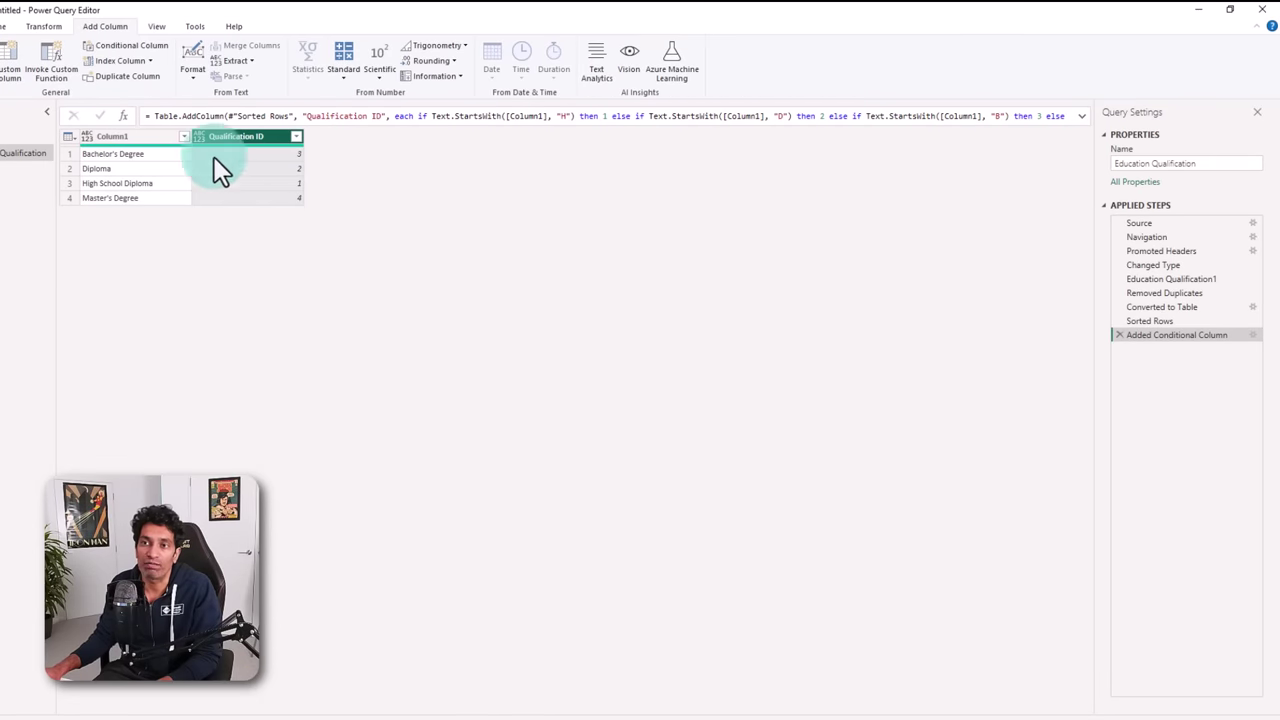
- Rename Column1 in the Education Qualification query as Qualification
double_click(114, 136)
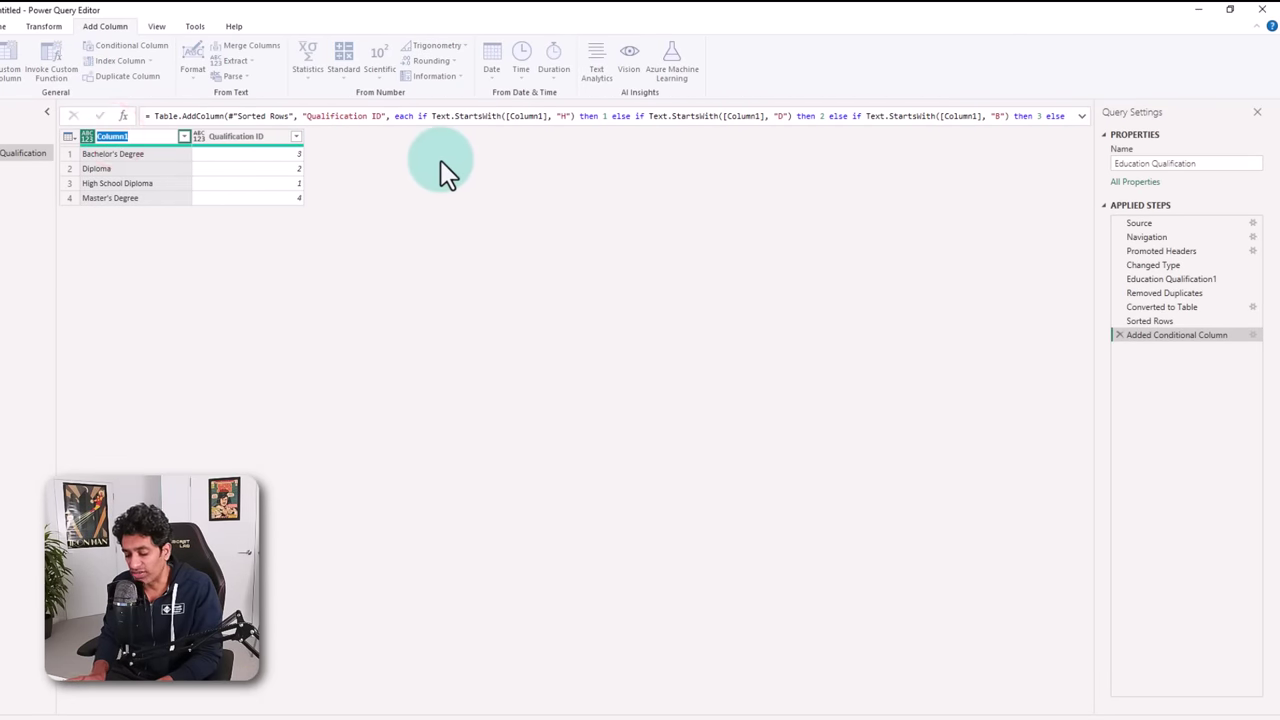
type("Qualification")
key("Return")
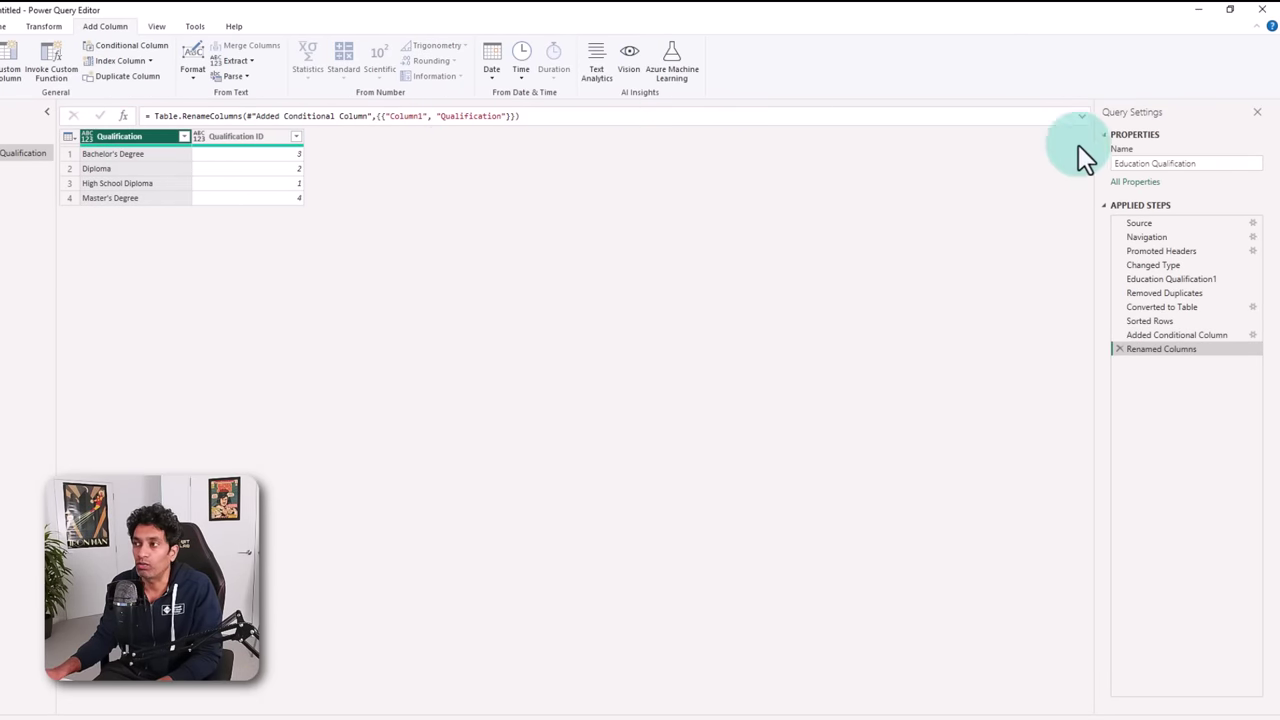
- Rename the Education Qualification query as qual, and apply the query changes to the report
triple_click(1194, 164)
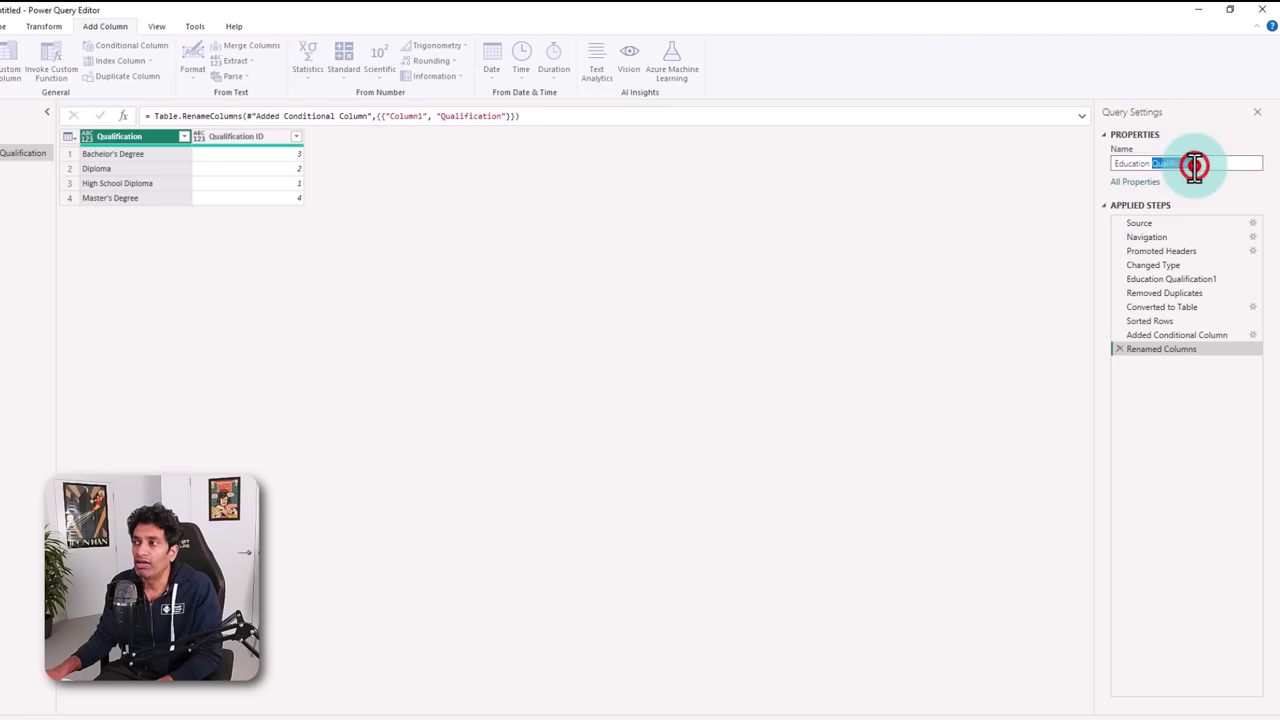
type("Qual")
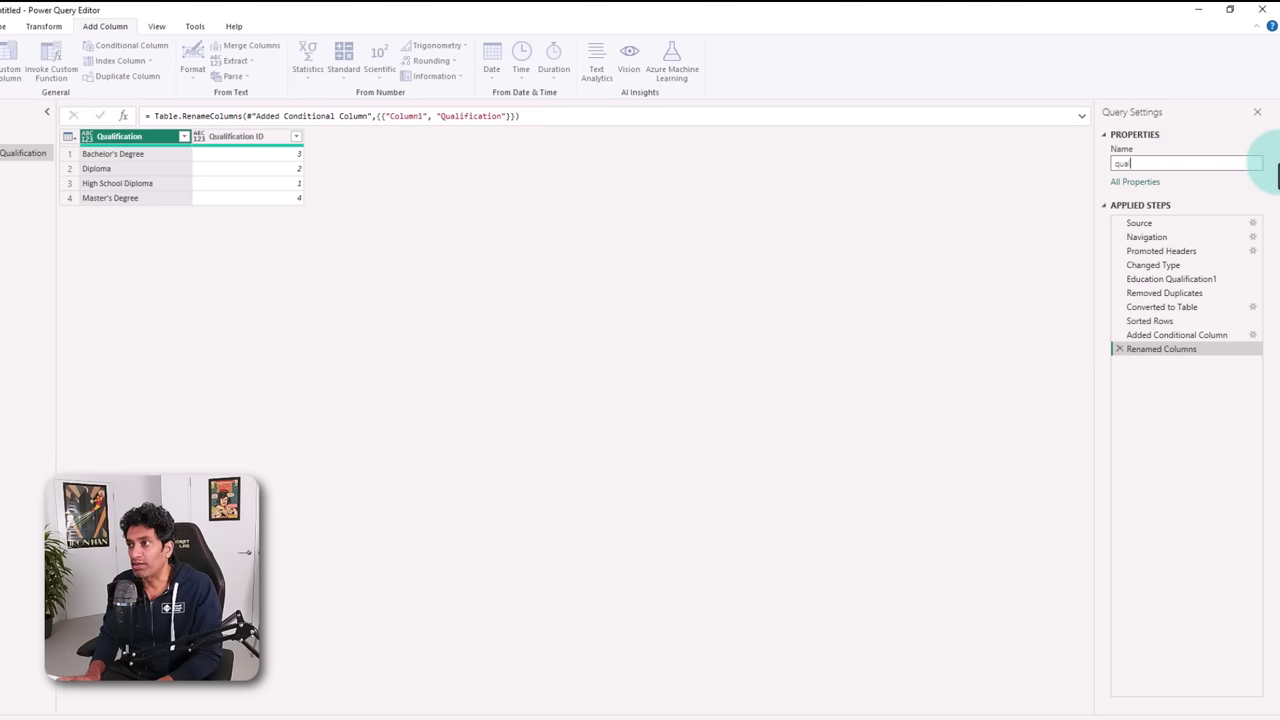
left_click(4, 25)
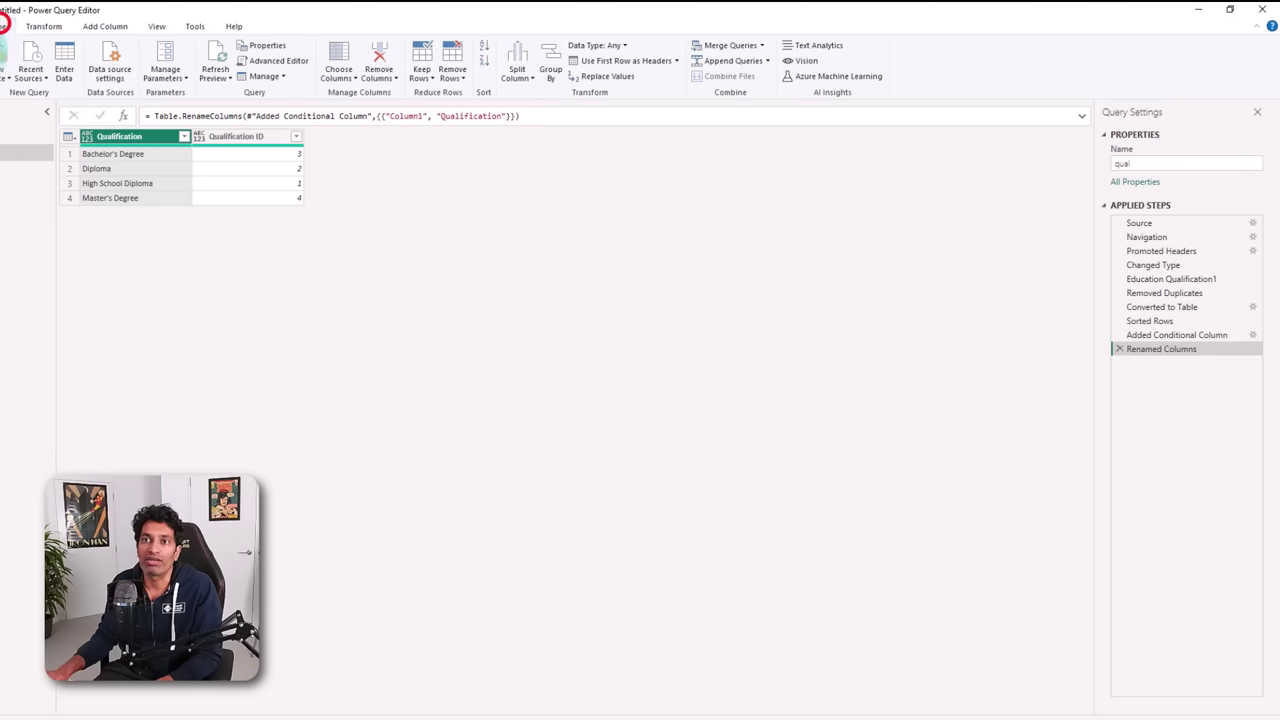
left_click(4, 66)
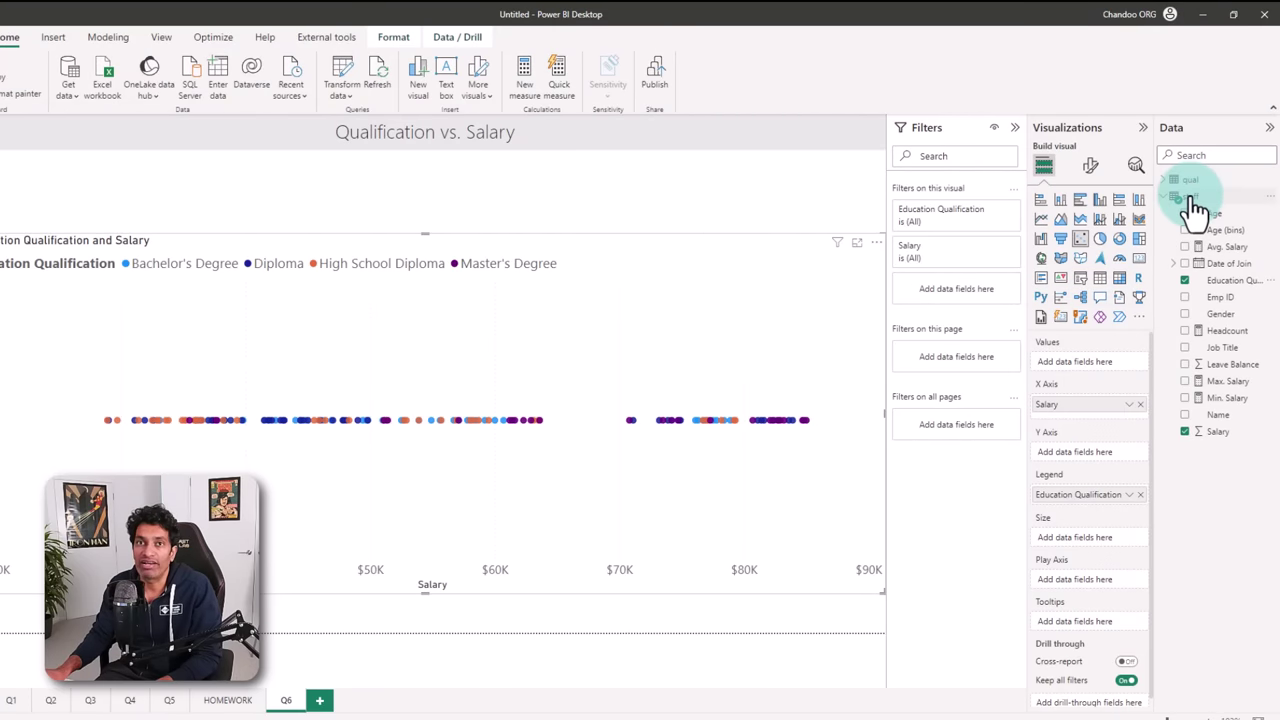
- In the data model, relate Qualification in the qual table to Education Qualification in staff, and move the qual table farther from staff
left_click(108, 246)
left_click(2, 184)
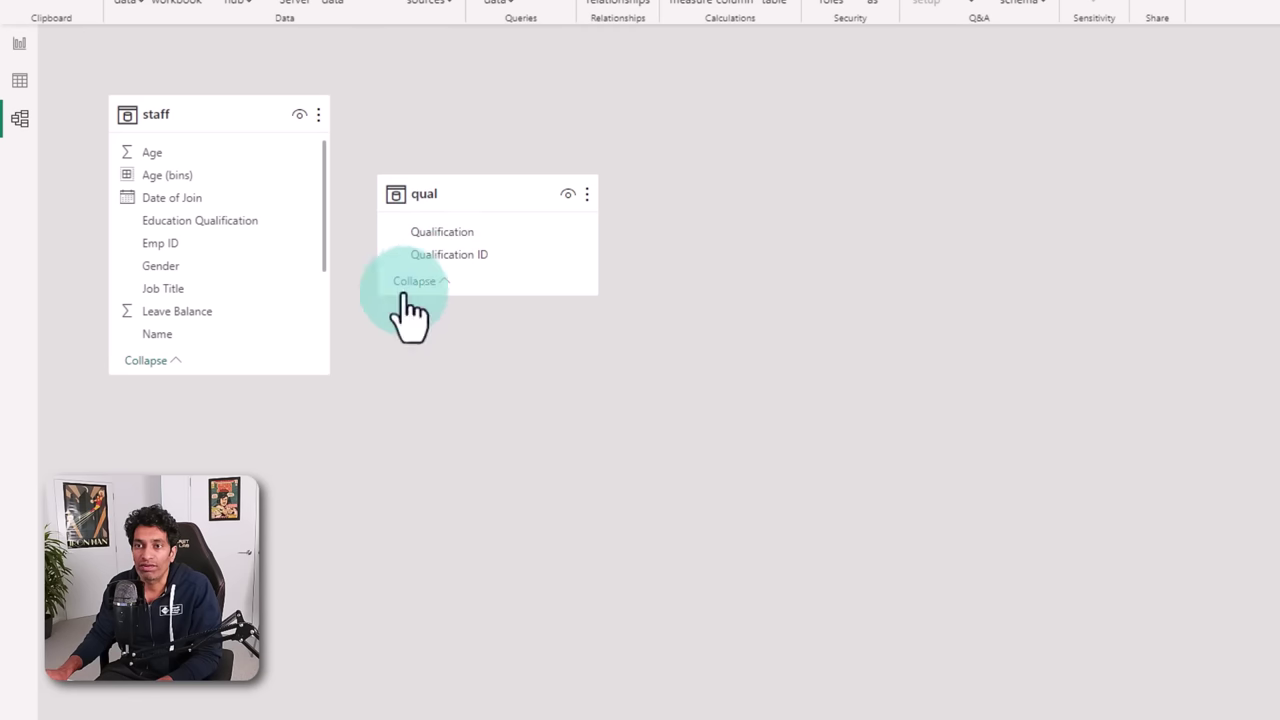
left_click_drag(471, 232, 247, 219)
left_click_drag(518, 204, 731, 230)
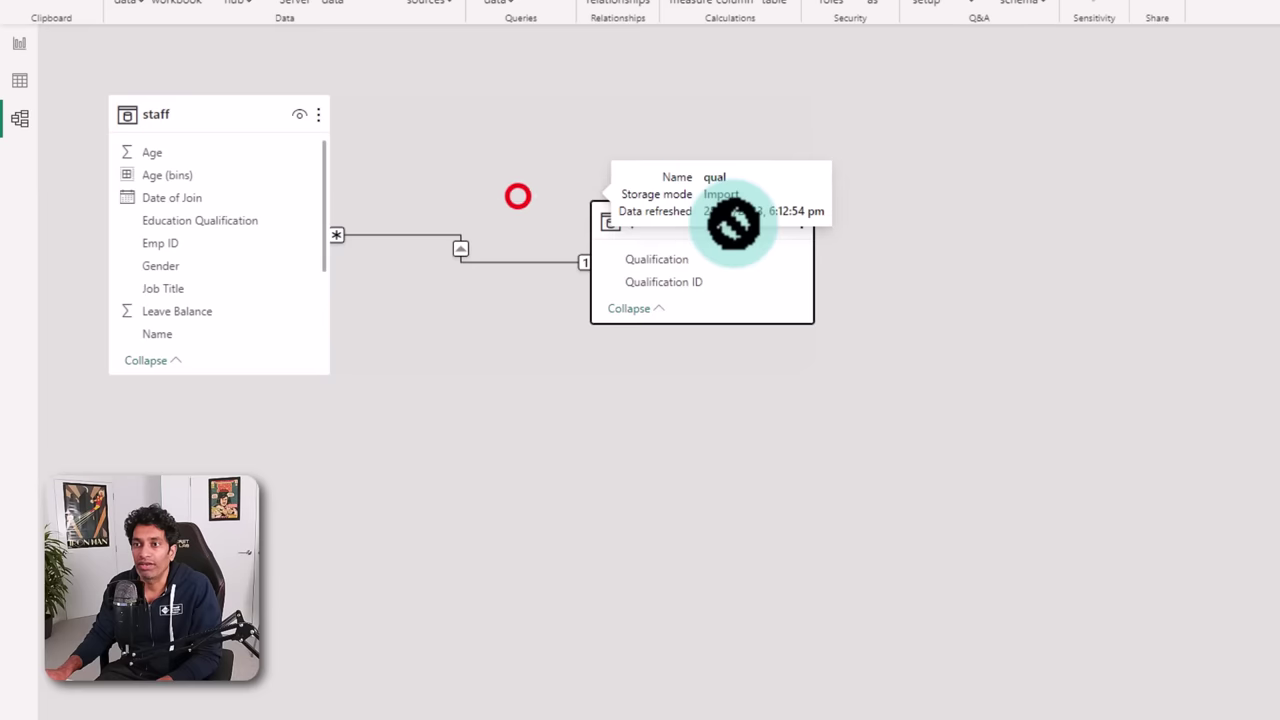
- Return to the report and remove Education Qualification from the scatter chart's legend
left_click(18, 43)
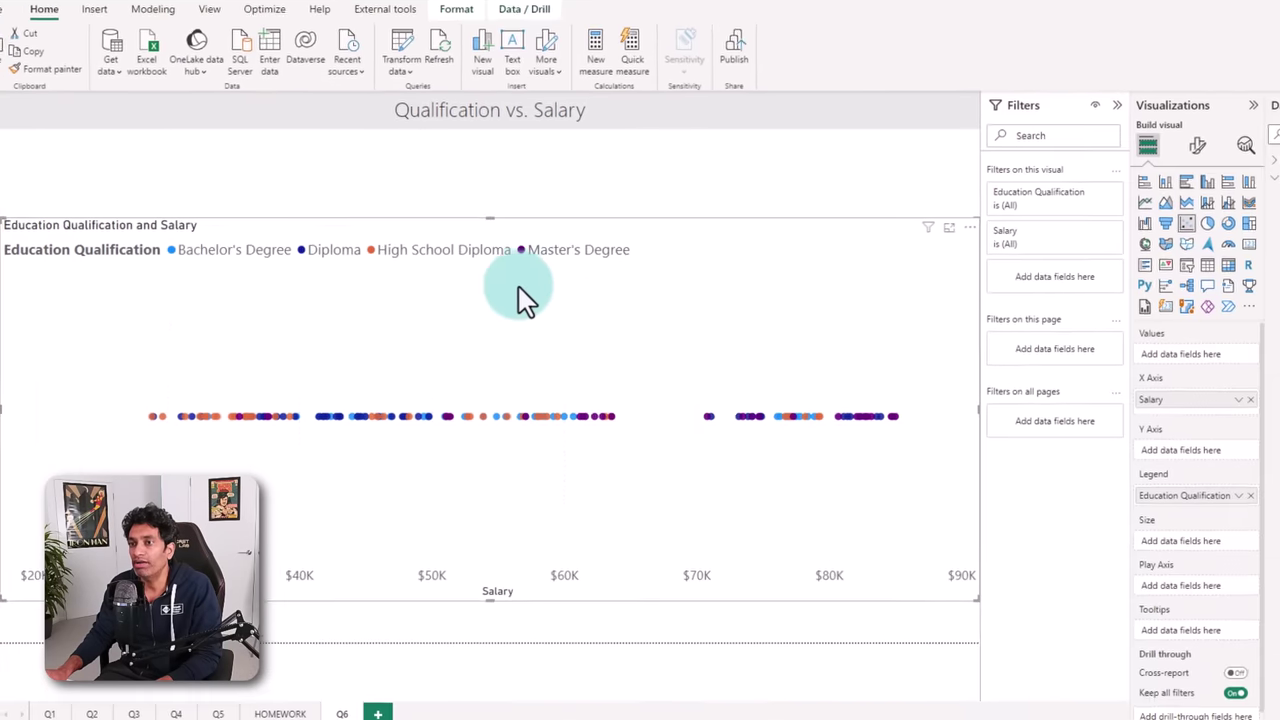
left_click(706, 273)
left_click(1144, 483)
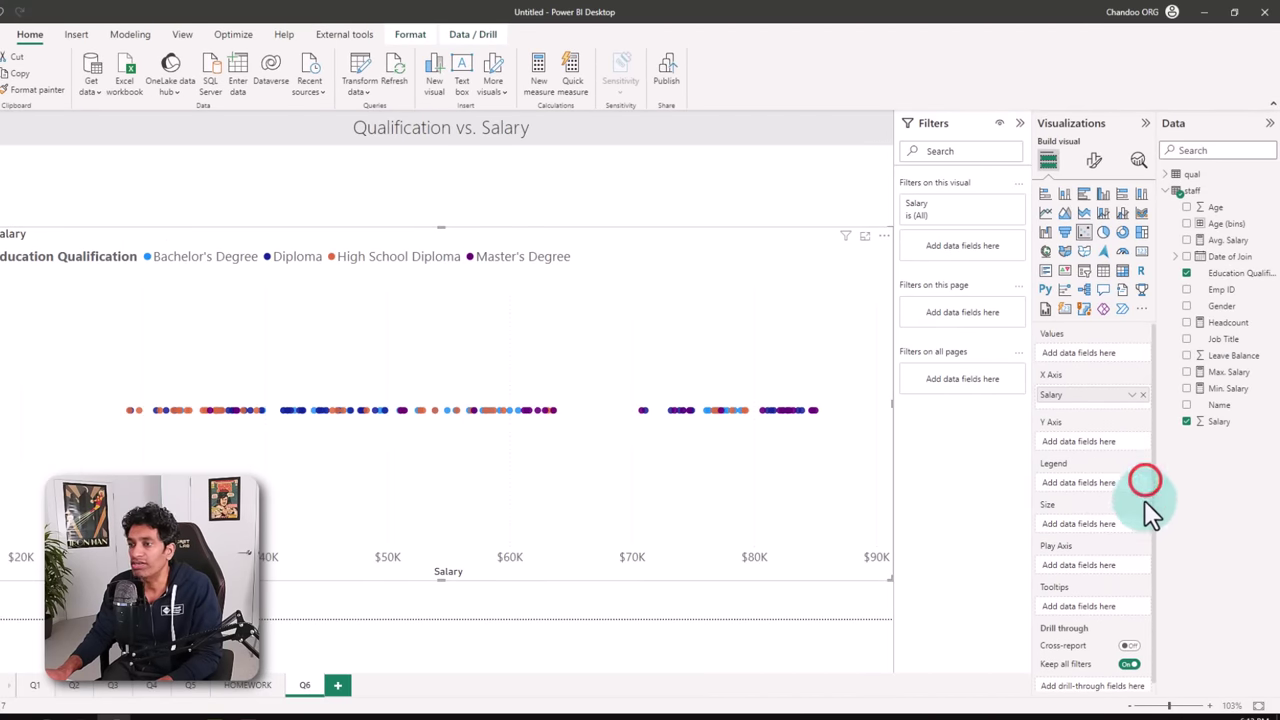
- Try to put Qualification ID from the qual table on the scatter chart's Y axis
left_click(1190, 175)
left_click_drag(1243, 212, 1113, 443)
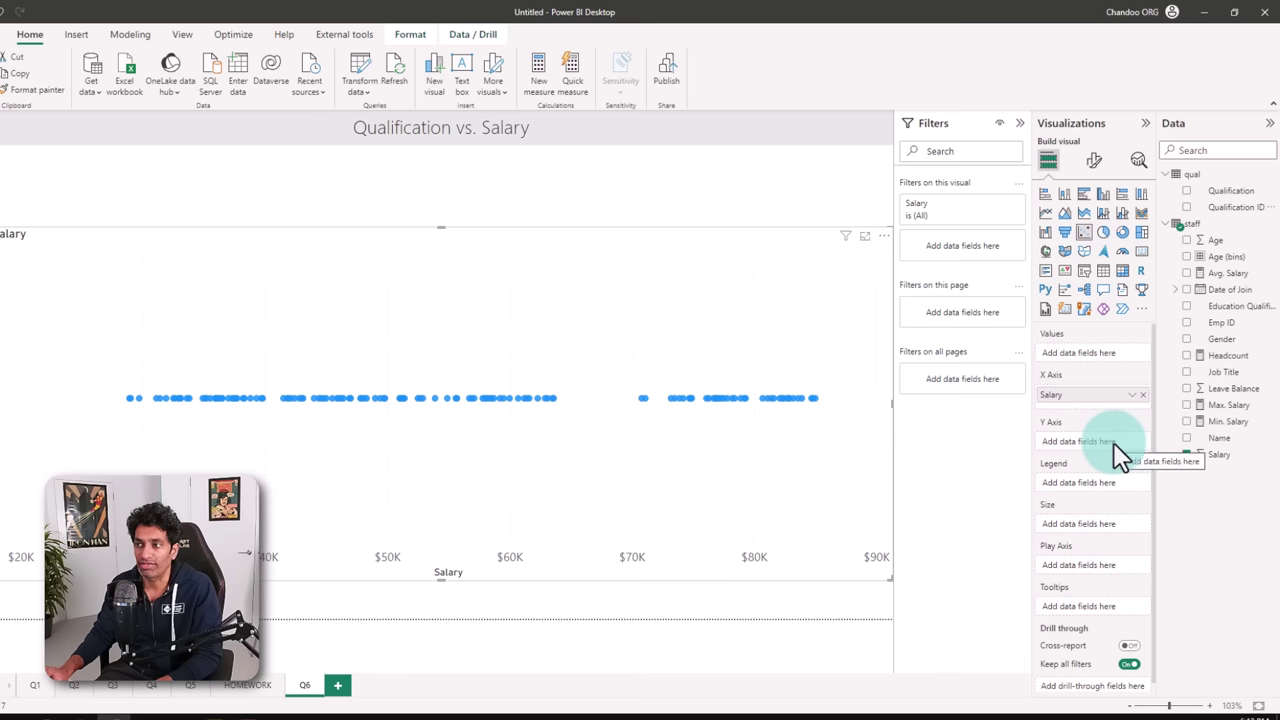
left_click_drag(1240, 207, 1113, 442)
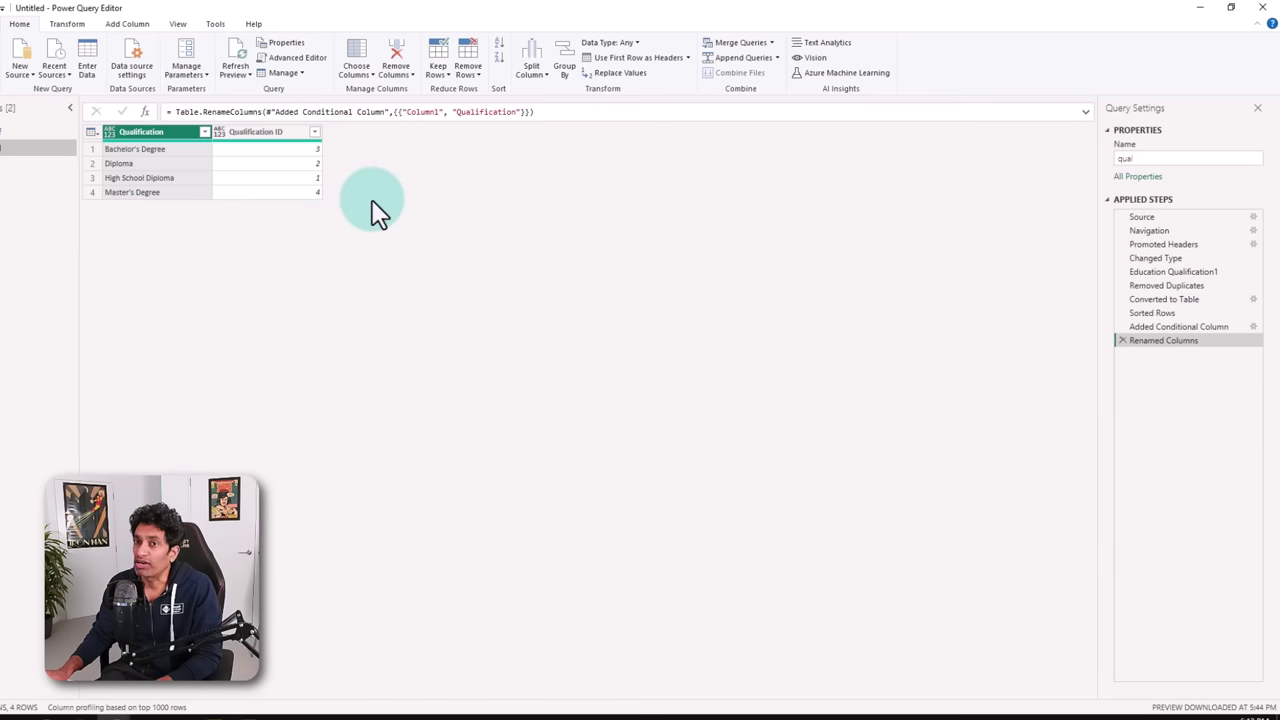
- Change the Qualification ID column of the qual query to a numeric data type and apply the changes
left_click(251, 134)
right_click(251, 134)
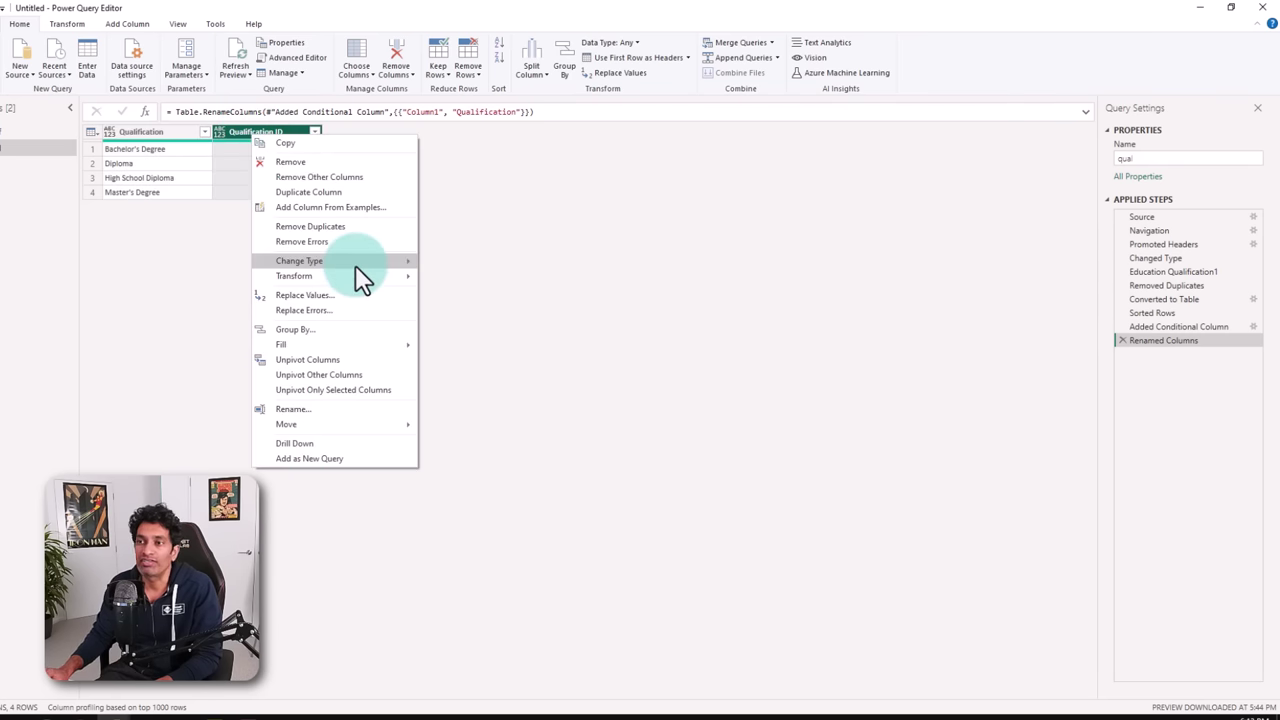
mouse_move(355, 262)
left_click(483, 294)
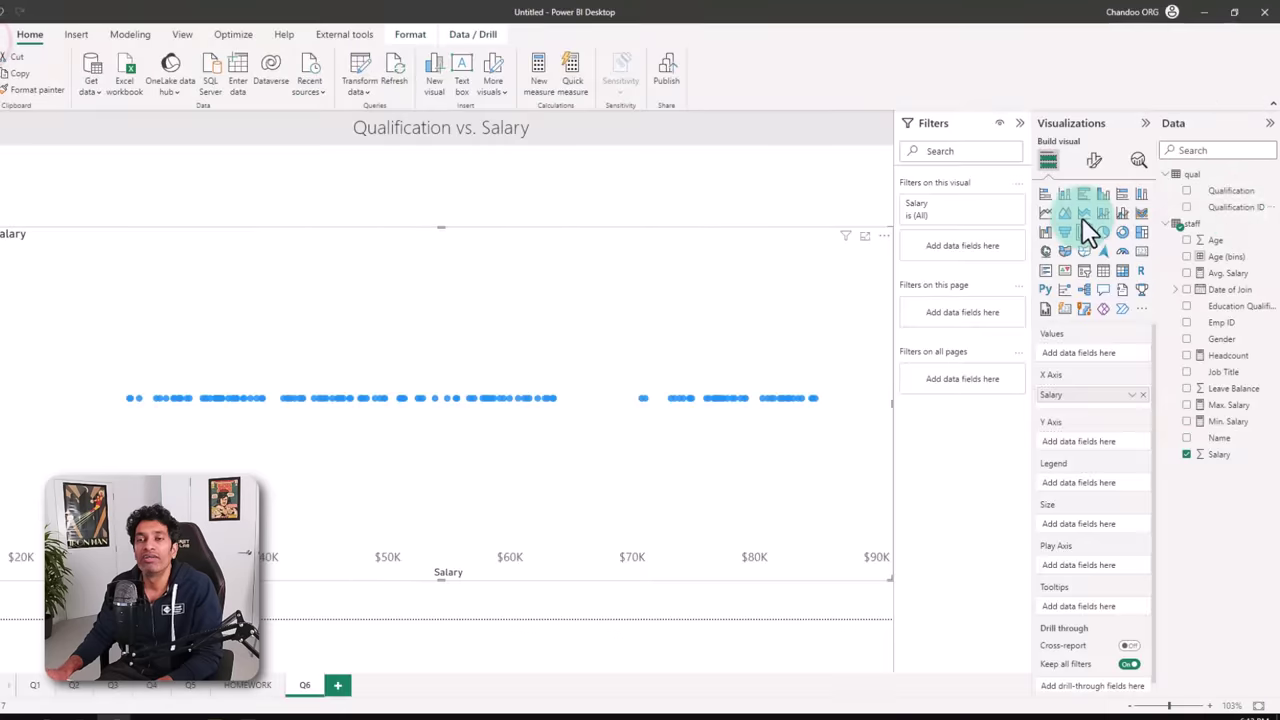
- Plot Qualification ID on the scatter chart's Y axis and use Qualification from the qual table as its legend
left_click_drag(1234, 206, 1095, 445)
left_click(550, 345)
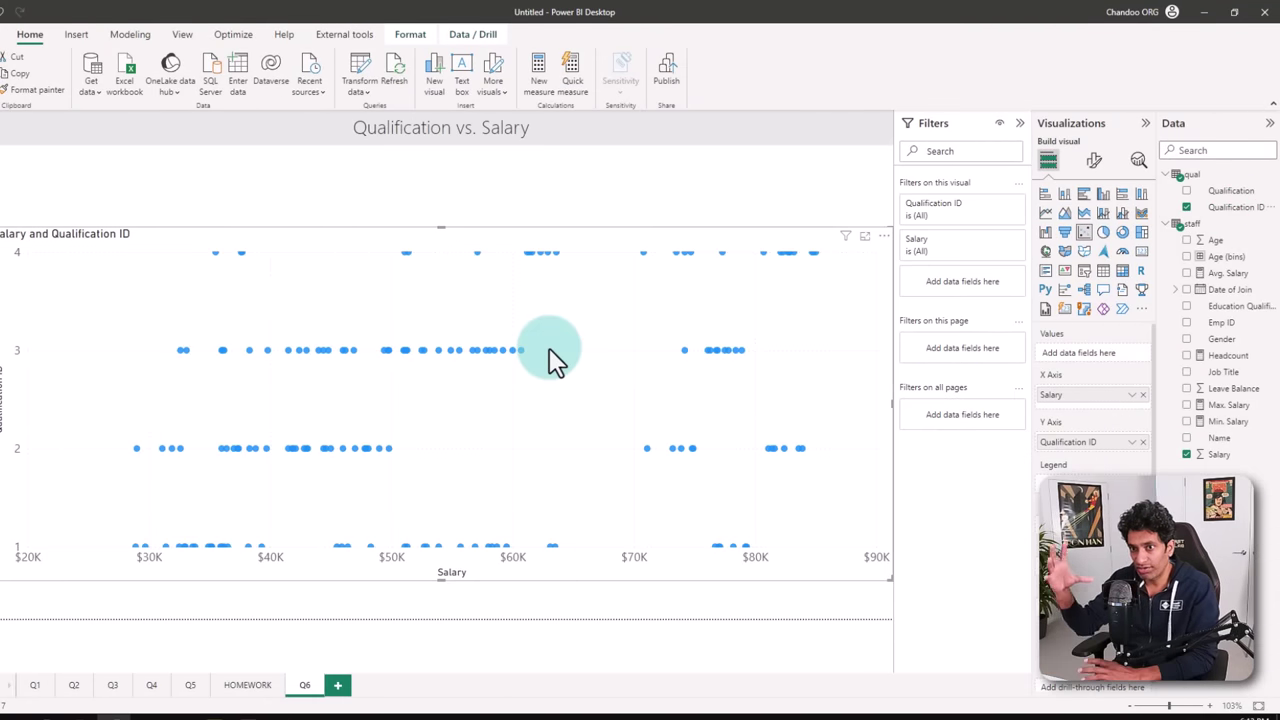
left_click(63, 548)
left_click(201, 366)
left_click(206, 537)
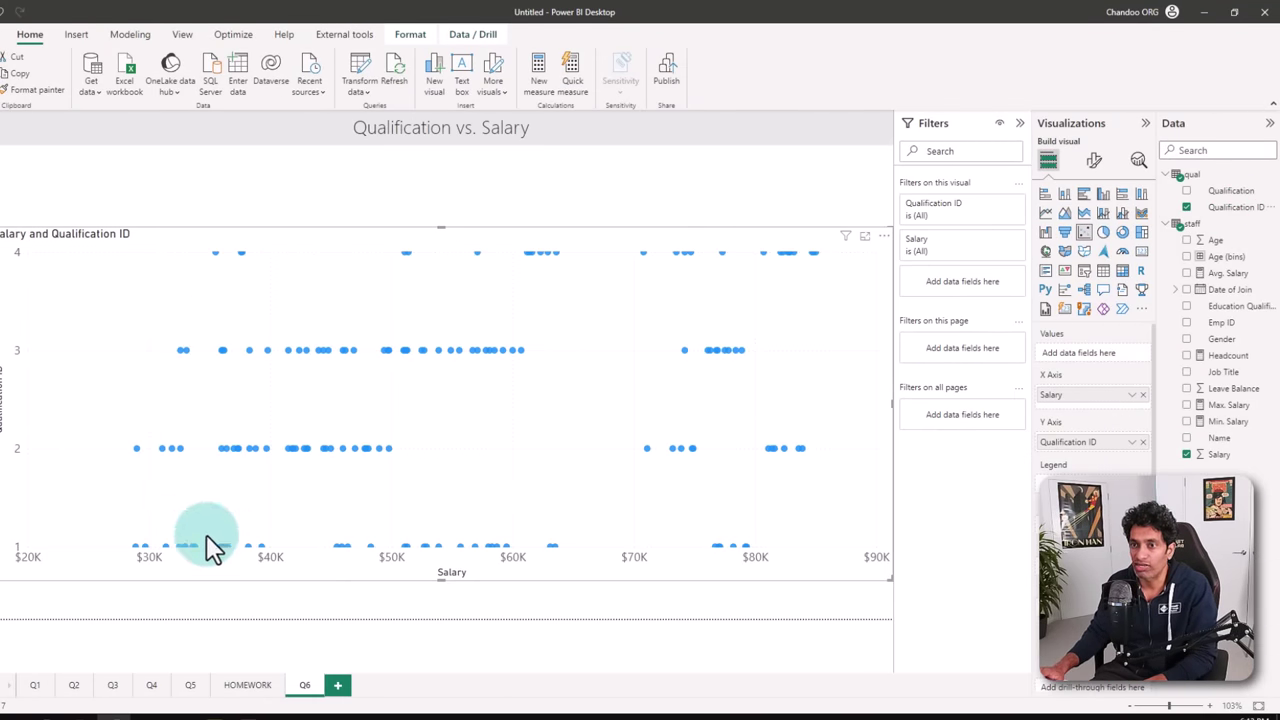
left_click(301, 442)
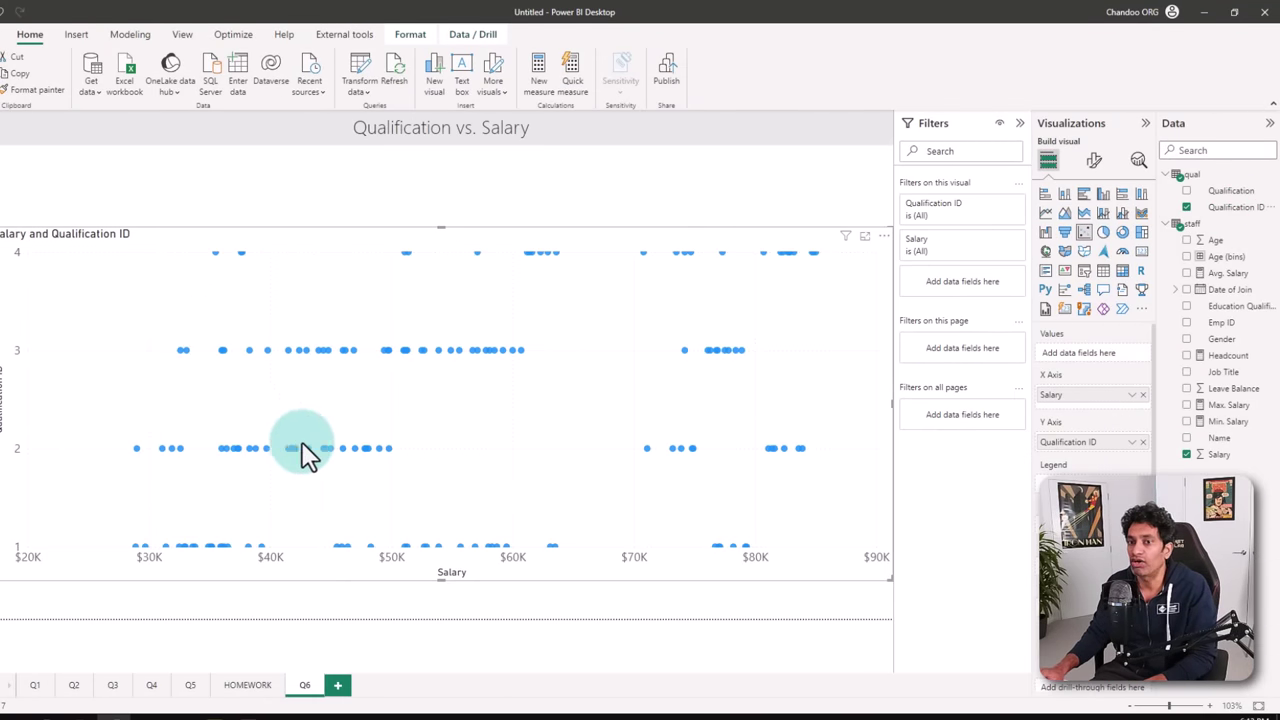
left_click(1238, 213)
left_click_drag(1230, 190, 1100, 463)
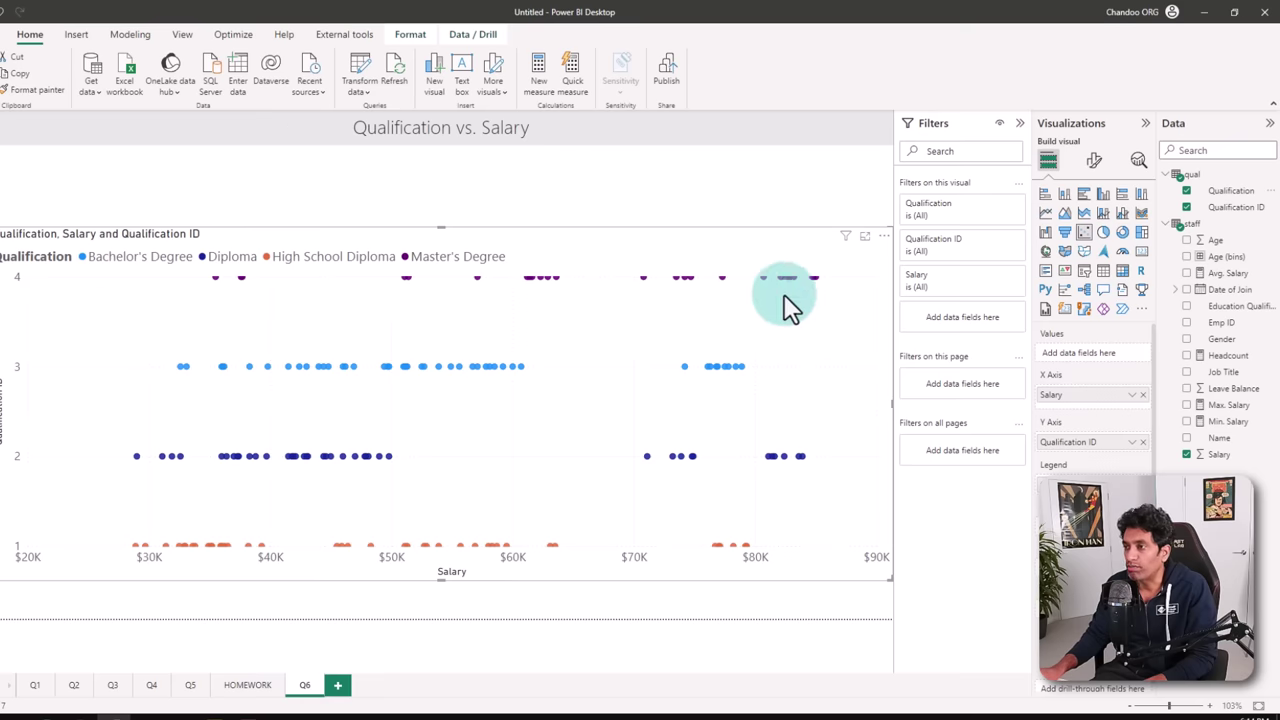
- Set the scatter chart's Y-axis range to a minimum of 0 and a maximum of 5
left_click(1094, 161)
left_click(1058, 284)
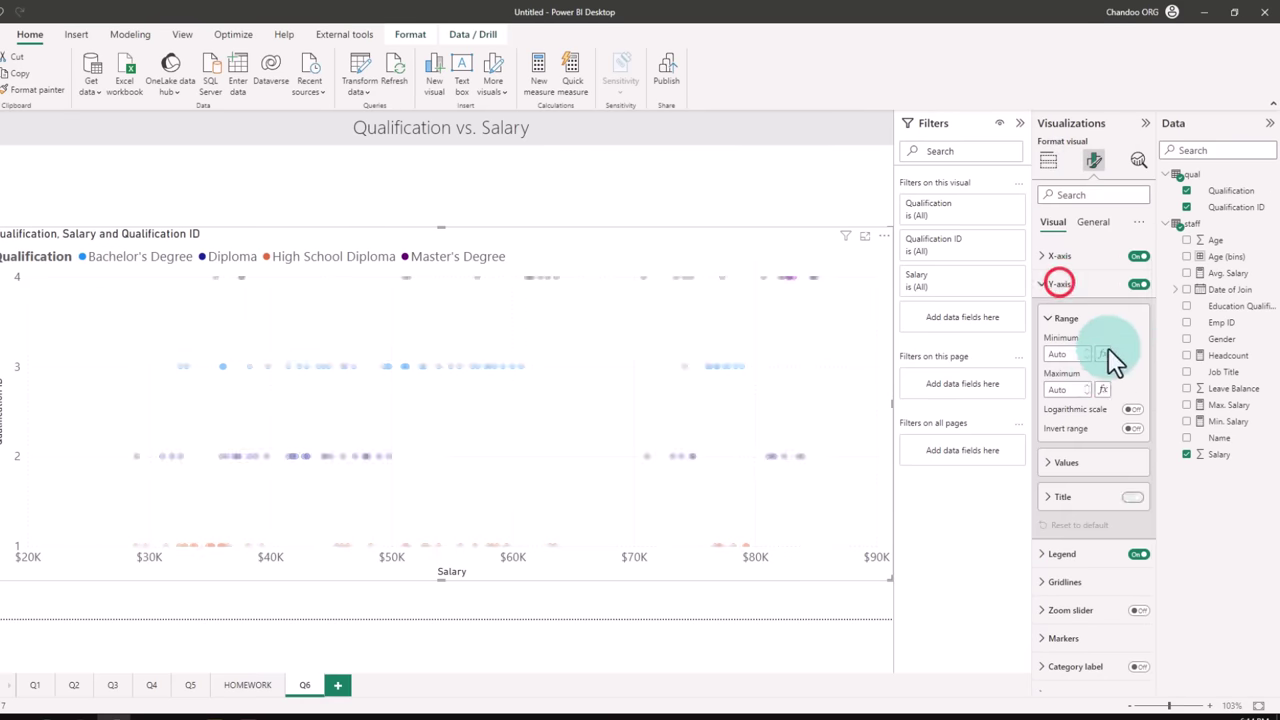
left_click(1069, 355)
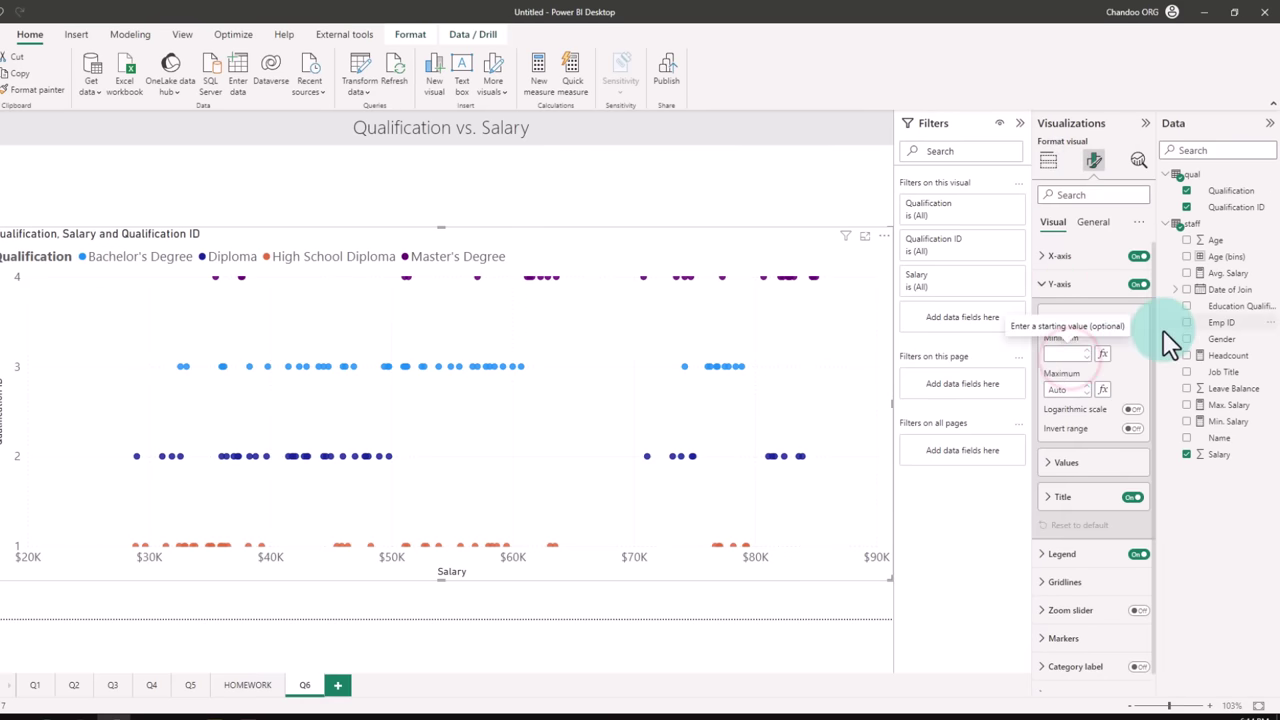
type("0")
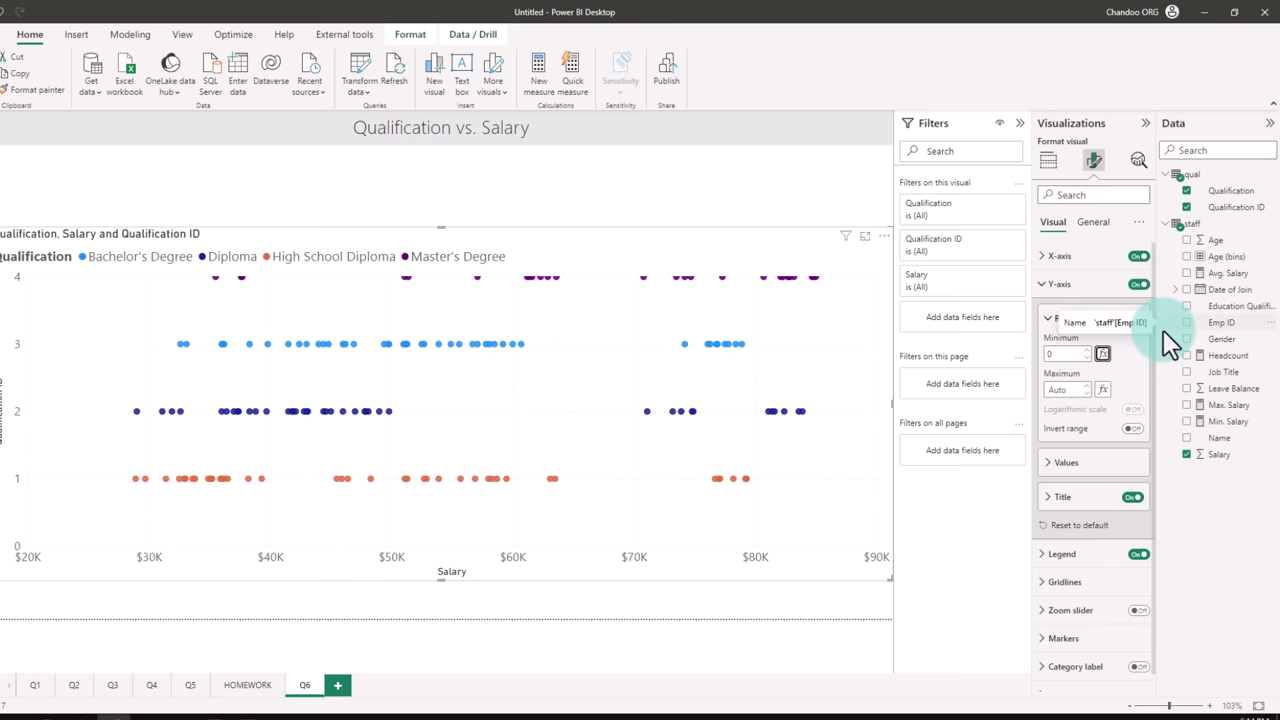
left_click(1071, 391)
left_click(489, 482)
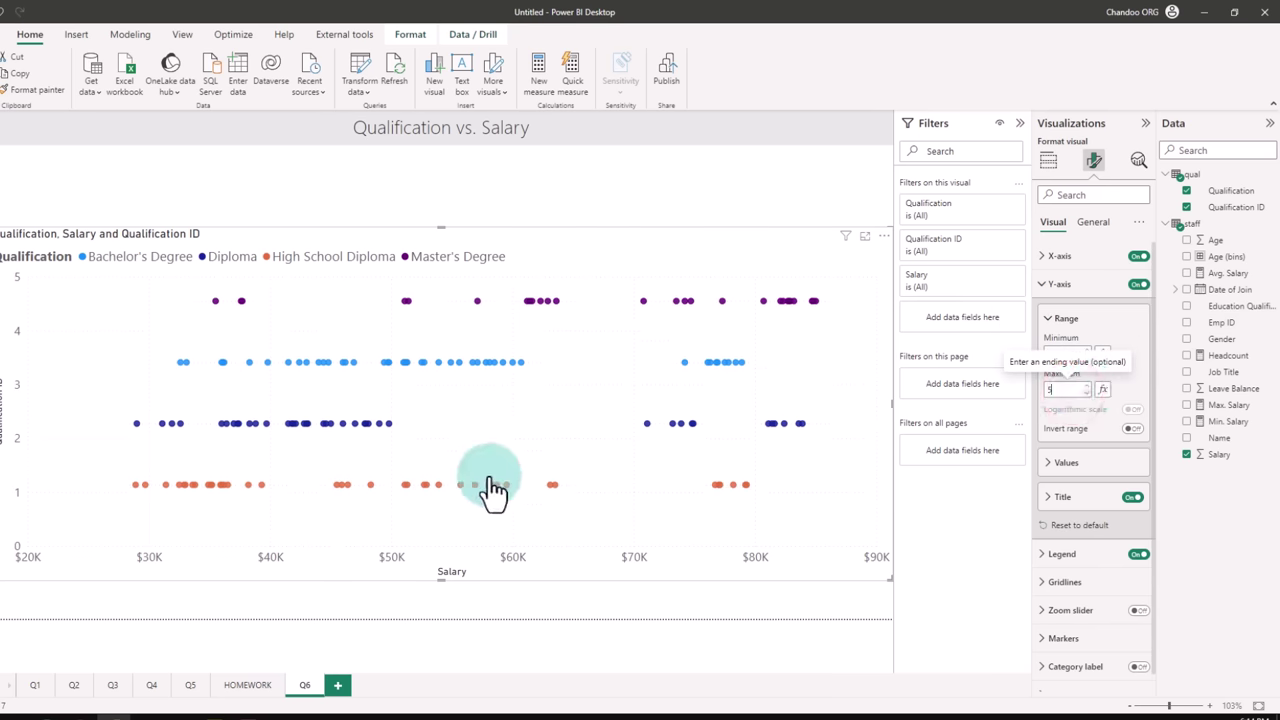
left_click(455, 519)
left_click(329, 531)
left_click(268, 533)
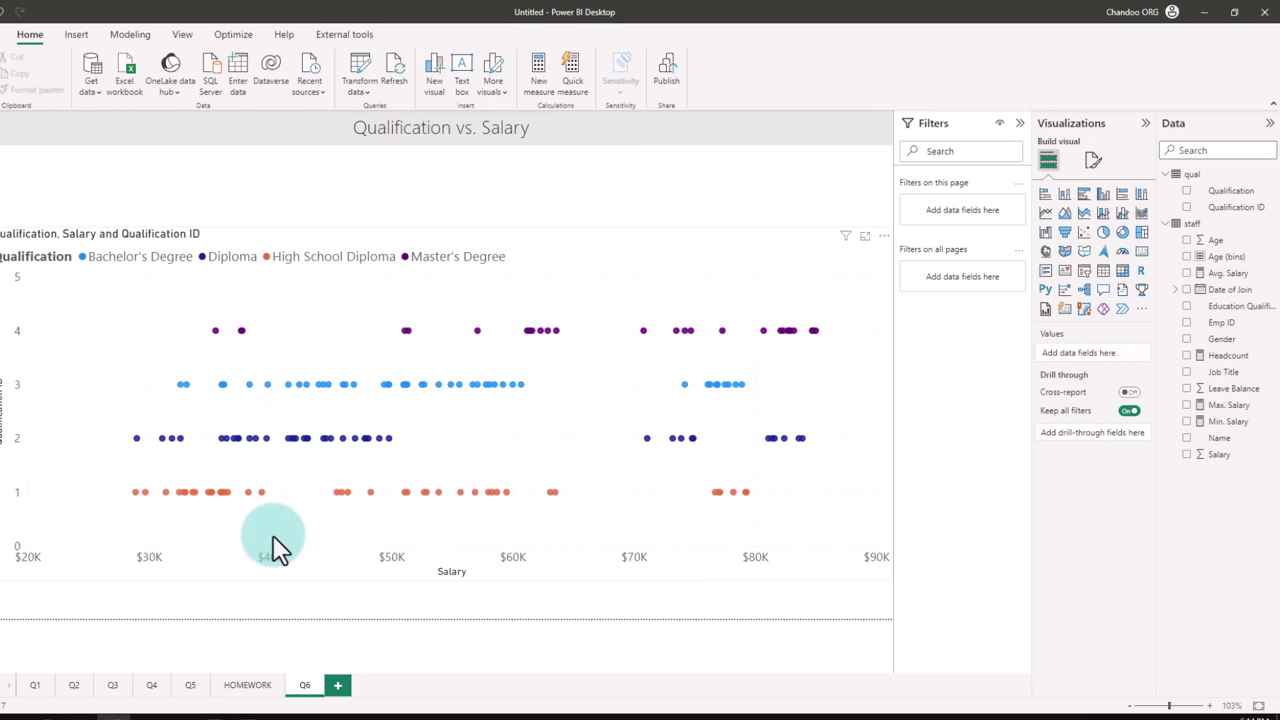
left_click(442, 504)
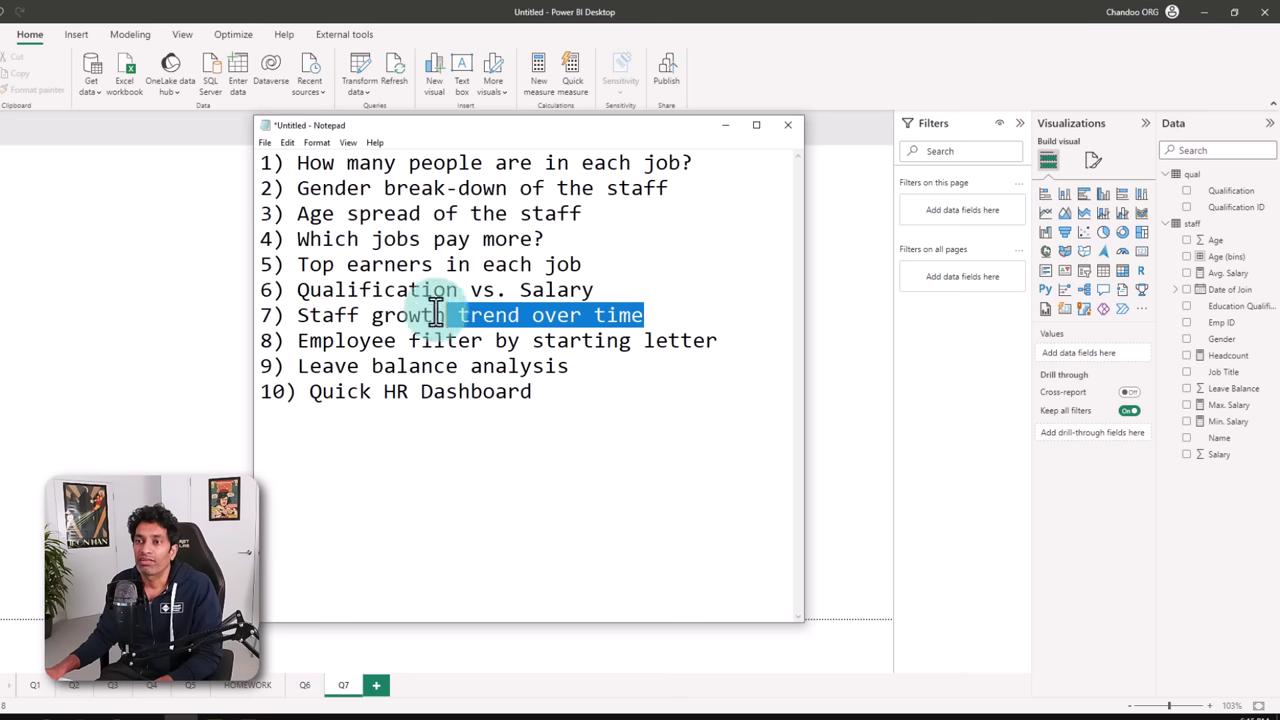
- For question 7, add a taller line chart to the Staff Growth page with Date of Join on the X-axis and Headcount on the Y-axis
left_click_drag(430, 308, 228, 310)
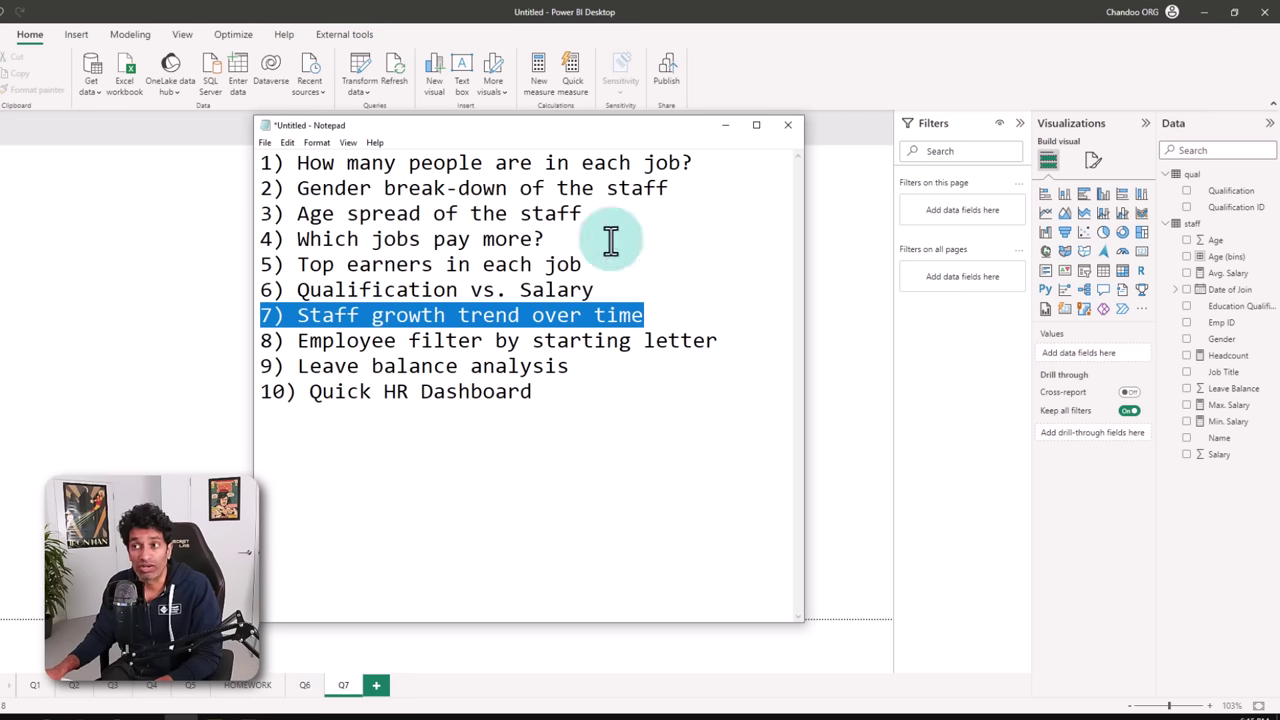
left_click(806, 271)
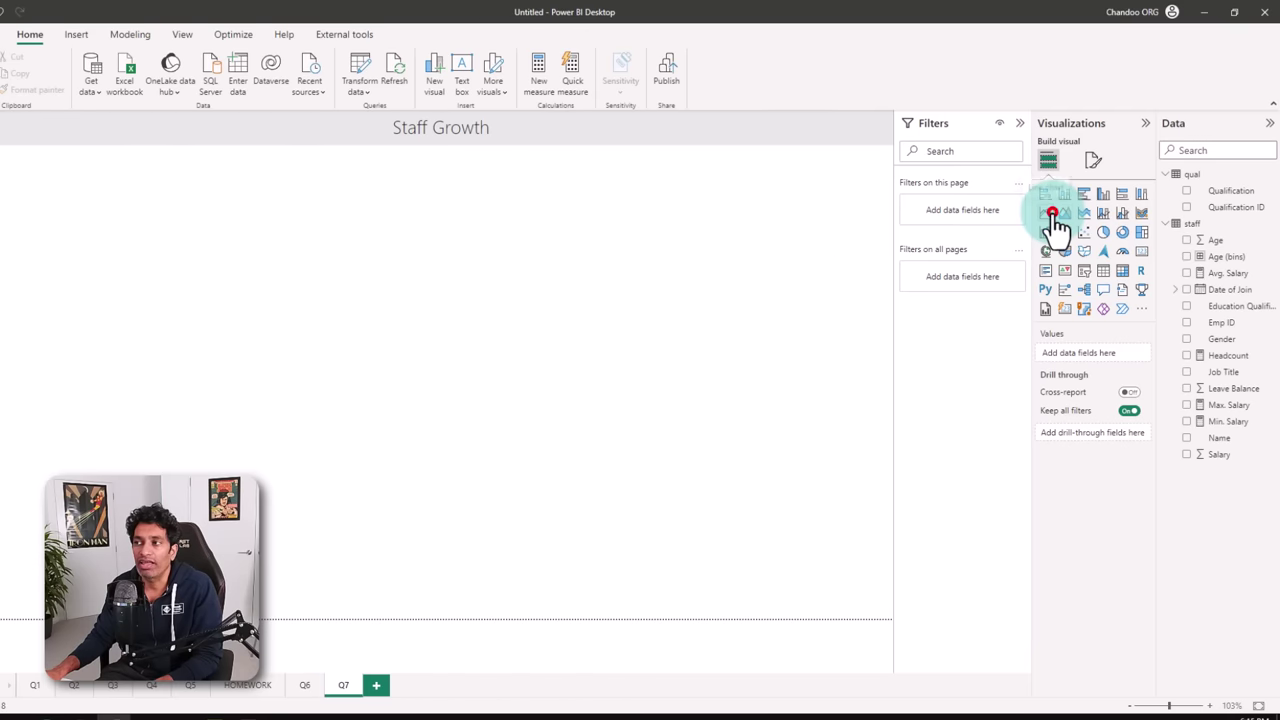
left_click(1047, 213)
left_click_drag(439, 330, 439, 546)
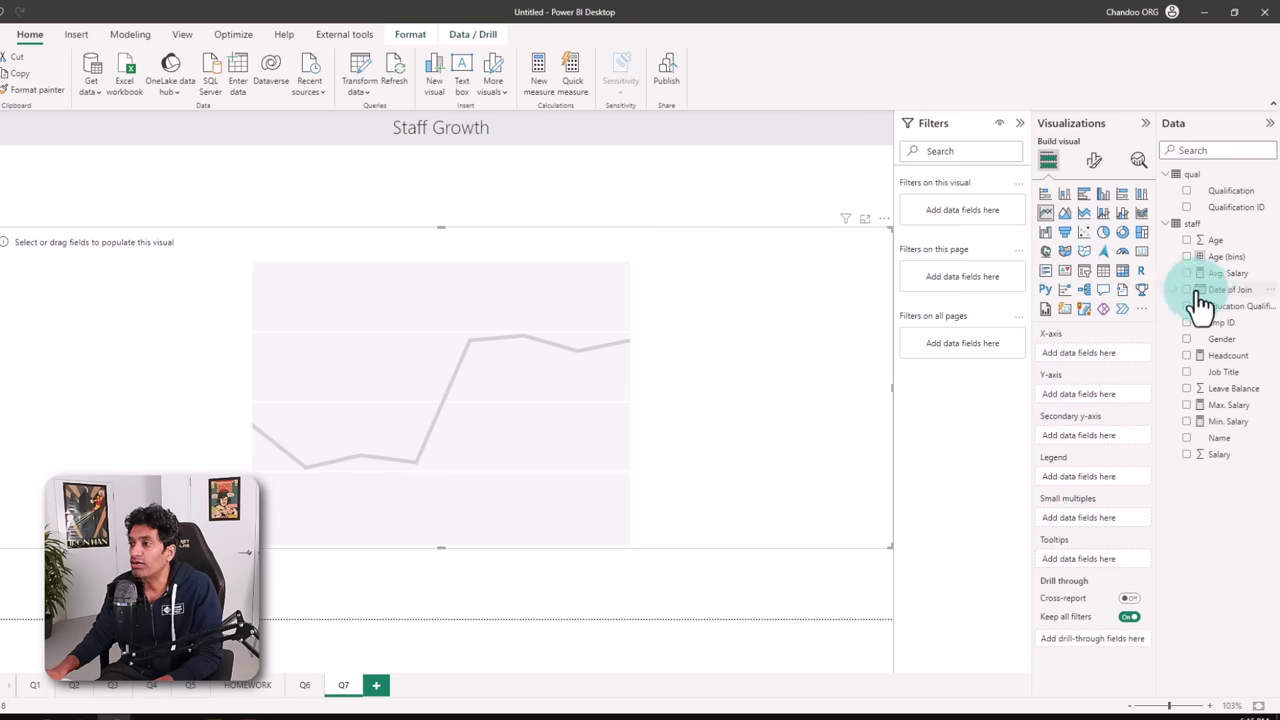
left_click_drag(1200, 300, 1113, 366)
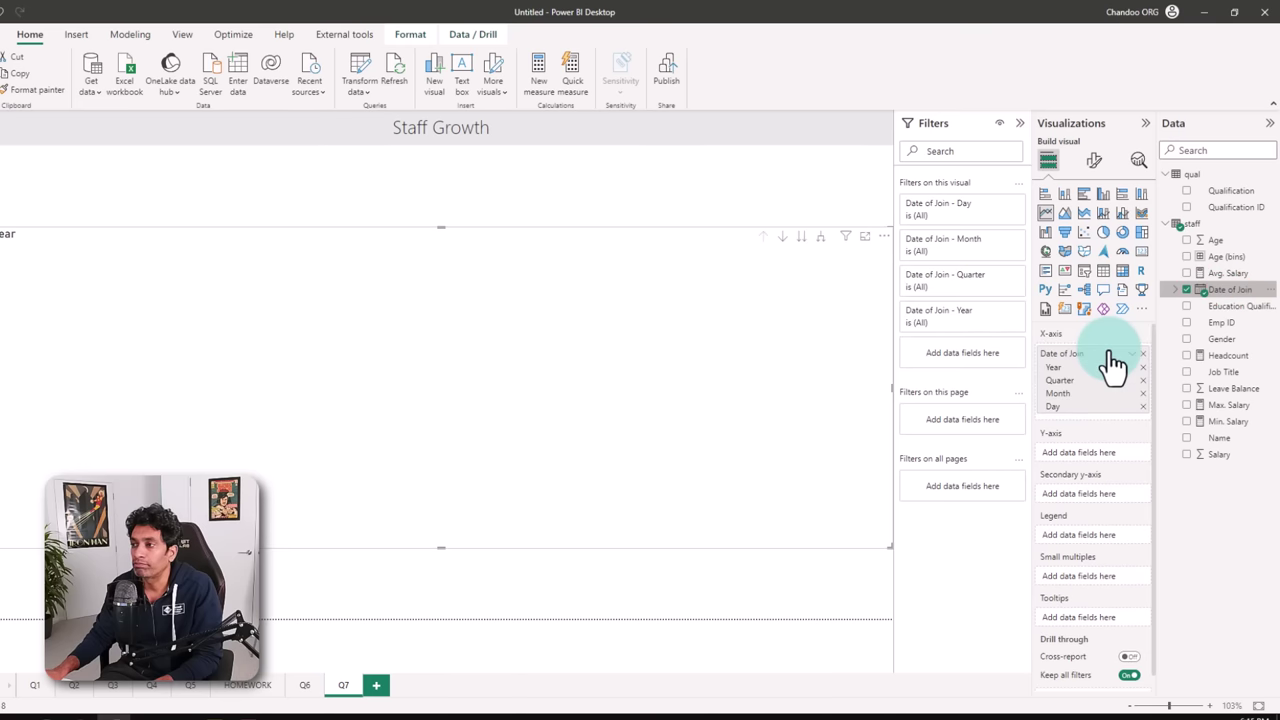
left_click_drag(1225, 355, 1098, 457)
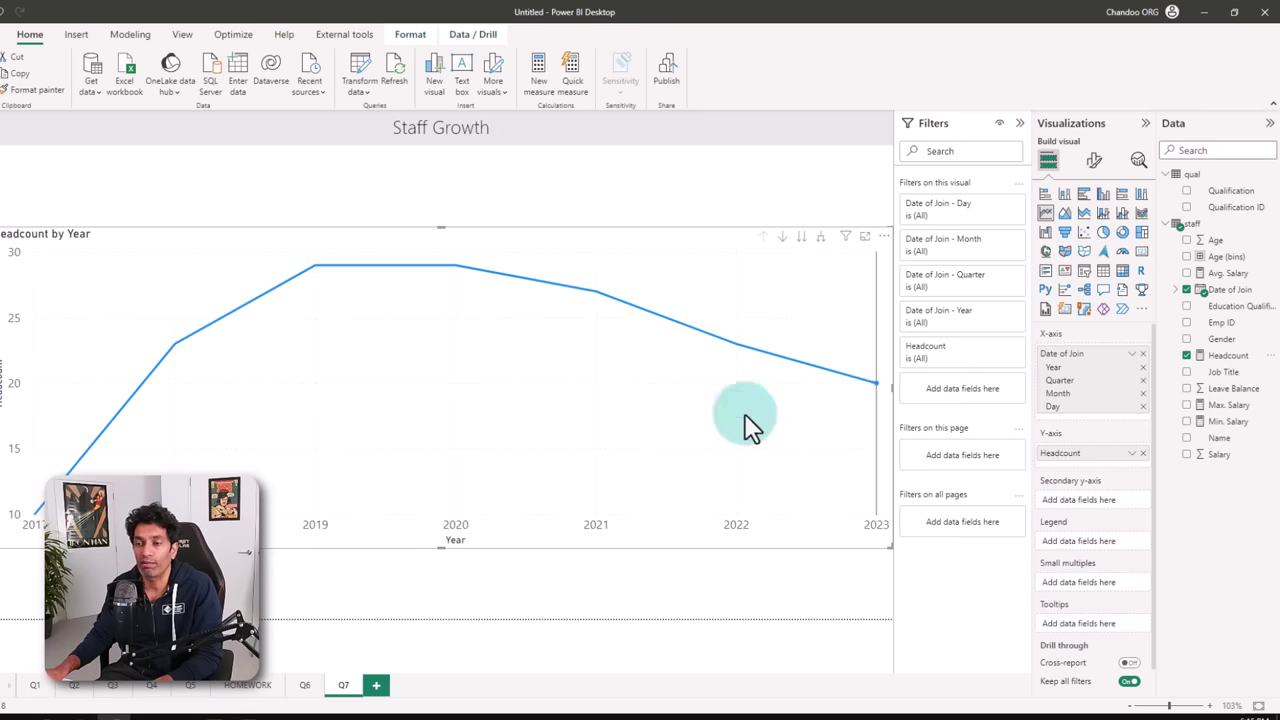
- Examine the headcount for individual joining years along the line chart
mouse_move(144, 366)
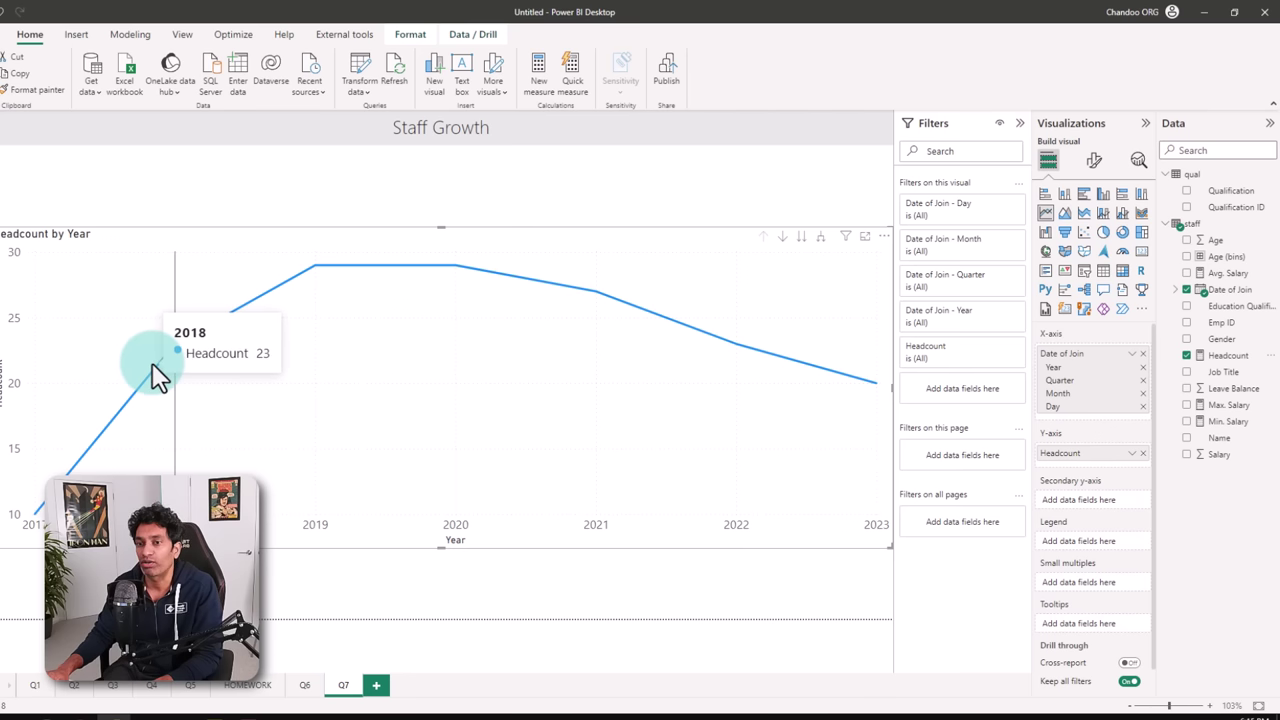
mouse_move(308, 312)
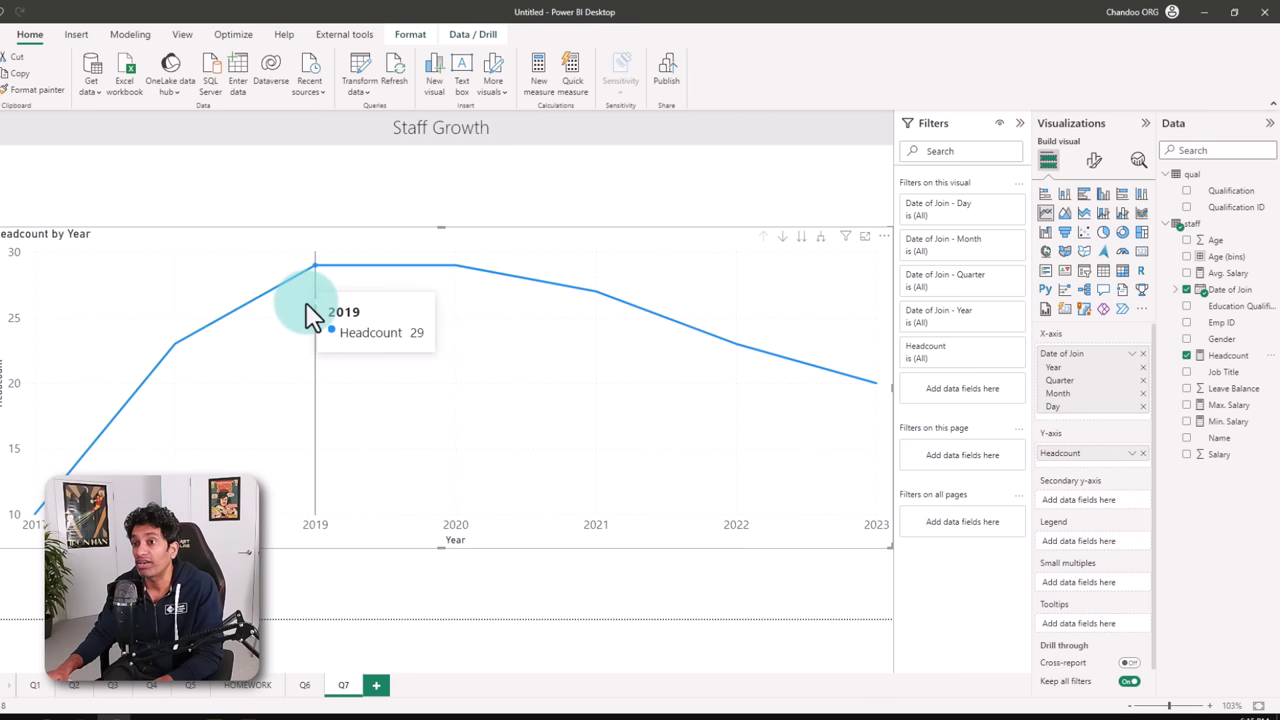
mouse_move(437, 290)
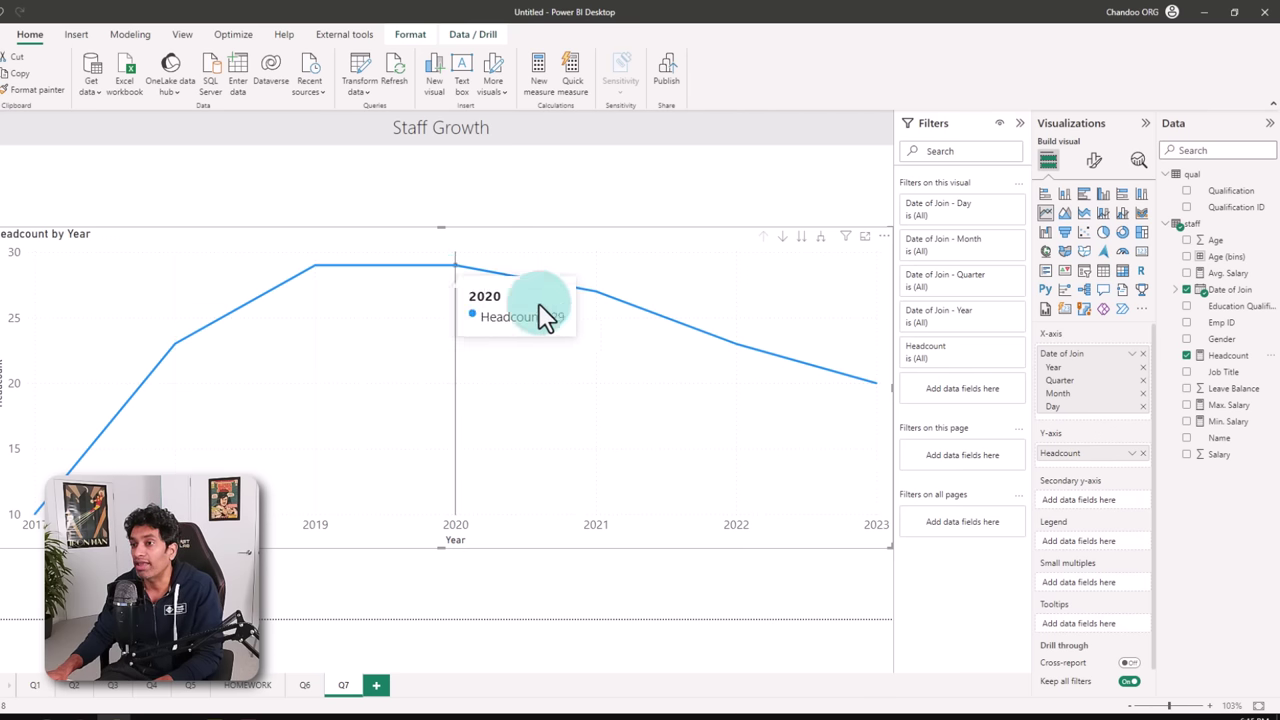
mouse_move(865, 377)
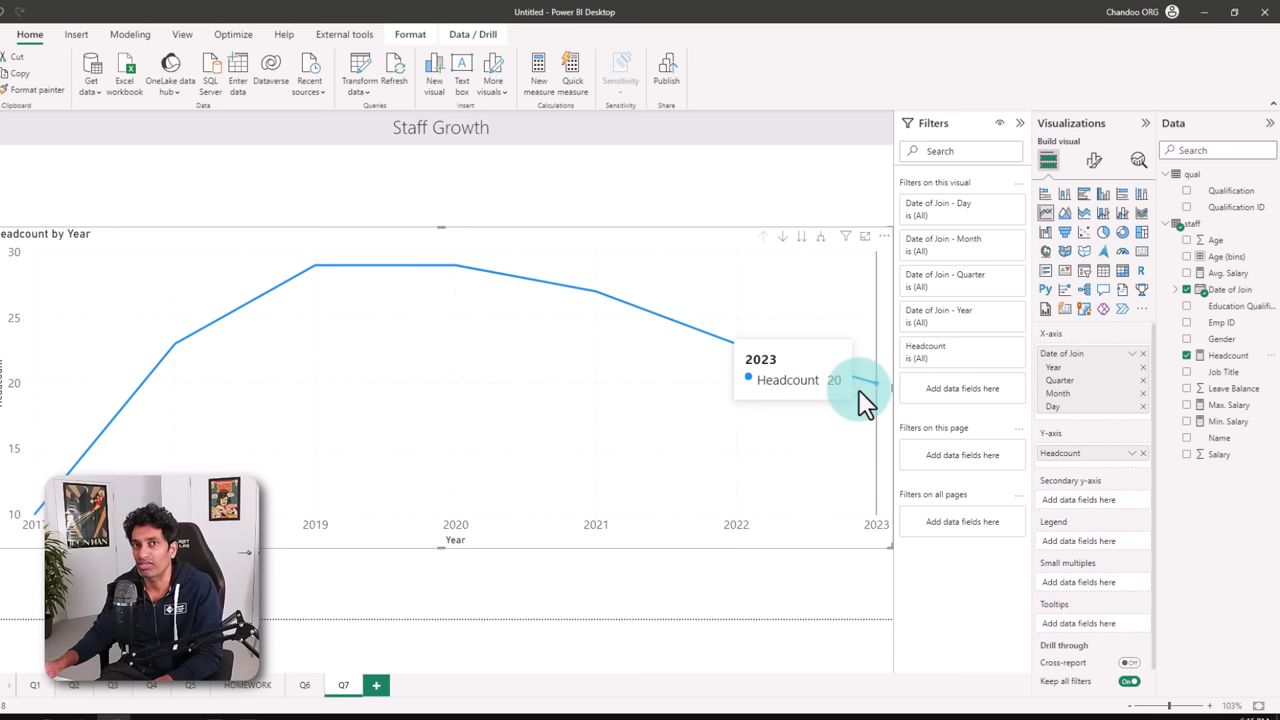
mouse_move(34, 470)
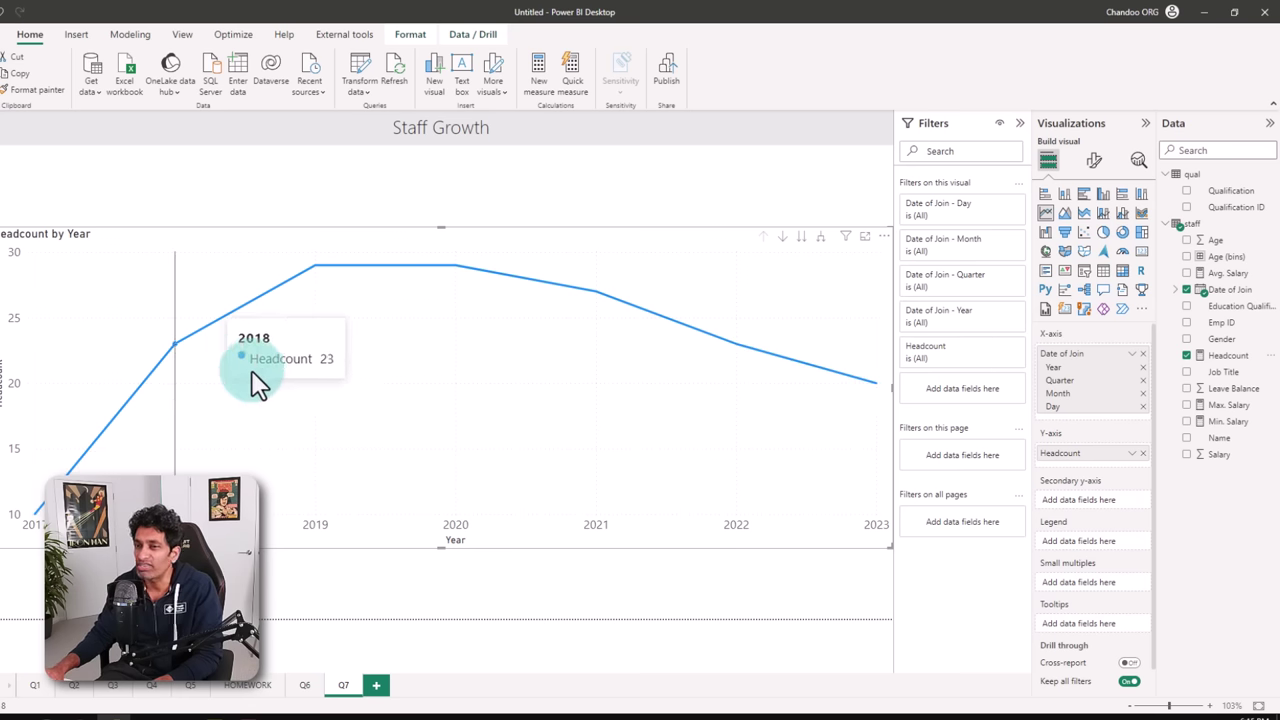
mouse_move(258, 380)
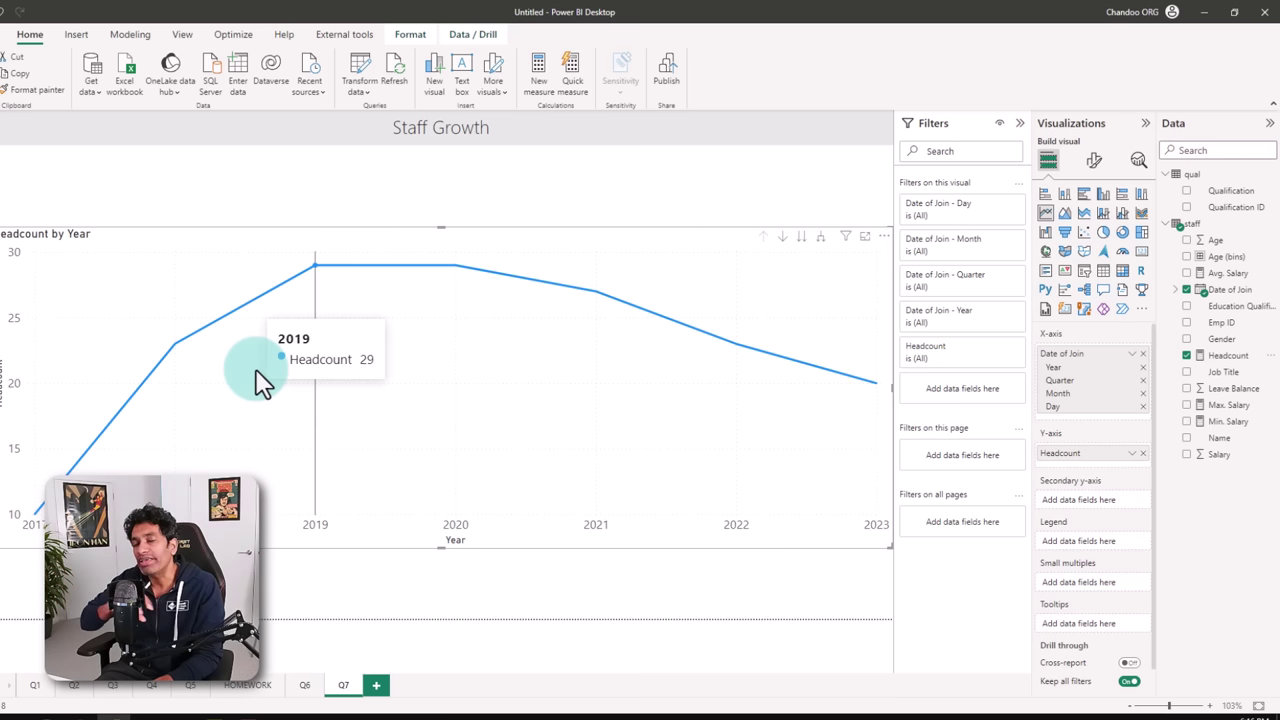
- Create a staff measure Cumulative Headcount calculating Headcount over all Date of Join values up to their LASTDATE, and add it to the line chart's Y-axis
left_click(618, 562)
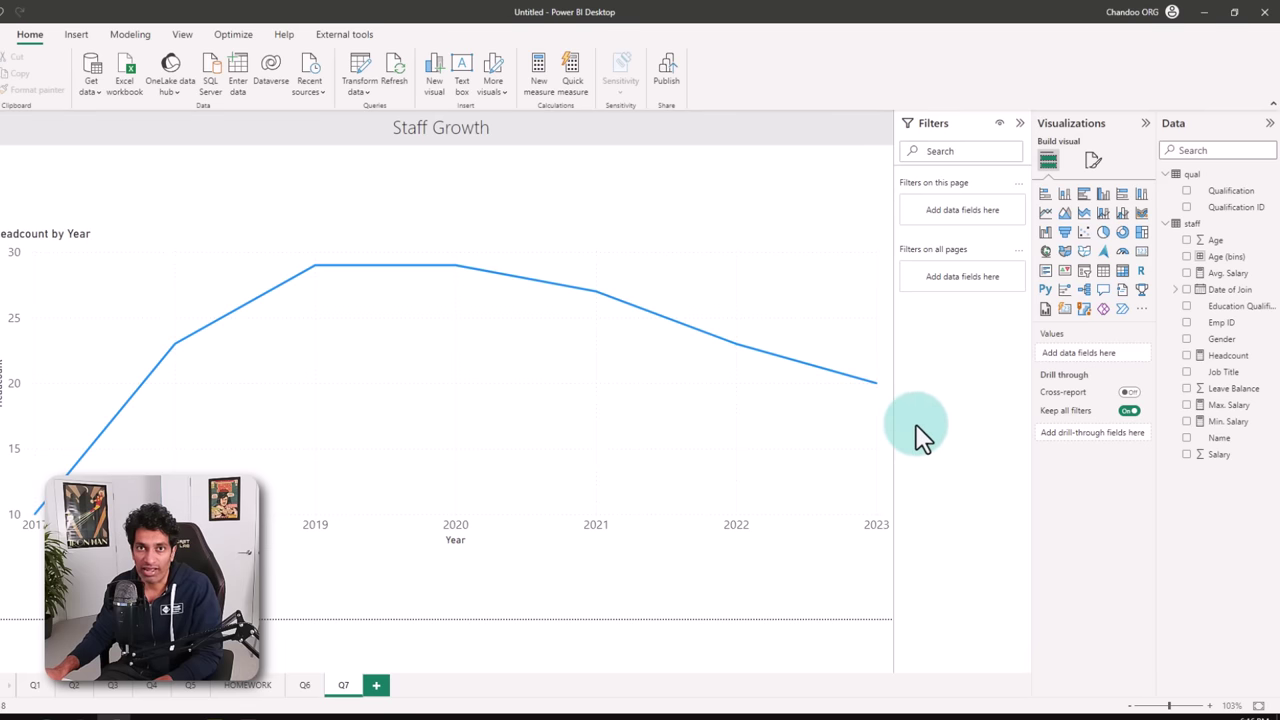
right_click(1192, 224)
left_click(1080, 233)
type("Cum")
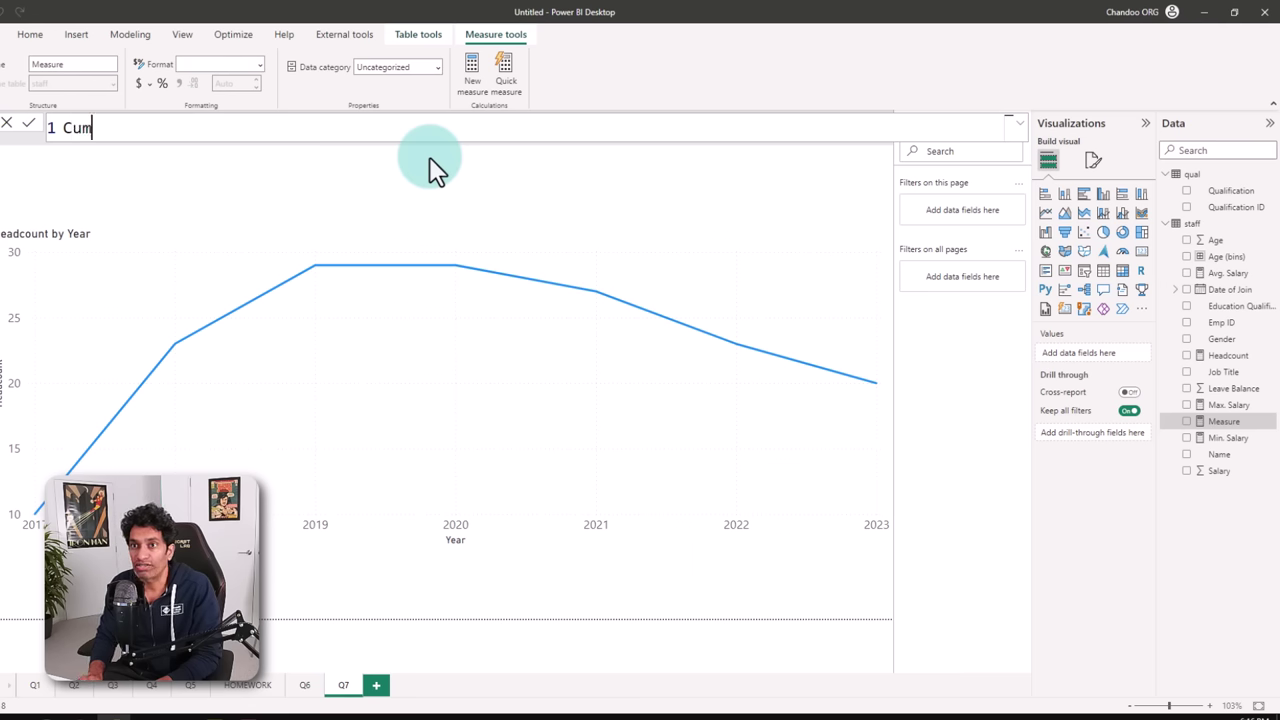
type("ulative Headcount =")
key("shift+Return")
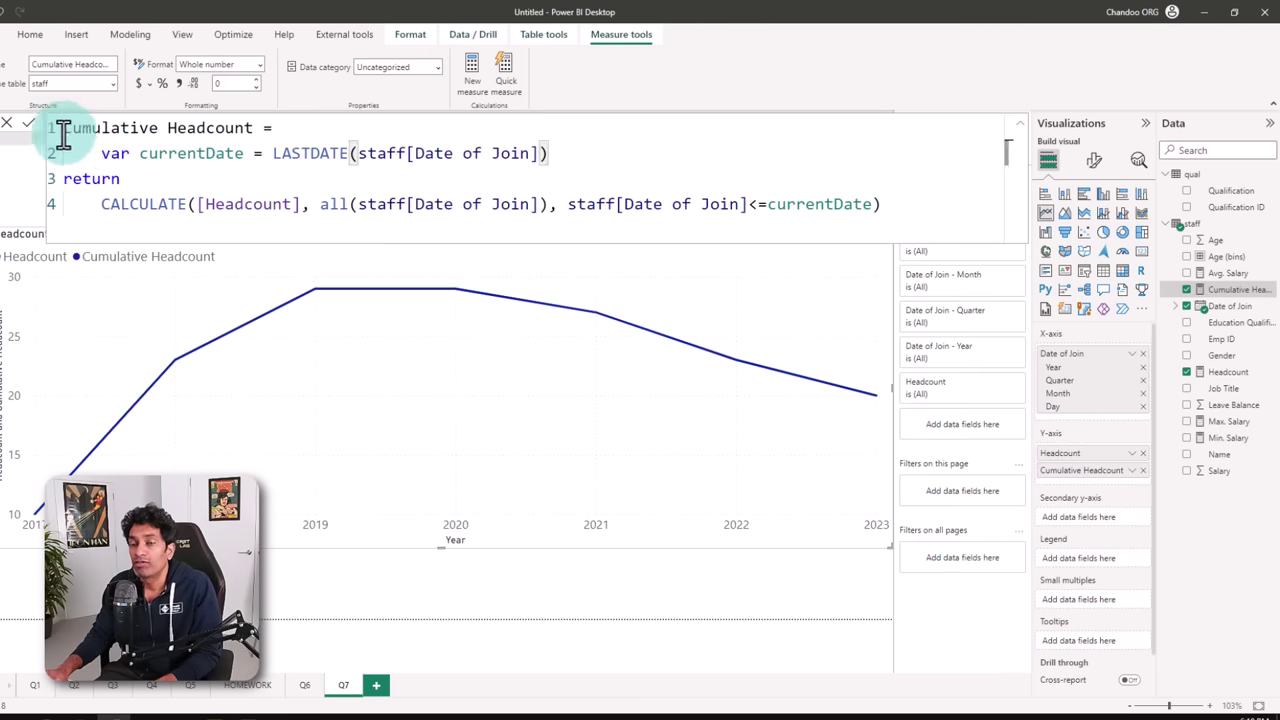
- Examine the Cumulative Headcount formula's parts: the LASTDATE variable, the all(staff[Date of Join]) filter and the comparison with currentDate
left_click_drag(58, 128, 931, 209)
left_click(907, 211)
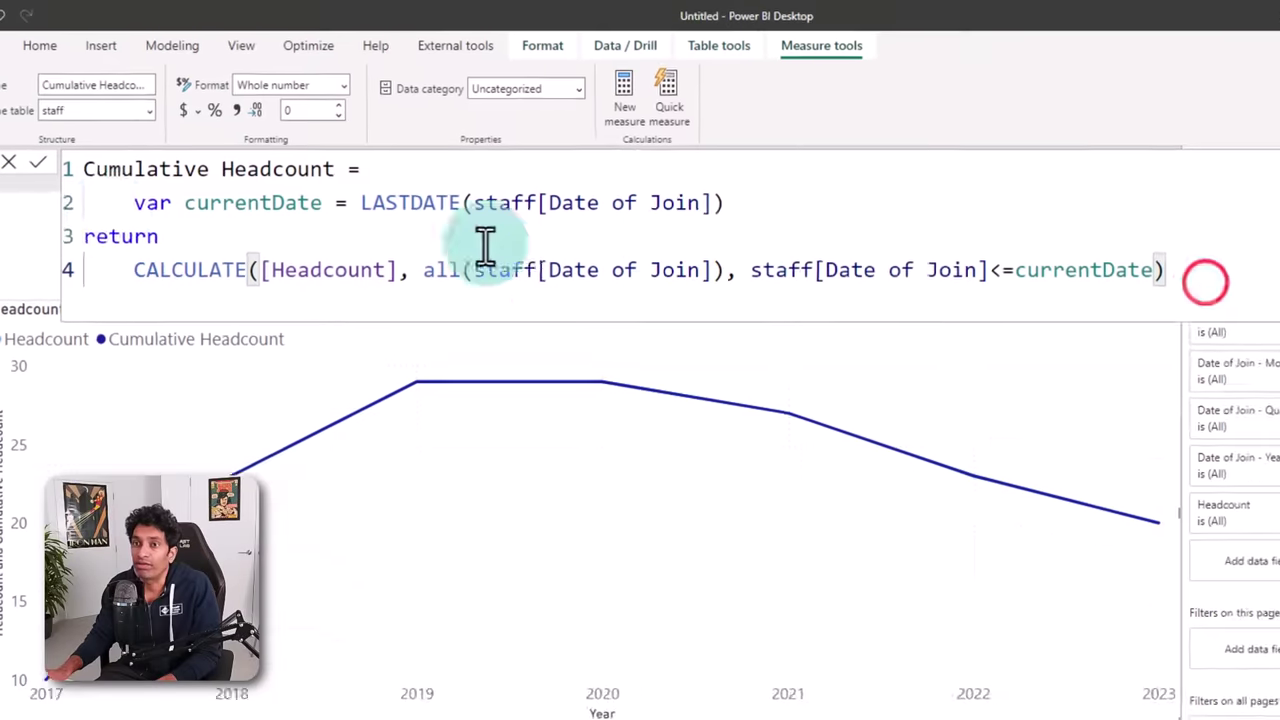
left_click_drag(140, 212, 768, 212)
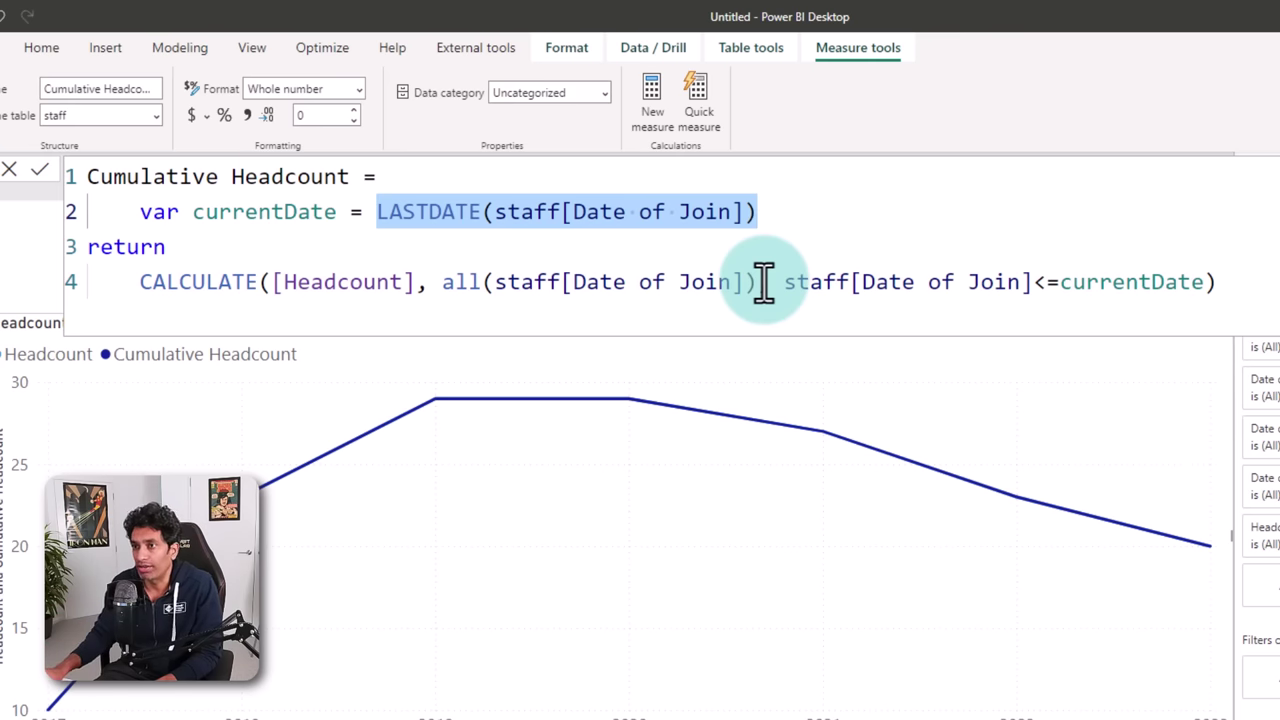
mouse_move(826, 712)
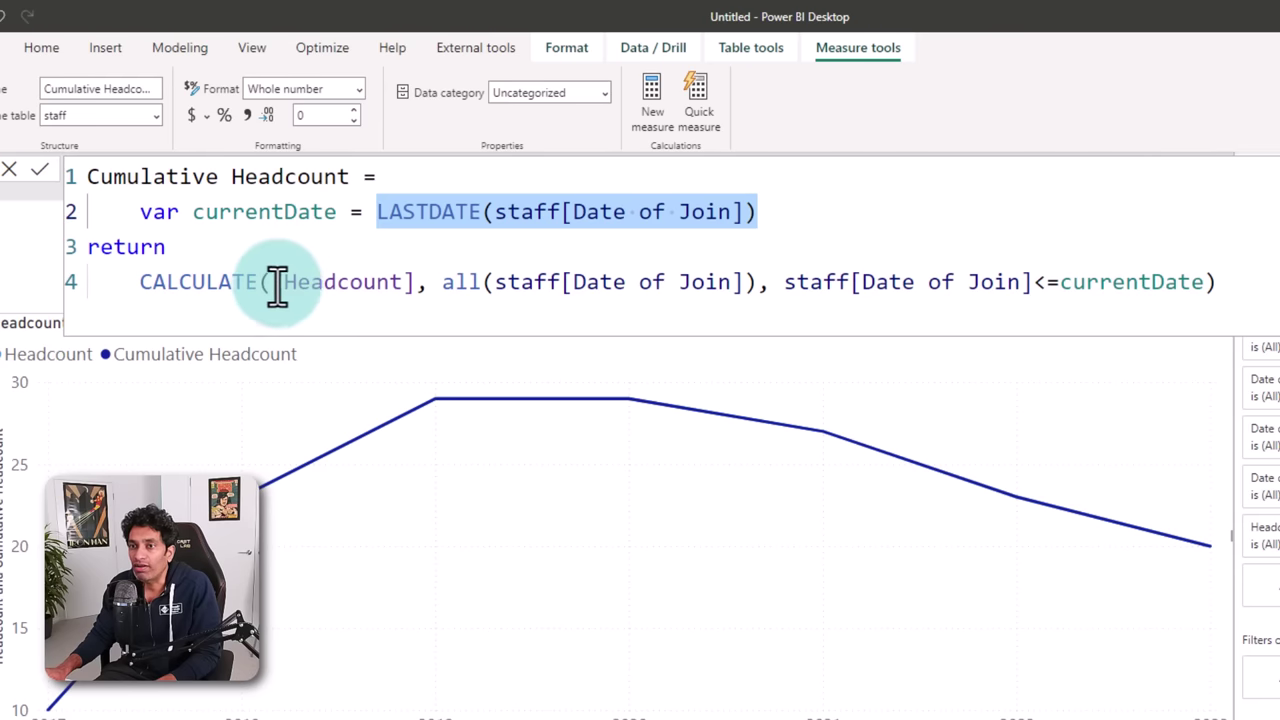
left_click_drag(271, 281, 800, 312)
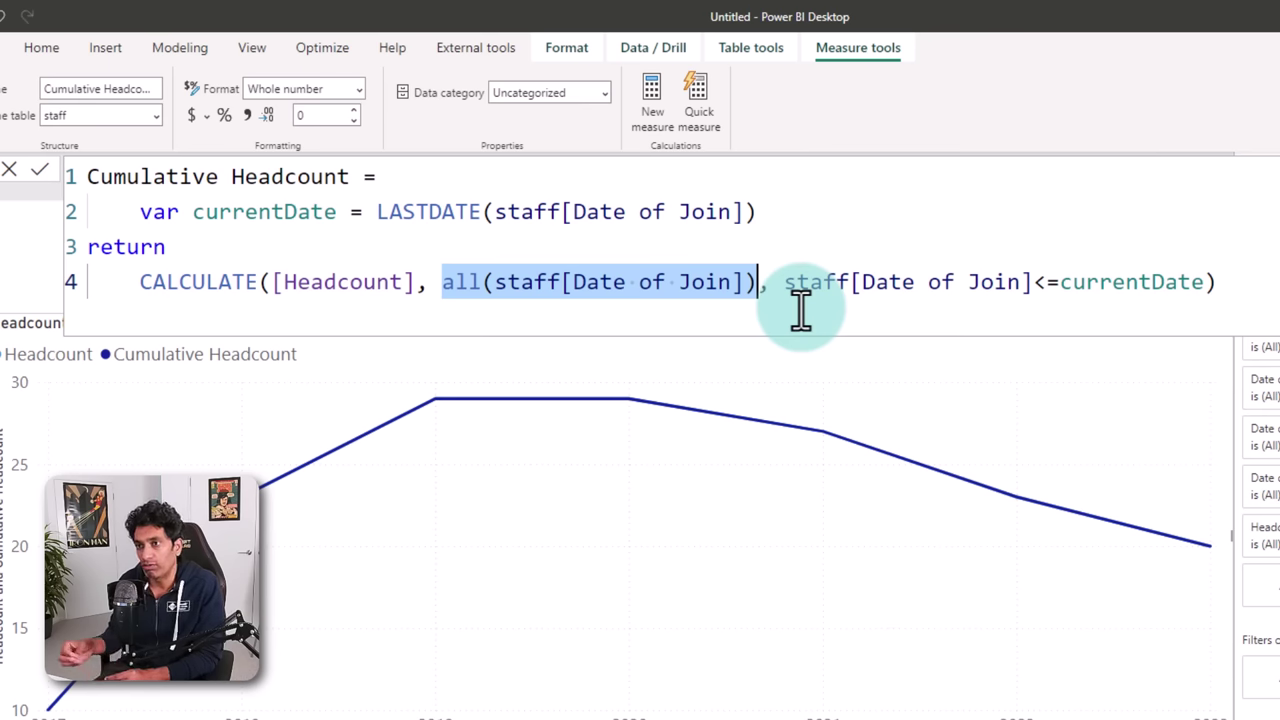
double_click(461, 282)
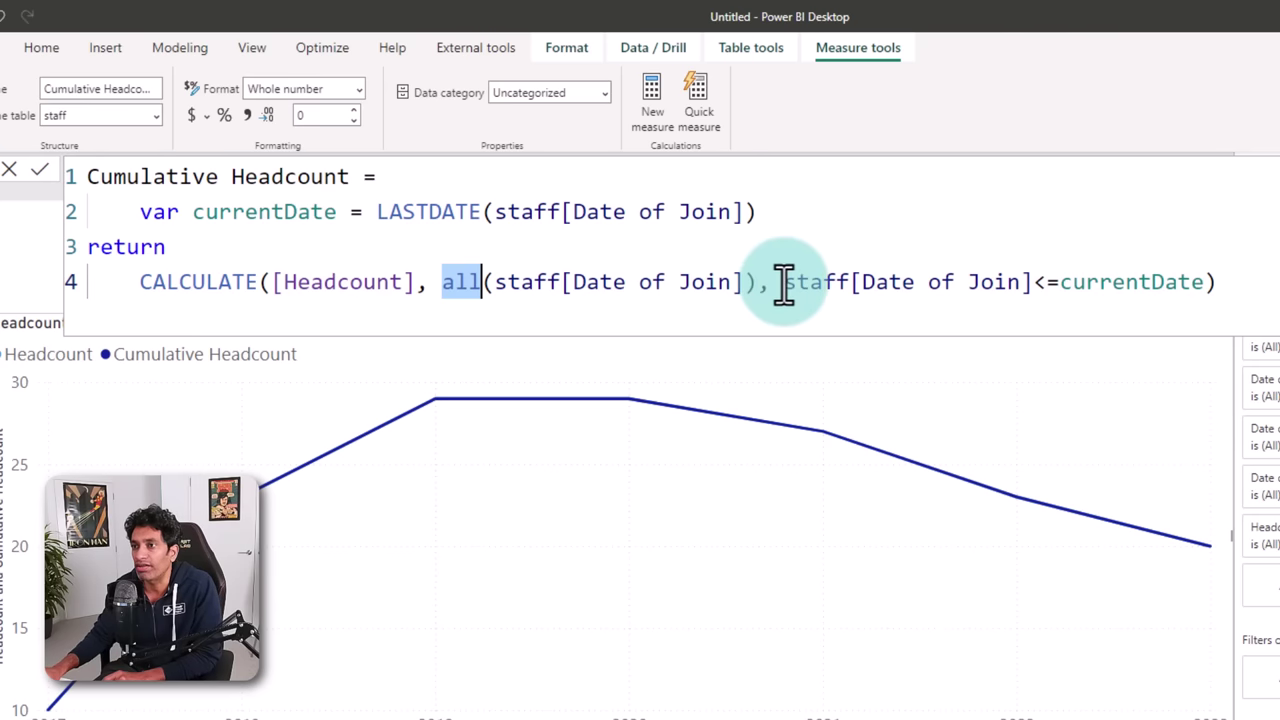
left_click_drag(782, 281, 1036, 282)
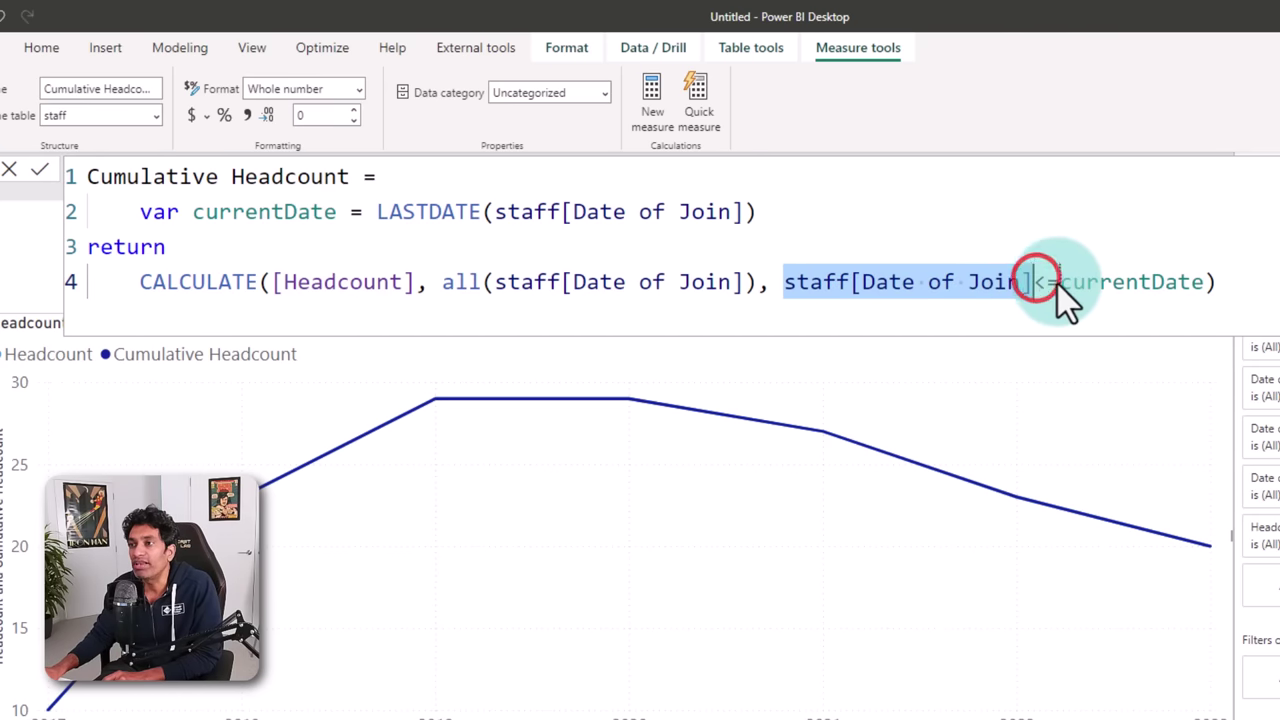
double_click(1182, 282)
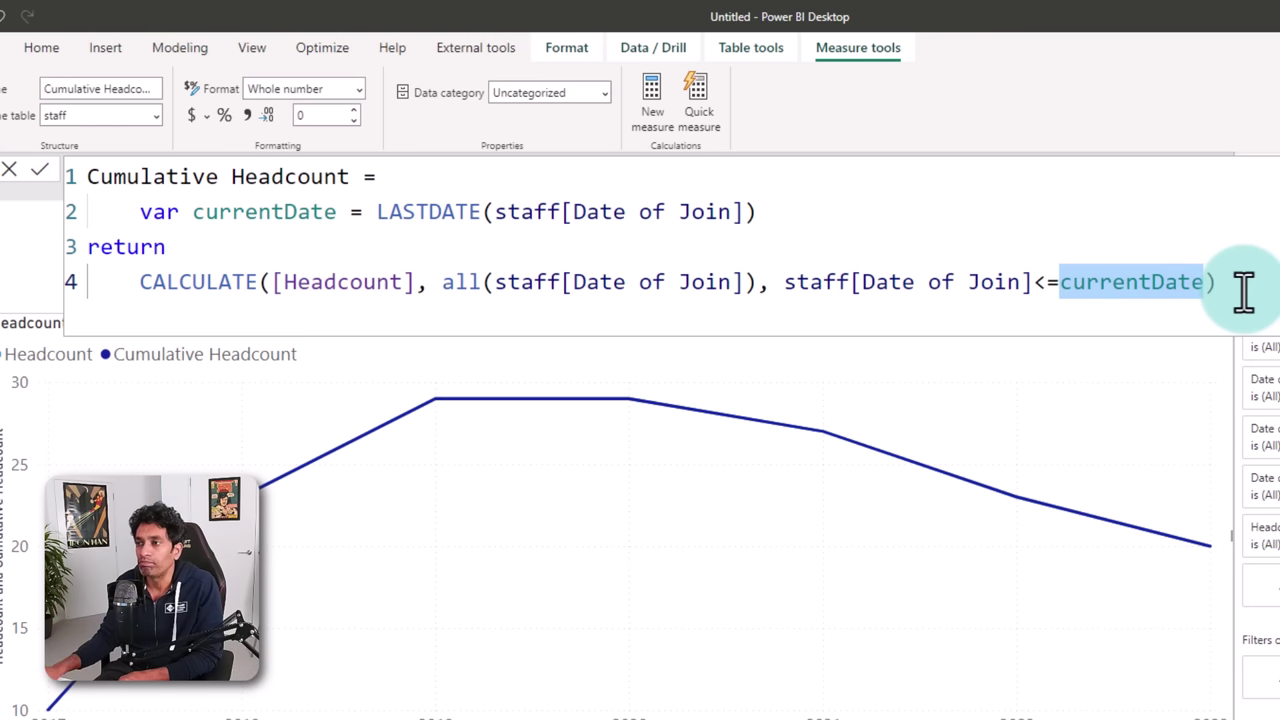
left_click_drag(1243, 288, 80, 195)
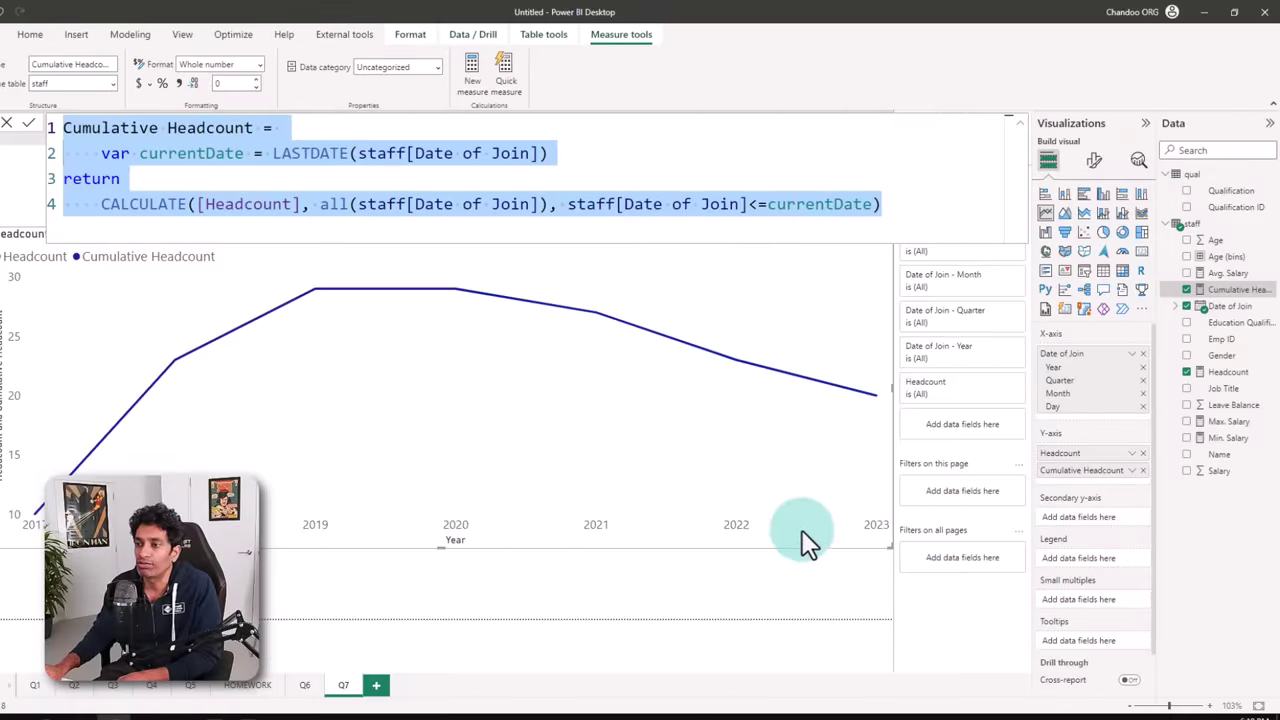
- Remove Cumulative Headcount from the line chart's Y-axis and add it back
left_click(774, 552)
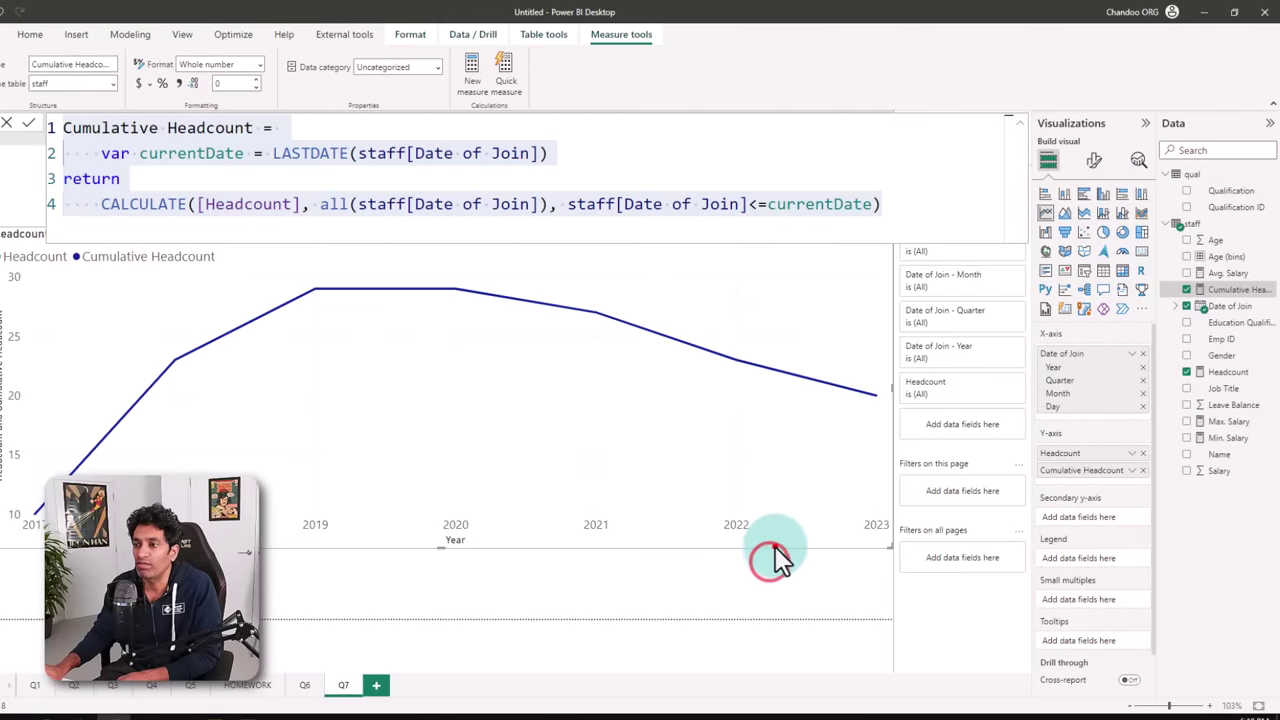
left_click(755, 577)
left_click(652, 537)
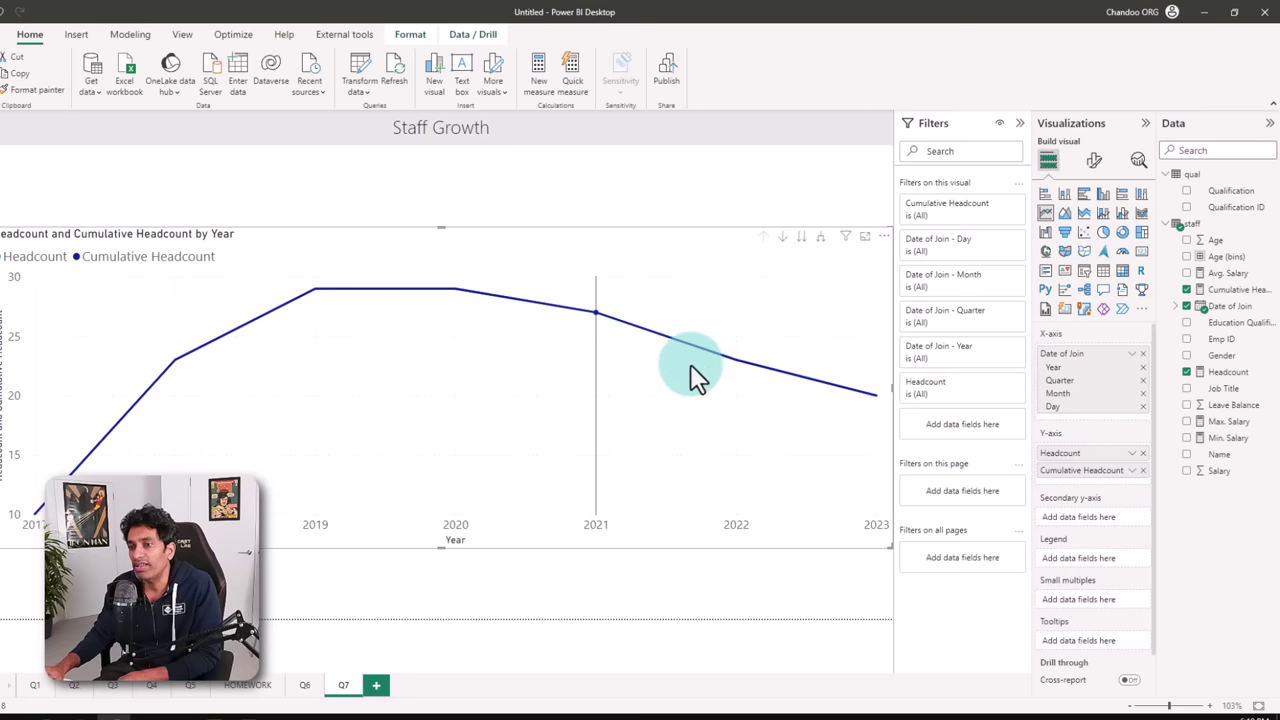
left_click(1142, 470)
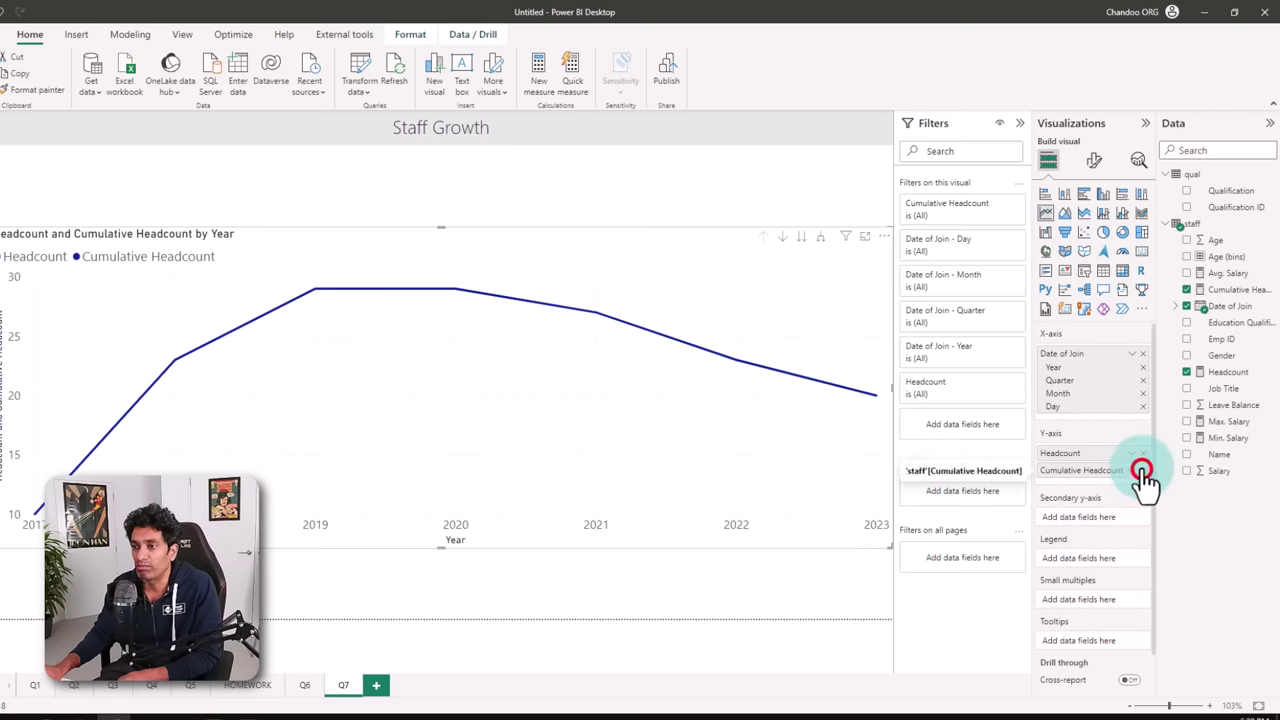
left_click(1187, 289)
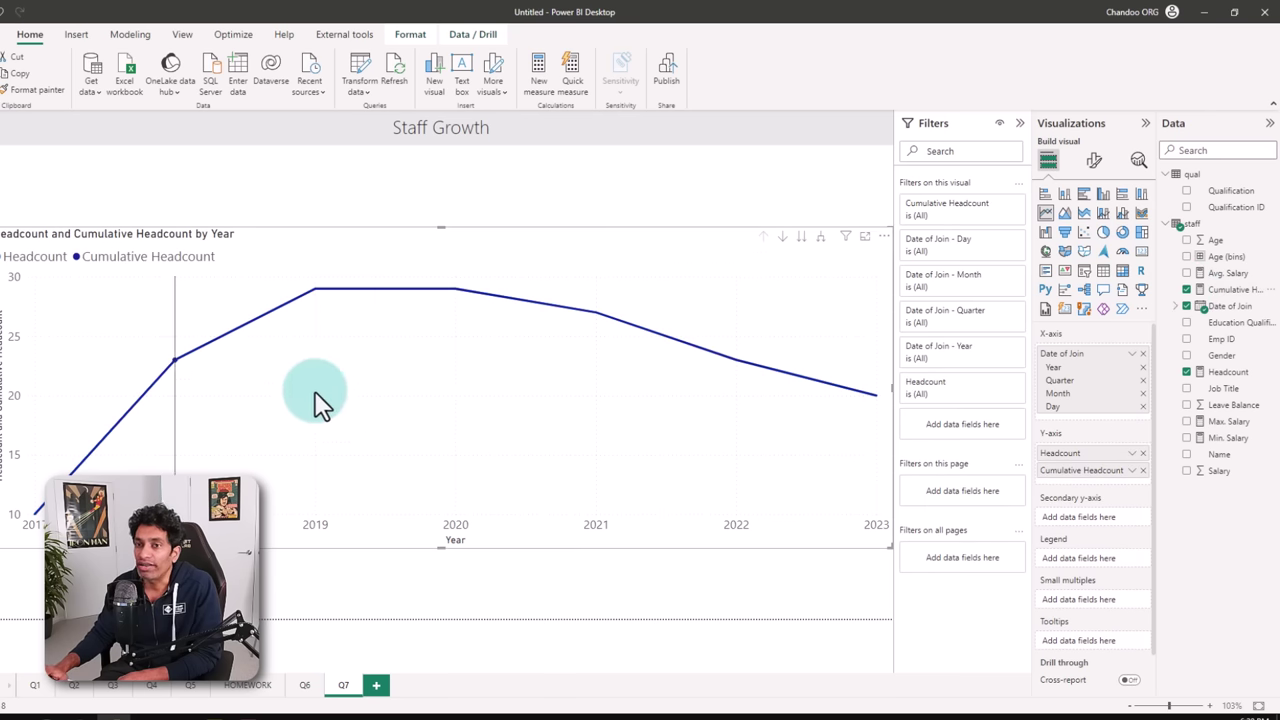
- Compare the chart's Date of Join hierarchy on the X-axis with the staff[Date of Join] reference in the Cumulative Headcount measure
mouse_move(556, 398)
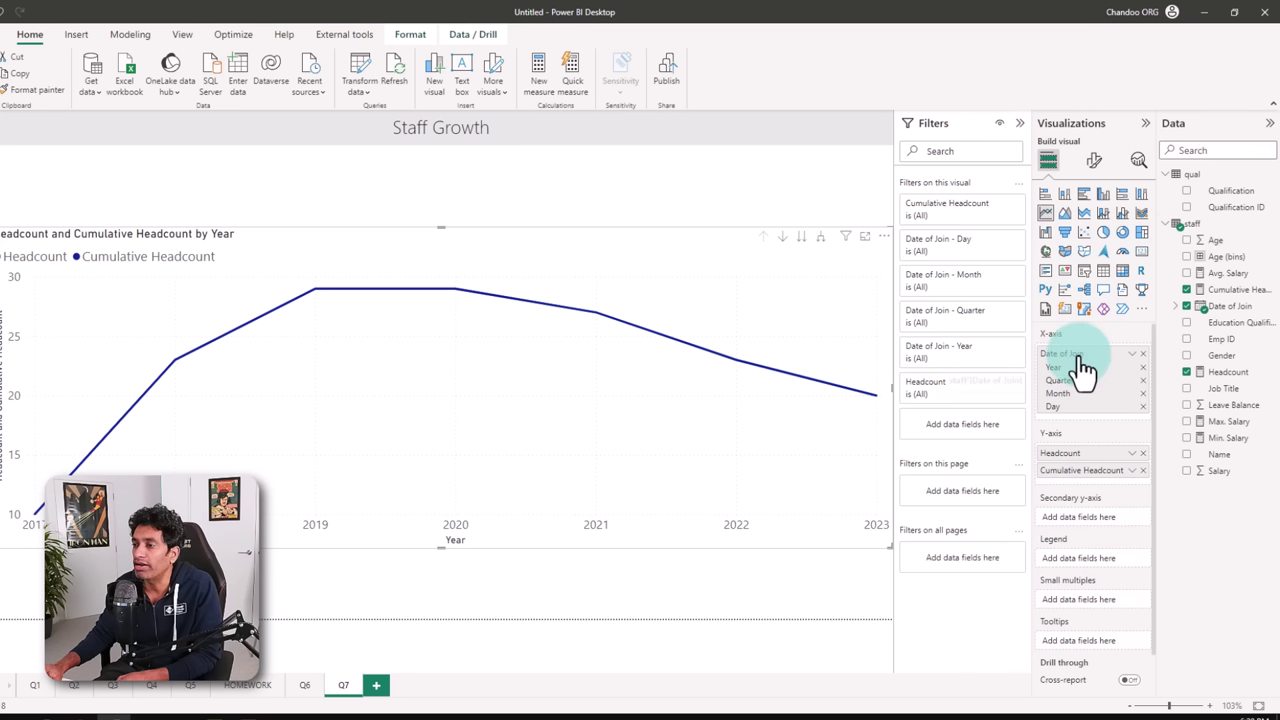
mouse_move(1083, 368)
left_mouse_down()
mouse_move(1066, 371)
mouse_move(1135, 368)
mouse_move(1068, 385)
mouse_move(1068, 425)
mouse_move(1088, 428)
left_mouse_up()
left_click(1240, 289)
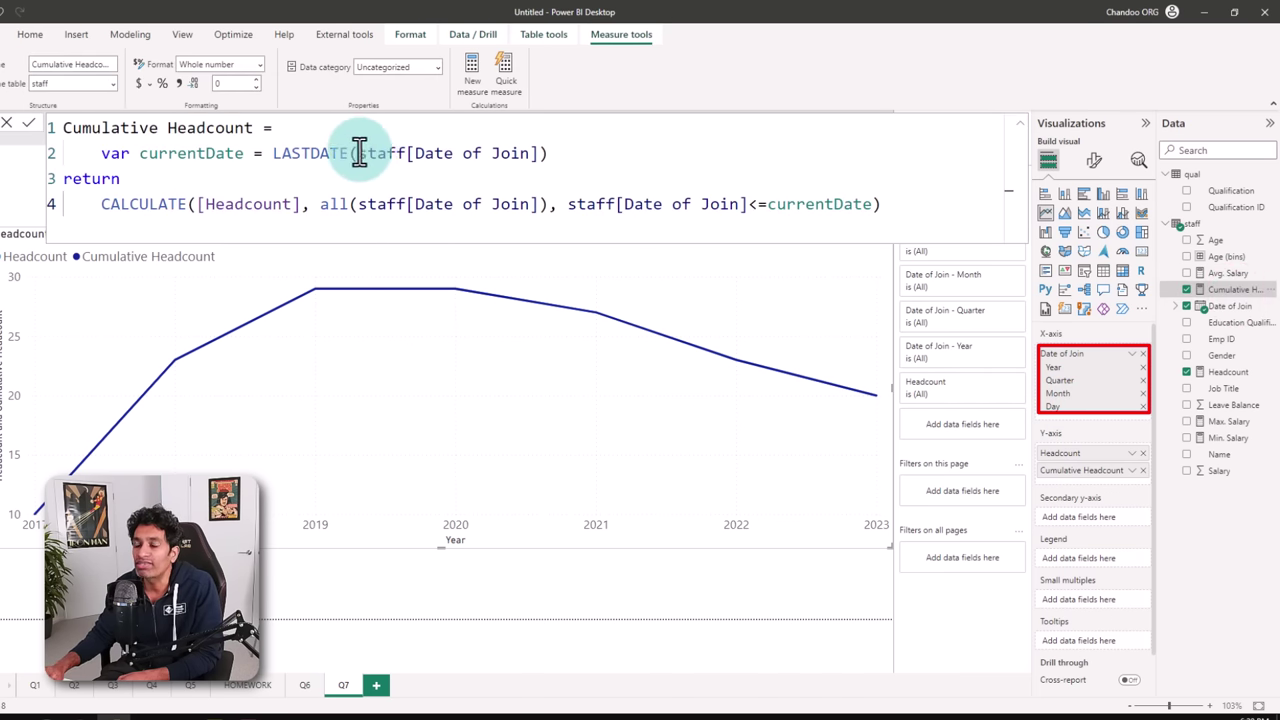
left_click_drag(358, 153, 543, 153)
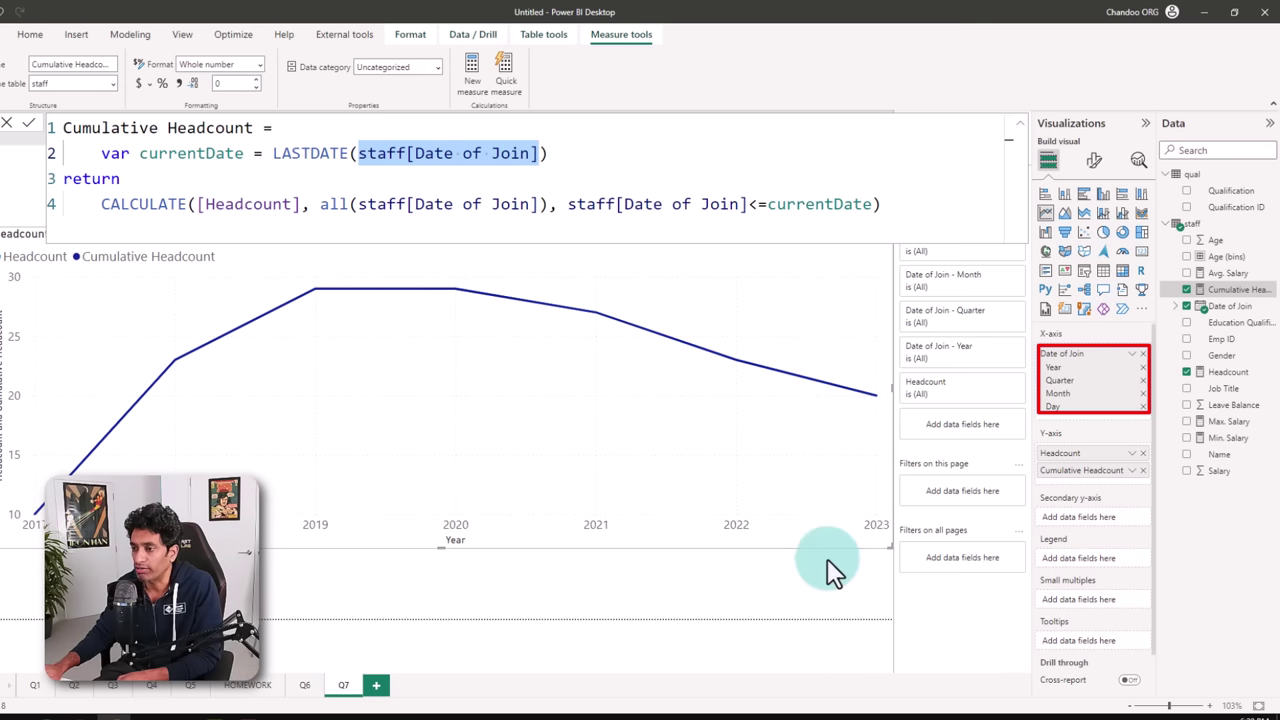
left_click(783, 540)
left_click(796, 569)
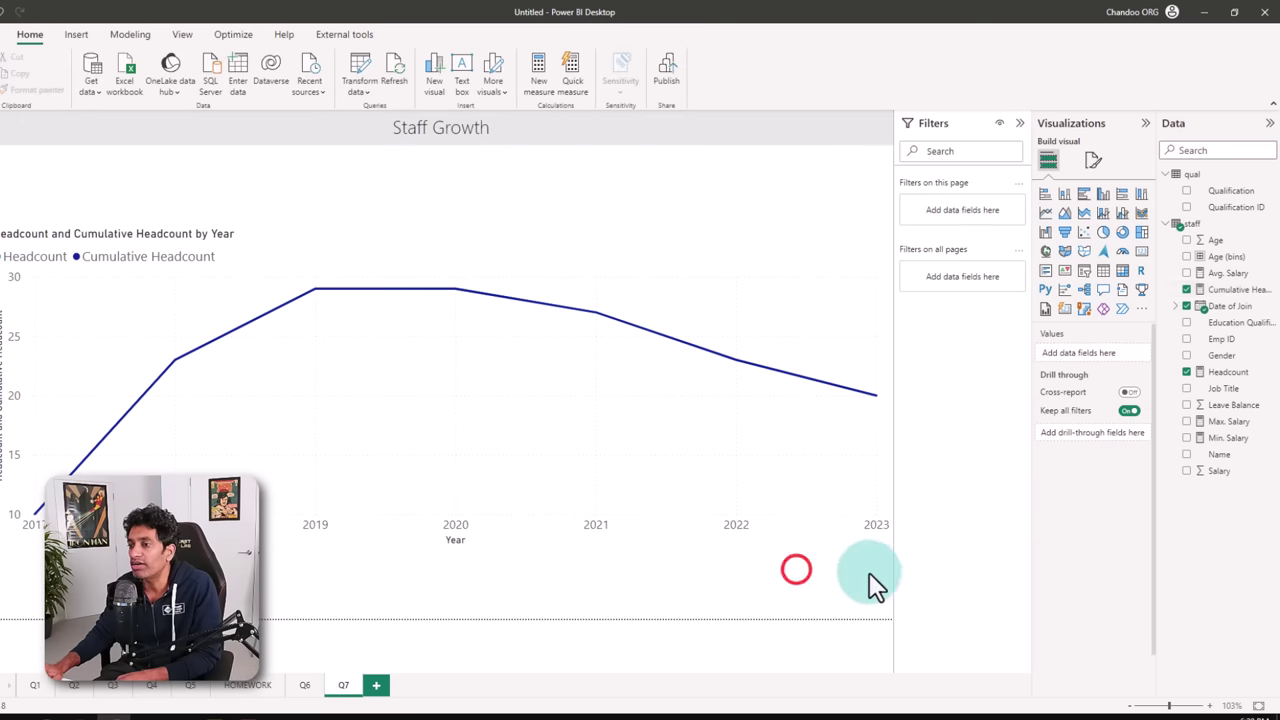
- Use plain Date of Join instead of its date hierarchy on the line chart's X-axis, and remove Headcount from the Y-axis
left_click(810, 538)
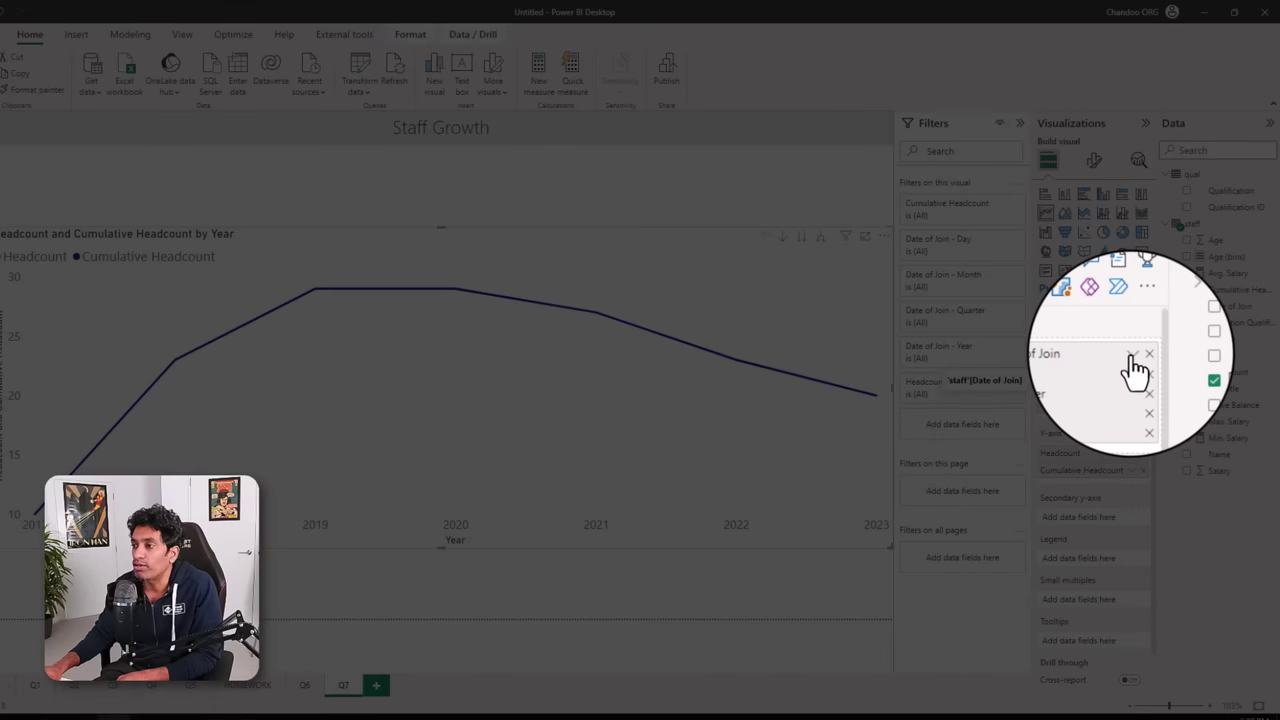
left_click(1132, 353)
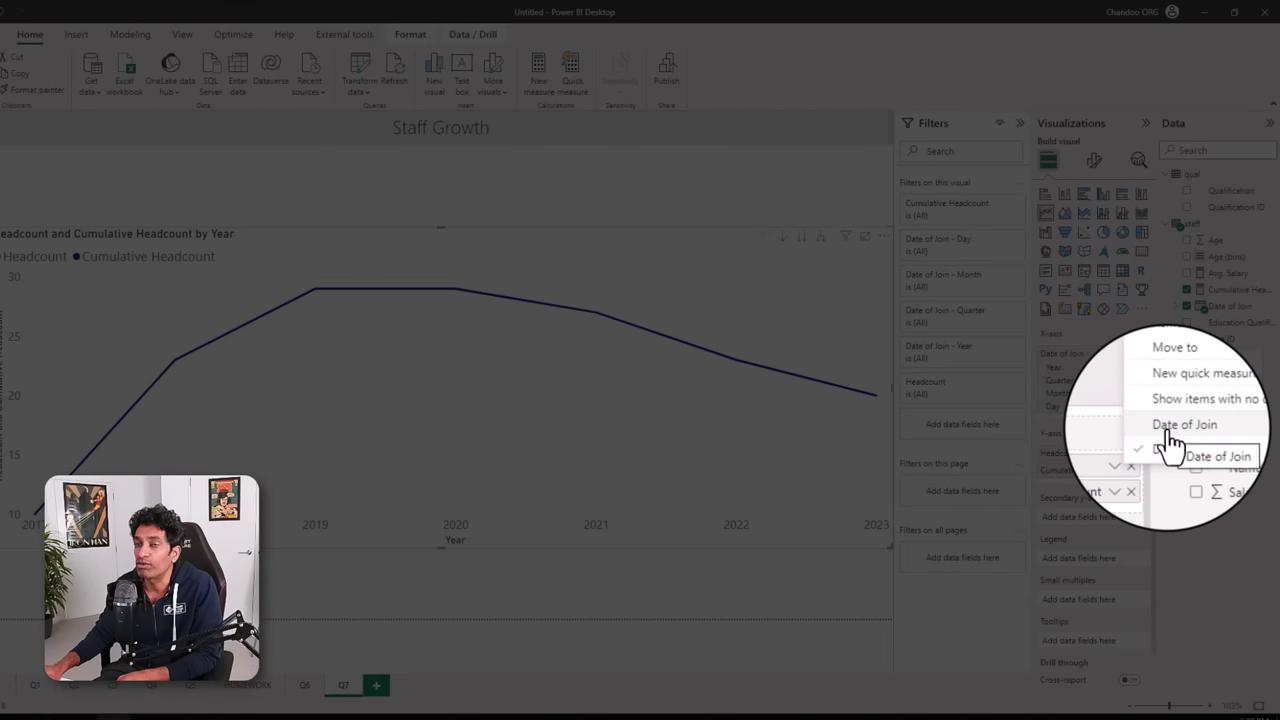
left_click(1168, 433)
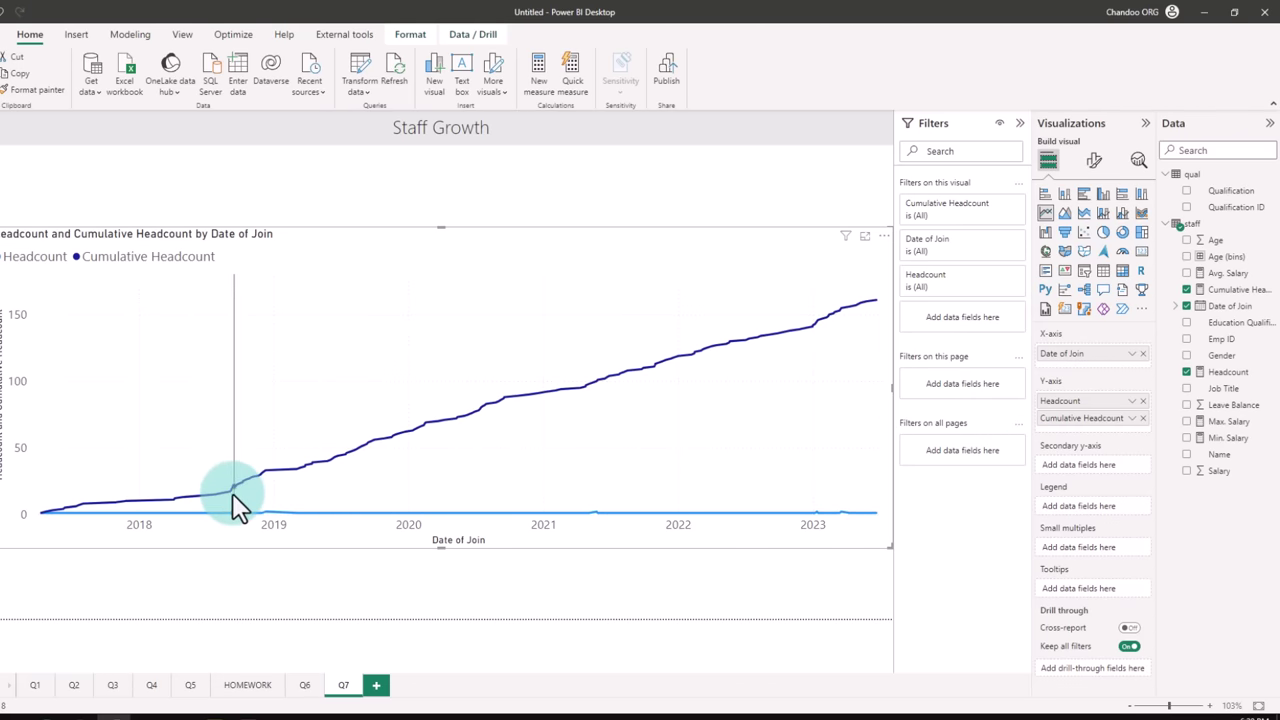
mouse_move(231, 492)
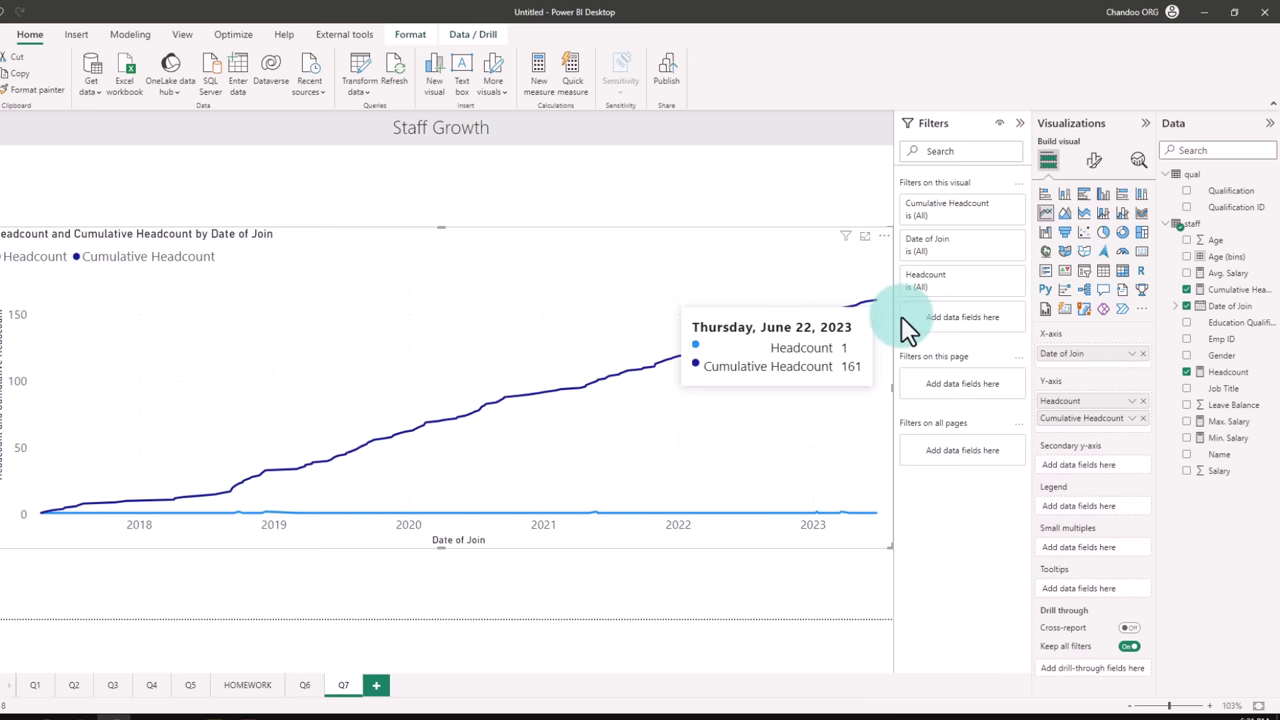
left_click(1142, 401)
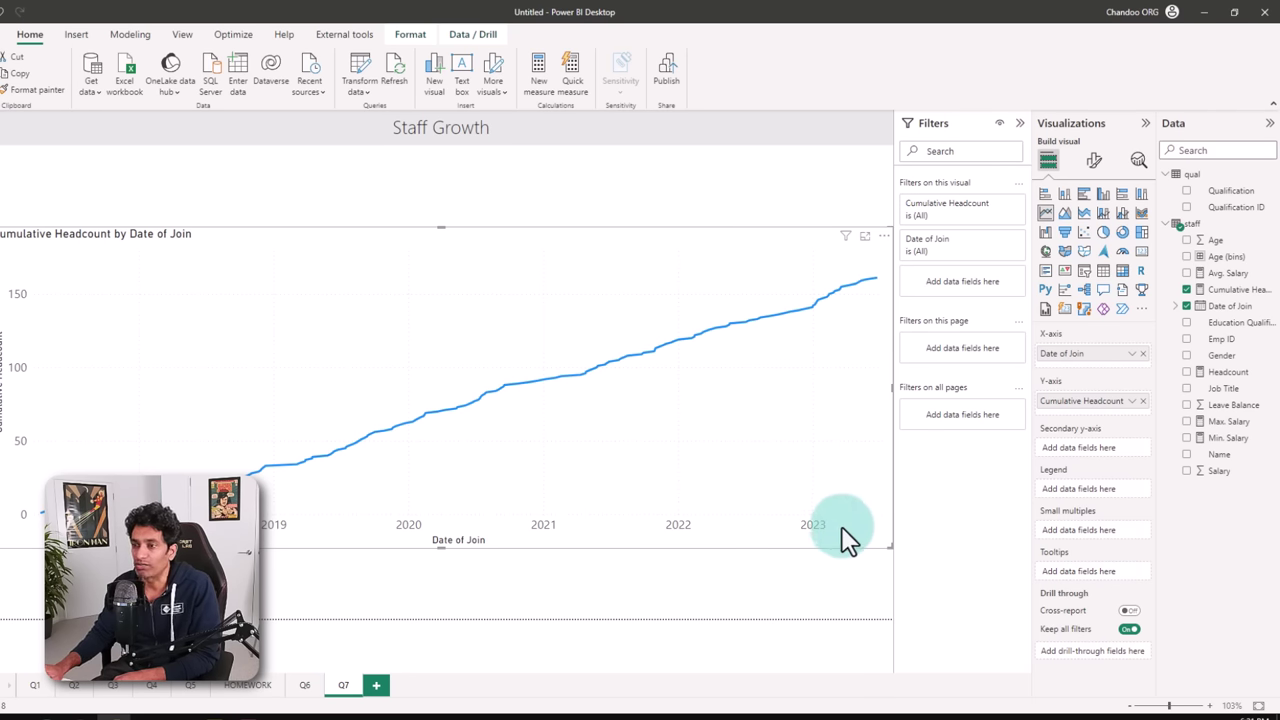
- Review question 8, the employee filter by starting letter, in the Notepad list and inspect the Name column of the staff table
left_click(674, 277)
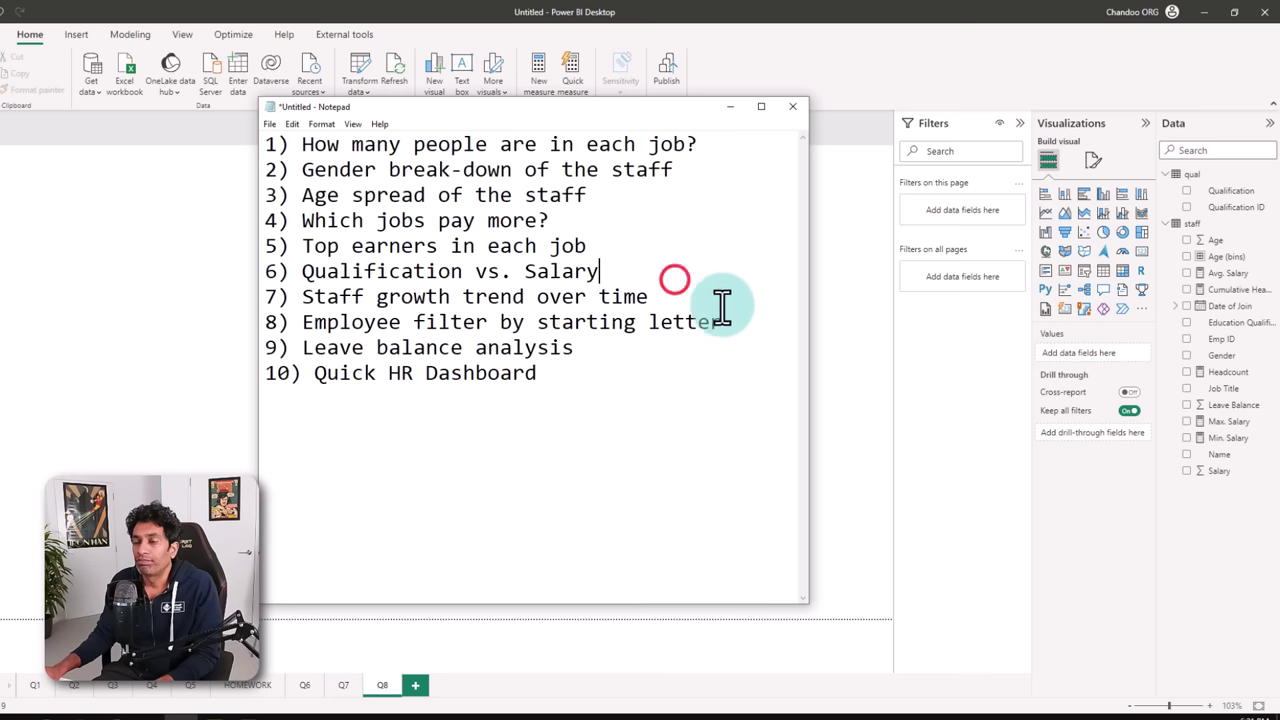
left_click(758, 324)
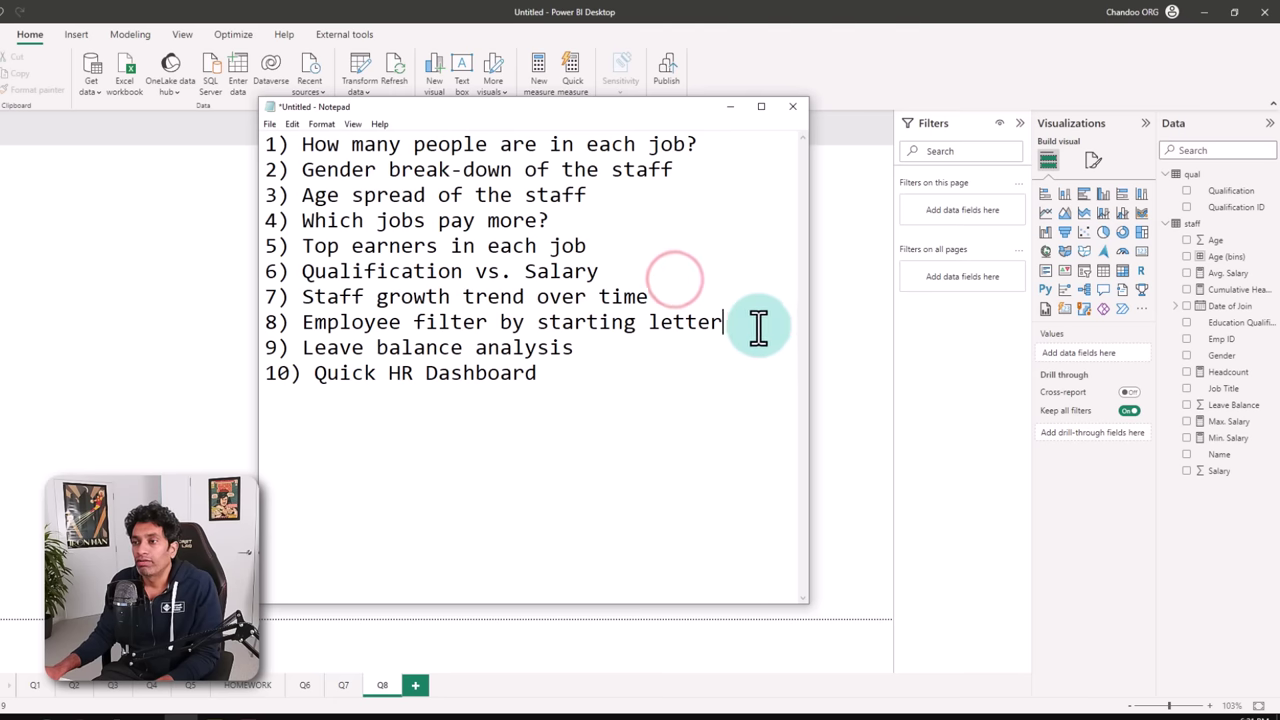
left_click_drag(758, 324, 236, 322)
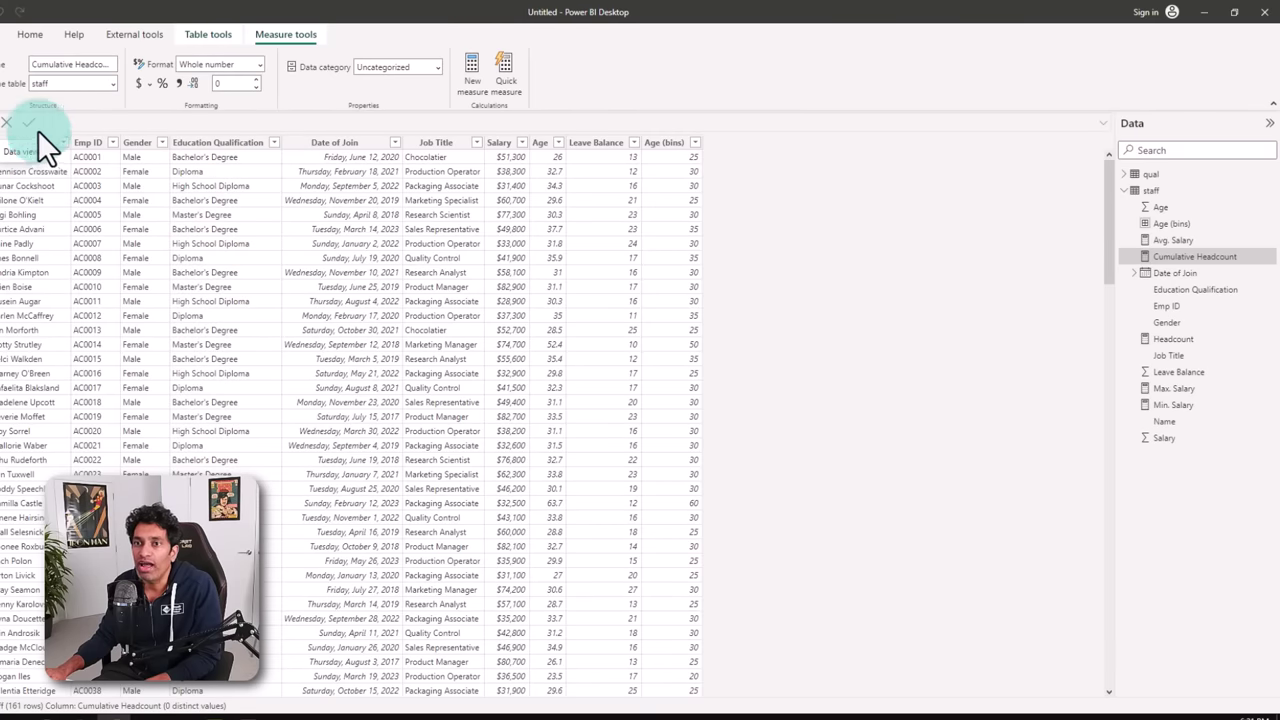
left_click(32, 148)
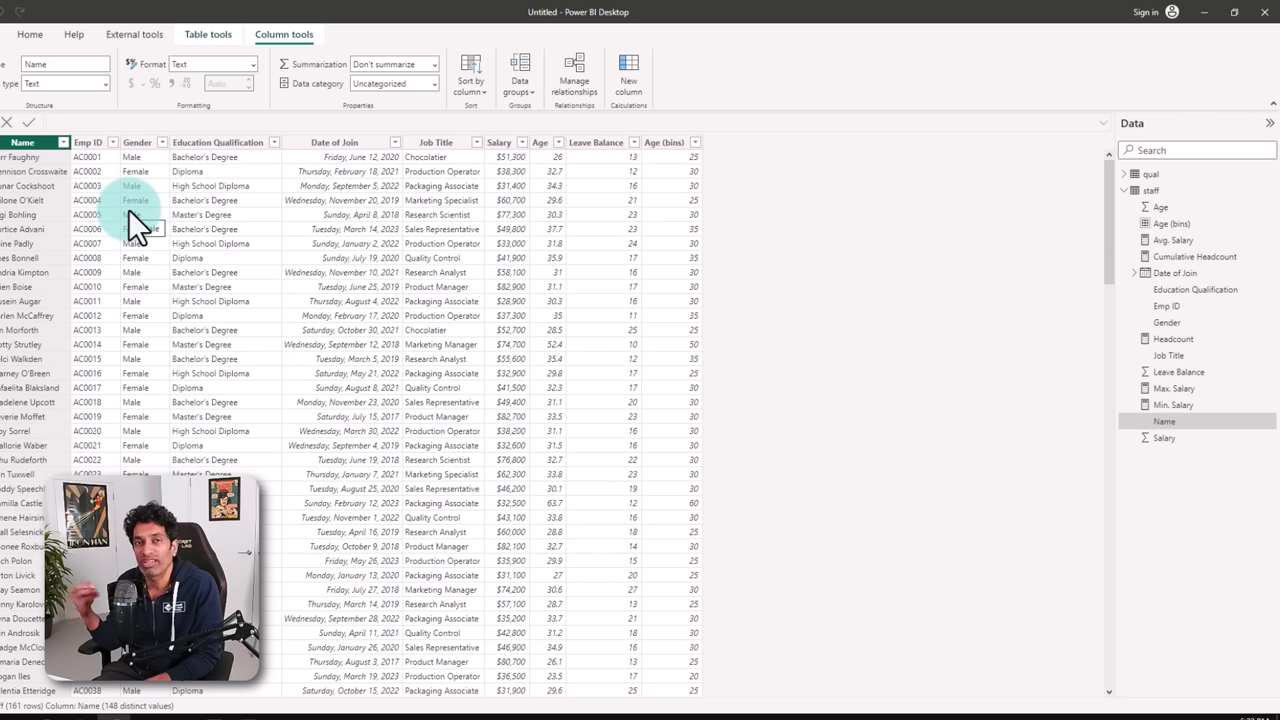
left_click(8, 145)
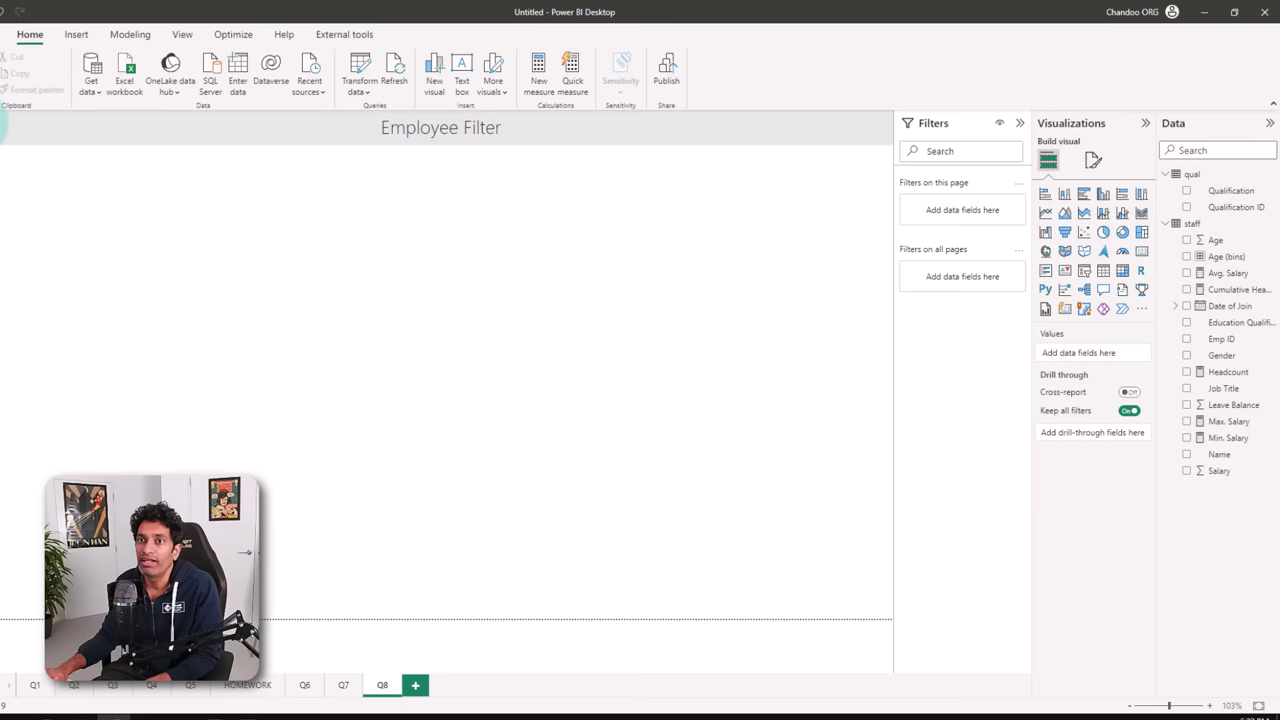
- In Power Query, add a column to the staff query that extracts the first 1 character of Name
left_click(357, 68)
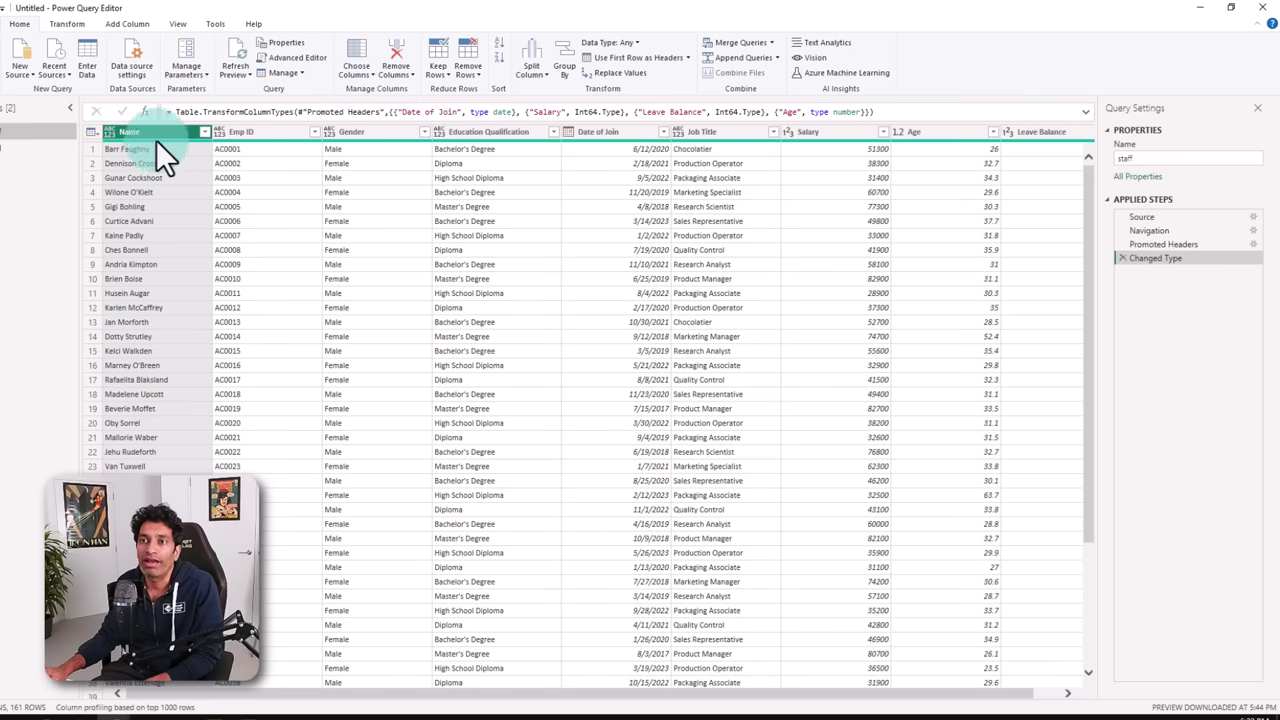
left_click(159, 133)
left_click(128, 23)
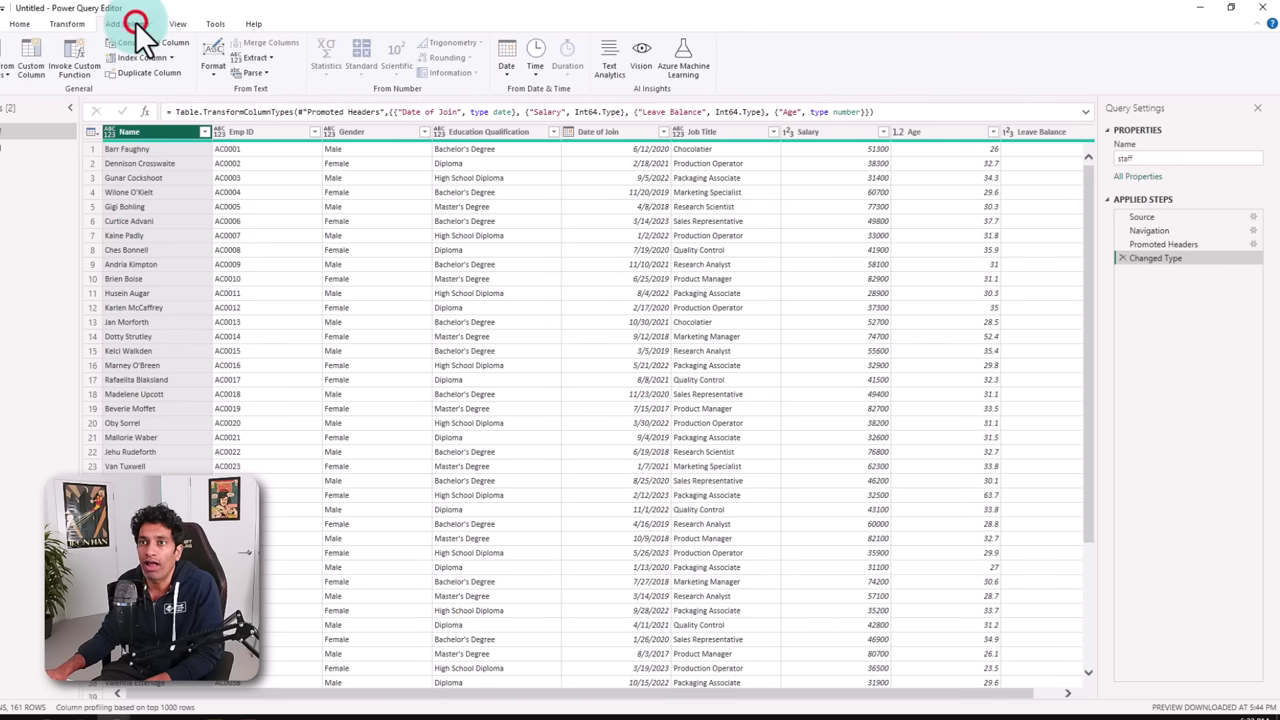
left_click(264, 60)
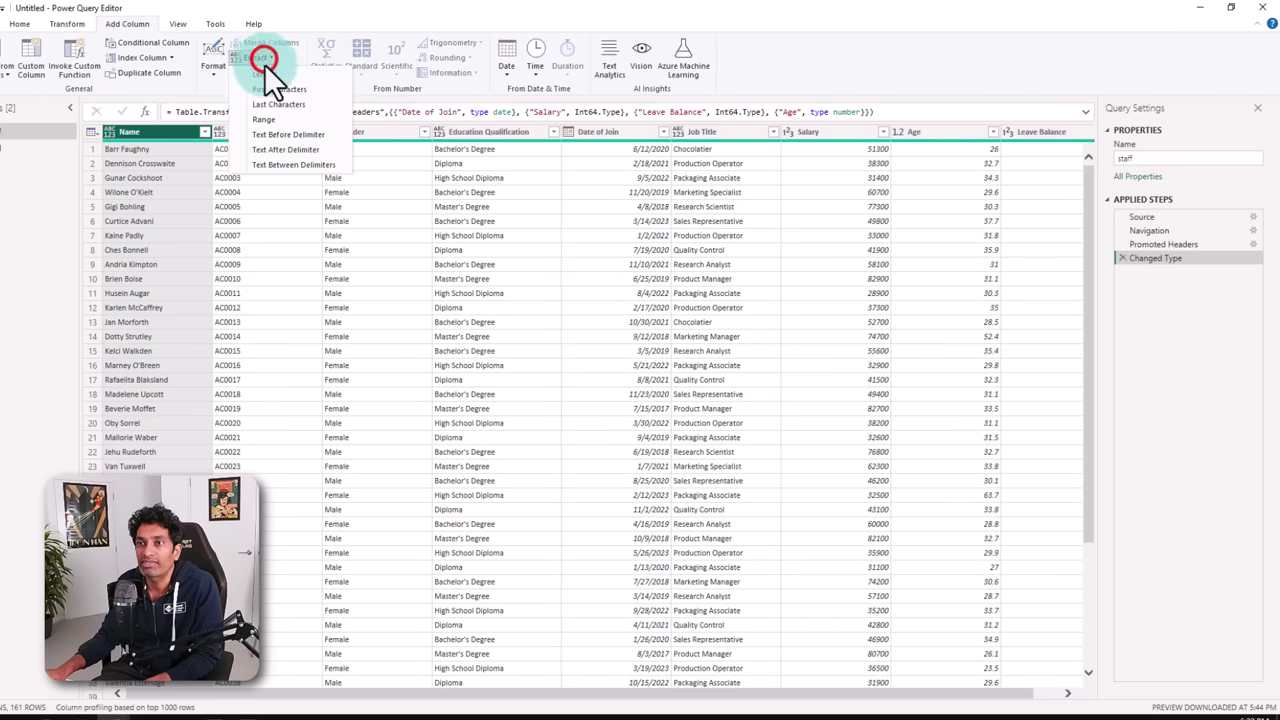
left_click(272, 89)
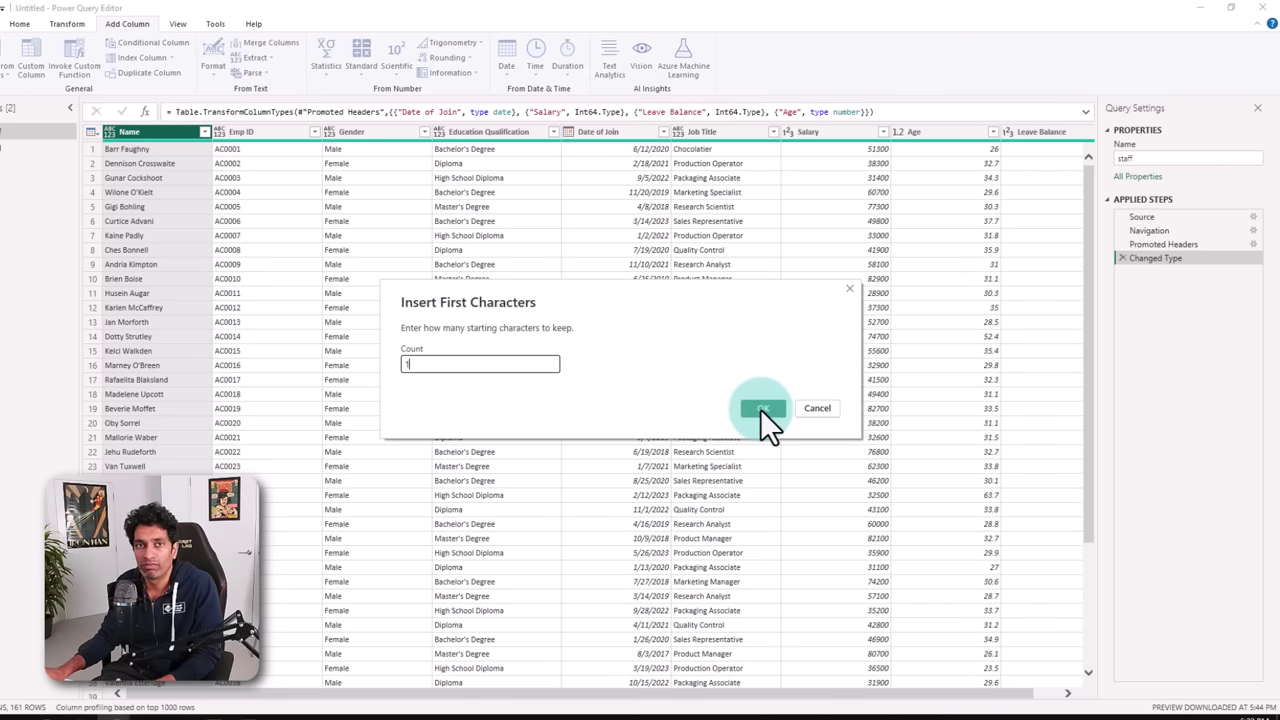
type("1")
left_click(759, 409)
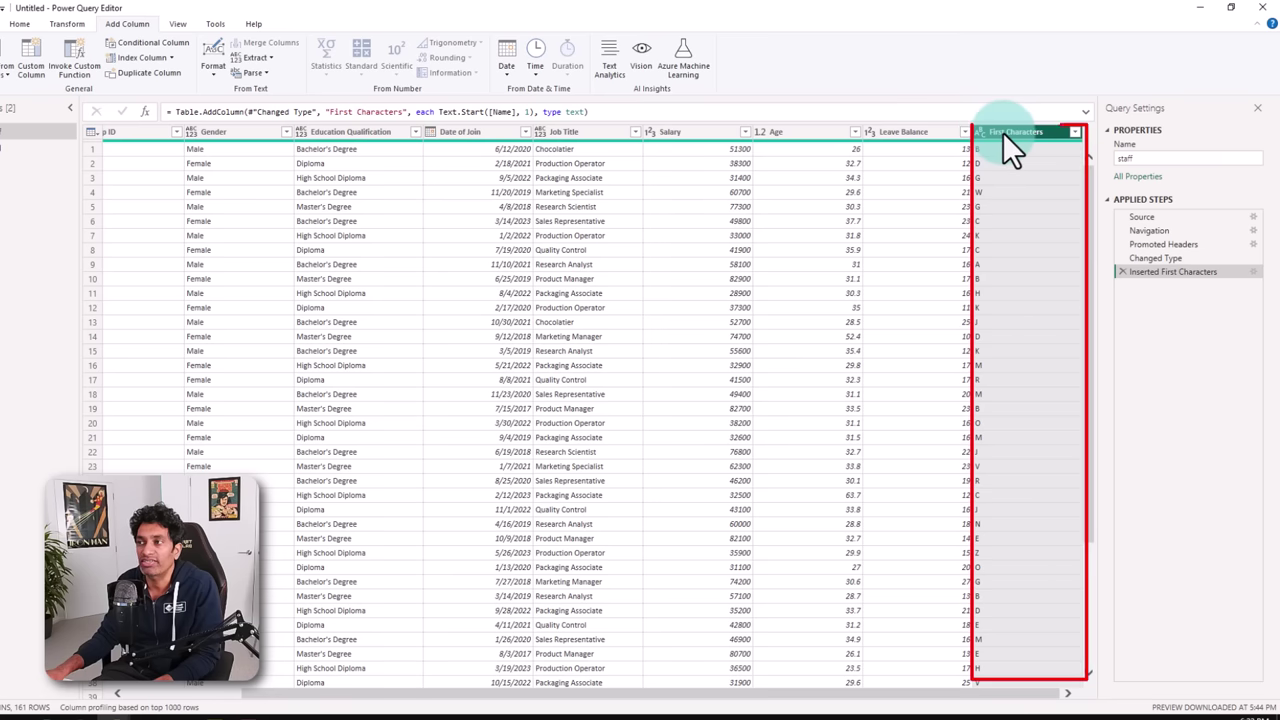
scroll(1027, 571, "down", 3)
scroll(1027, 571, "up", 3)
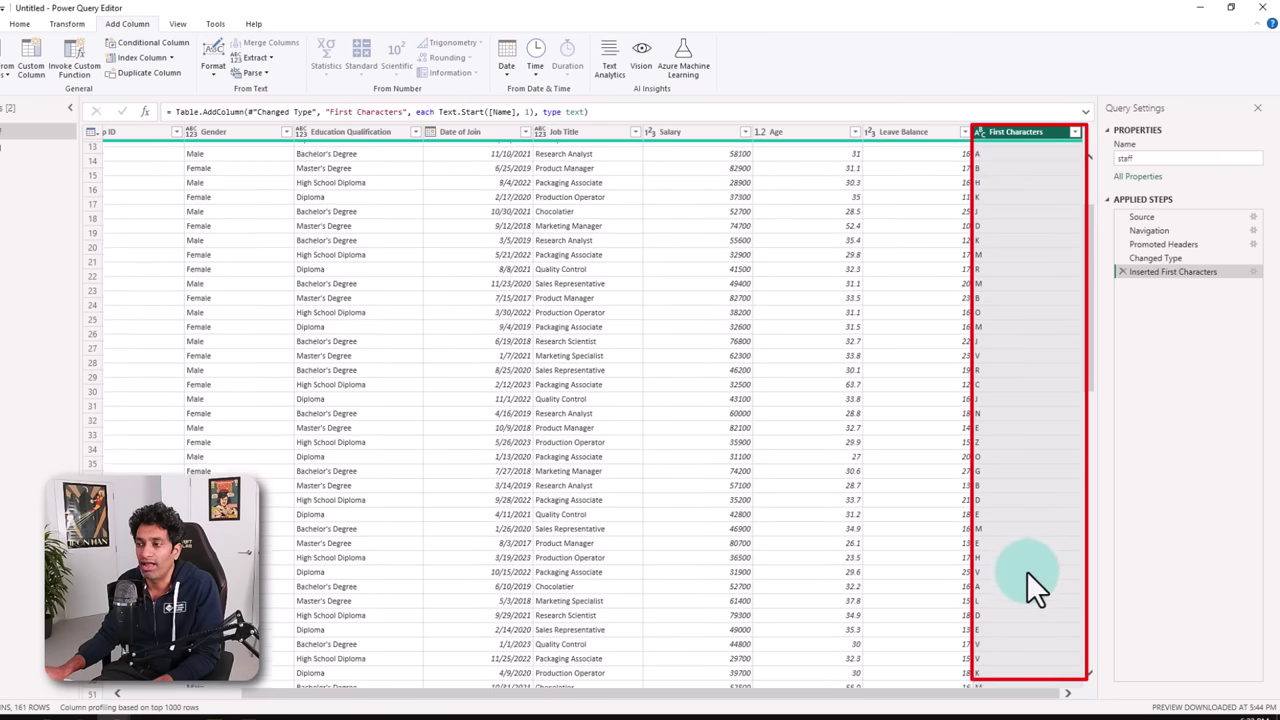
- Apply the Power Query changes and add a First Characters slicer to the Q8 page as a narrow vertical letter list
left_click(16, 24)
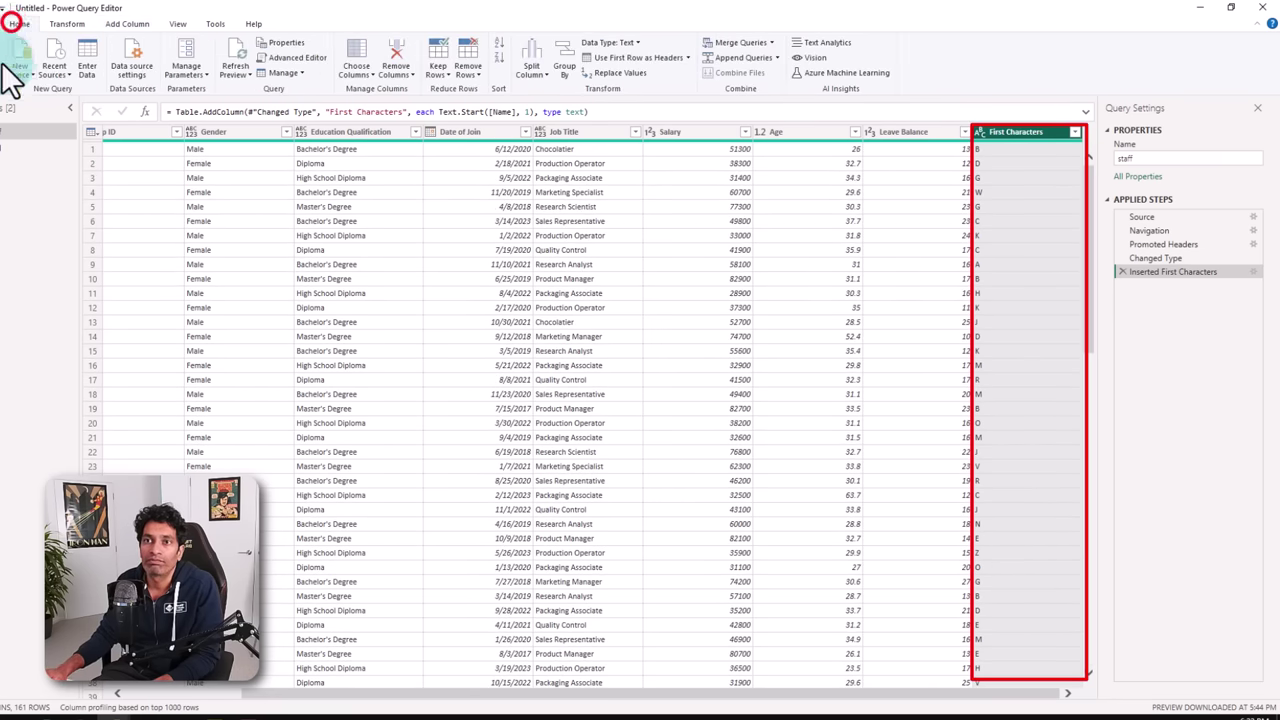
left_click(16, 60)
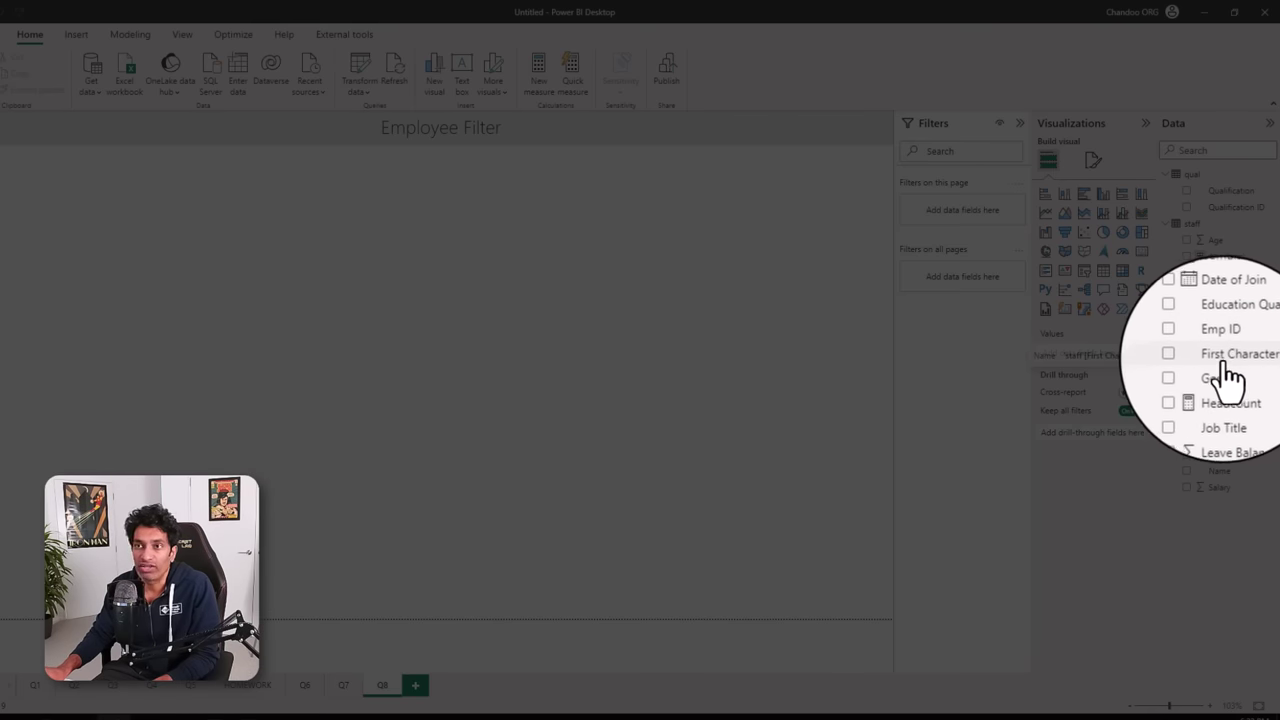
left_click(1083, 268)
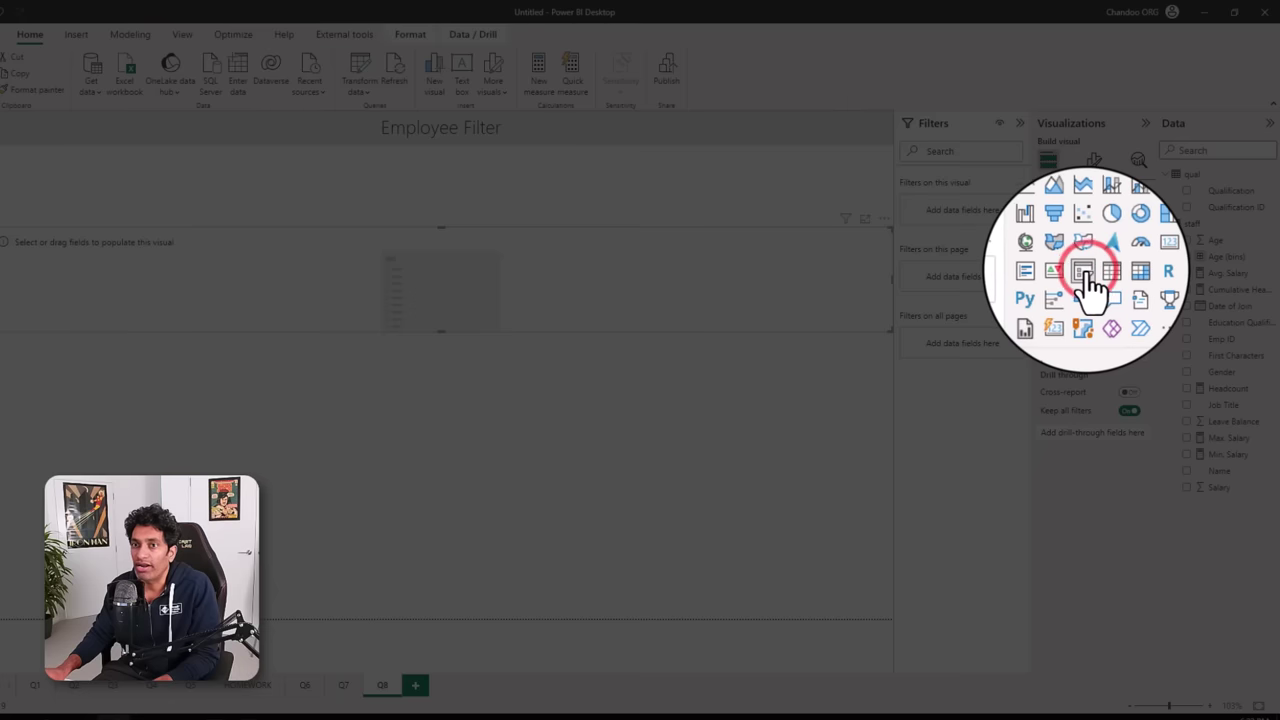
left_click(1186, 355)
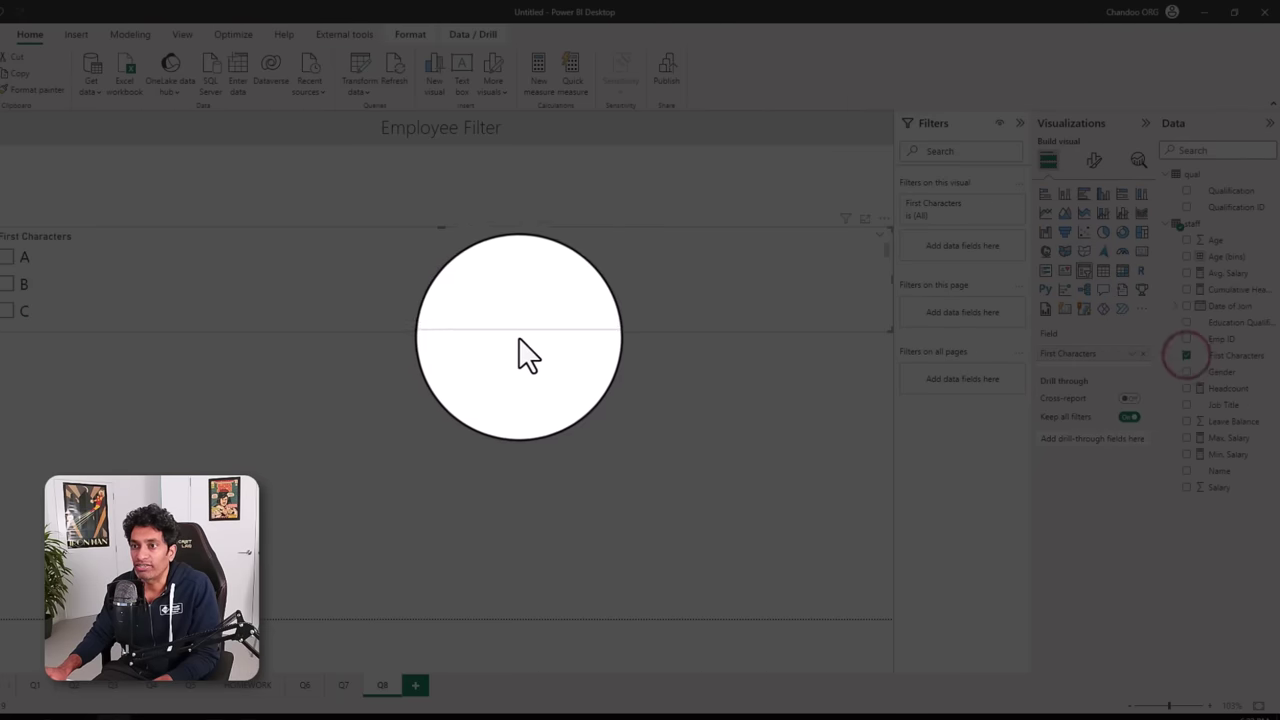
left_click_drag(440, 331, 640, 443)
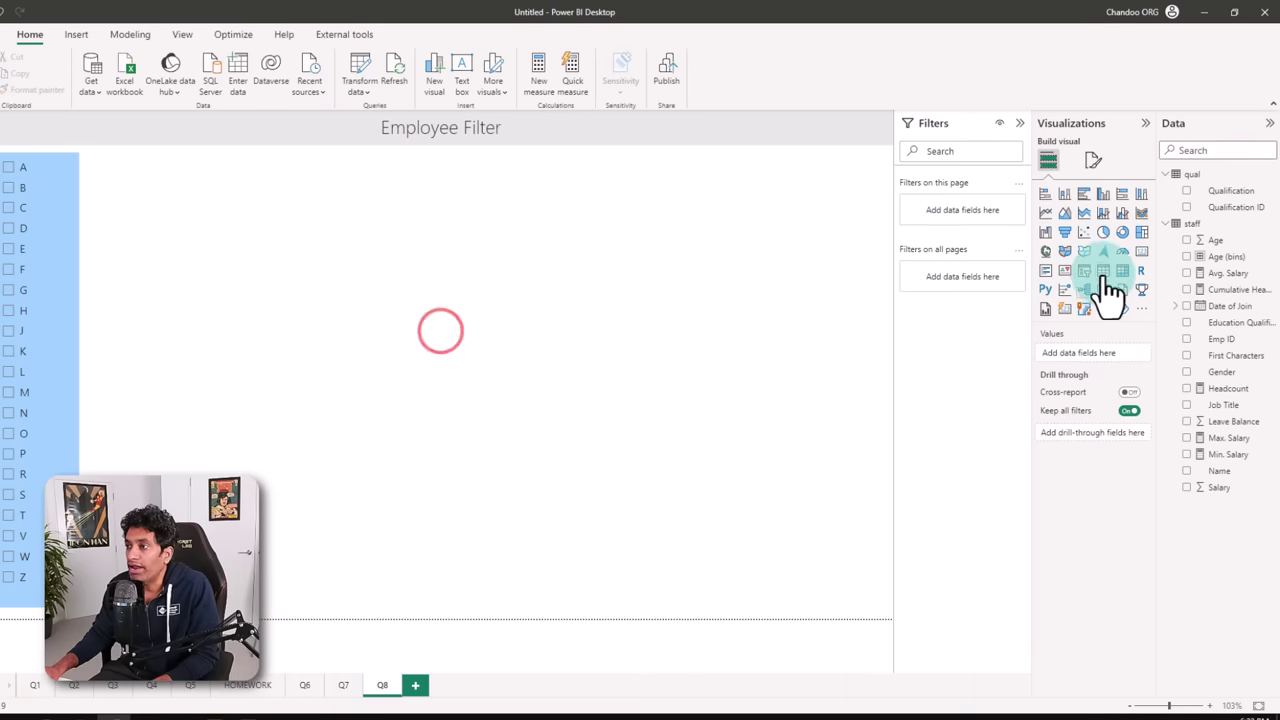
- Add a table without totals showing Emp ID, Name, Job Title and Salary beside the slicer, sorted by salary in descending order
left_click(1103, 270)
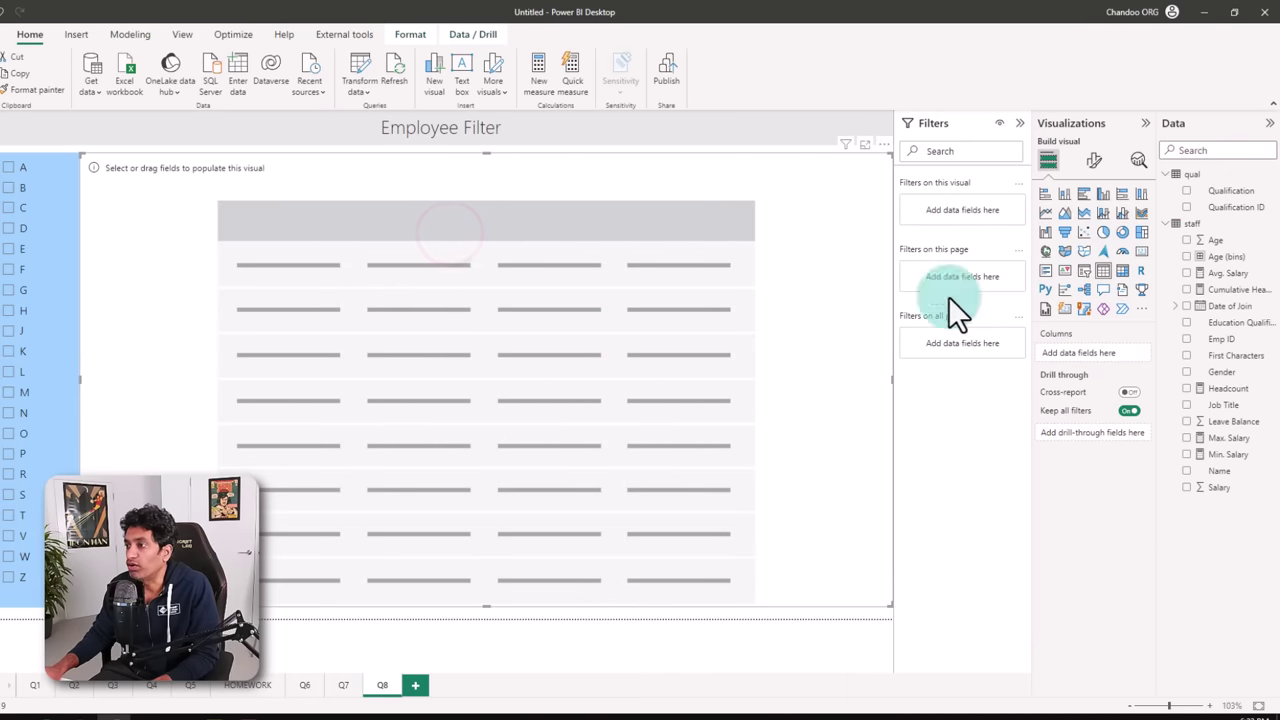
left_click(1187, 338)
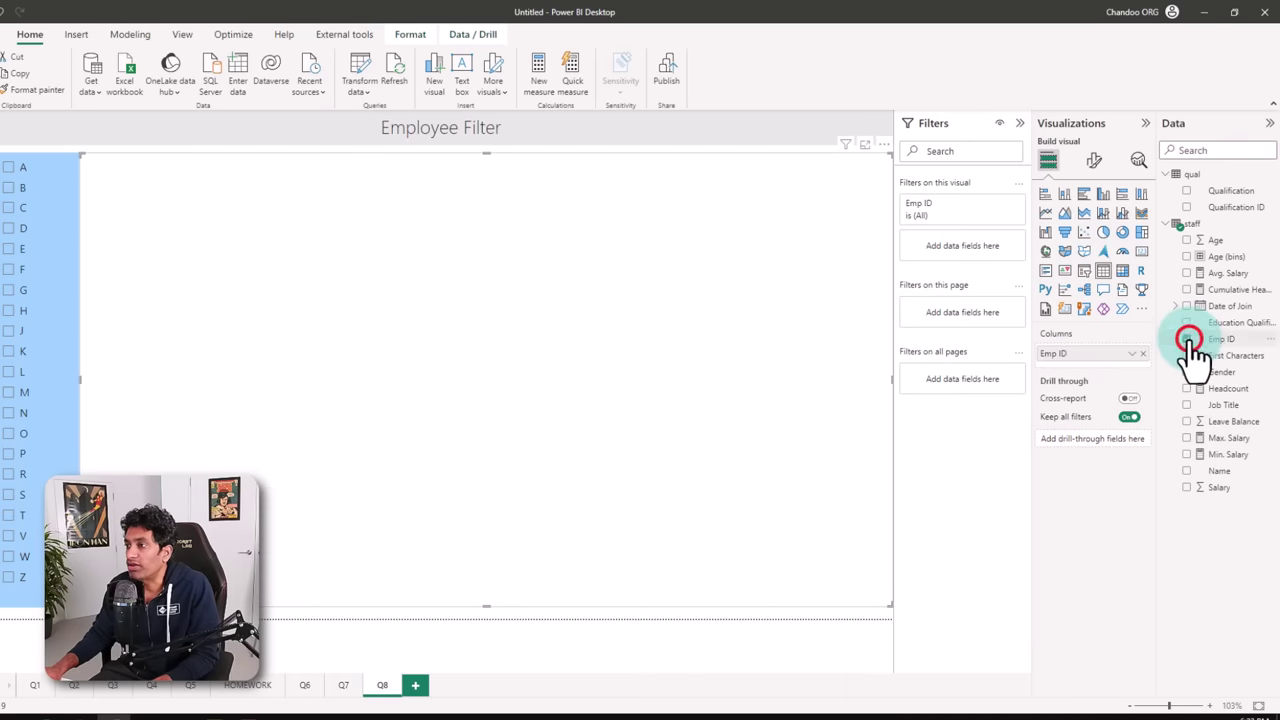
left_click(1187, 470)
left_click(1187, 404)
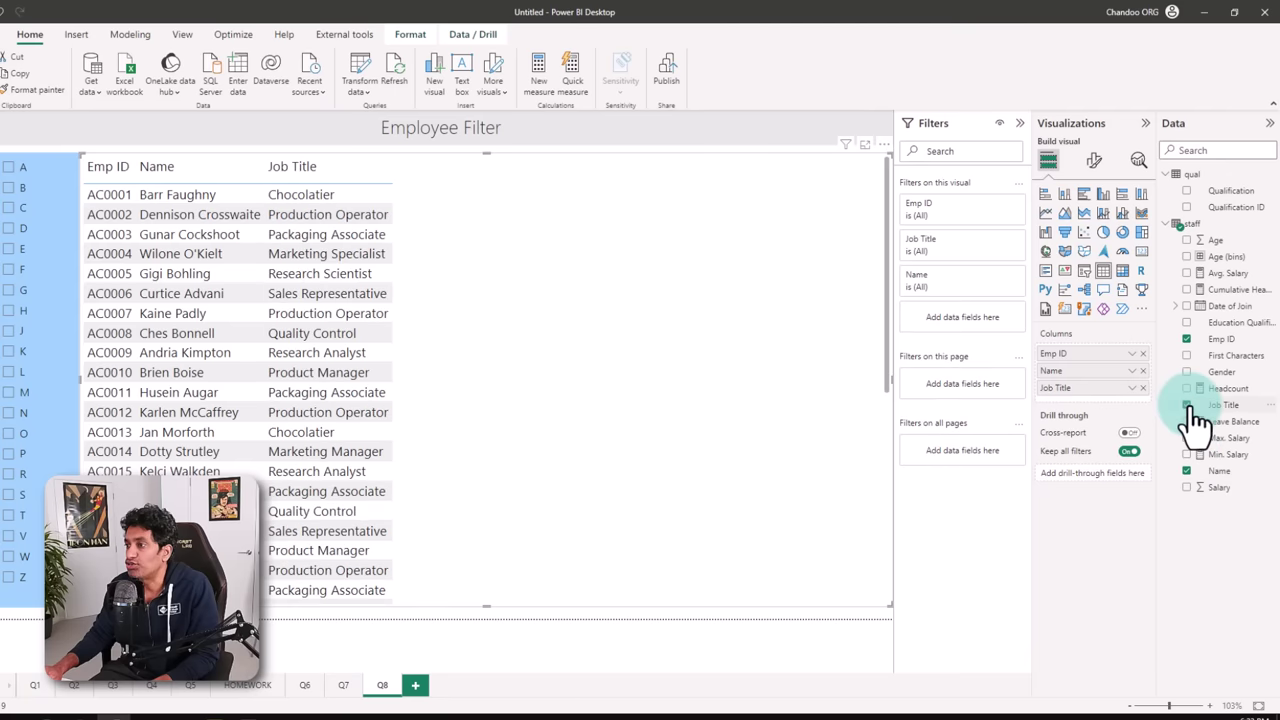
left_click(1187, 487)
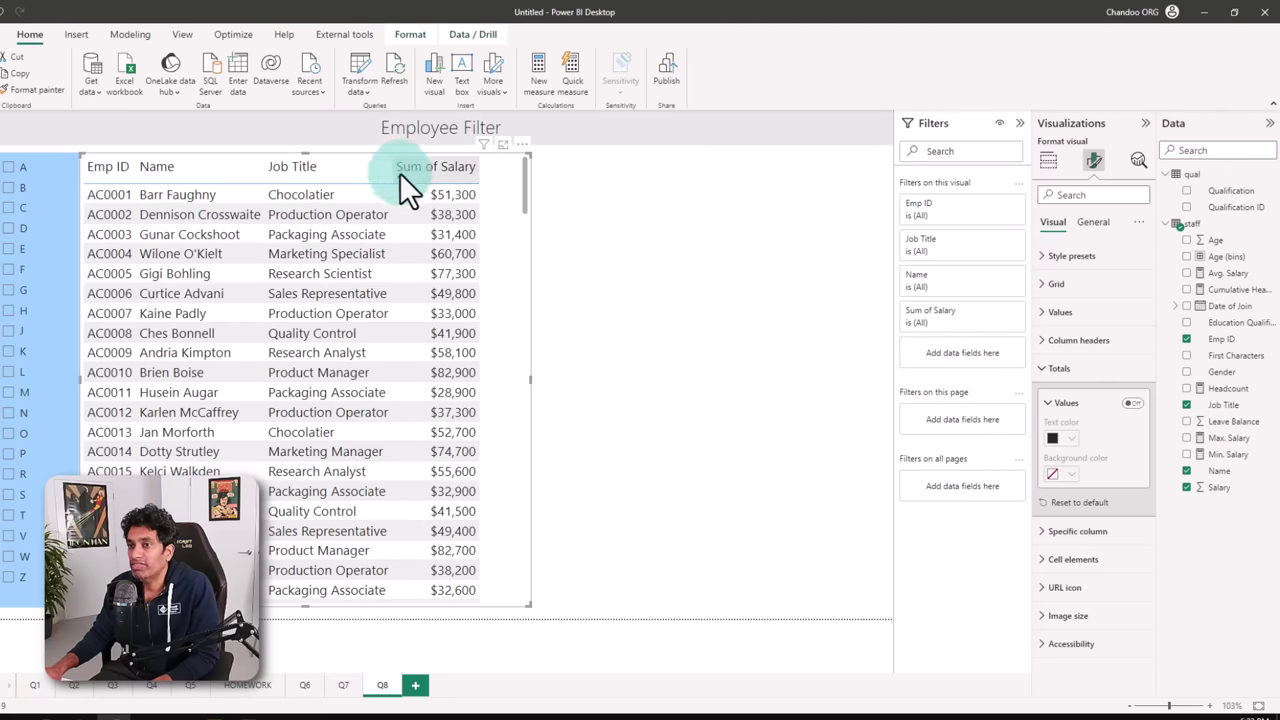
left_click(400, 170)
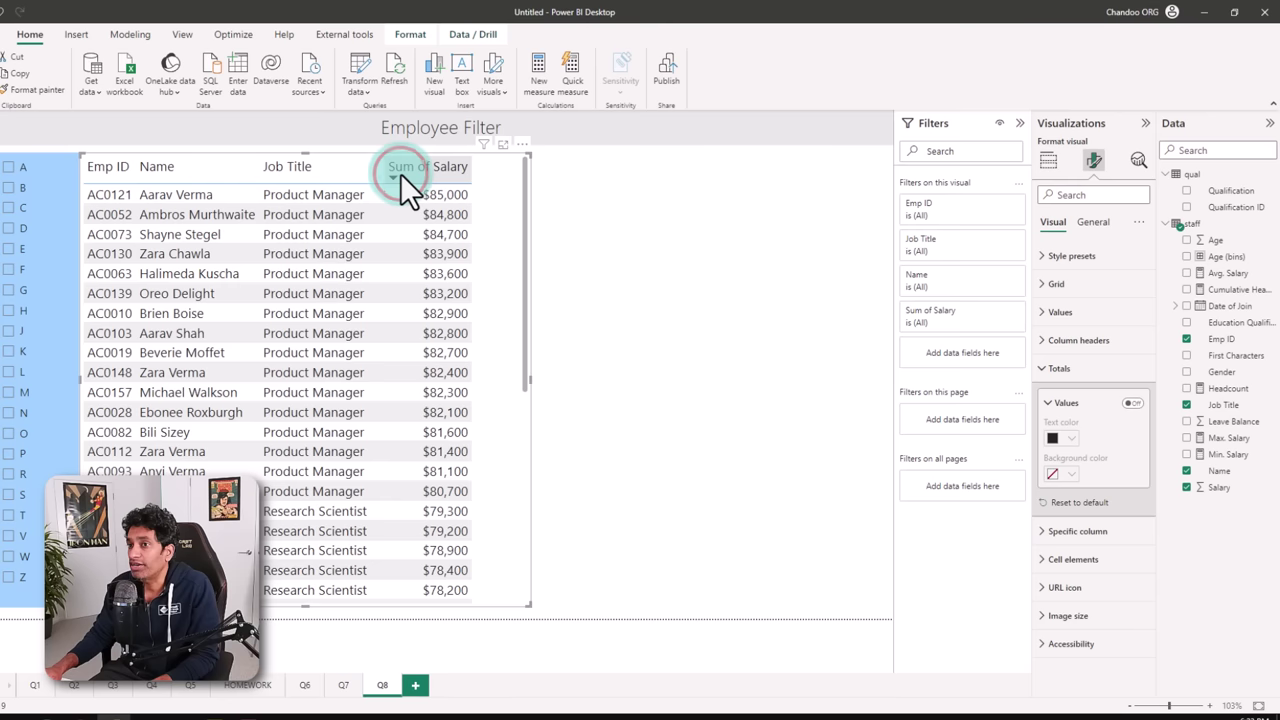
- Apply conditional formatting data bars to the table's Sum of Salary column, keeping the default blue positive bar colour
left_click(1046, 163)
left_click(452, 201)
left_click(1063, 410)
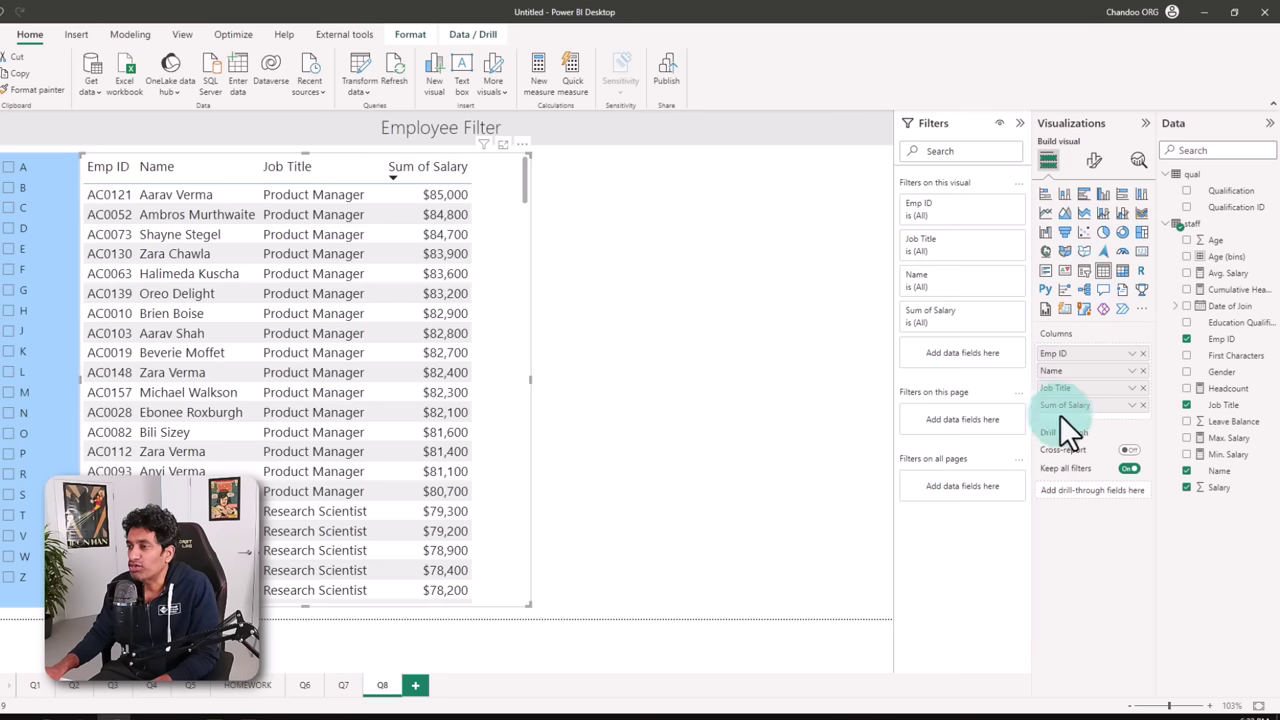
left_click(1133, 404)
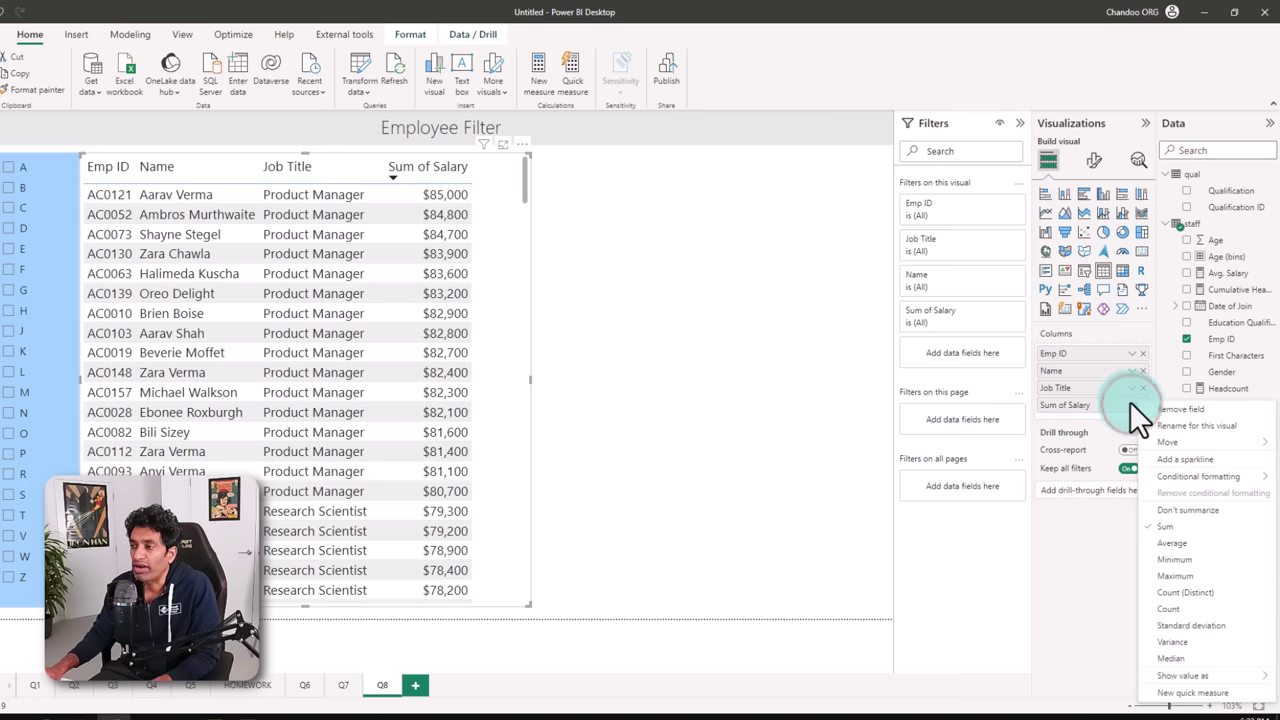
mouse_move(1200, 478)
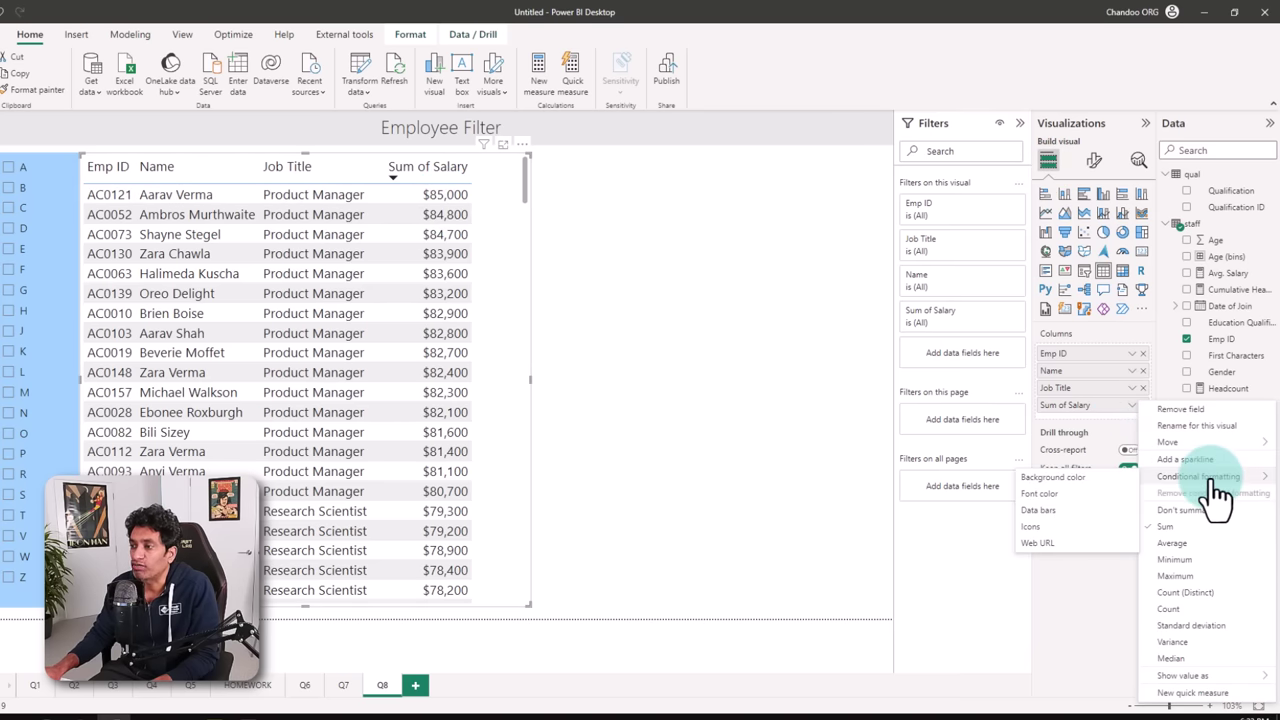
left_click(1062, 510)
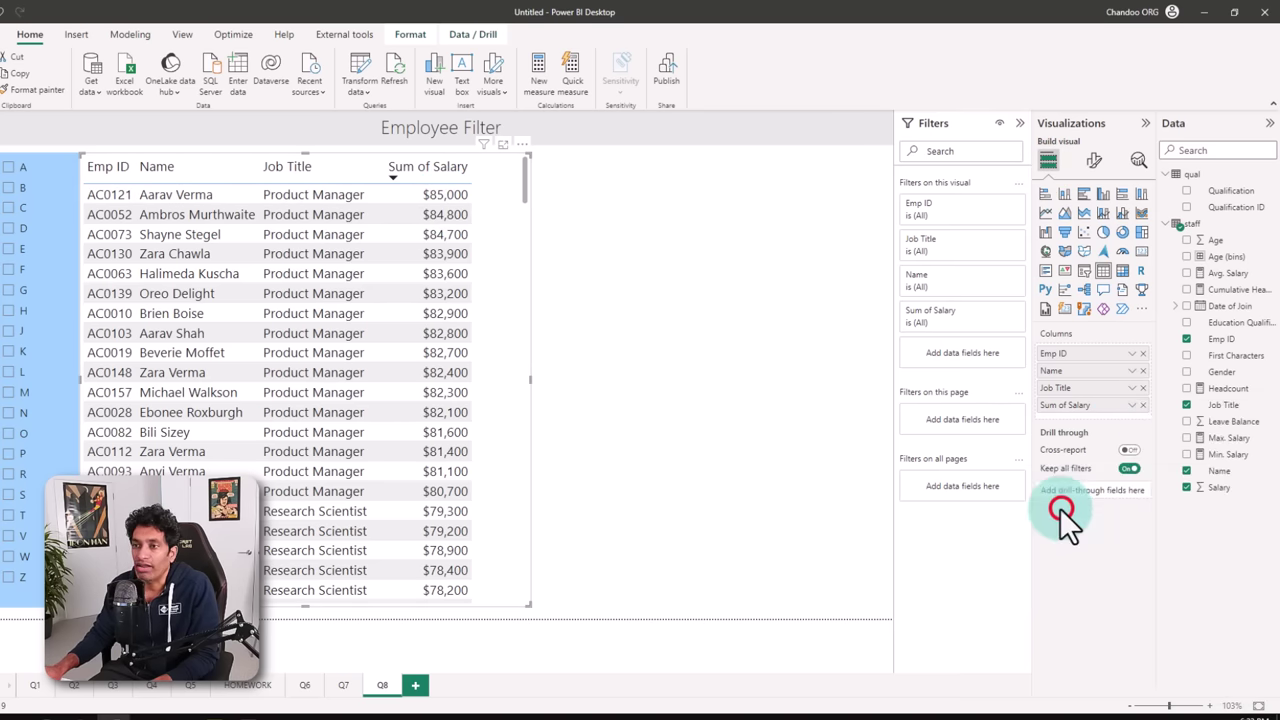
left_click(519, 315)
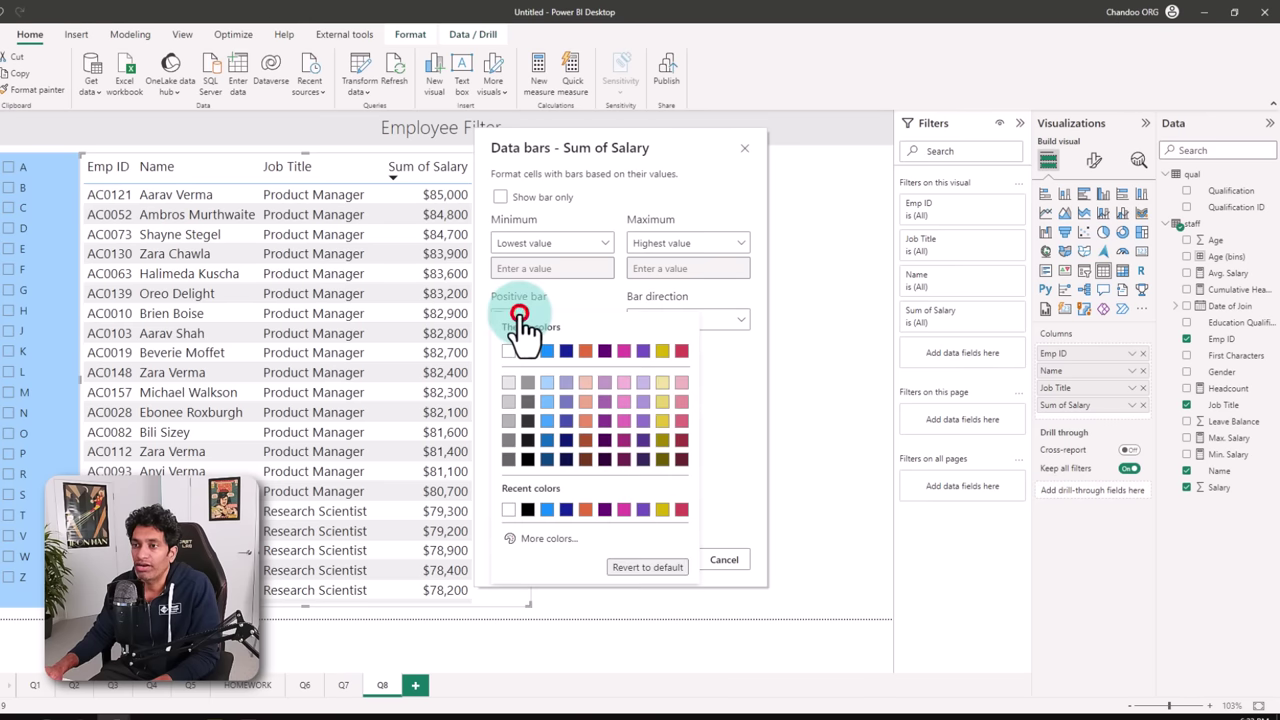
left_click(606, 303)
left_click(675, 561)
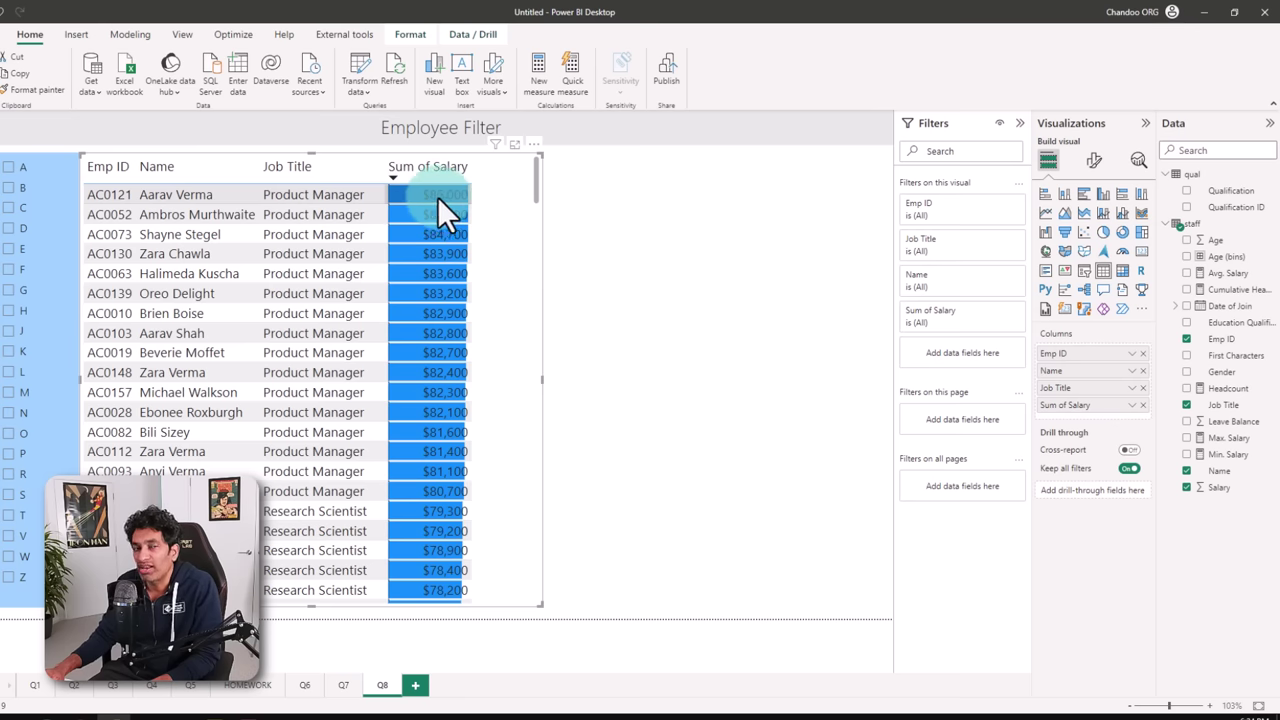
- Set the salary data bars to a custom minimum of 0 and maximum of 150000, and widen the Sum of Salary column
left_click(1132, 405)
mouse_move(1050, 478)
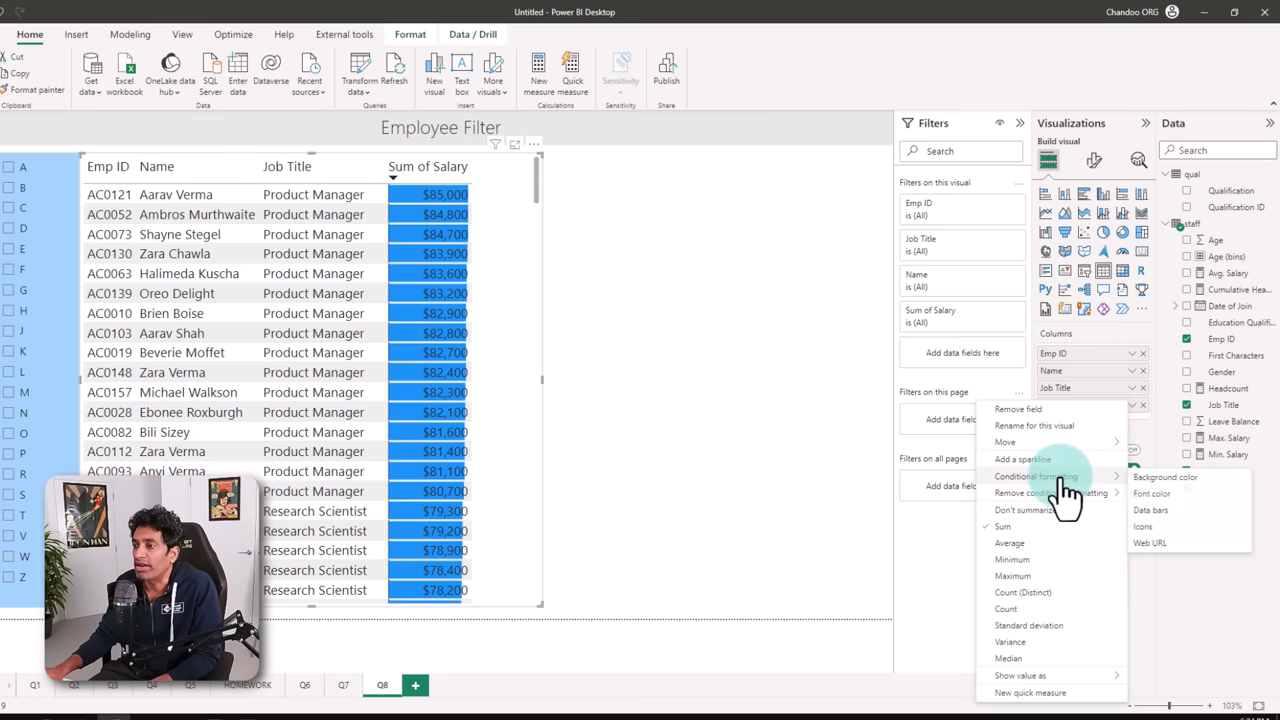
left_click(1160, 510)
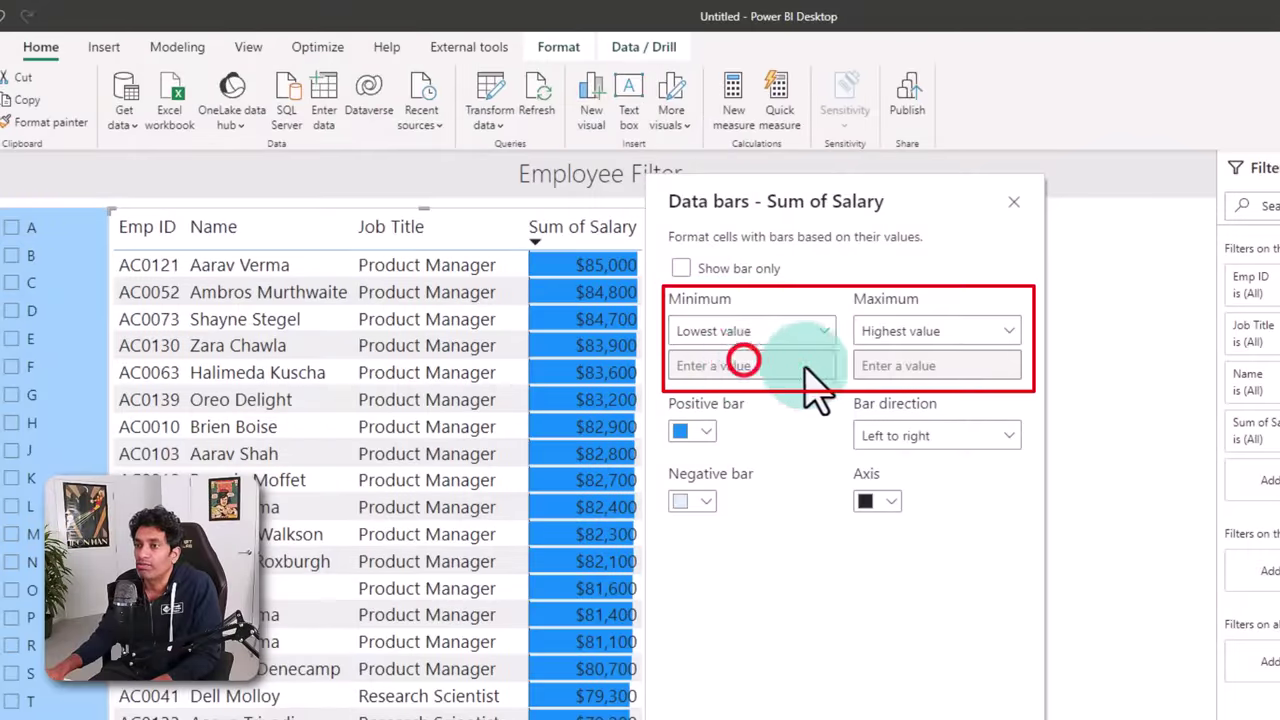
left_click(577, 242)
left_click(740, 388)
left_click(915, 331)
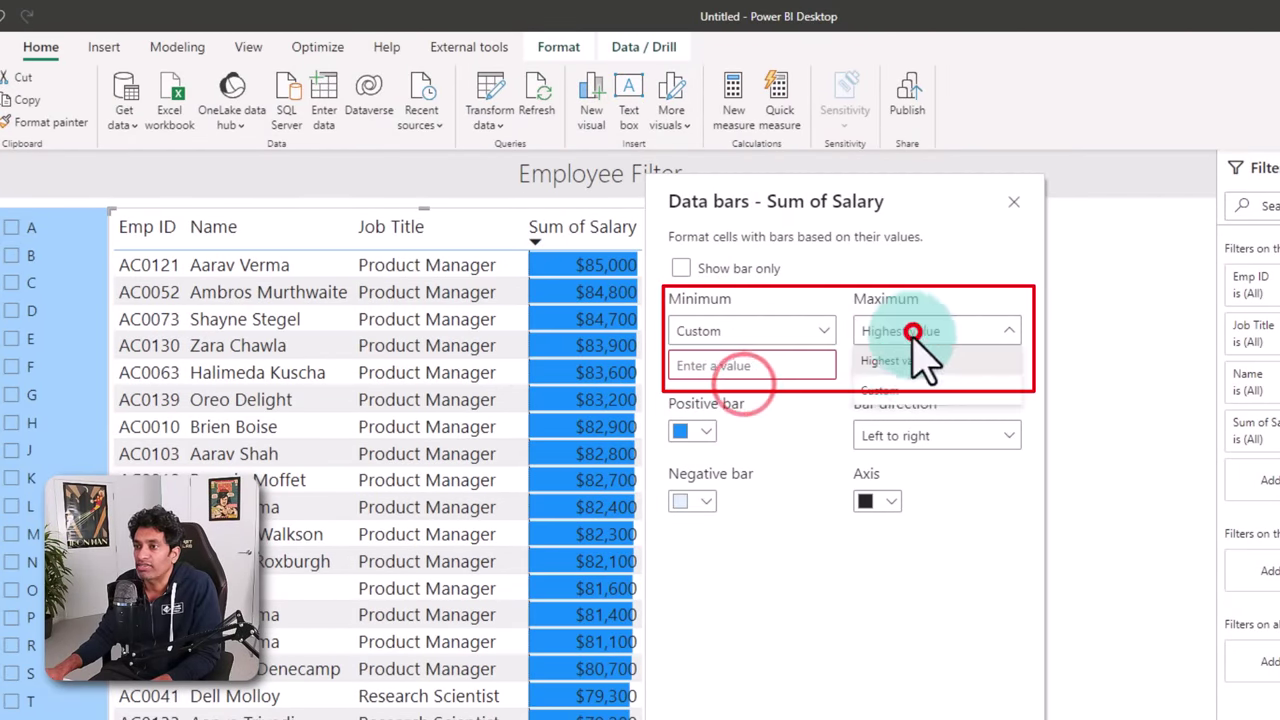
left_click(915, 390)
left_click(777, 364)
type("0")
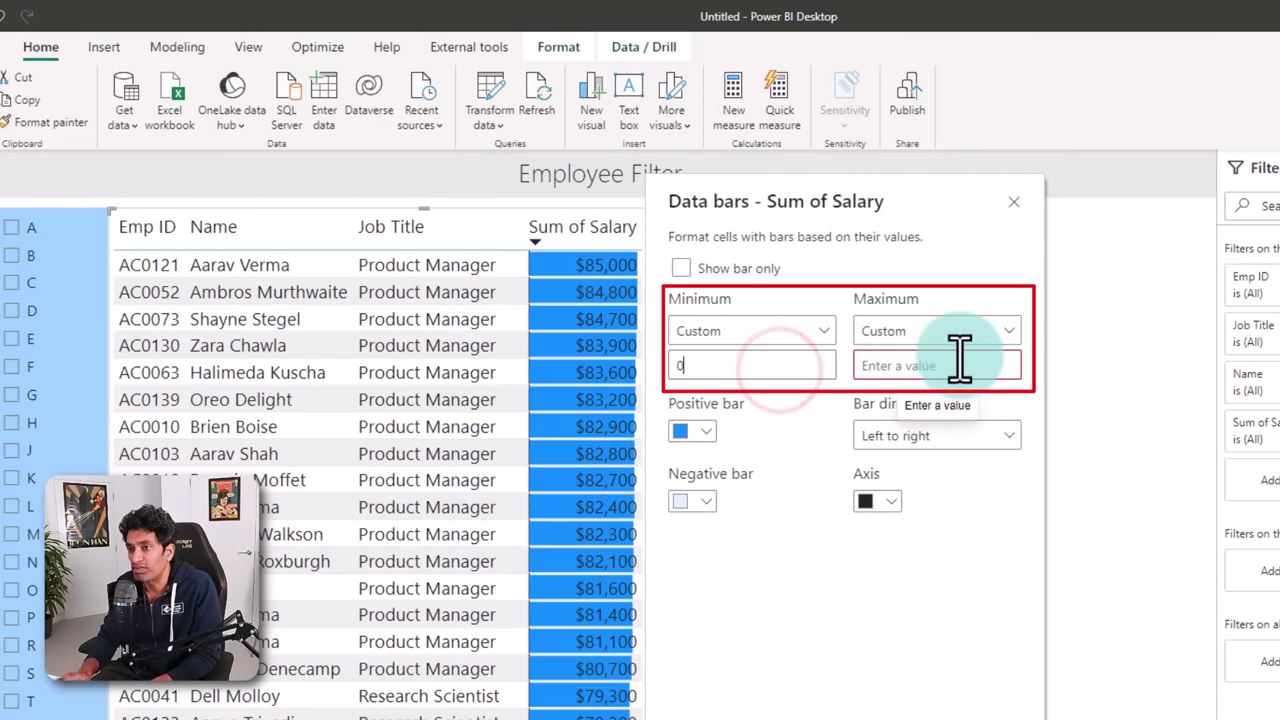
left_click(958, 365)
type("150000")
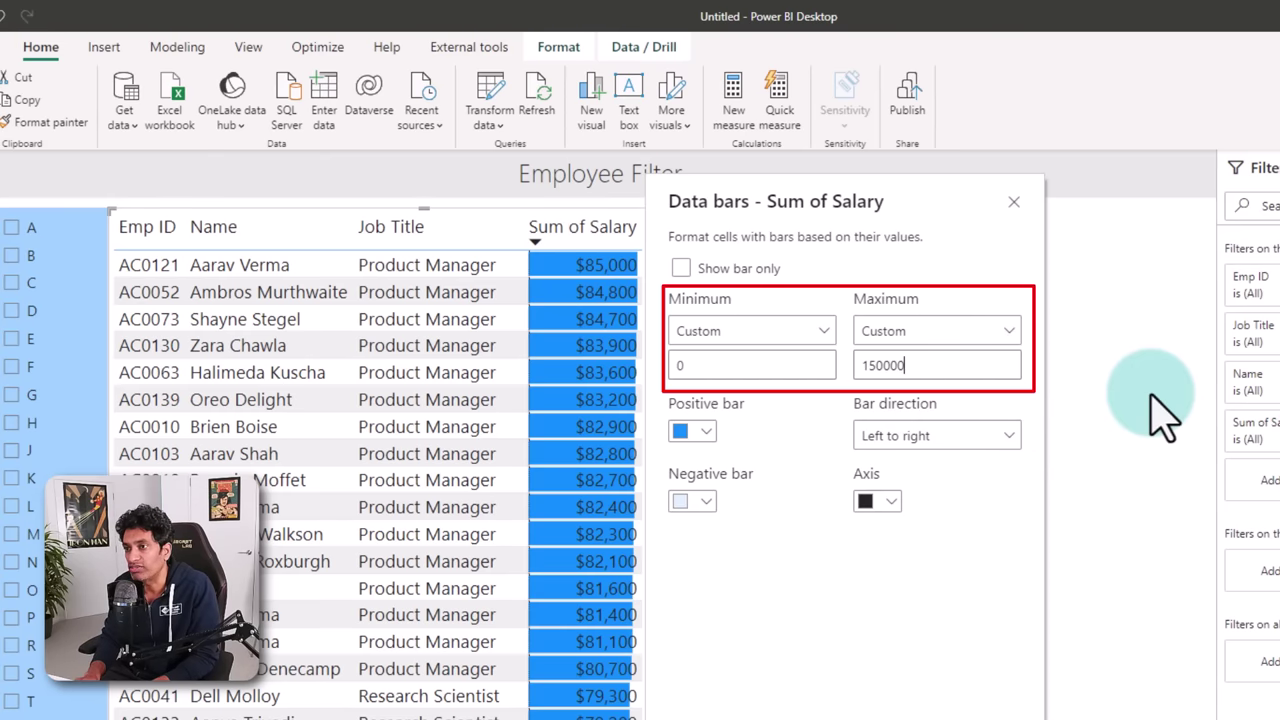
key("Return")
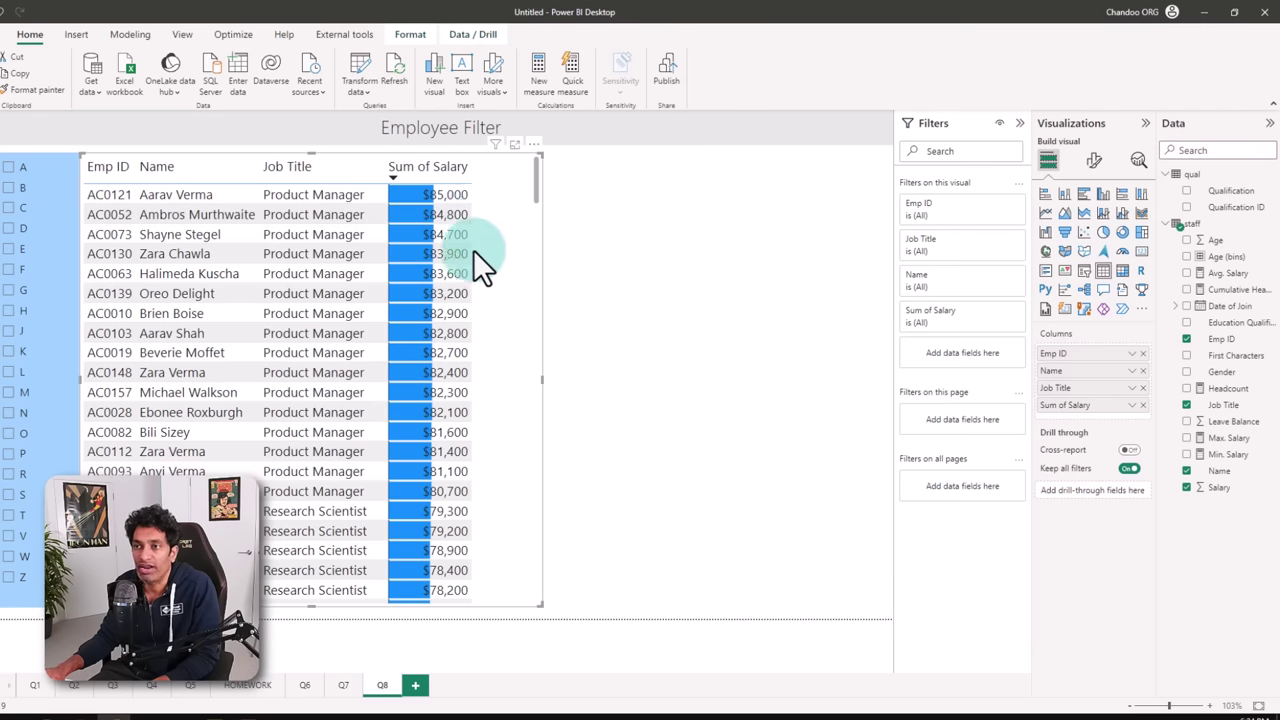
left_click_drag(478, 172, 510, 171)
left_click(700, 533)
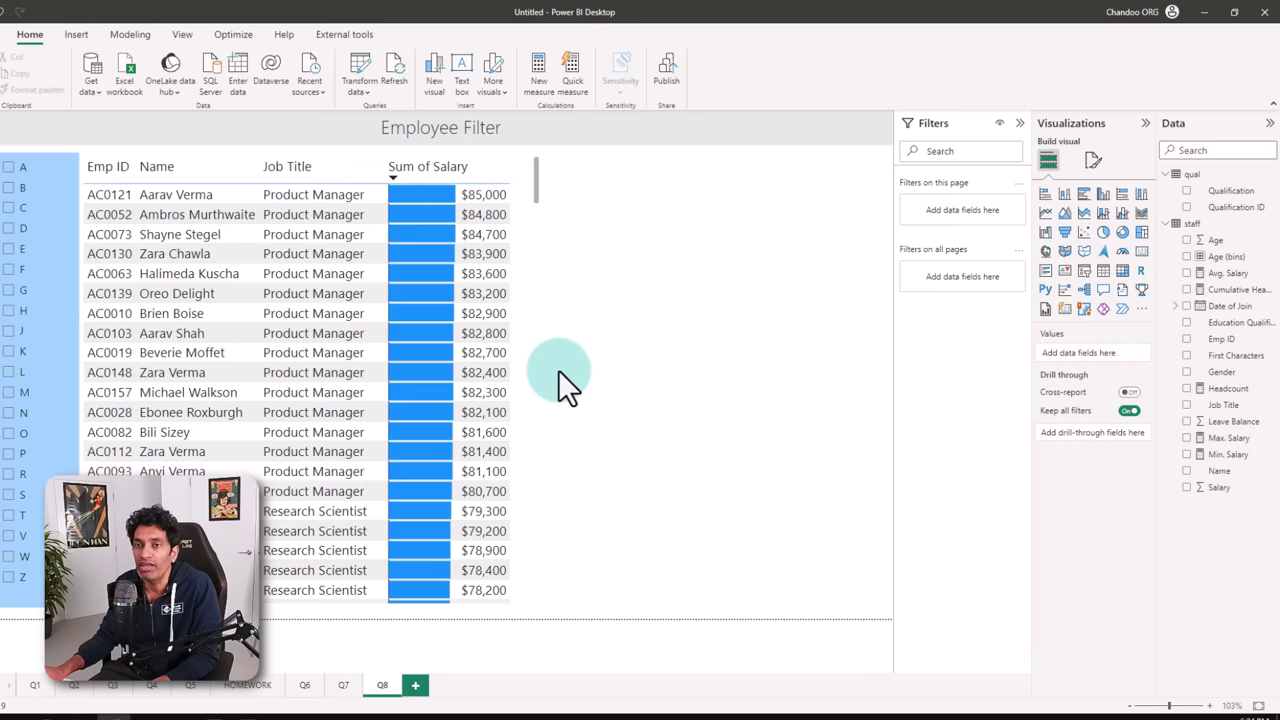
- Test the First Characters slicer by filtering the employee table to the letters S, K and H in turn
left_click(10, 494)
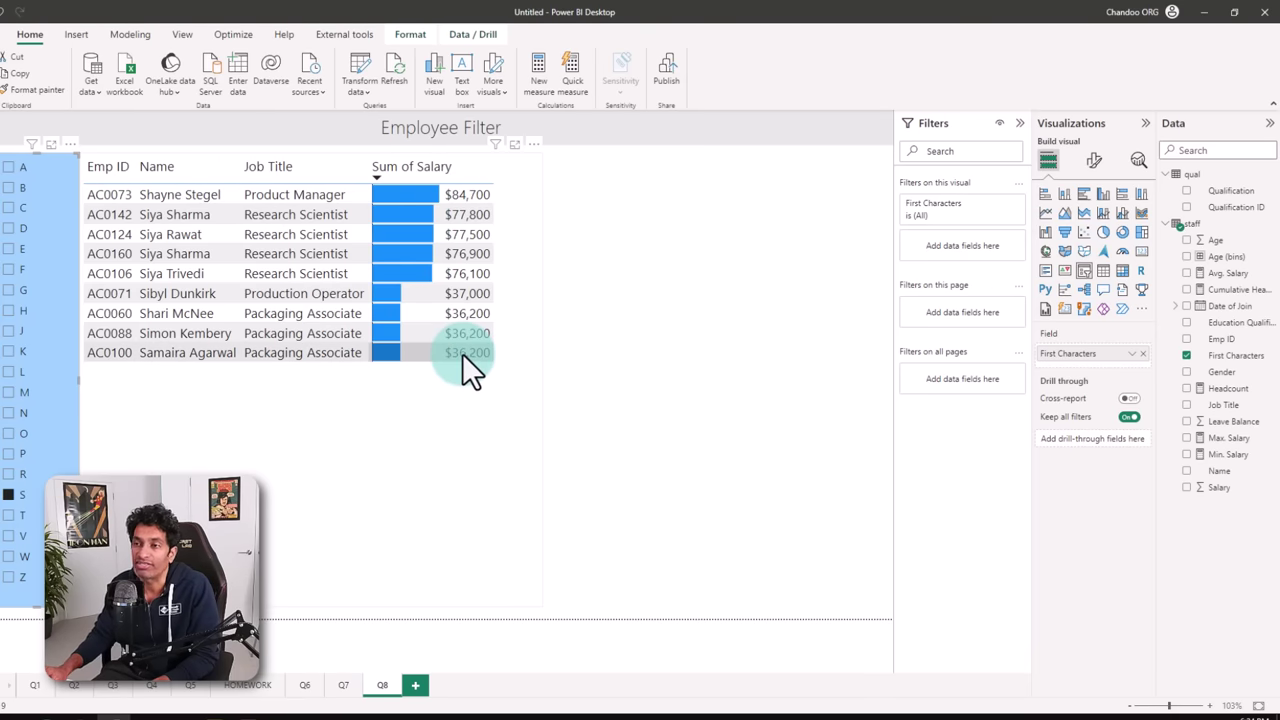
left_click(11, 351)
left_click(10, 310)
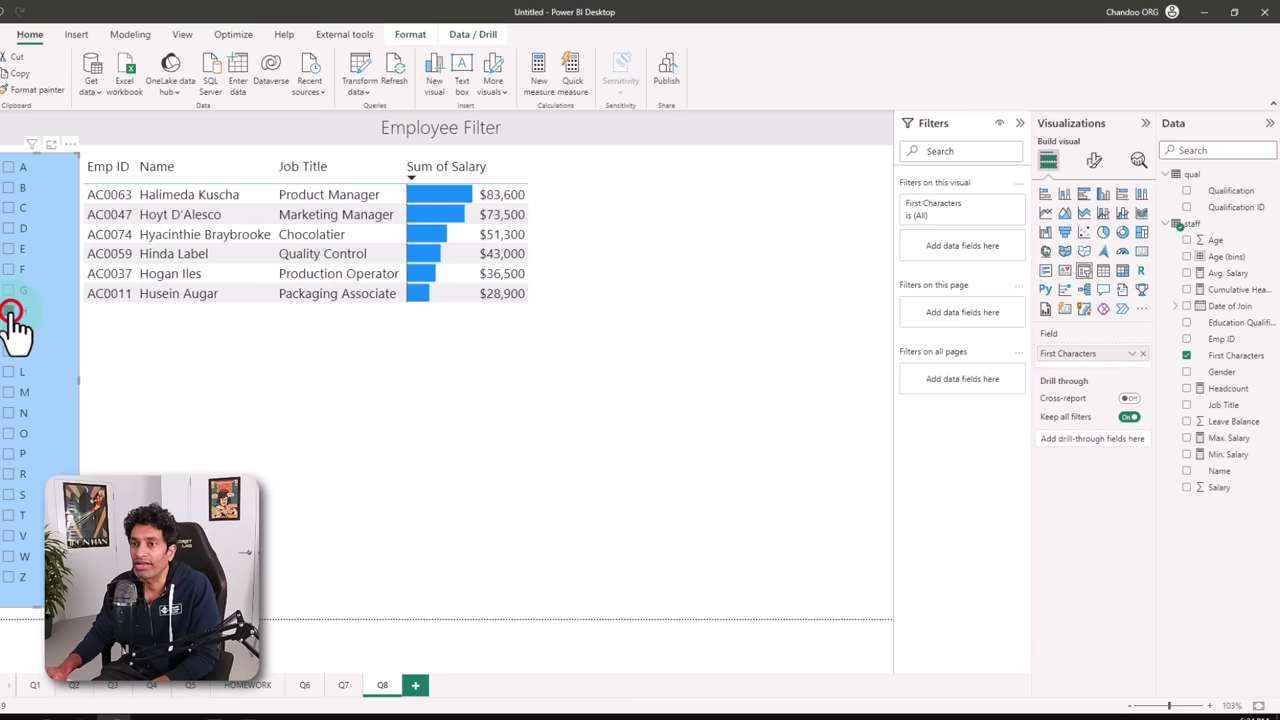
left_click(305, 375)
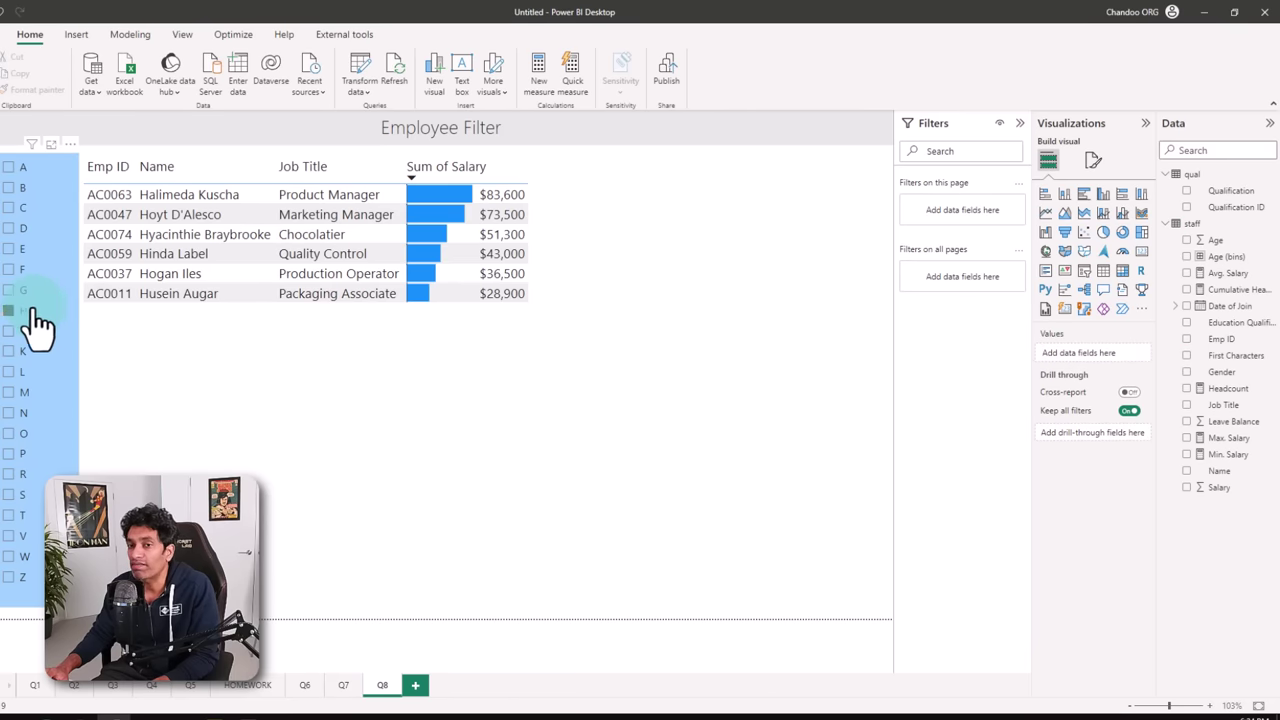
- Add a short Headcount card beside the employee table and try it with the slicer letters L and R
left_click(685, 330)
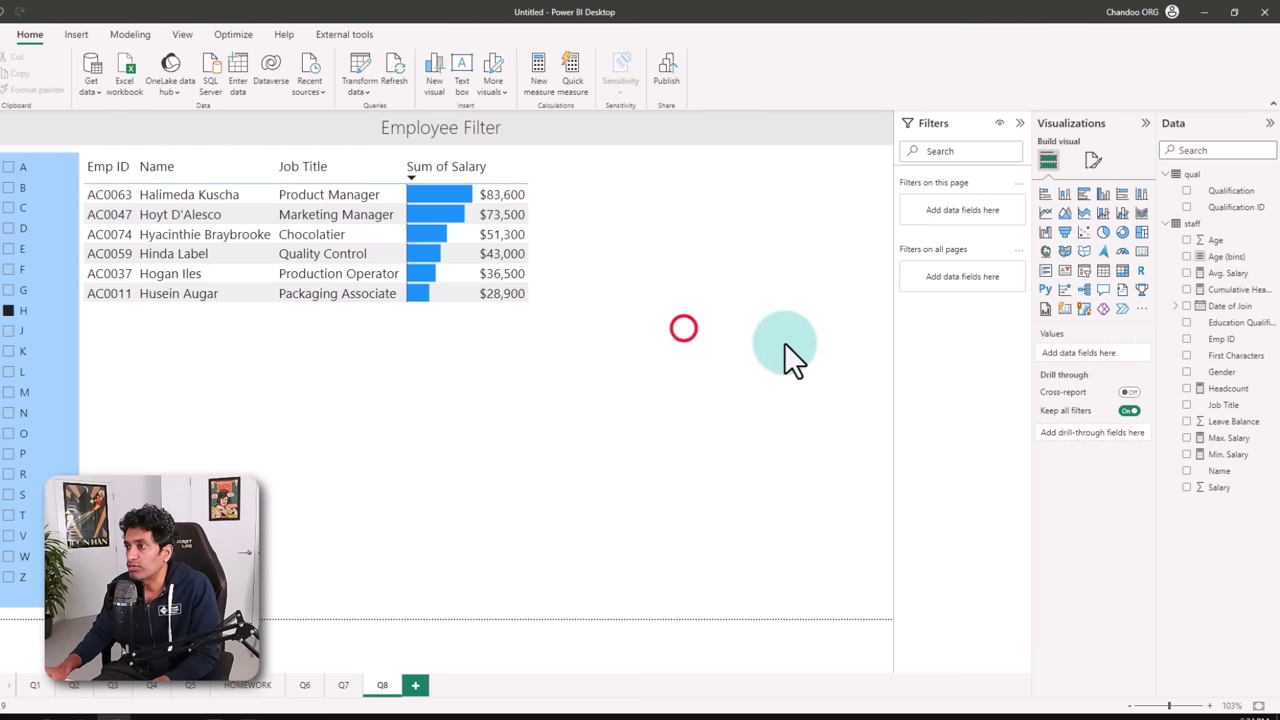
left_click(1141, 251)
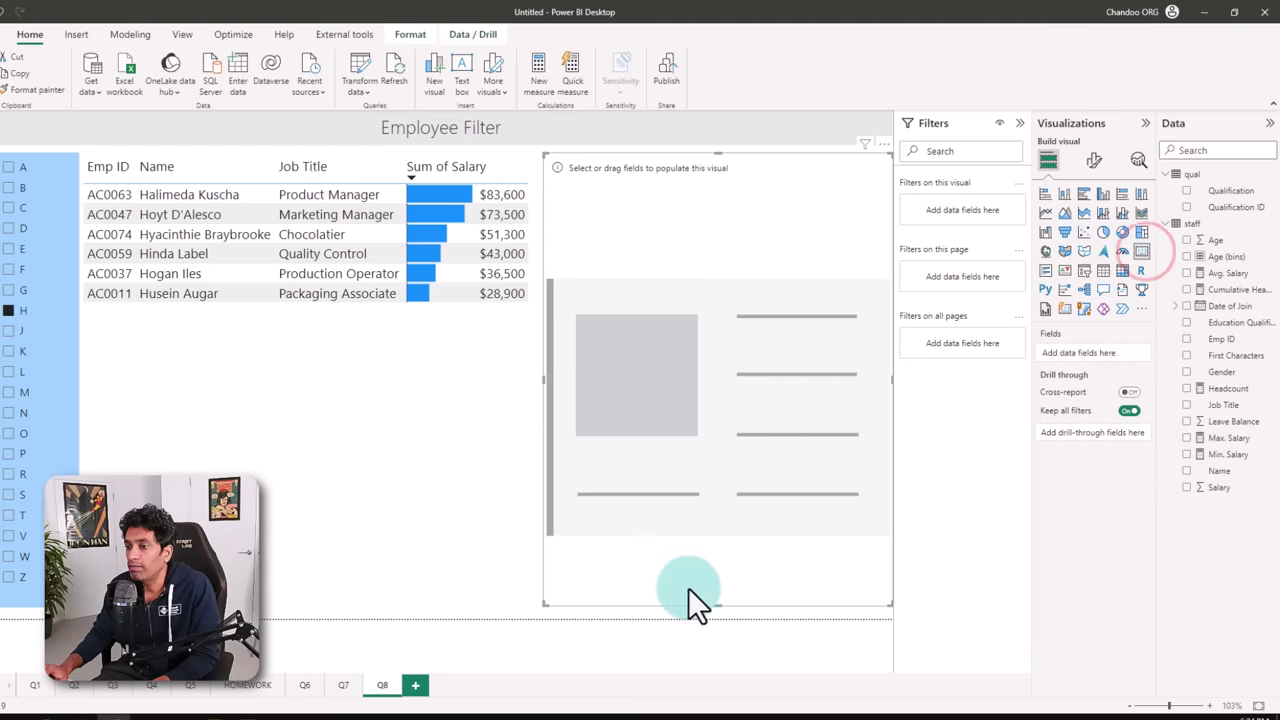
left_click_drag(689, 588, 757, 288)
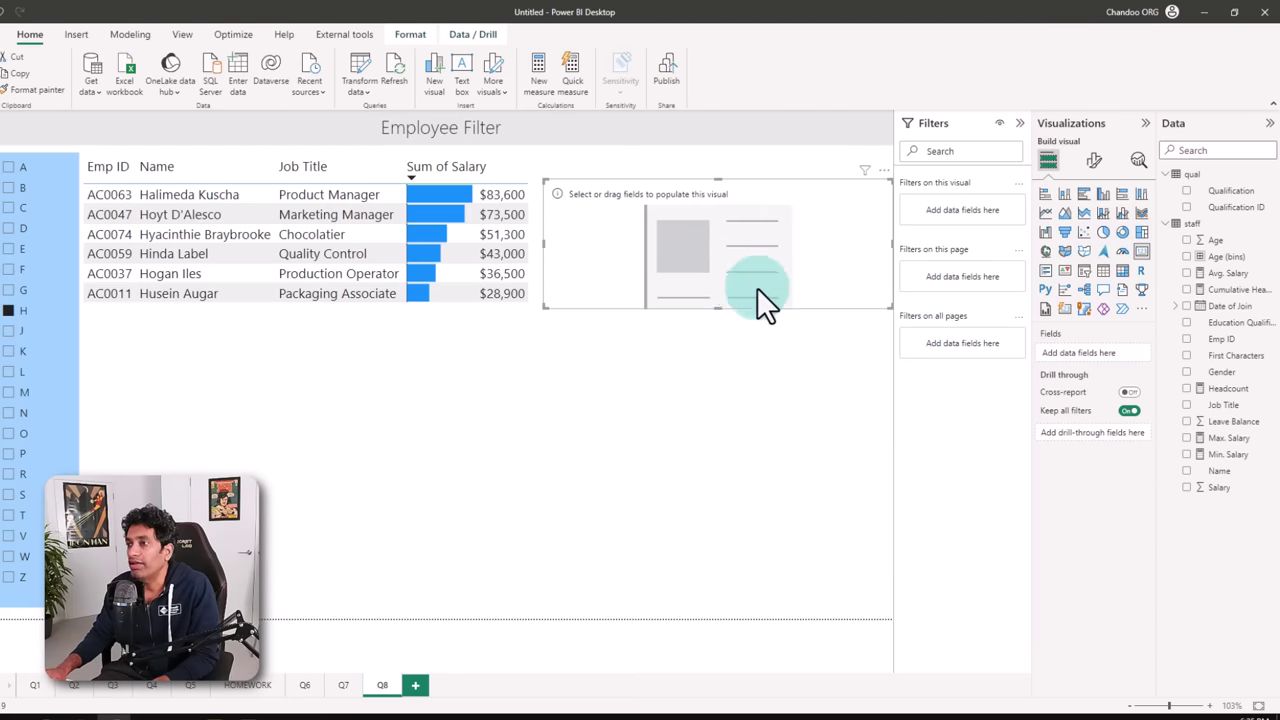
left_click(1186, 388)
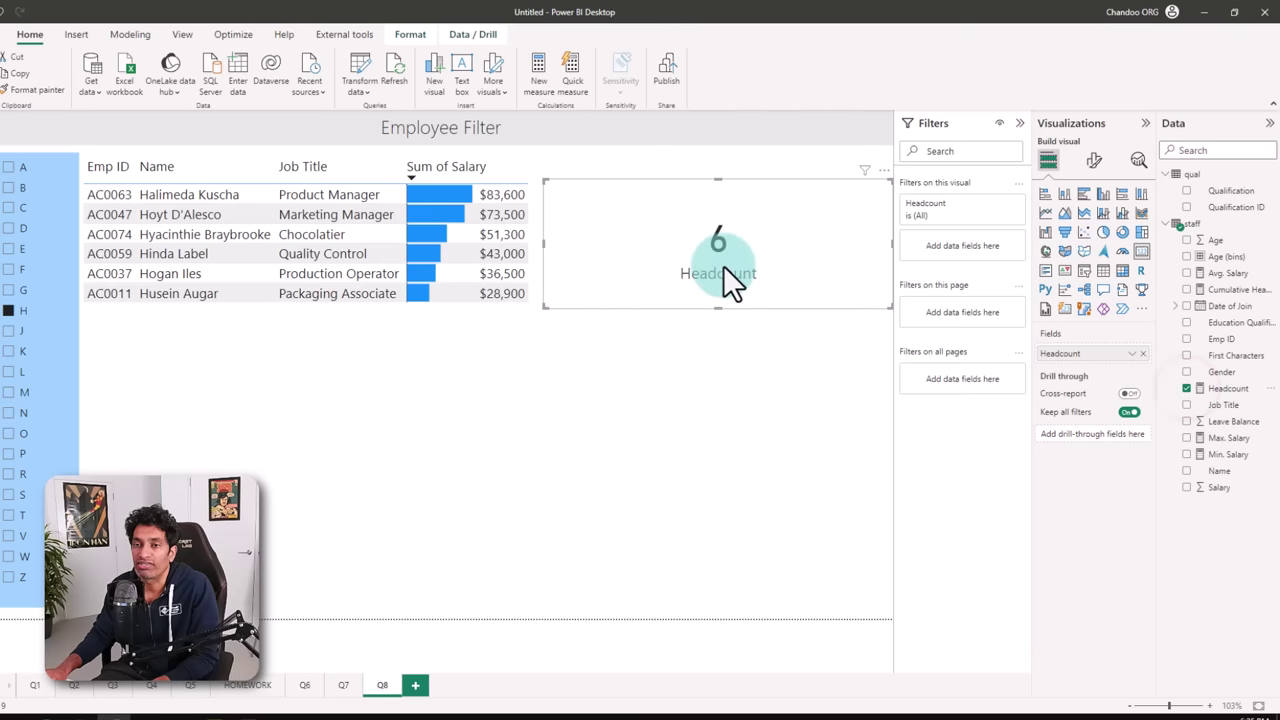
left_click(619, 281)
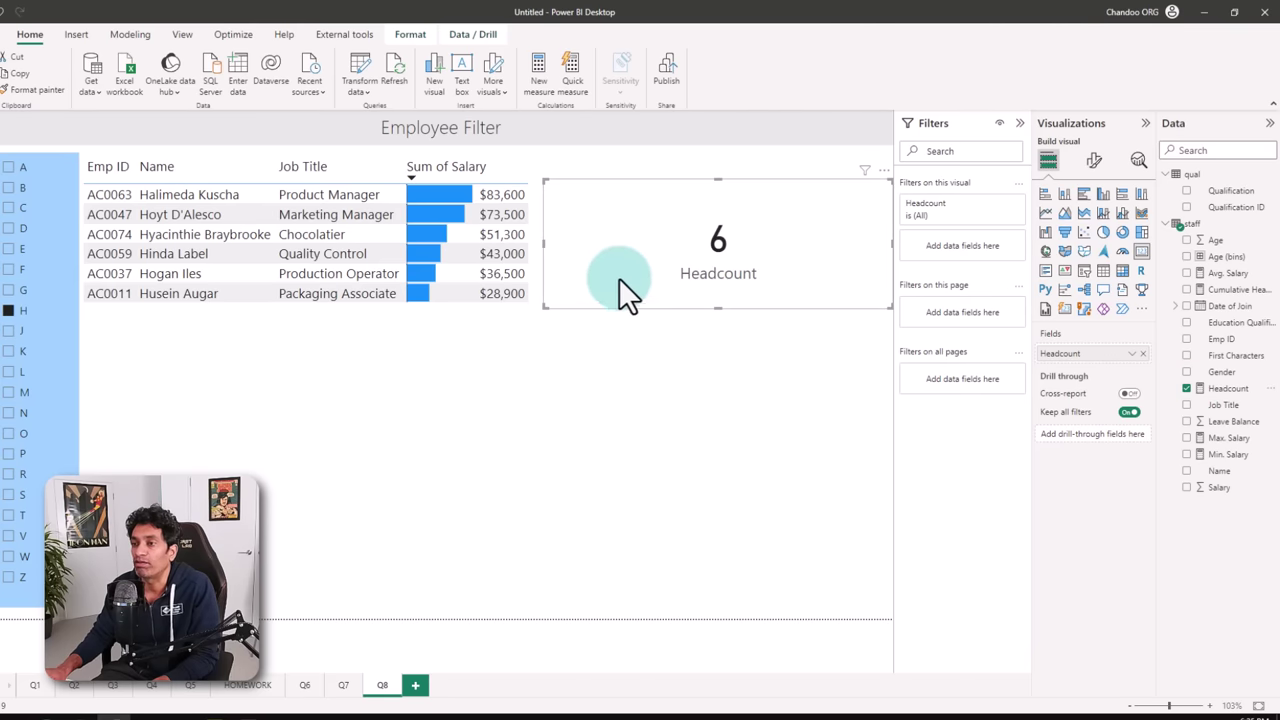
left_click(11, 373)
left_click(9, 474)
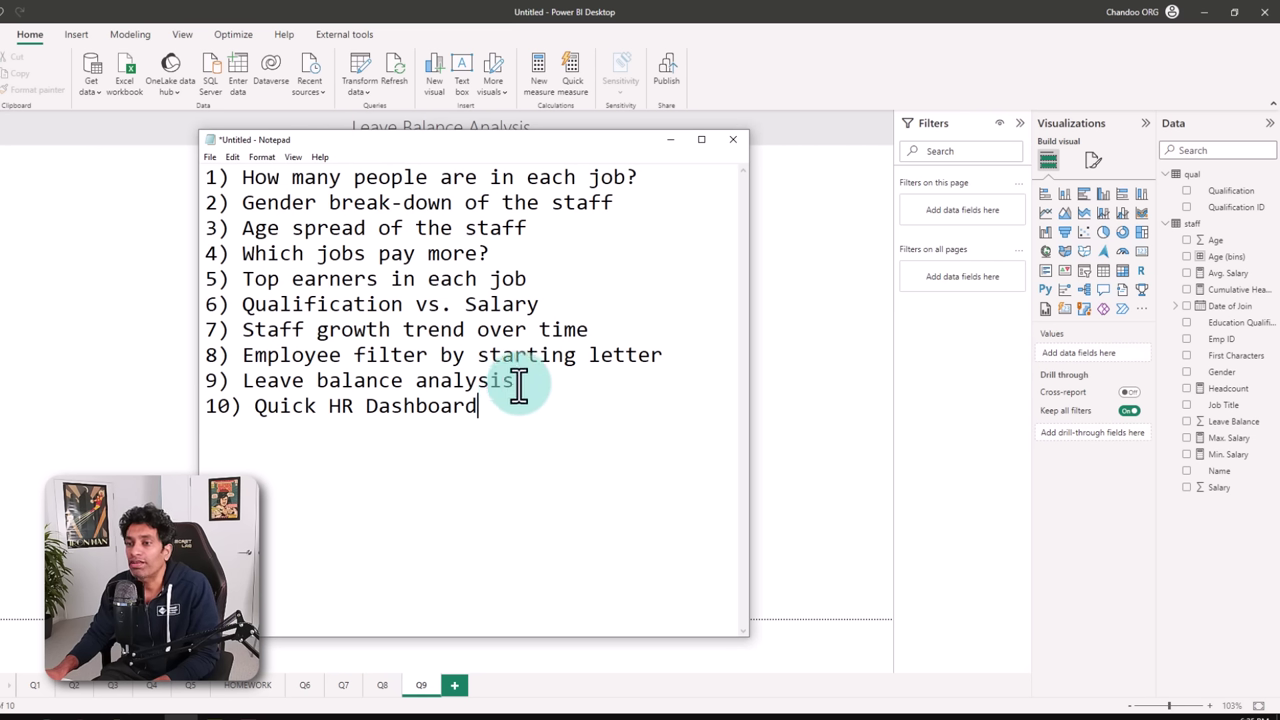
- Mark question 9 in the Notepad list and review the distinct Leave Balance values in the staff table without filtering them
left_click_drag(520, 386, 172, 386)
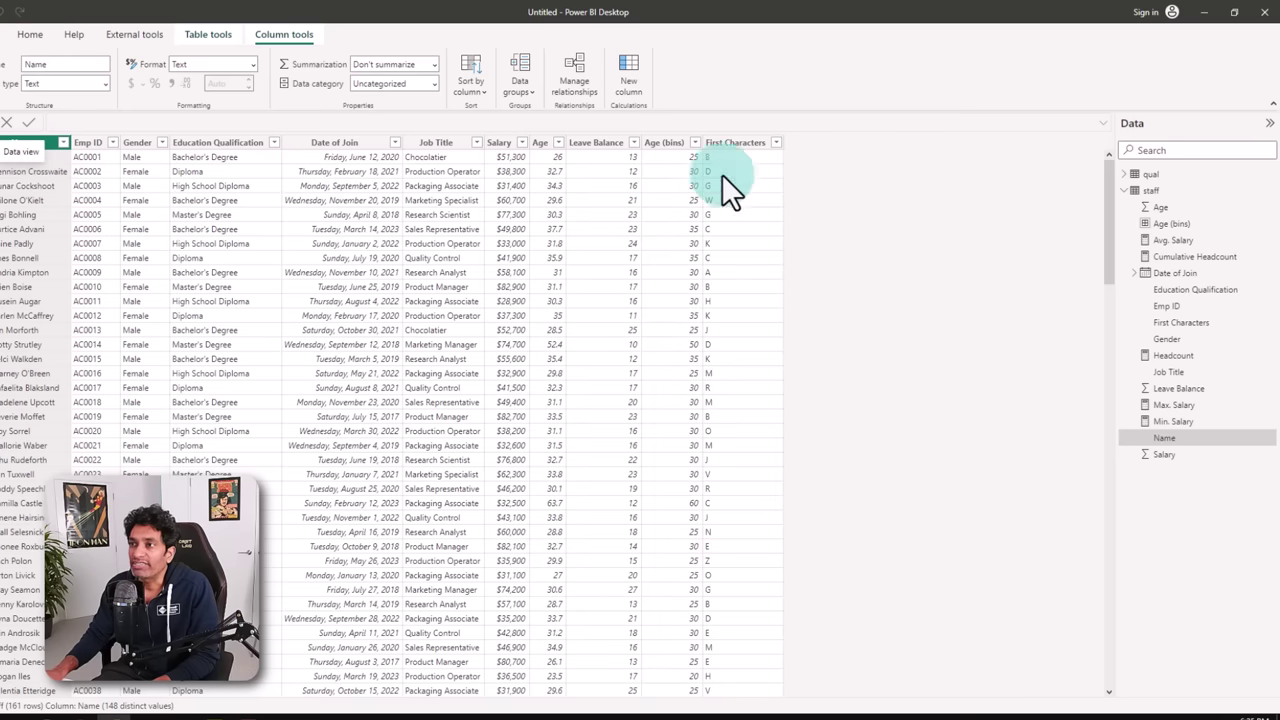
left_click(634, 142)
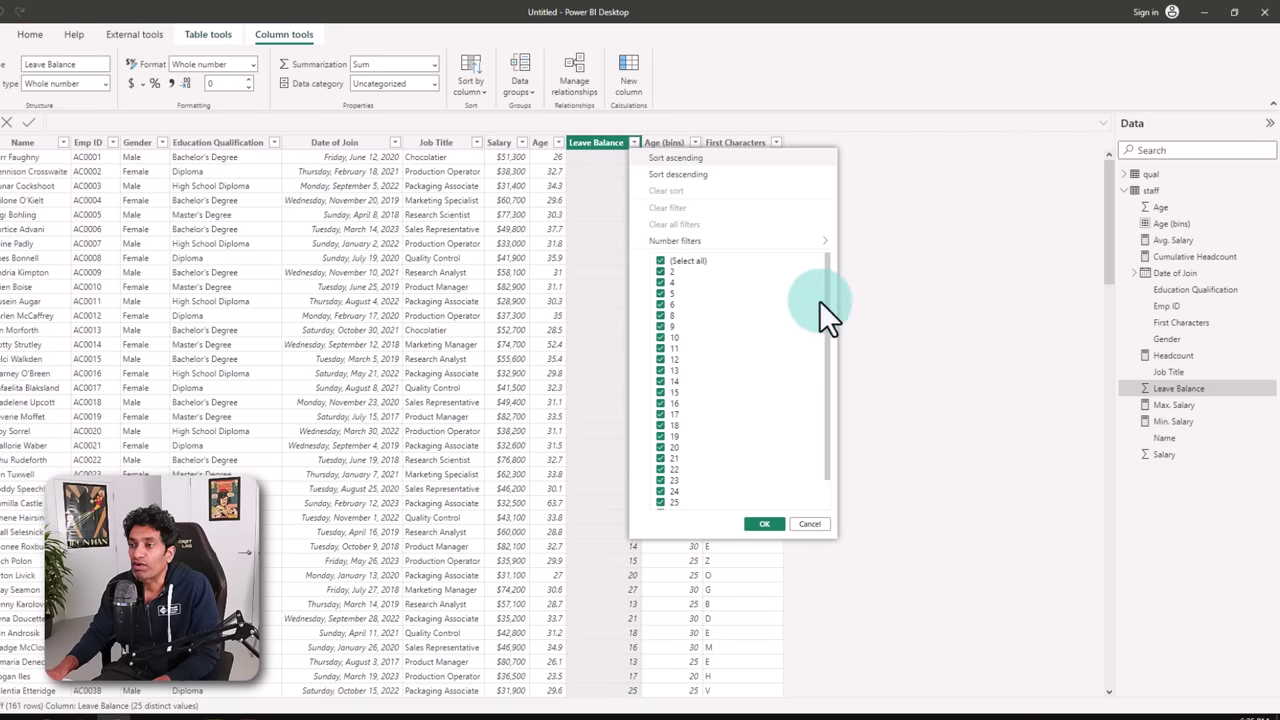
left_click_drag(829, 287, 829, 429)
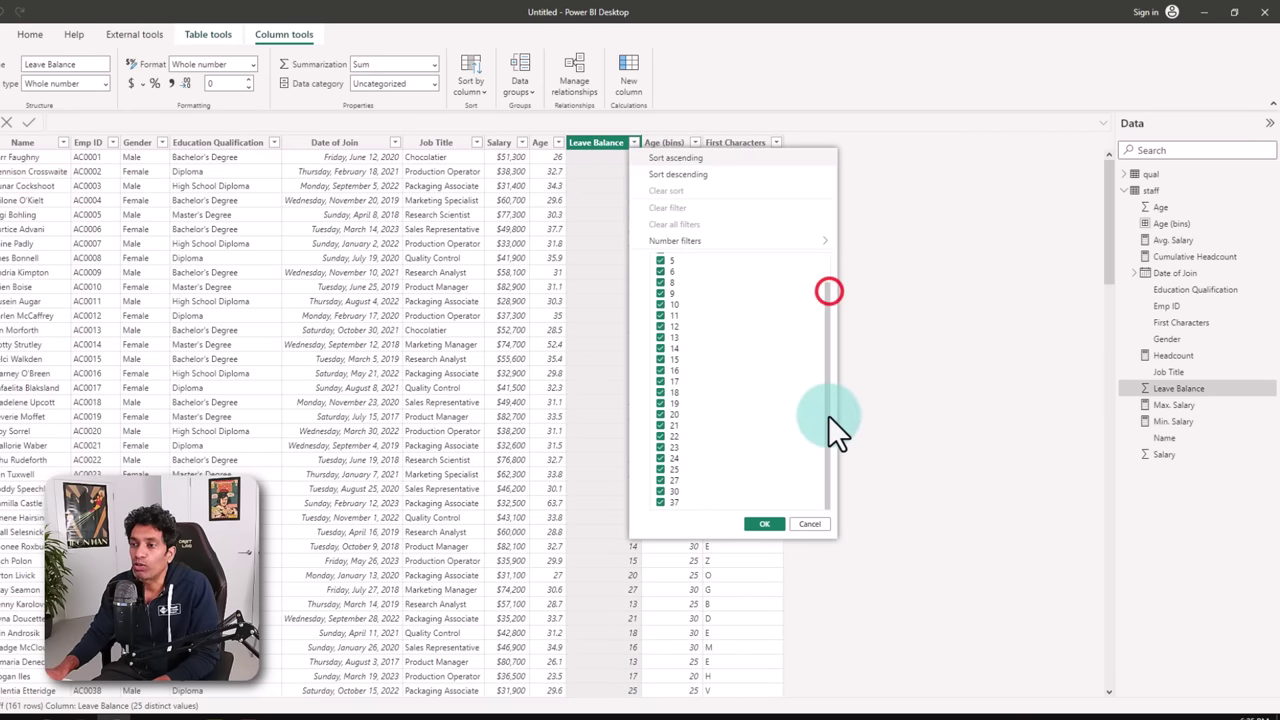
left_click(812, 525)
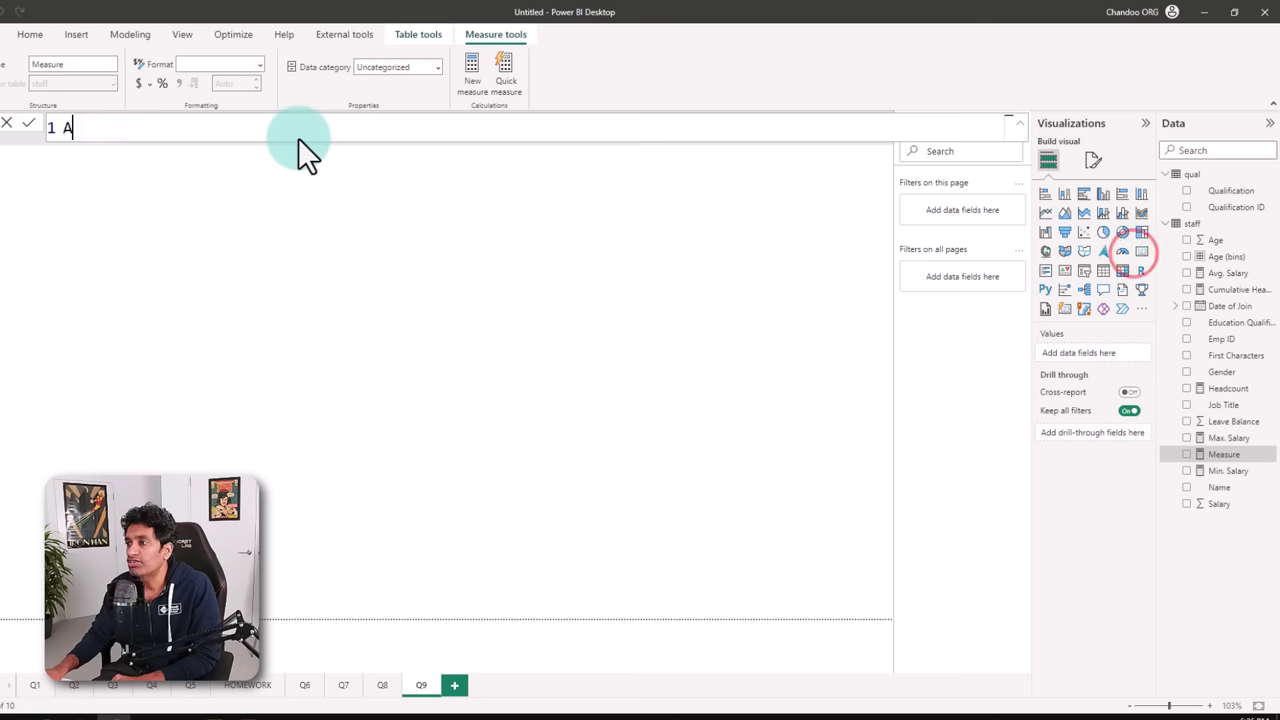
- Create the measure Avg. Leave Balance = average(staff[Leave Balance])
type("vg. Leave Balance = average(staff[Leave Balance])")
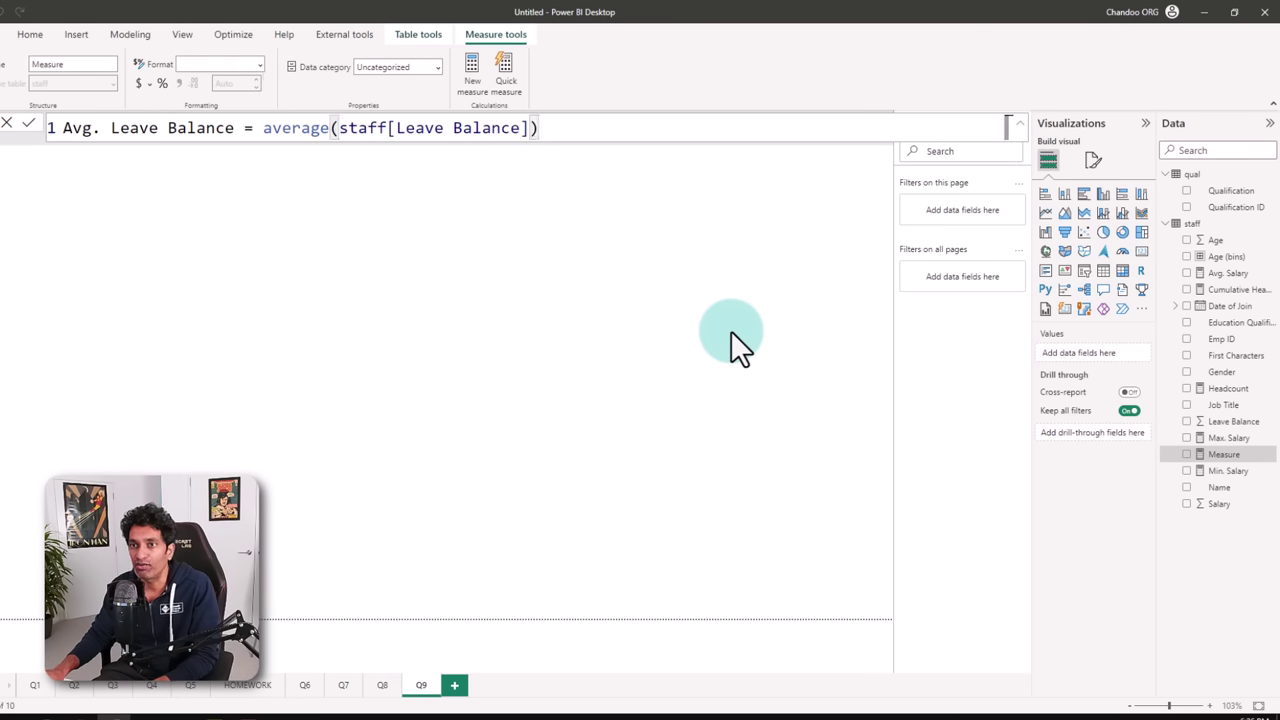
key("Return")
- Create the measure LBL over 20 days = CALCULATE([Headcount], staff[Leave Balance]>20)
left_click(253, 80)
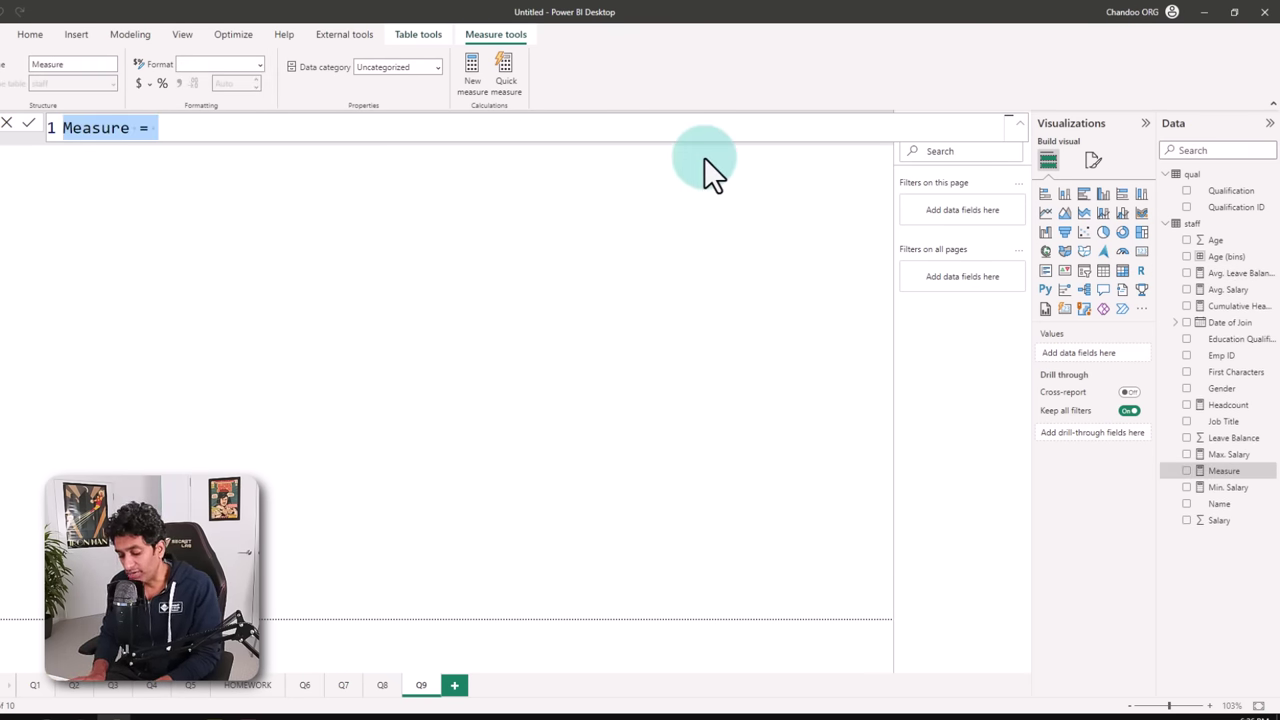
type("LBL over")
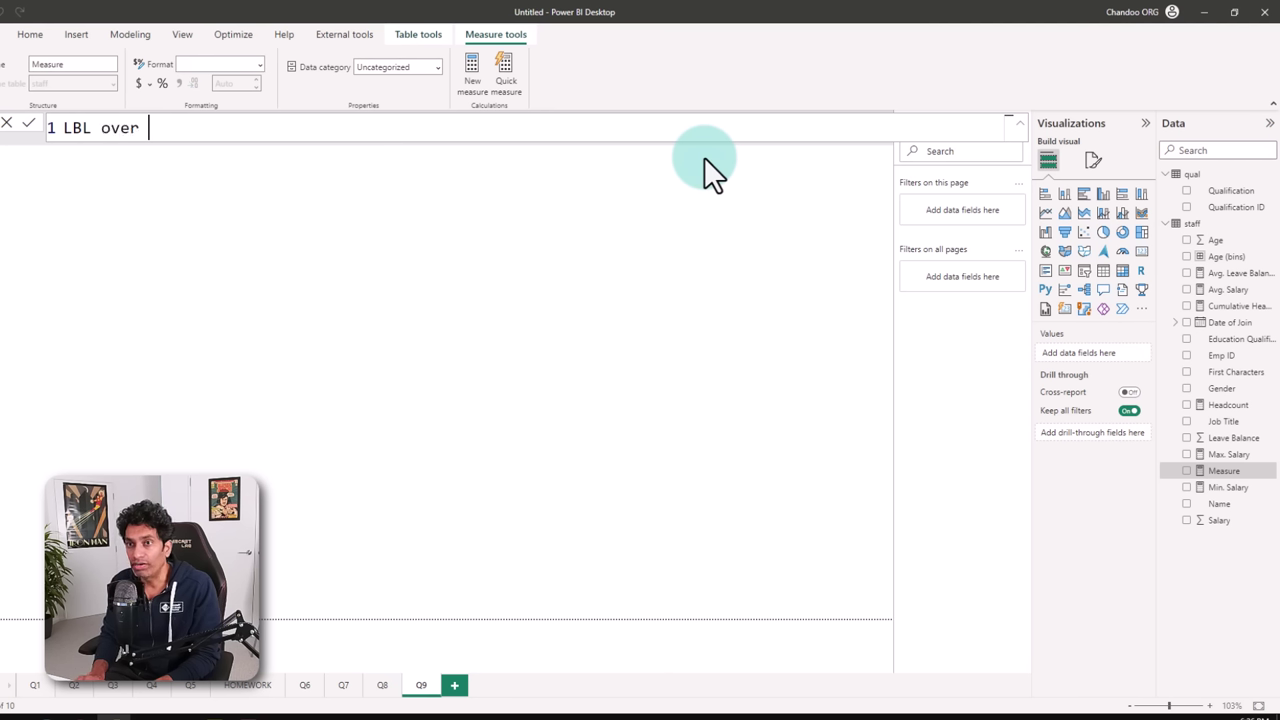
type(" 20 days = calc")
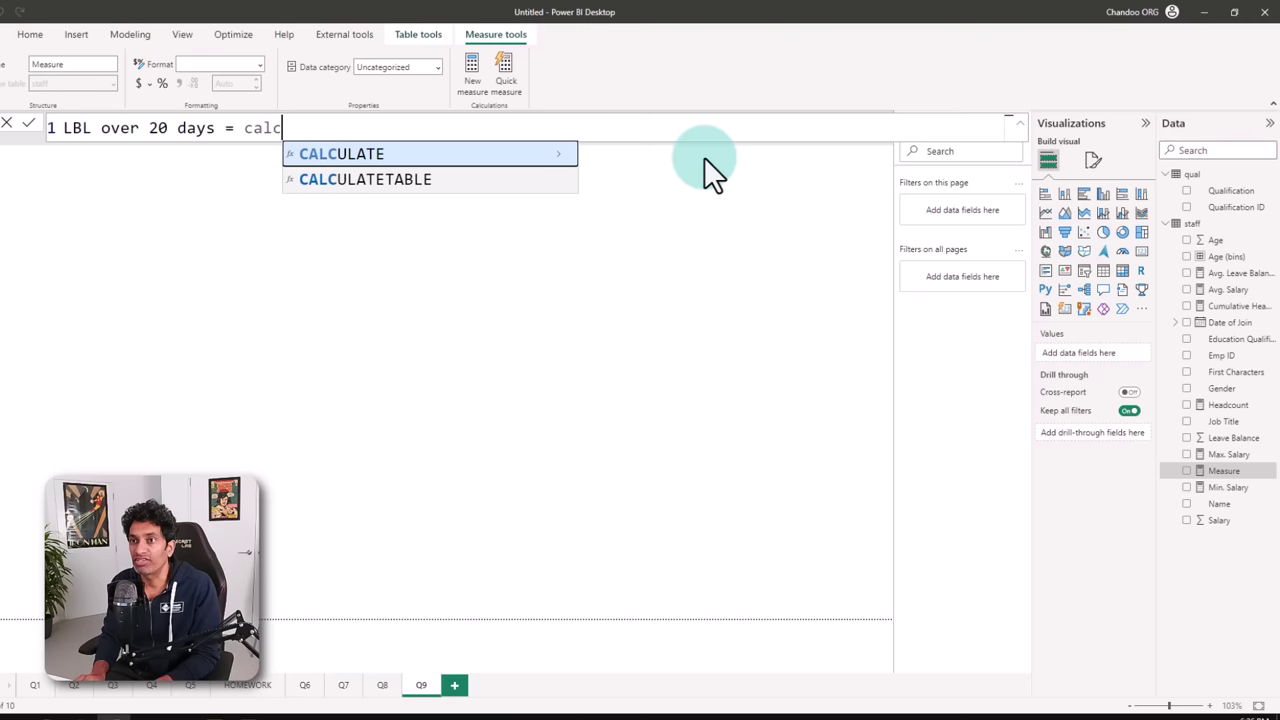
key("Tab")
type("[H")
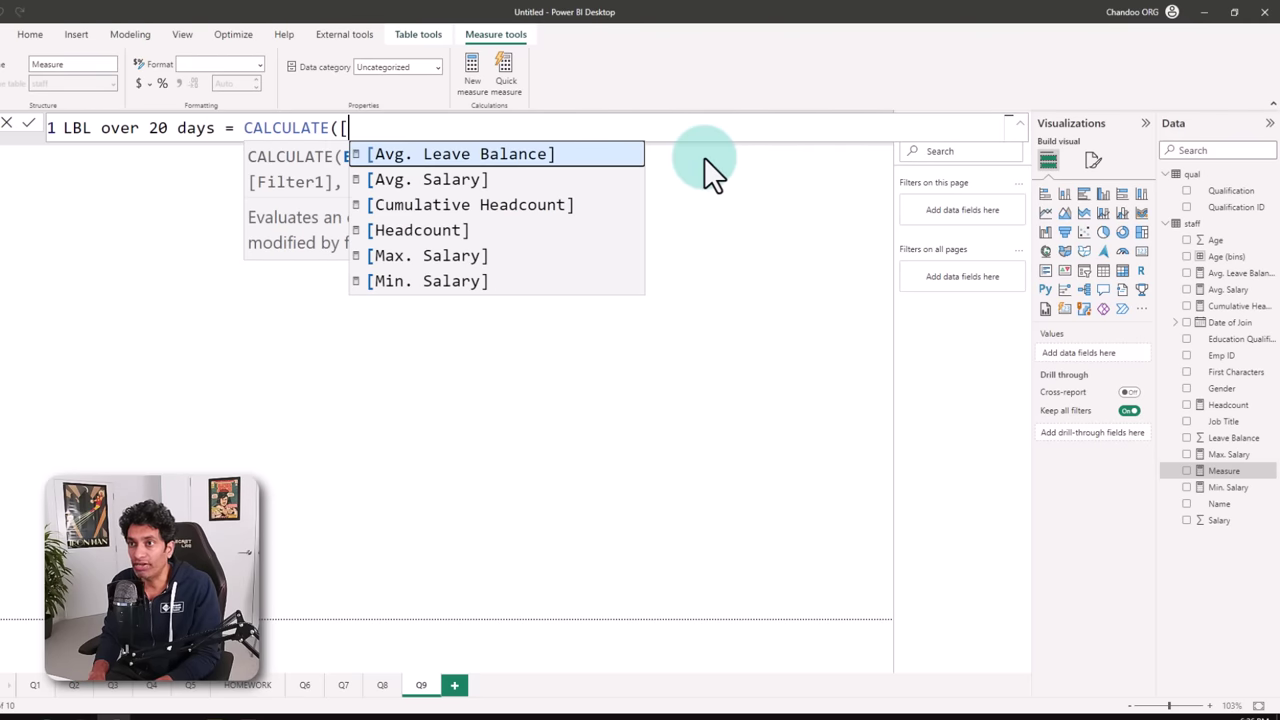
key("Tab")
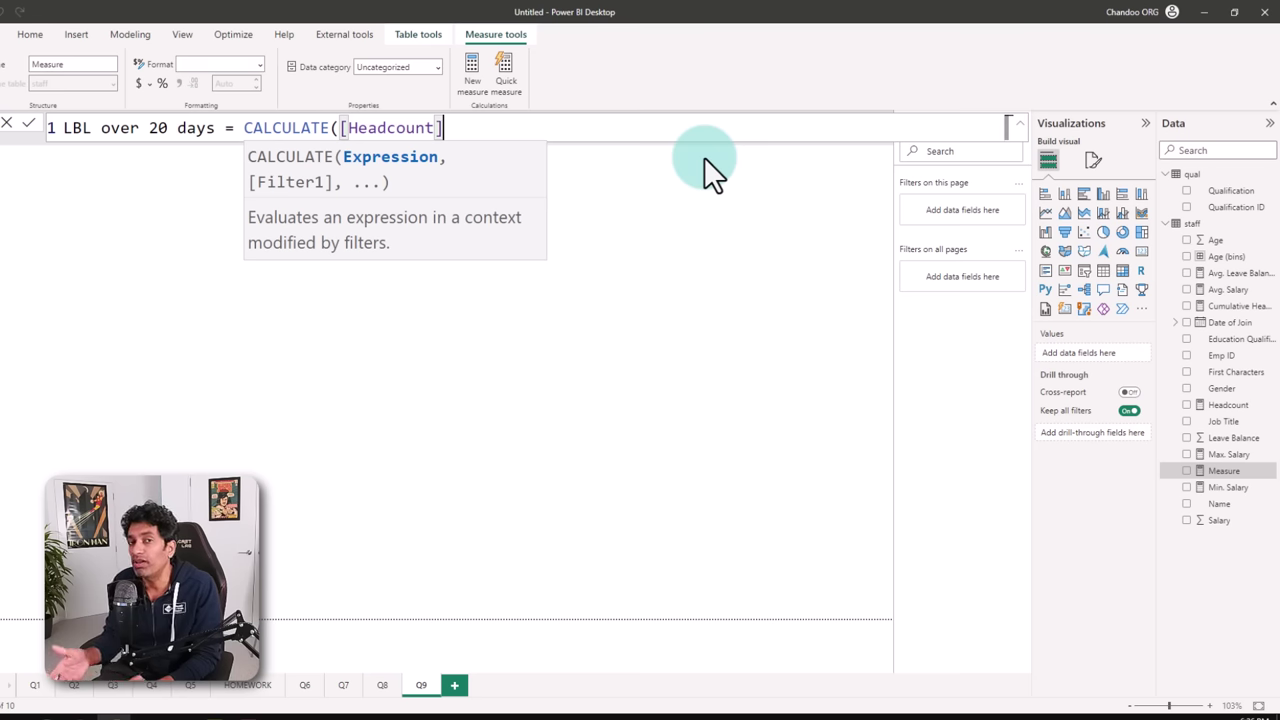
type(", lea")
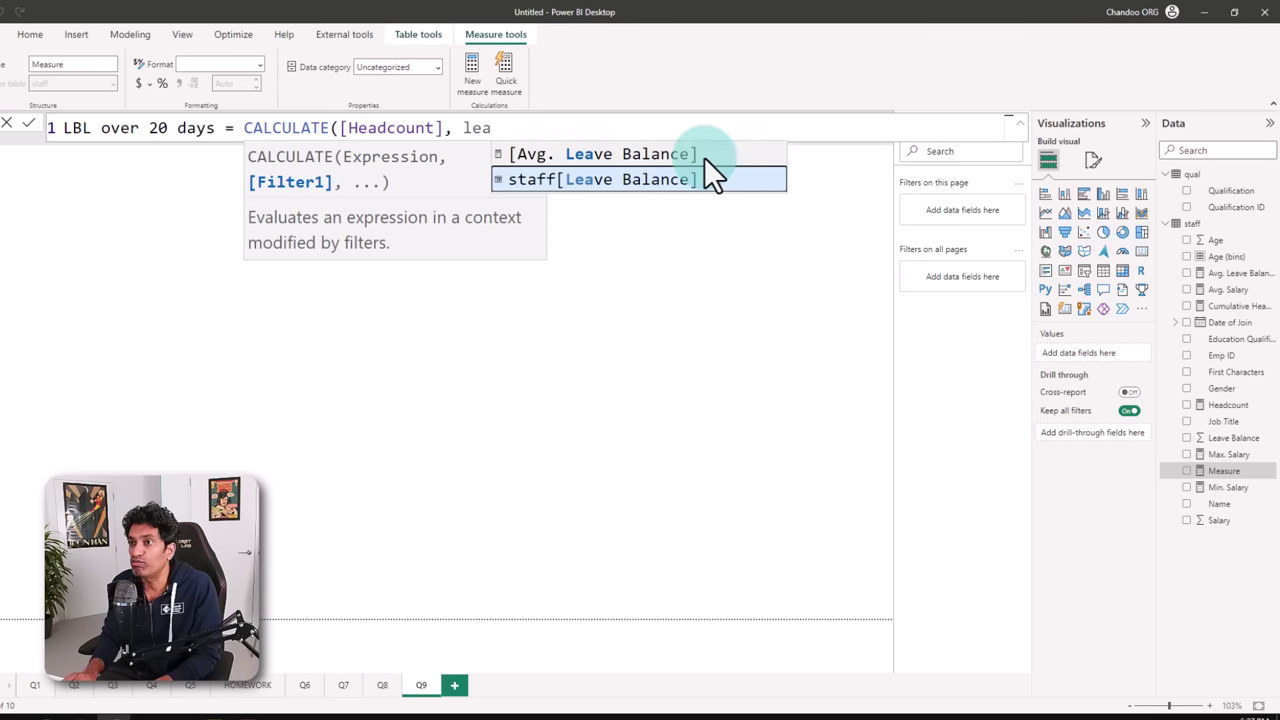
key("Tab")
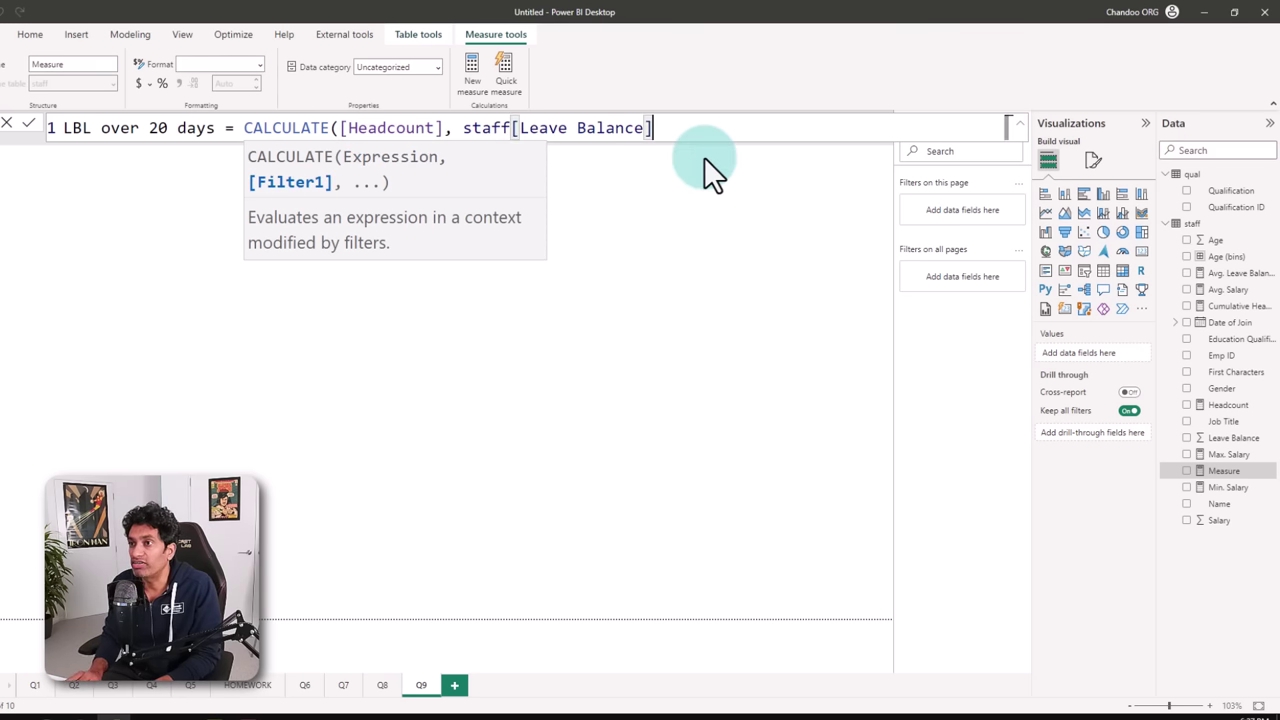
type(">20)")
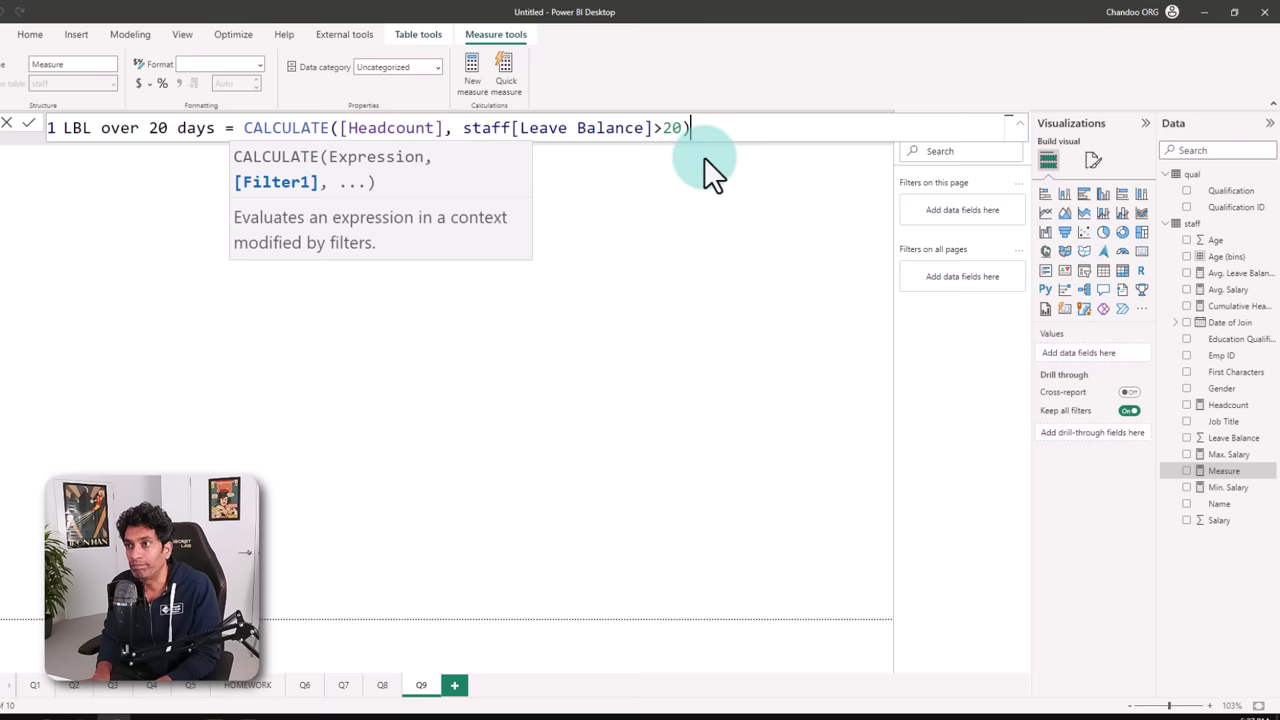
- Build a stacked bar chart of Avg. Leave Balance by Job Title on page Q9 and narrow it to about half the page width
left_click(486, 525)
left_click_drag(486, 523, 489, 487)
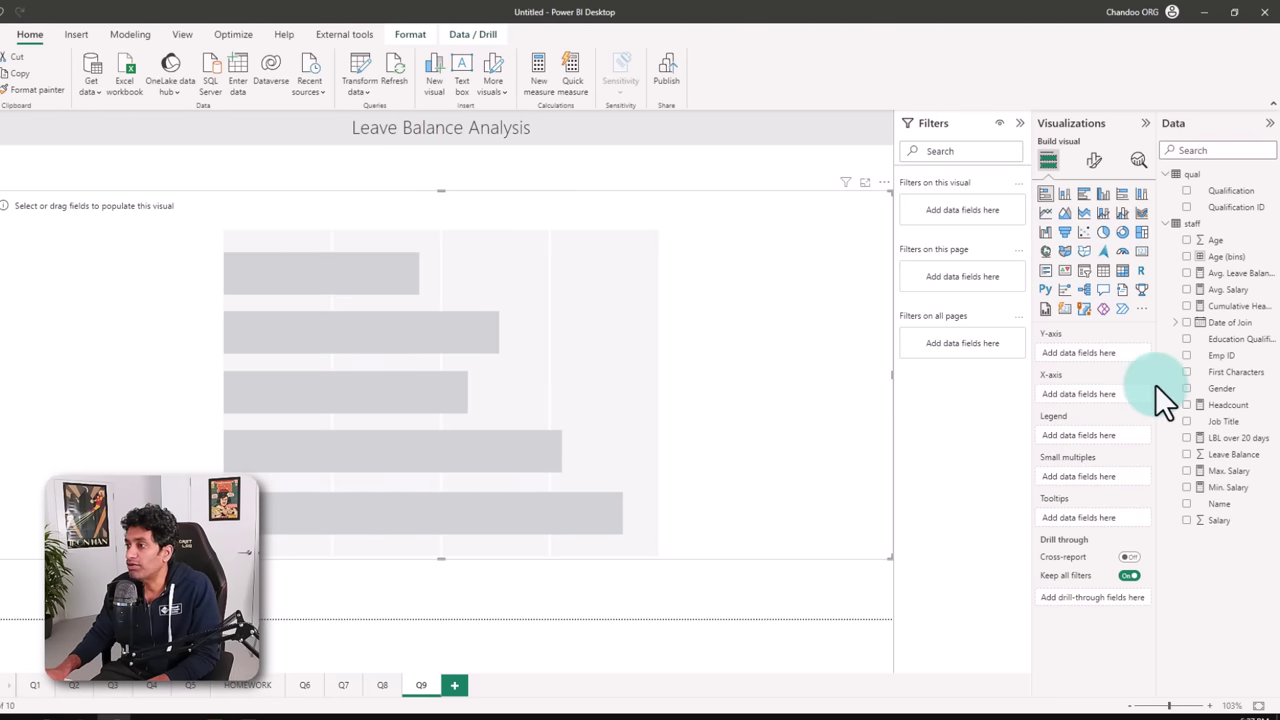
left_click(1192, 421)
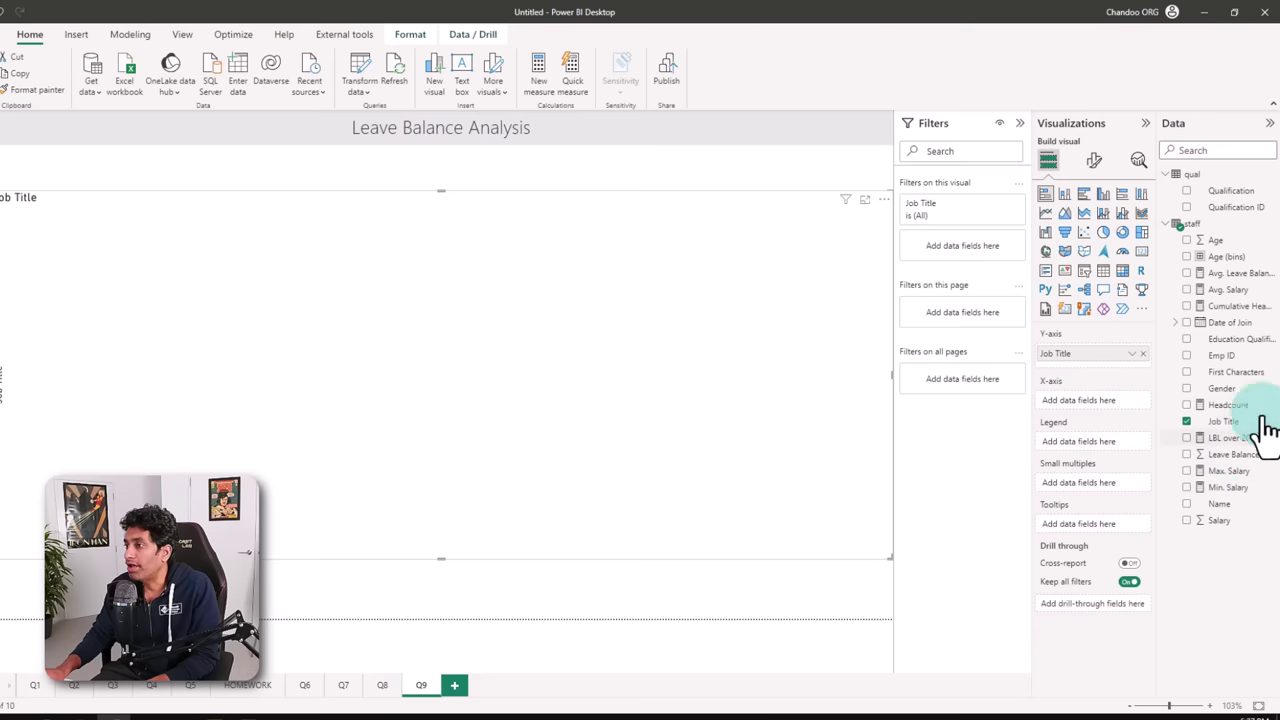
left_click(1187, 273)
mouse_move(737, 246)
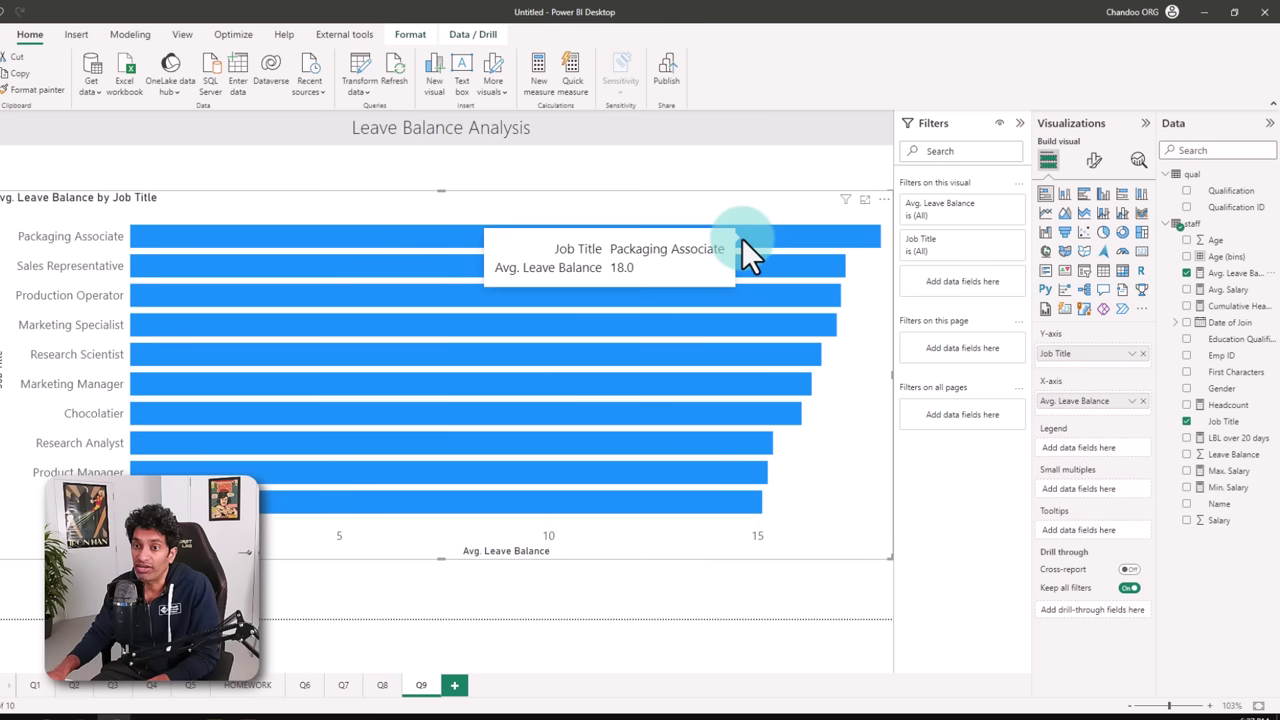
mouse_move(638, 510)
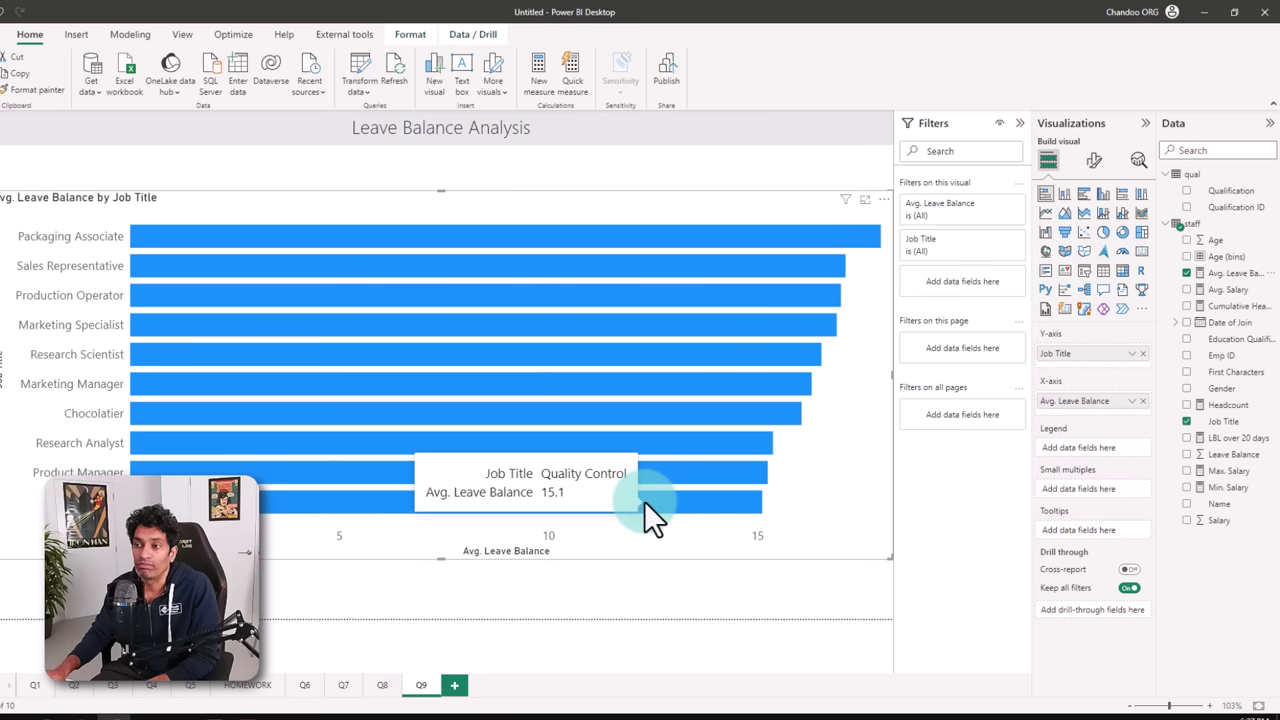
left_click_drag(890, 557, 487, 580)
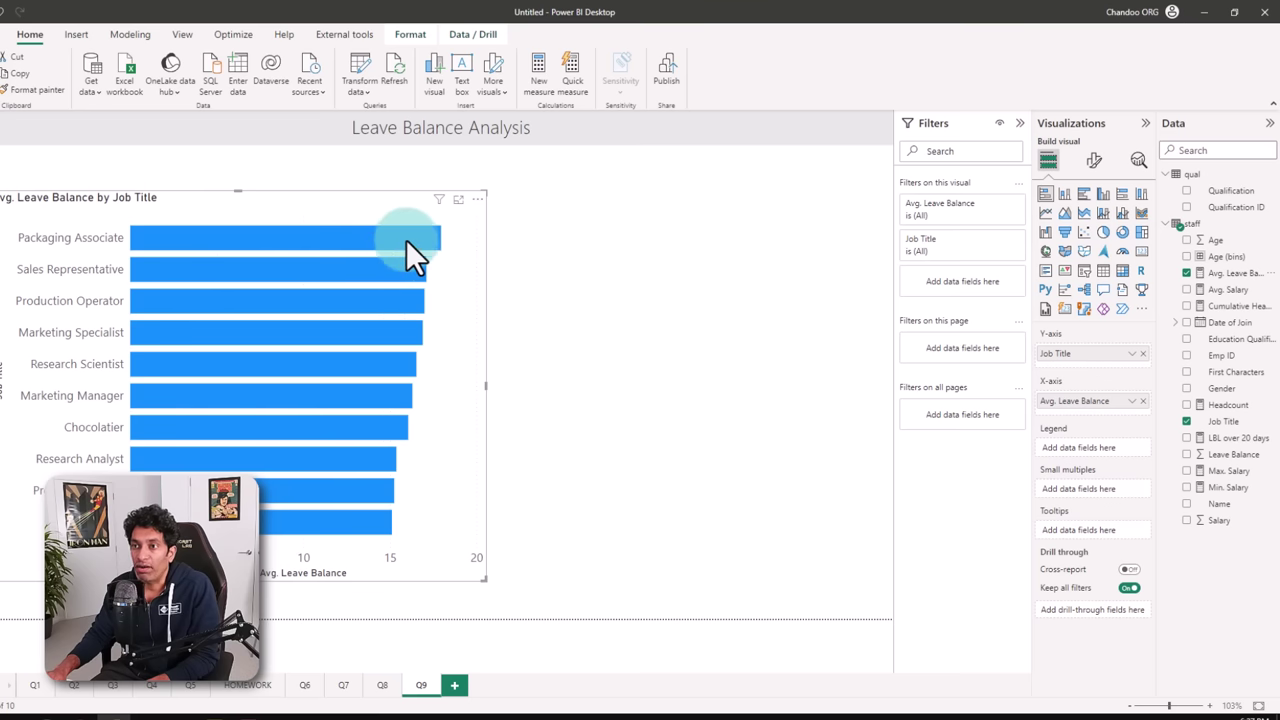
- Inspect the Packaging Associate bar by highlighting it and clearing the highlight again
mouse_move(406, 233)
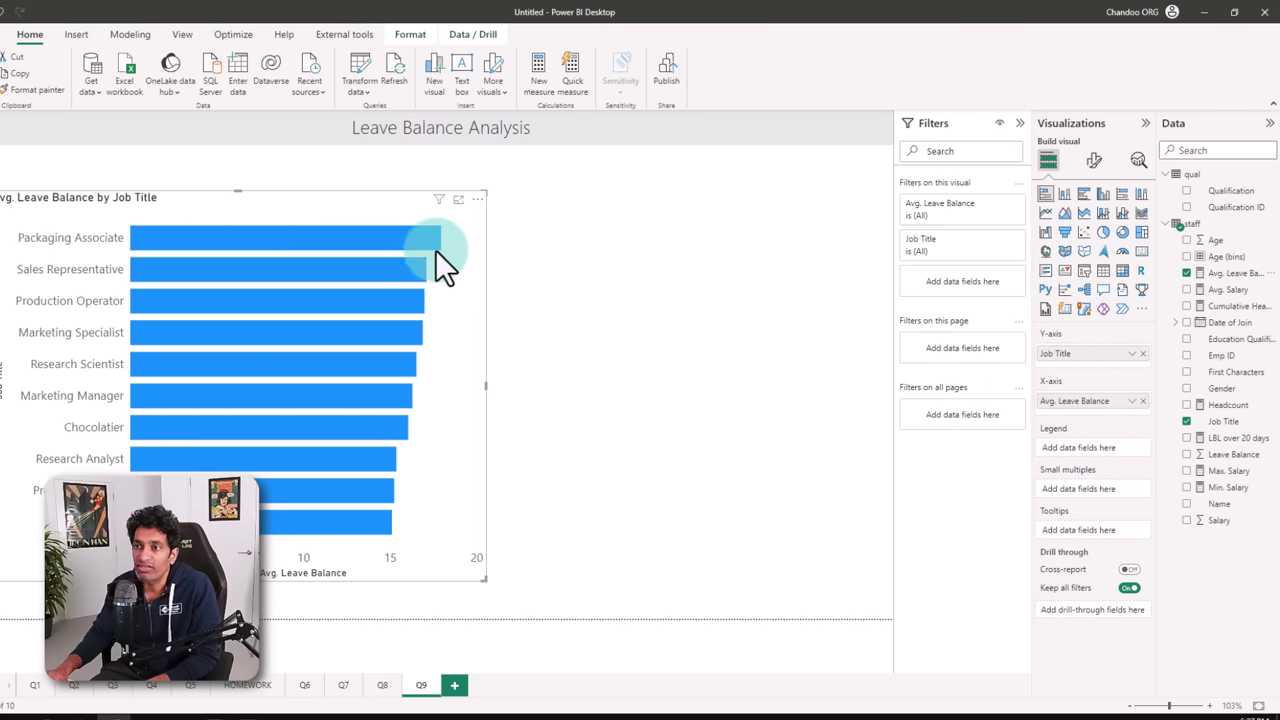
left_click(356, 238)
left_click(357, 238)
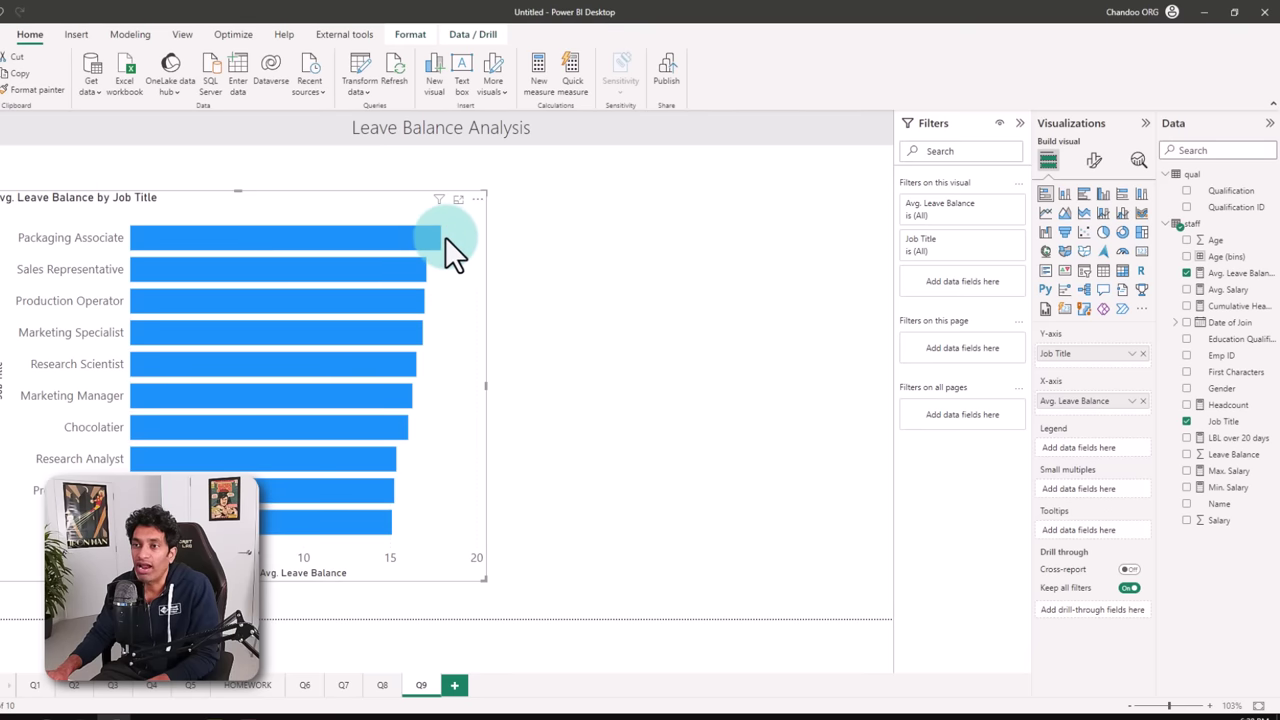
- Turn on data labels for the leave balance bar chart and switch off its X-axis
left_click(463, 372)
left_click(1094, 162)
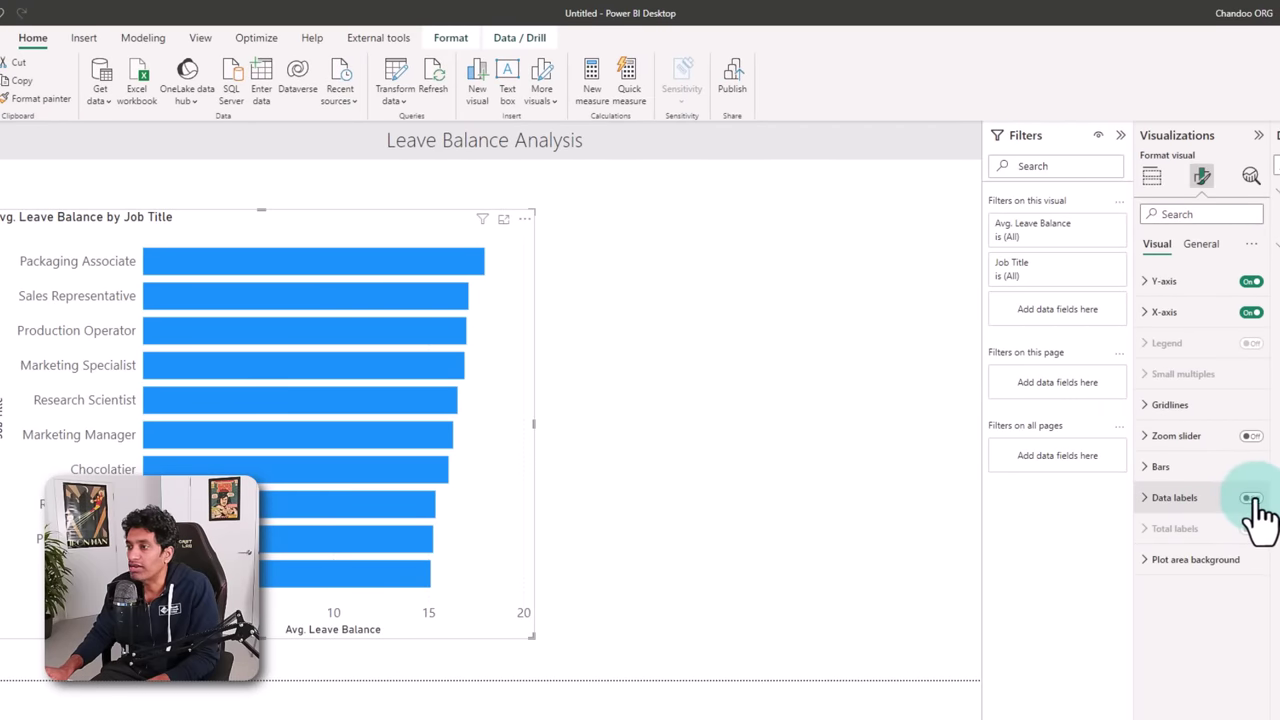
left_click(1251, 498)
left_click(1225, 313)
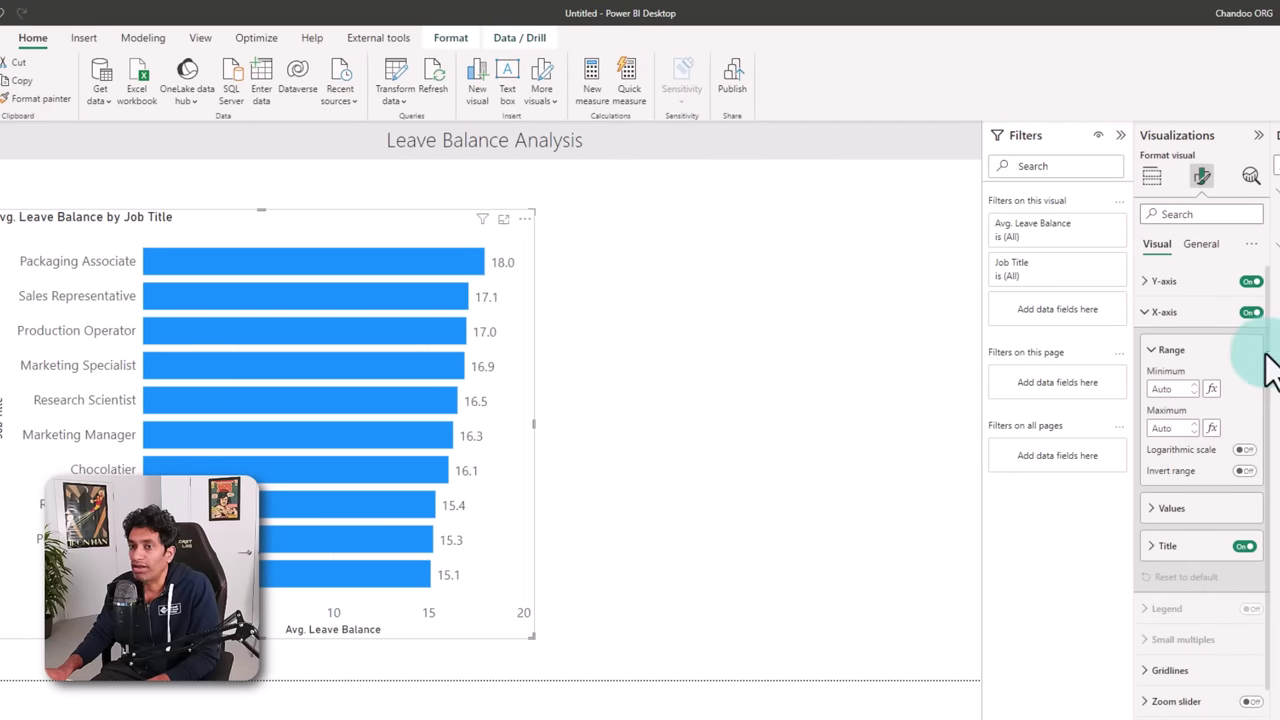
left_click(1246, 312)
- Change the default bar colour of the leave balance chart to orange
left_click(1195, 468)
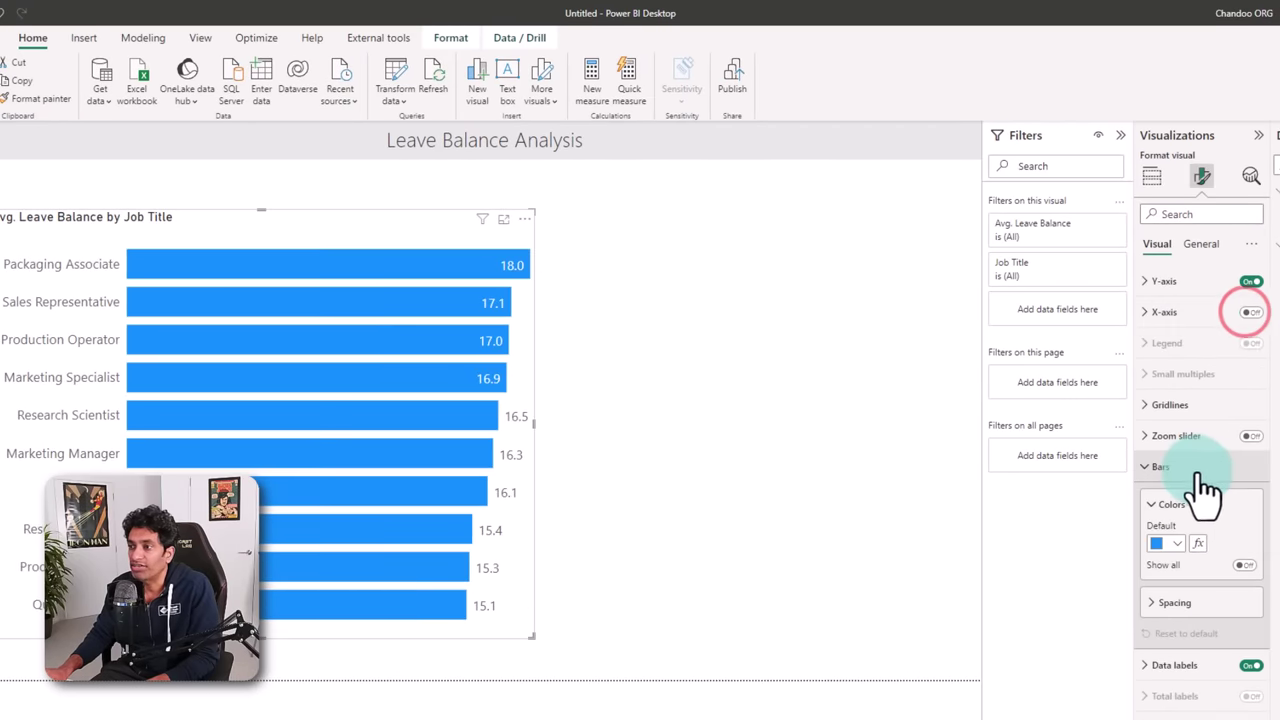
left_click(1174, 545)
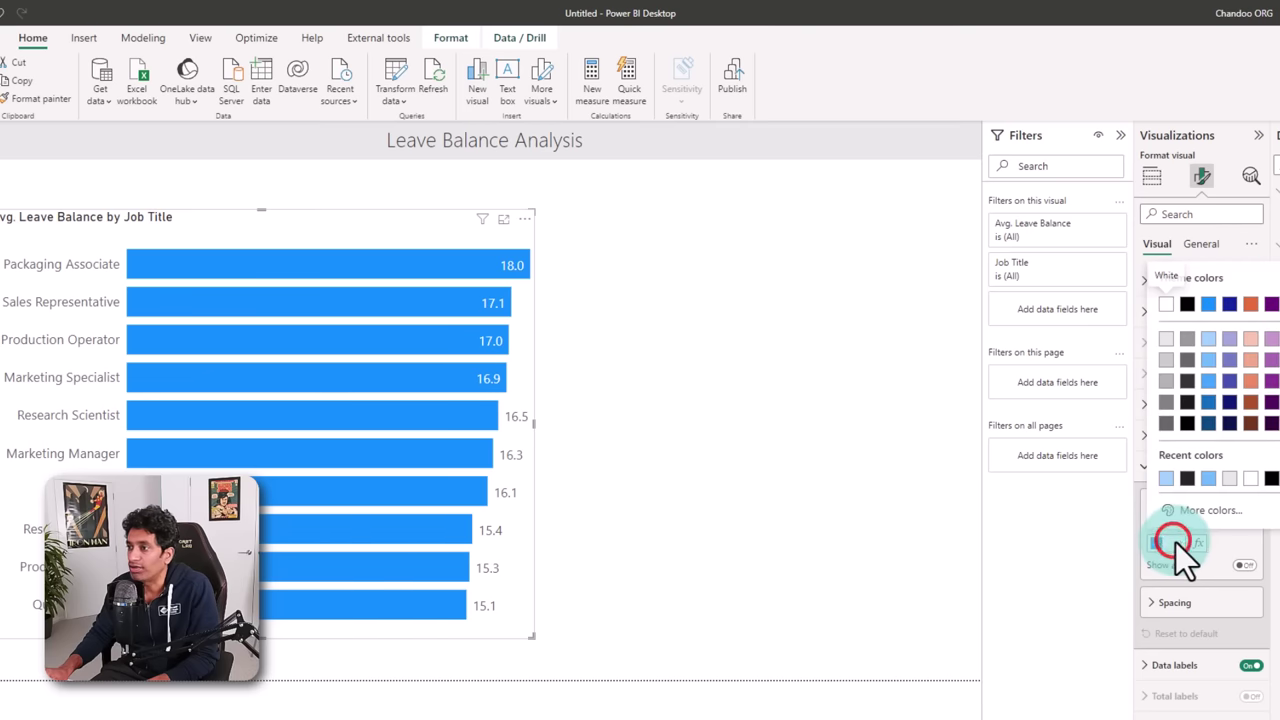
left_click(1158, 363)
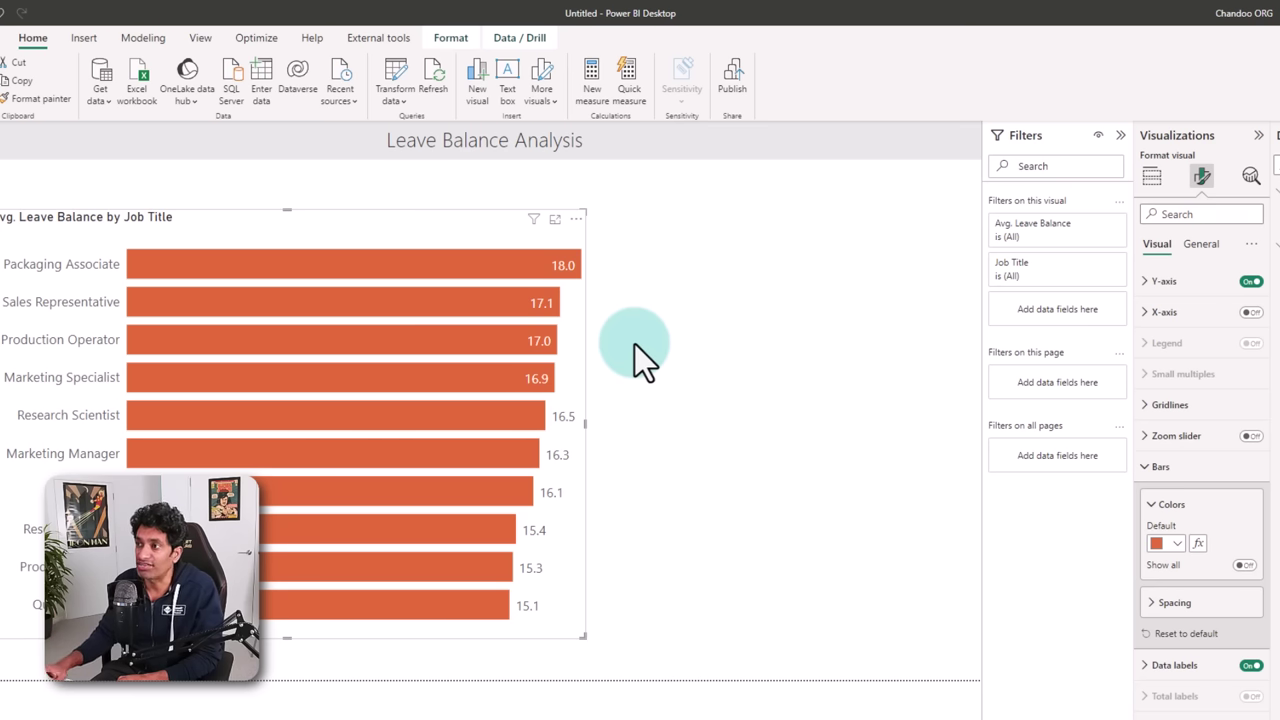
- Add the LBL over 20 days measure to the bar chart's tooltips and check the tooltips on the upper bars
left_click(1152, 190)
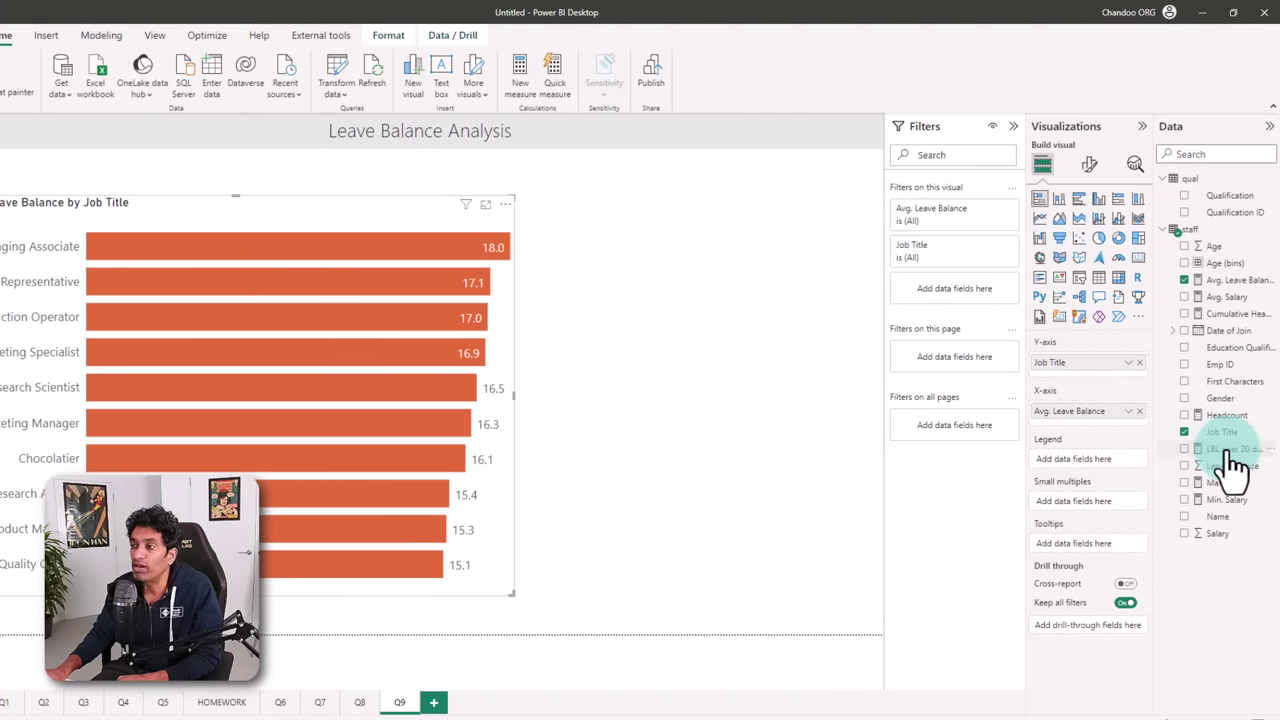
left_click_drag(1225, 450, 1101, 545)
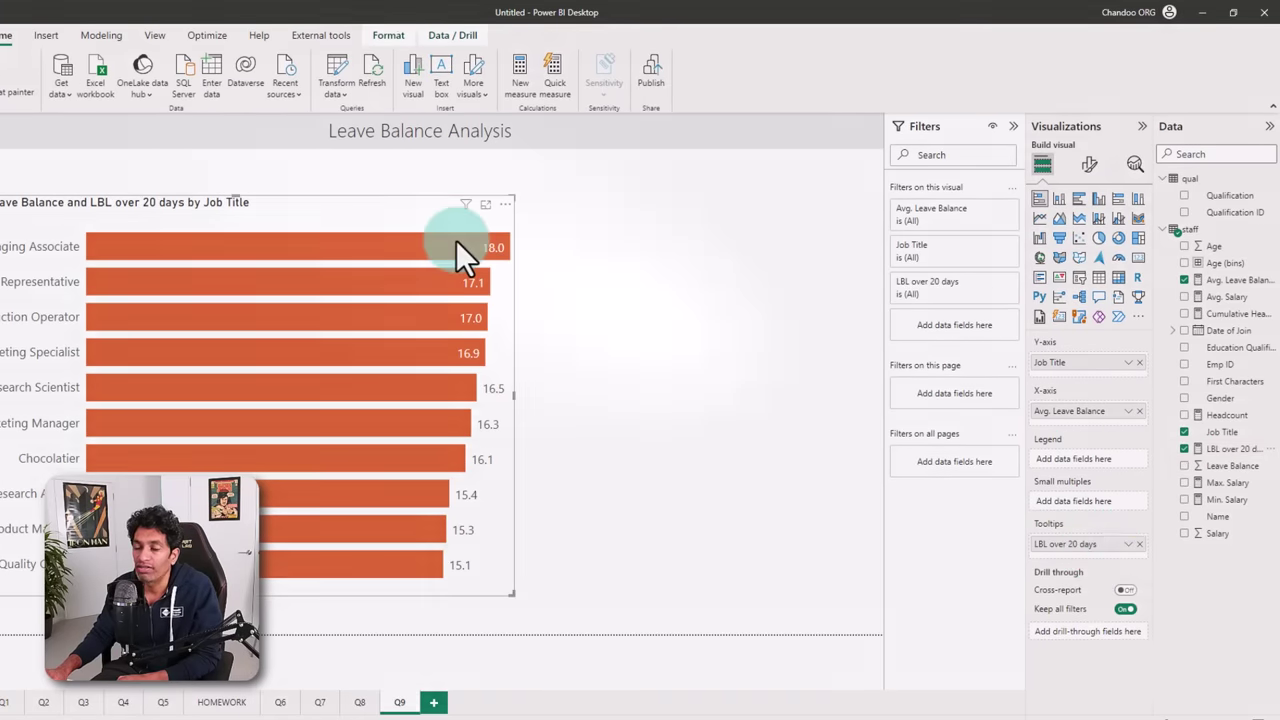
mouse_move(457, 242)
mouse_move(446, 276)
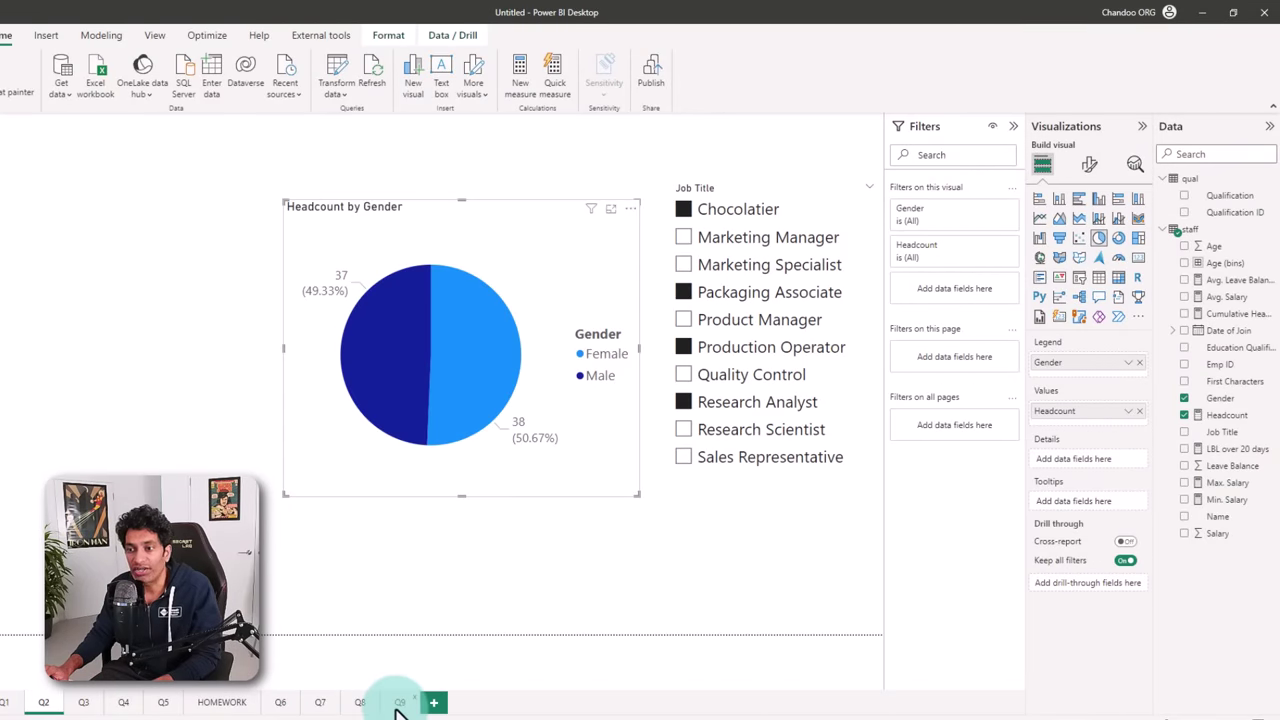
- Paste the Headcount by Gender pie chart from Q2 onto page Q9 and place it beside the bar chart as a smaller visual
left_click(398, 703)
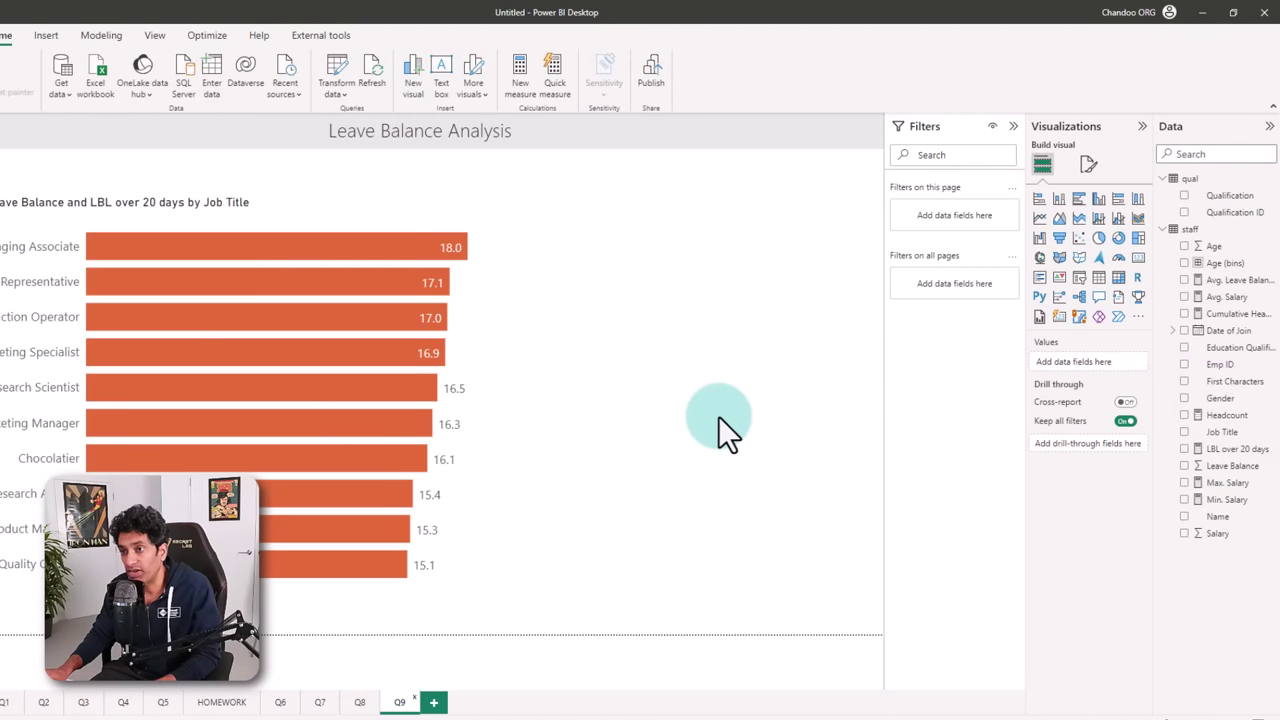
key("ctrl+v")
left_click_drag(581, 476, 755, 318)
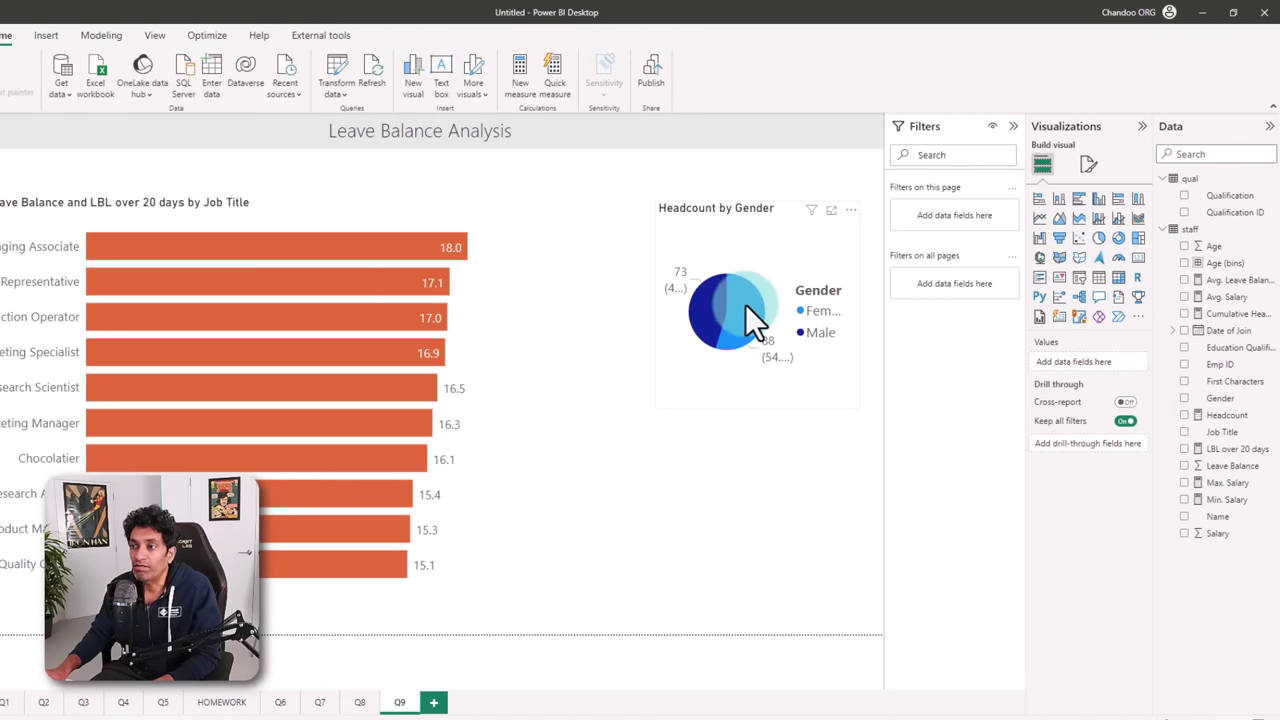
- Compare leave balances by gender by cross-highlighting the bar chart with the Female and Male slices, and clear the selection
left_click(759, 336)
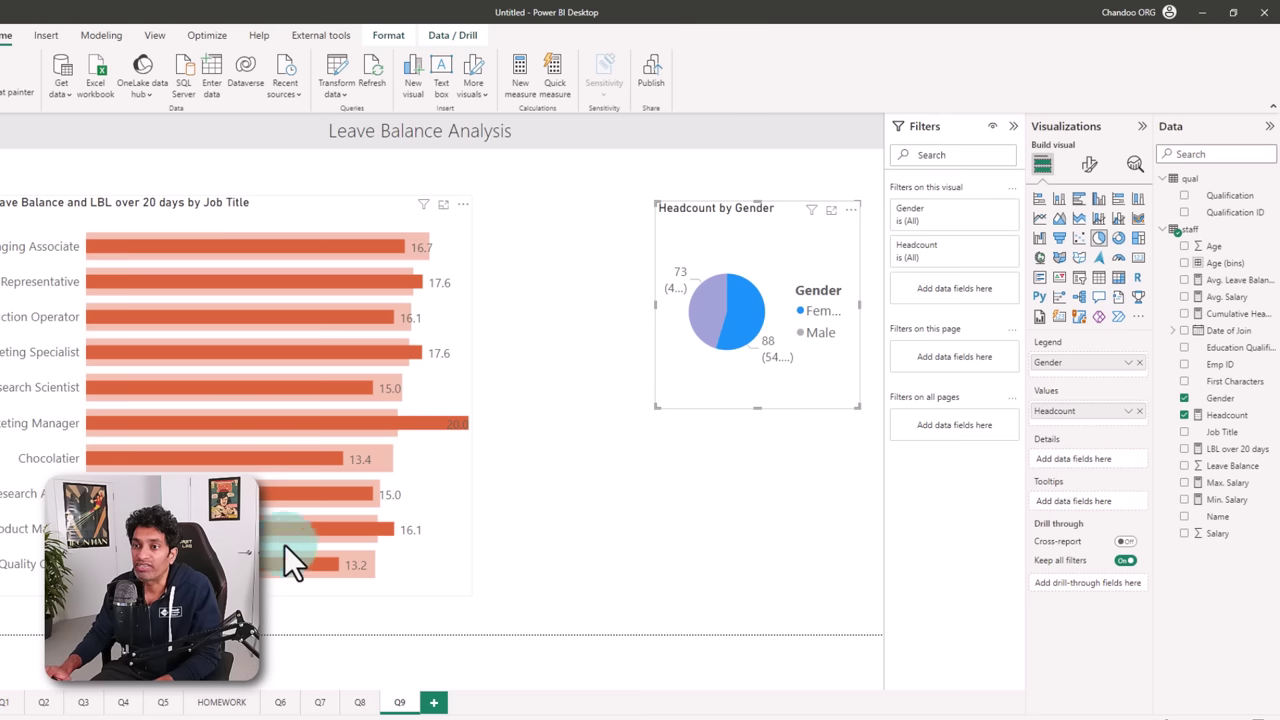
left_click(709, 306)
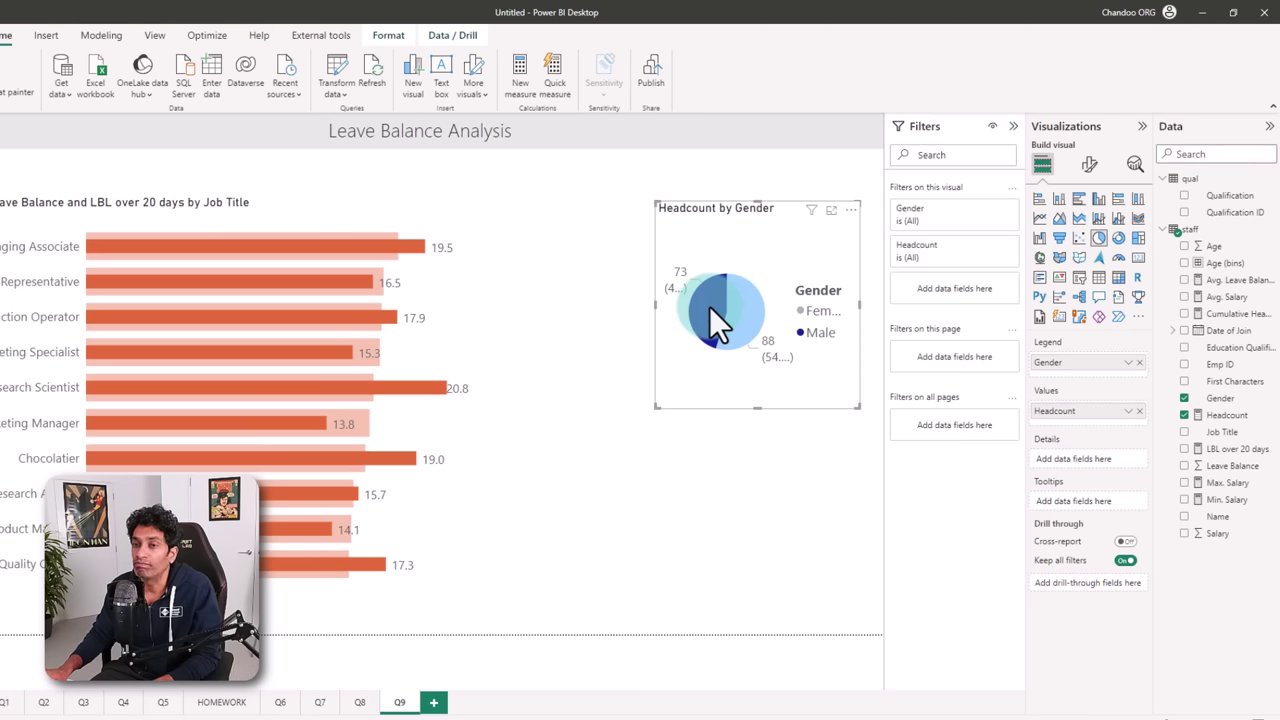
left_click(672, 369)
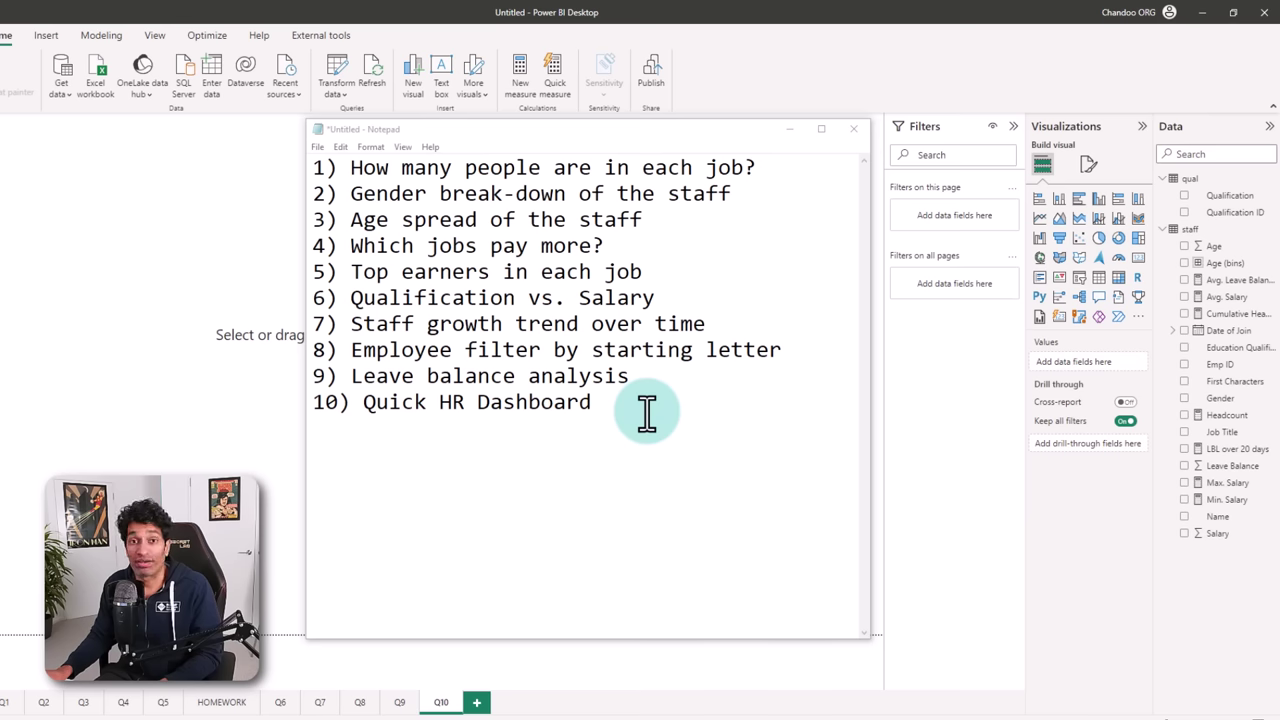
- Mark question 10, Quick HR Dashboard, in the Notepad list and return to the empty Q10 page in Power BI
left_click_drag(637, 404, 317, 410)
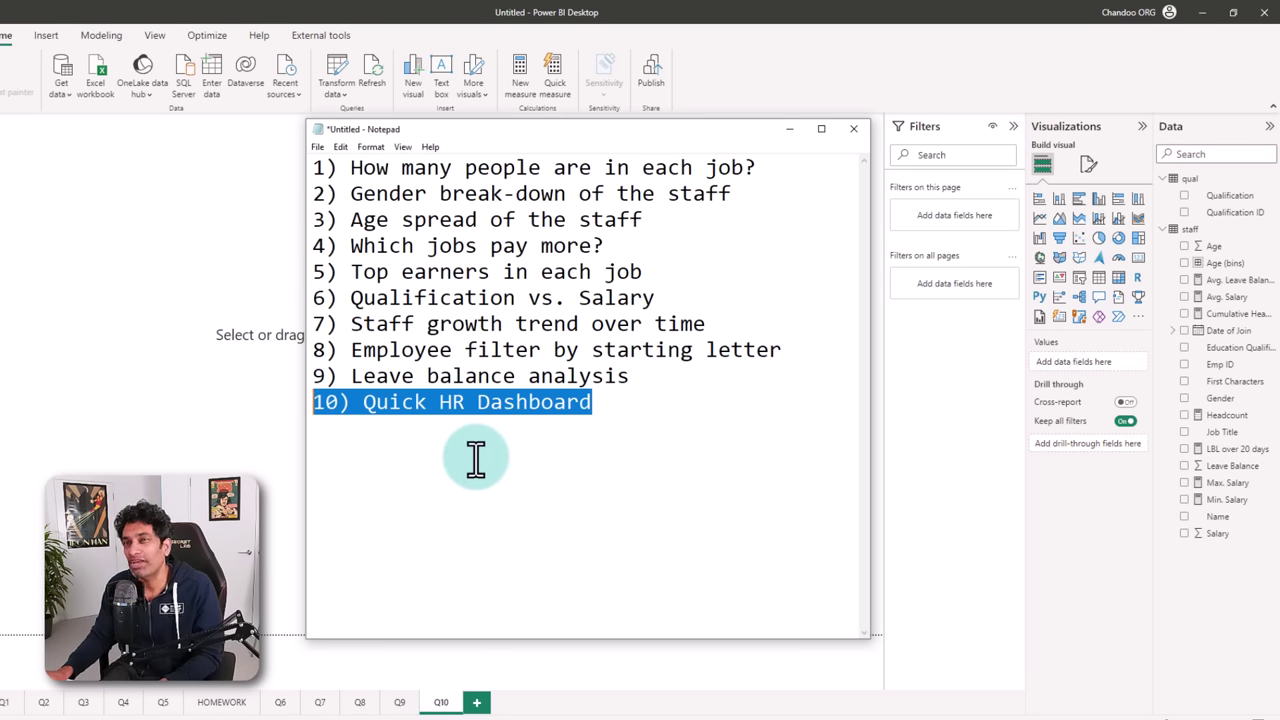
key("alt+Tab")
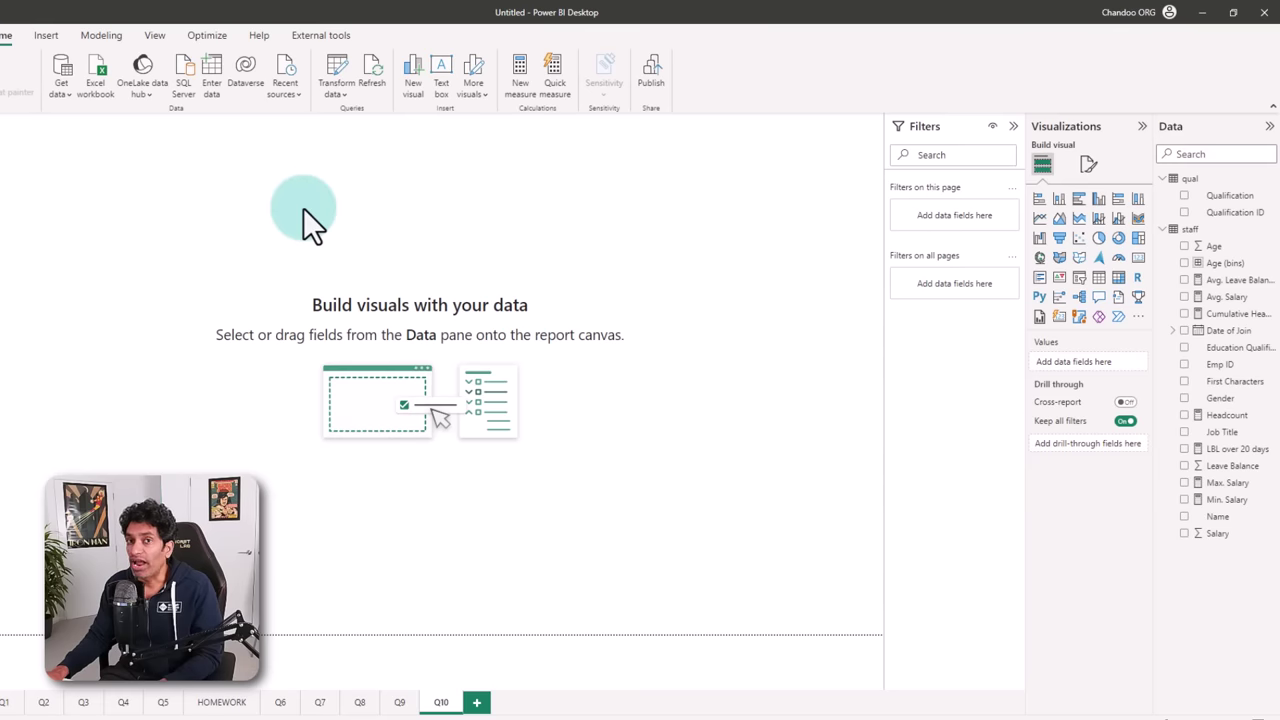
- Give the Q10 page a light grey canvas background and remove the background's transparency
left_click(336, 207)
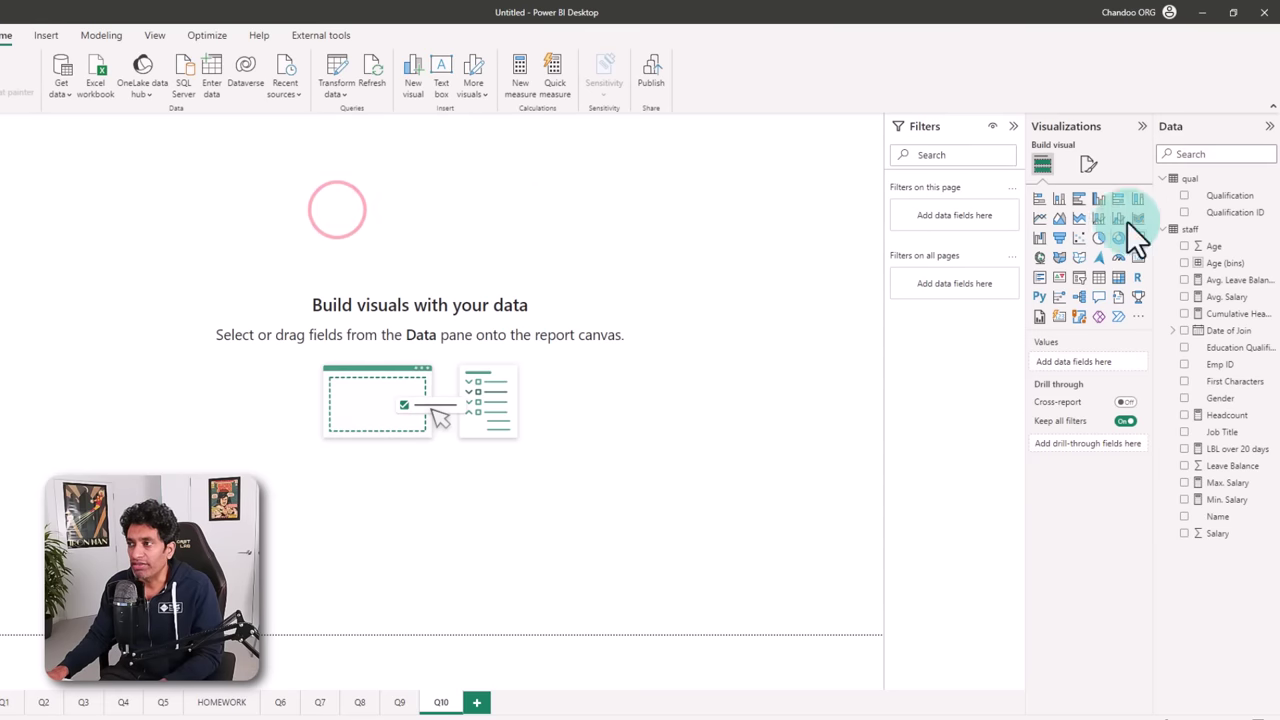
left_click(1080, 168)
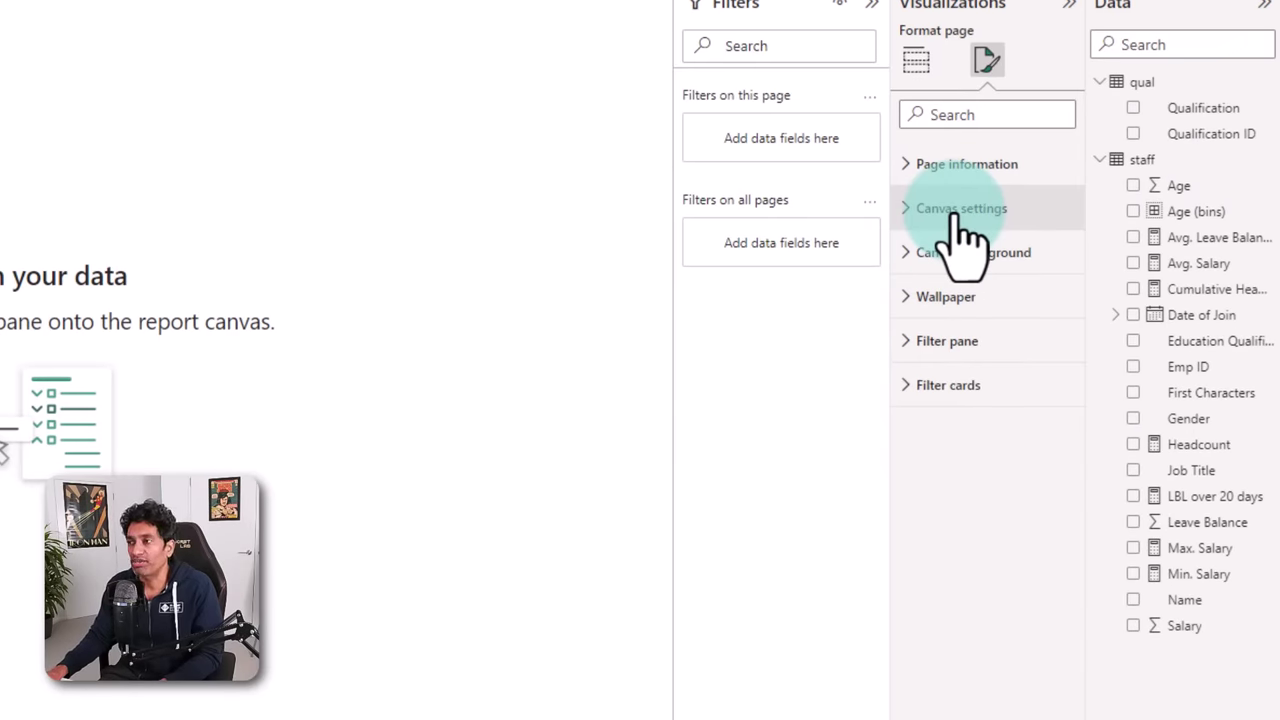
left_click(948, 208)
left_click(948, 208)
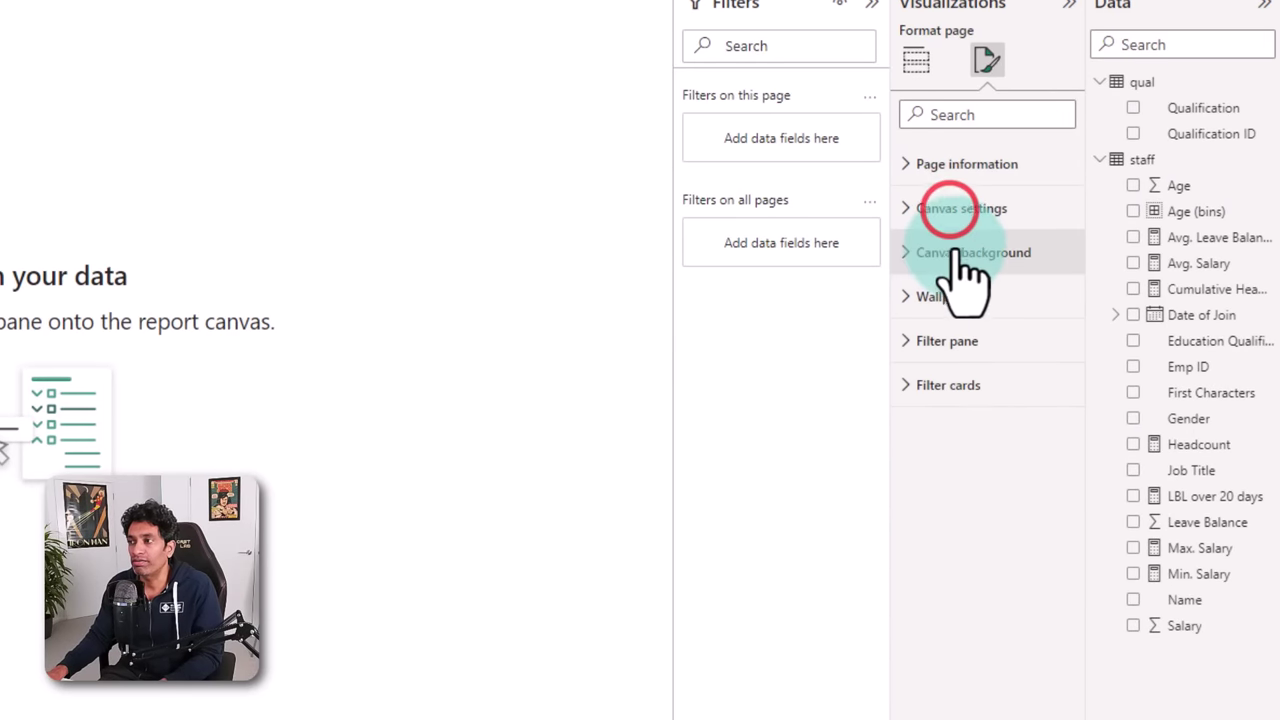
left_click(952, 252)
left_click(940, 322)
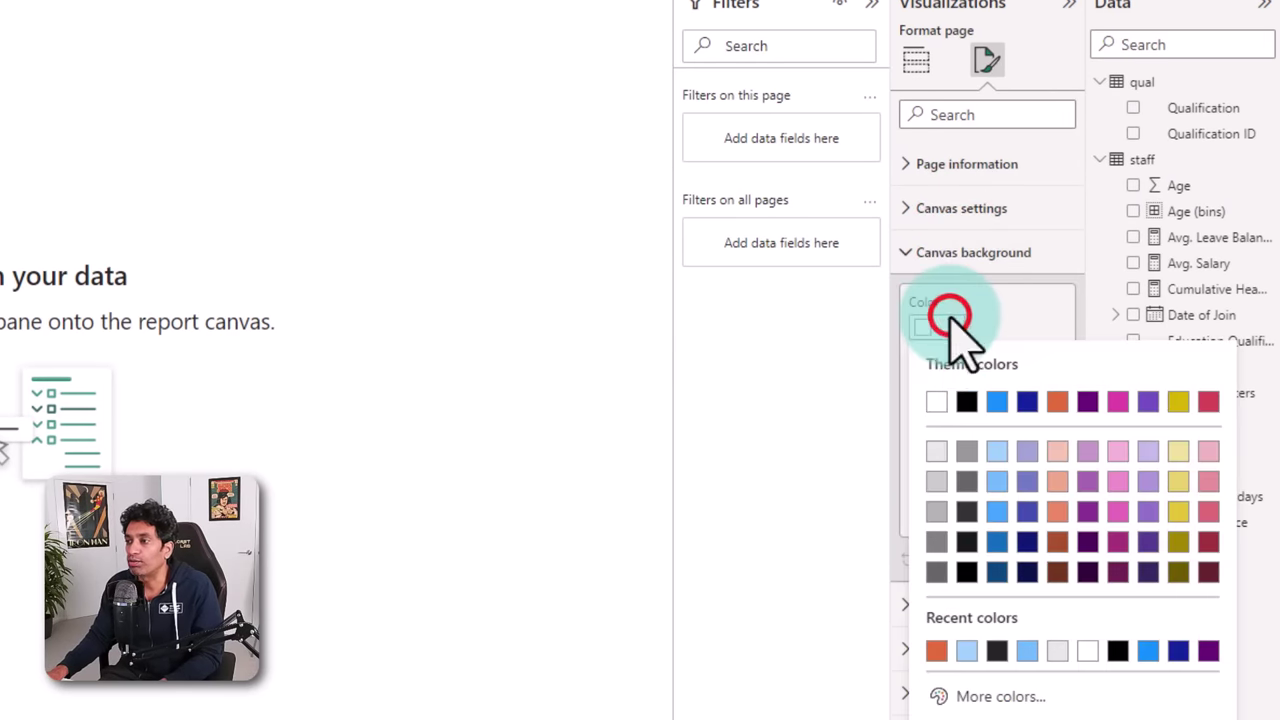
left_click(934, 455)
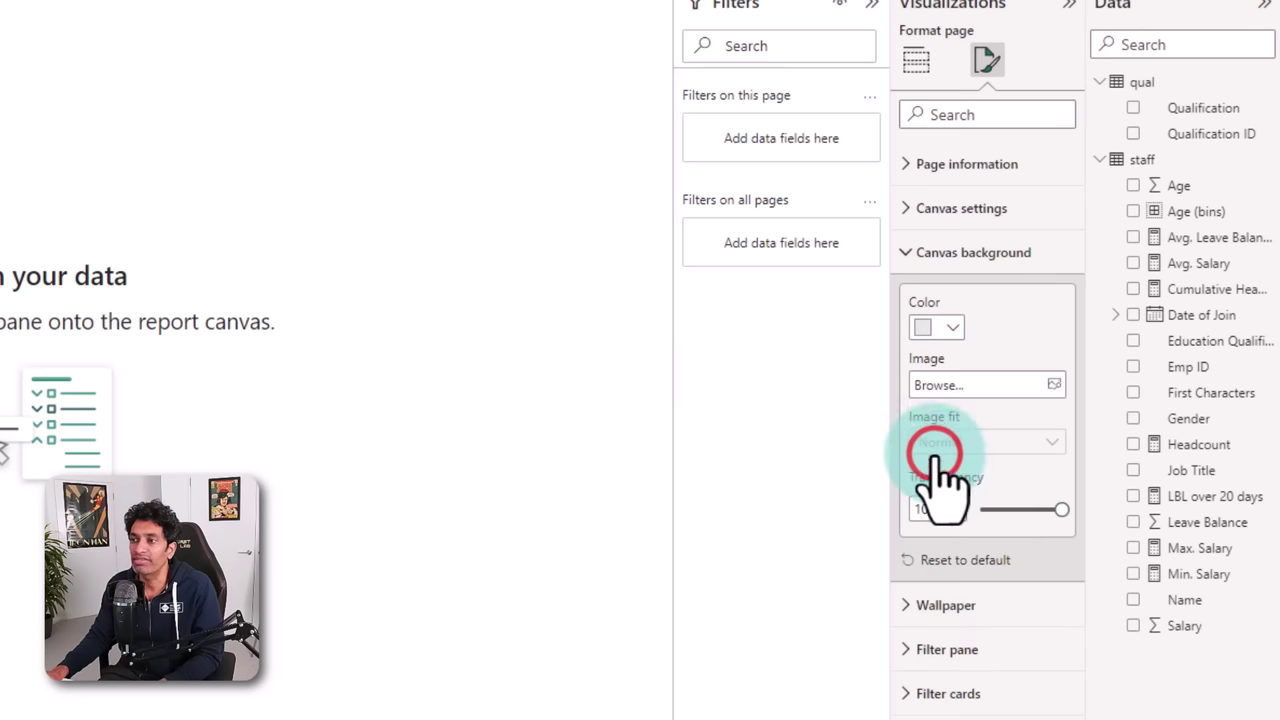
left_click(798, 541)
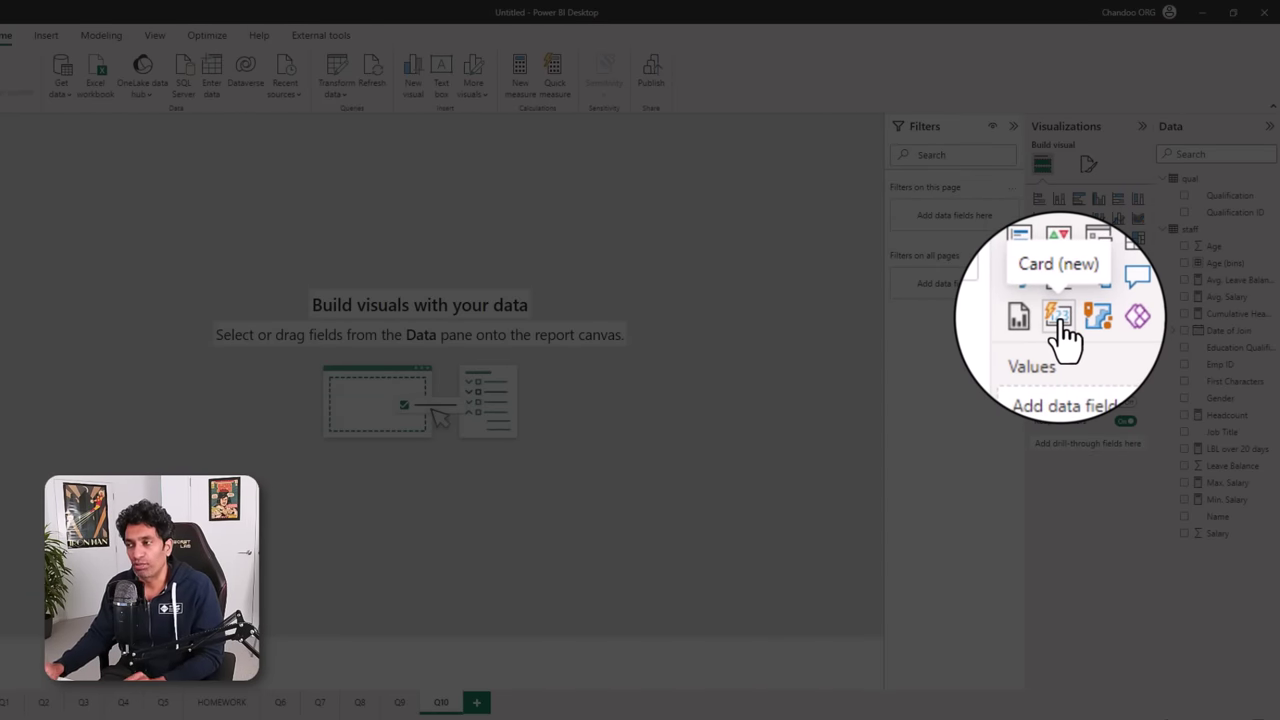
- Add a new card visual showing Headcount, Avg. Salary, Avg. Leave Balance and LBL over 20 days, wide enough for all four cards
left_click(1059, 316)
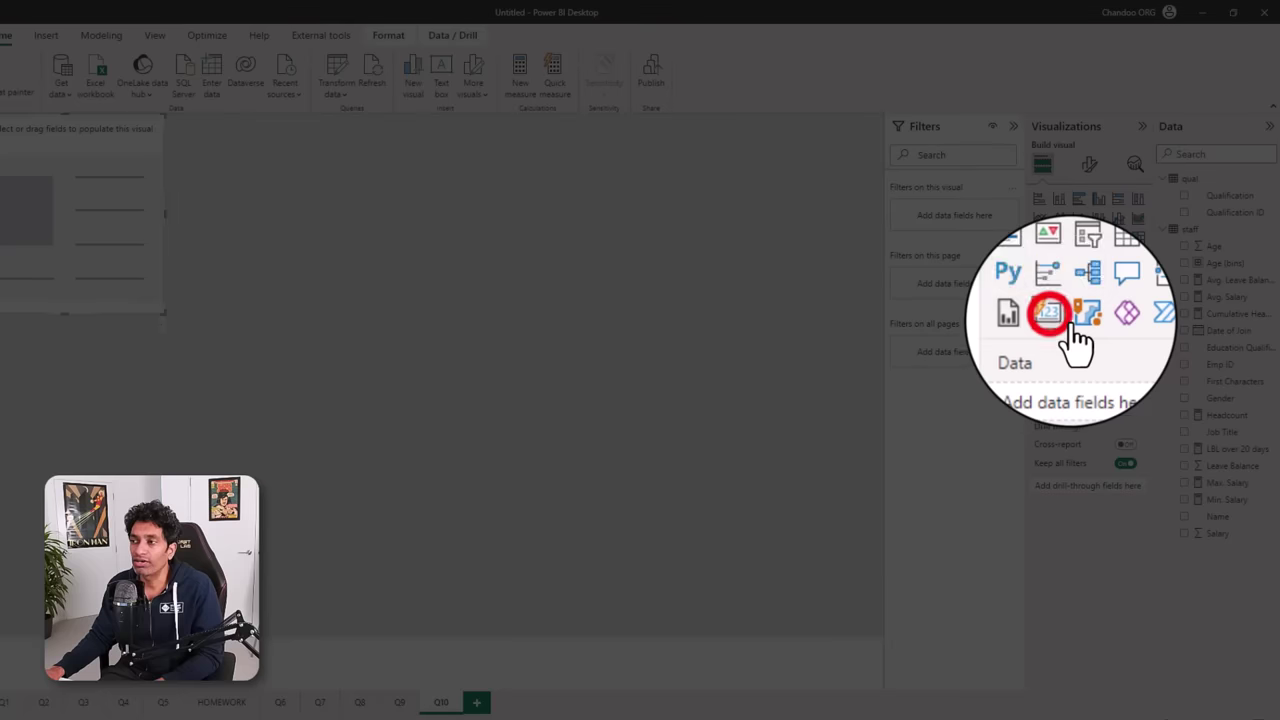
left_click(1184, 415)
left_click(1184, 297)
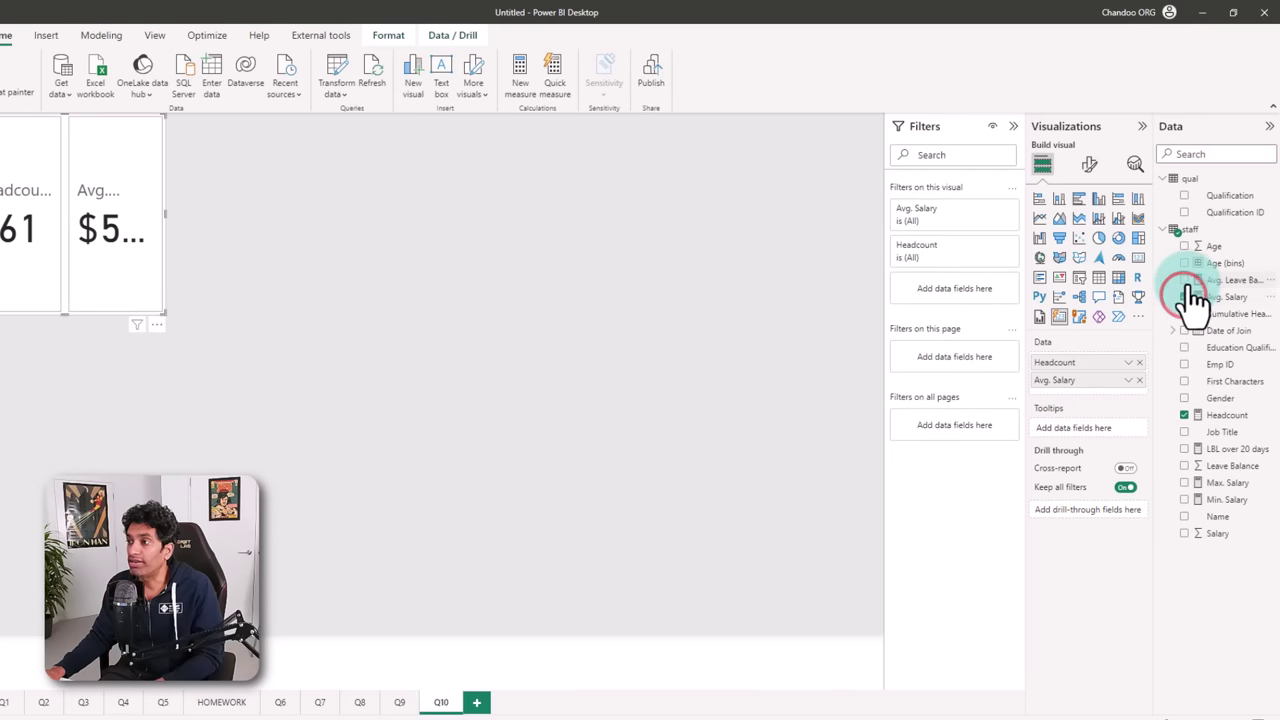
left_click(1184, 281)
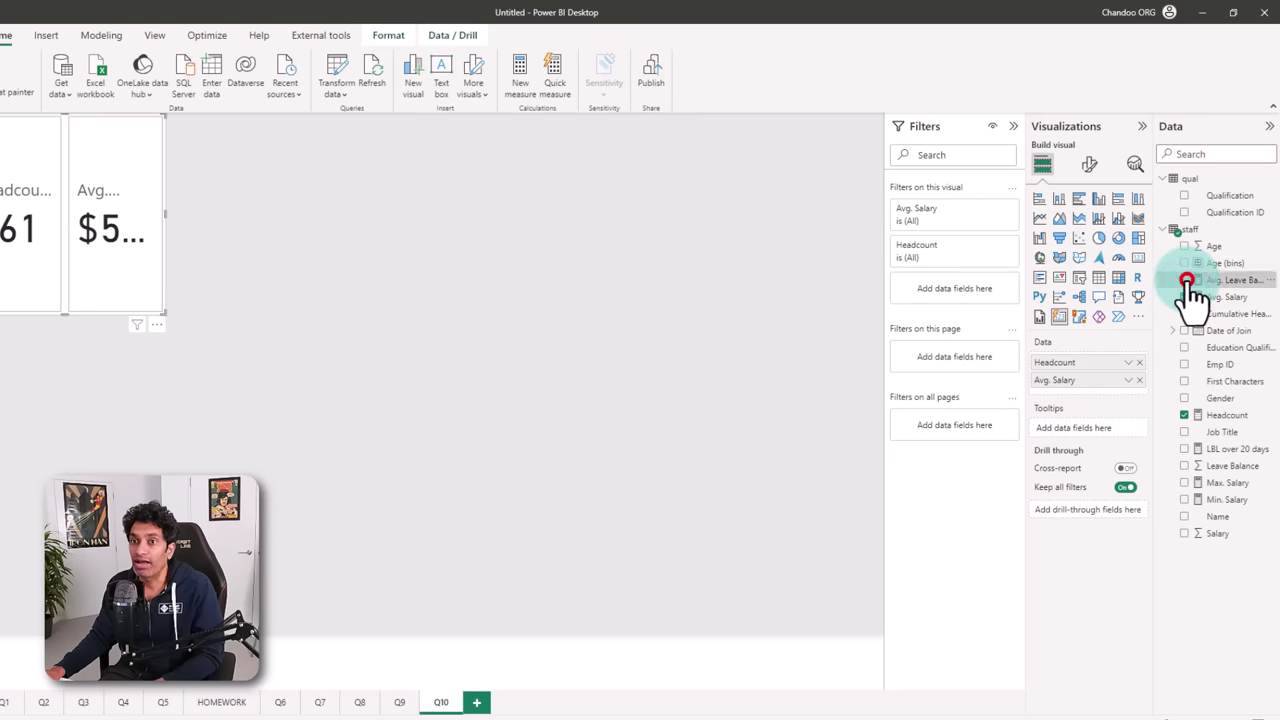
left_click(1184, 449)
left_click_drag(166, 314, 482, 315)
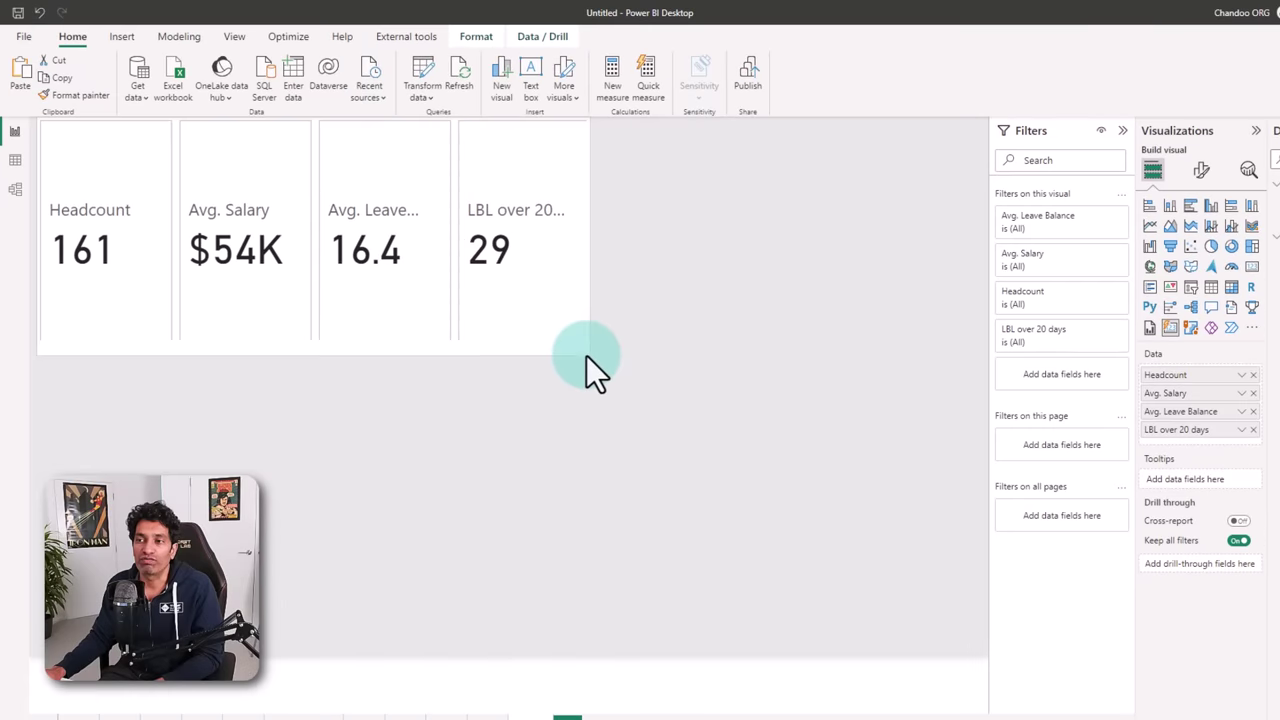
left_click_drag(586, 356, 626, 337)
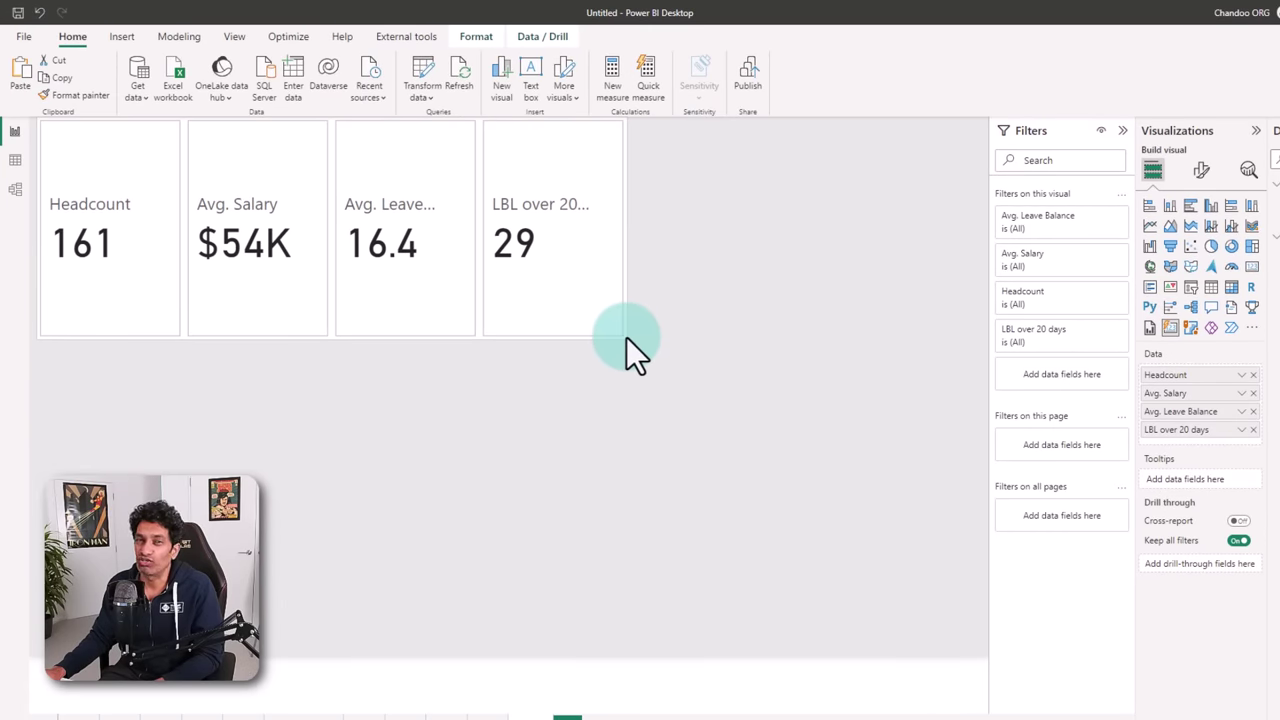
- Set the card layout orientation to vertical and shape the visual as a narrow column spanning the page height
left_click(1199, 173)
left_click(1155, 331)
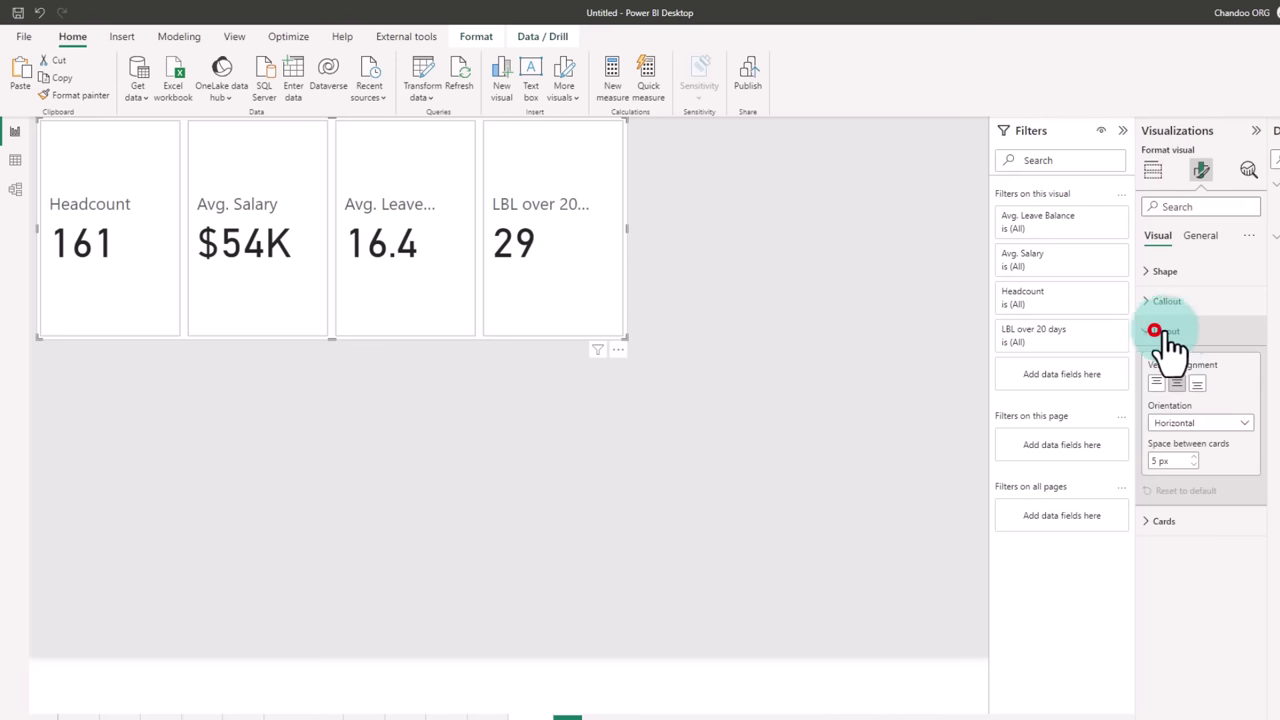
left_click(1210, 422)
left_click(1188, 458)
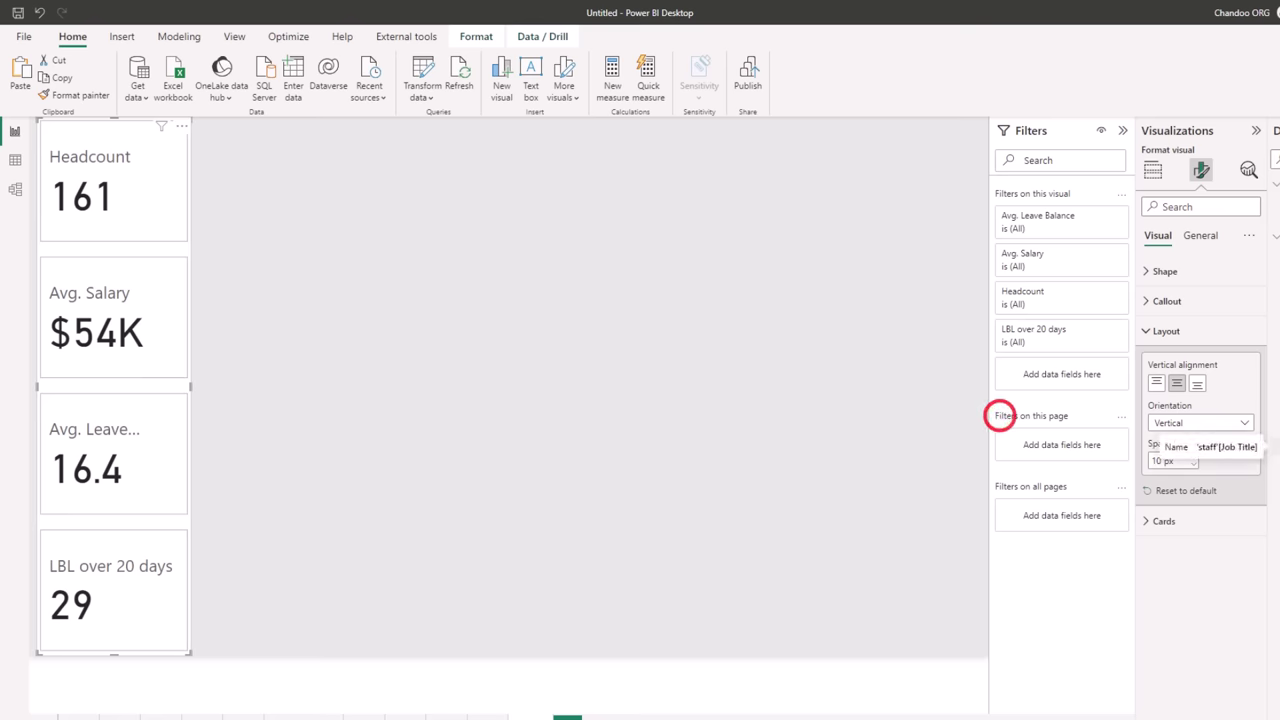
- Fill all the cards with the theme blue and turn on their shadow
left_click(1187, 519)
left_click(1180, 332)
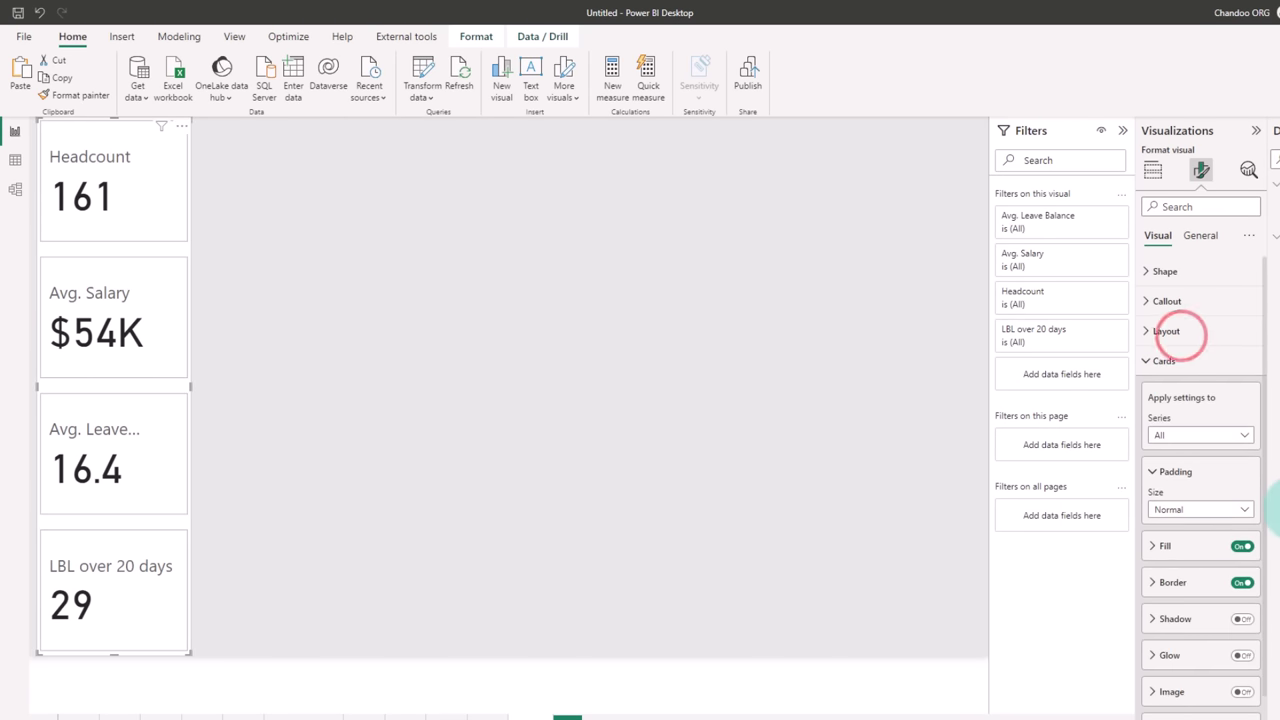
scroll(1257, 490, "down", 1)
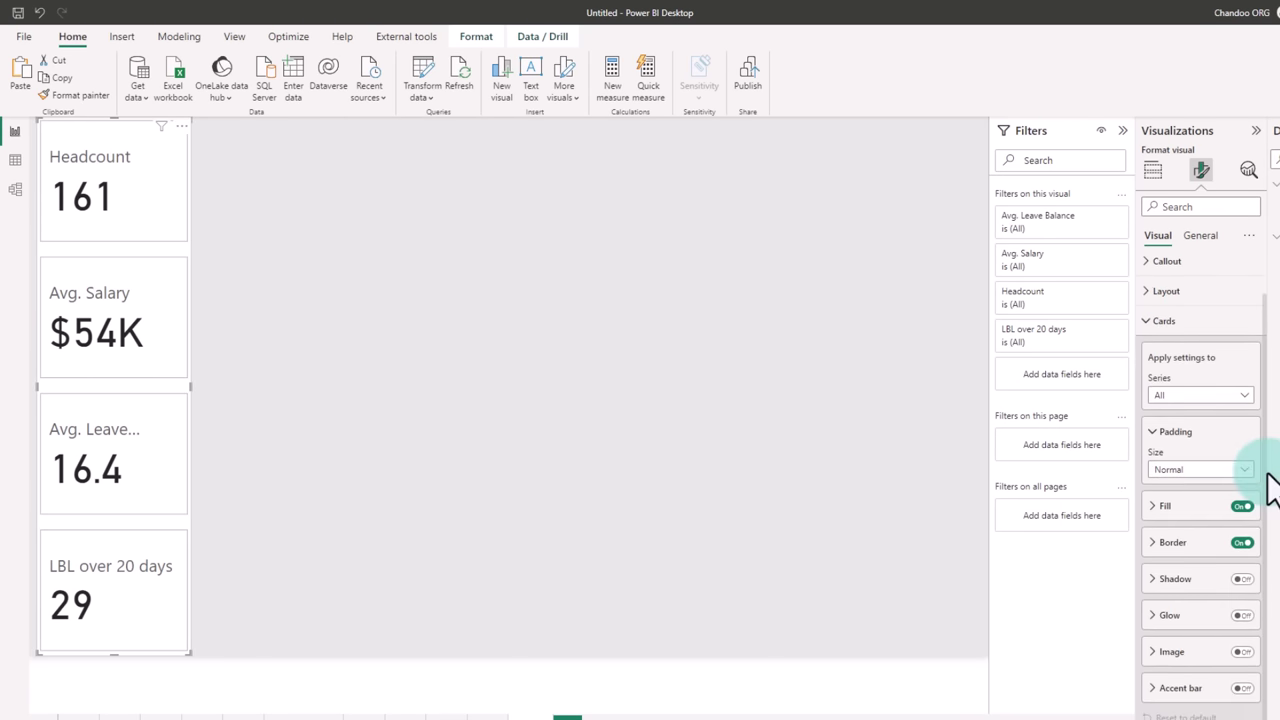
left_click(1152, 504)
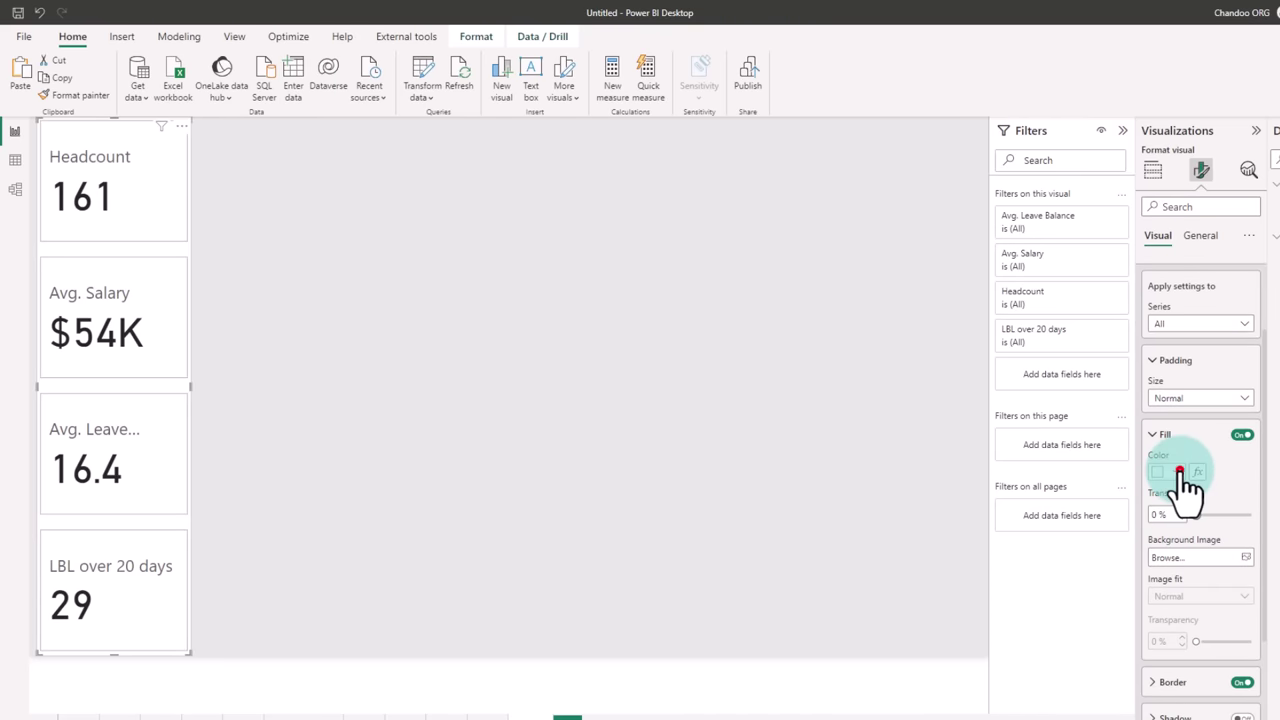
left_click(1178, 471)
left_click(1207, 521)
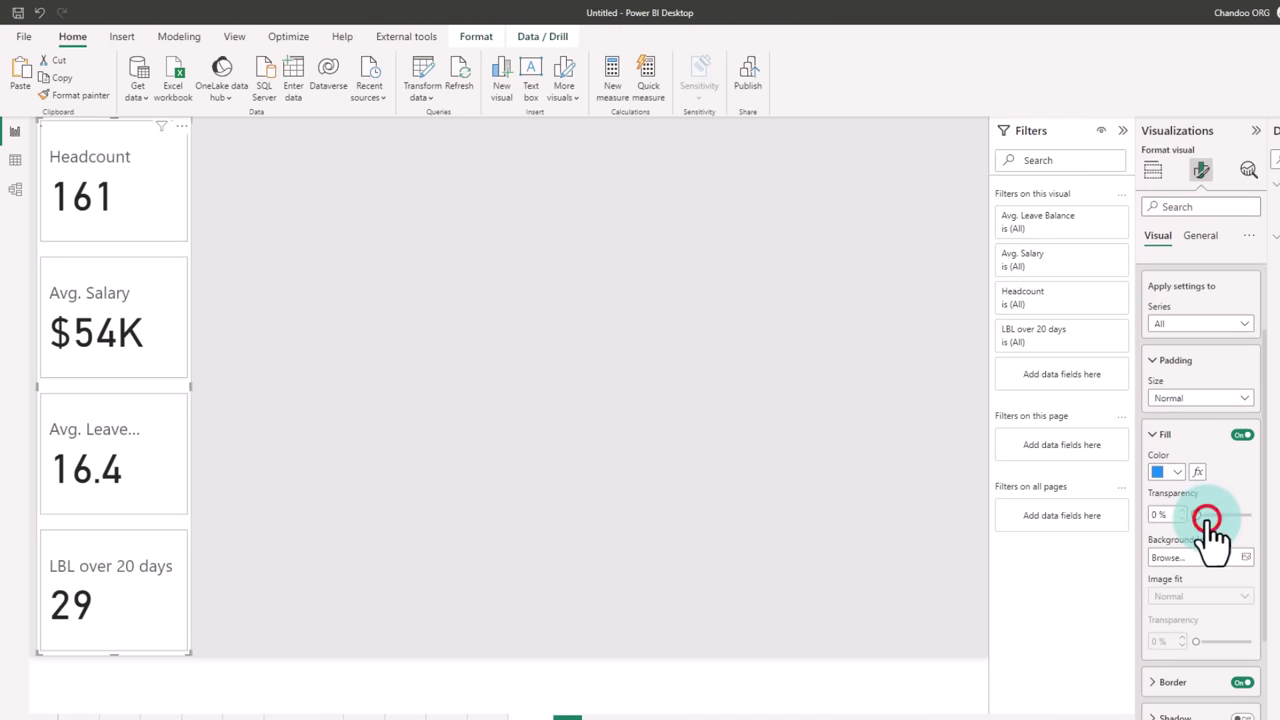
scroll(1248, 594, "down", 3)
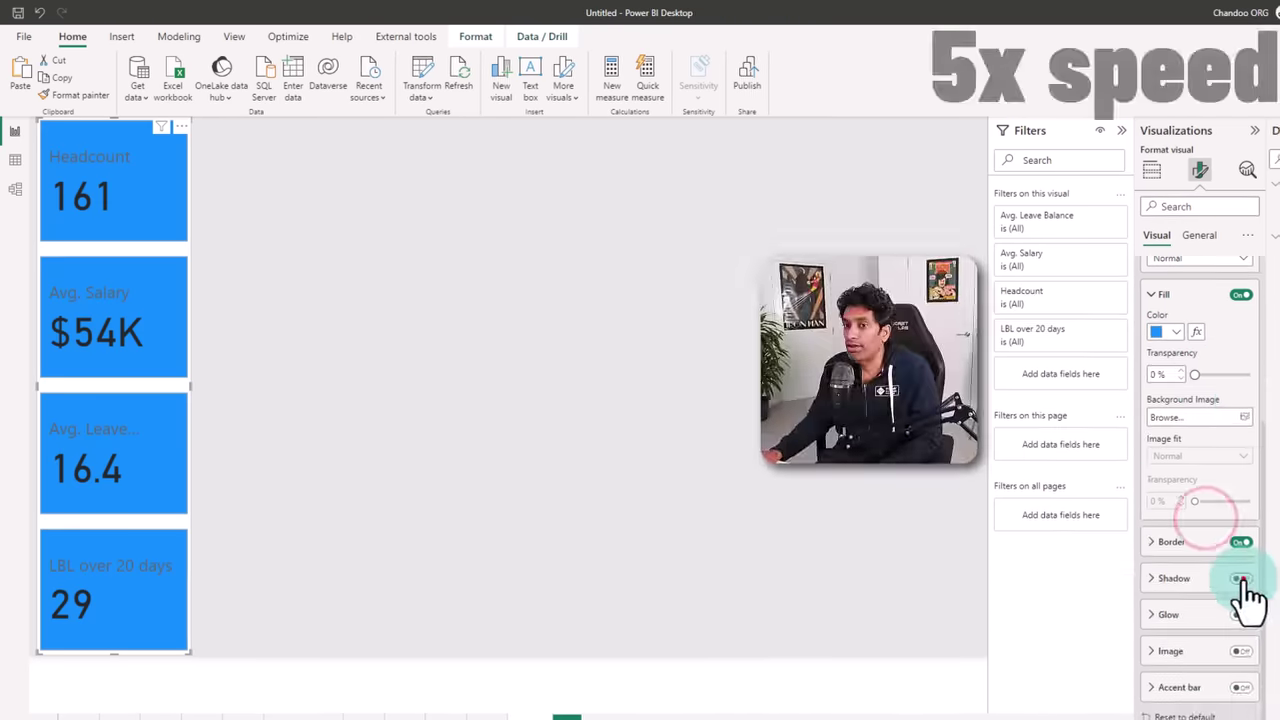
left_click(1234, 574)
- Format the cards' callout values in Arial Black at size 24
scroll(1185, 420, "up", 5)
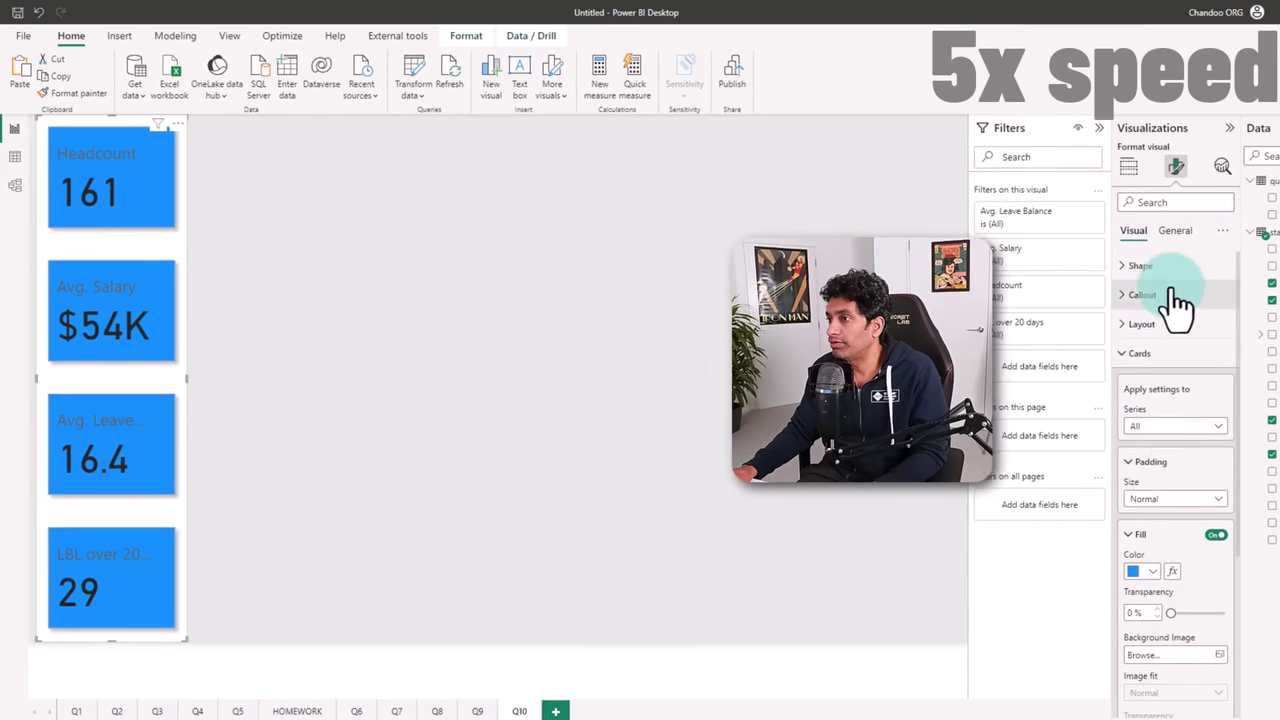
left_click(1160, 288)
left_click(1160, 364)
left_click(1157, 395)
left_click(1171, 362)
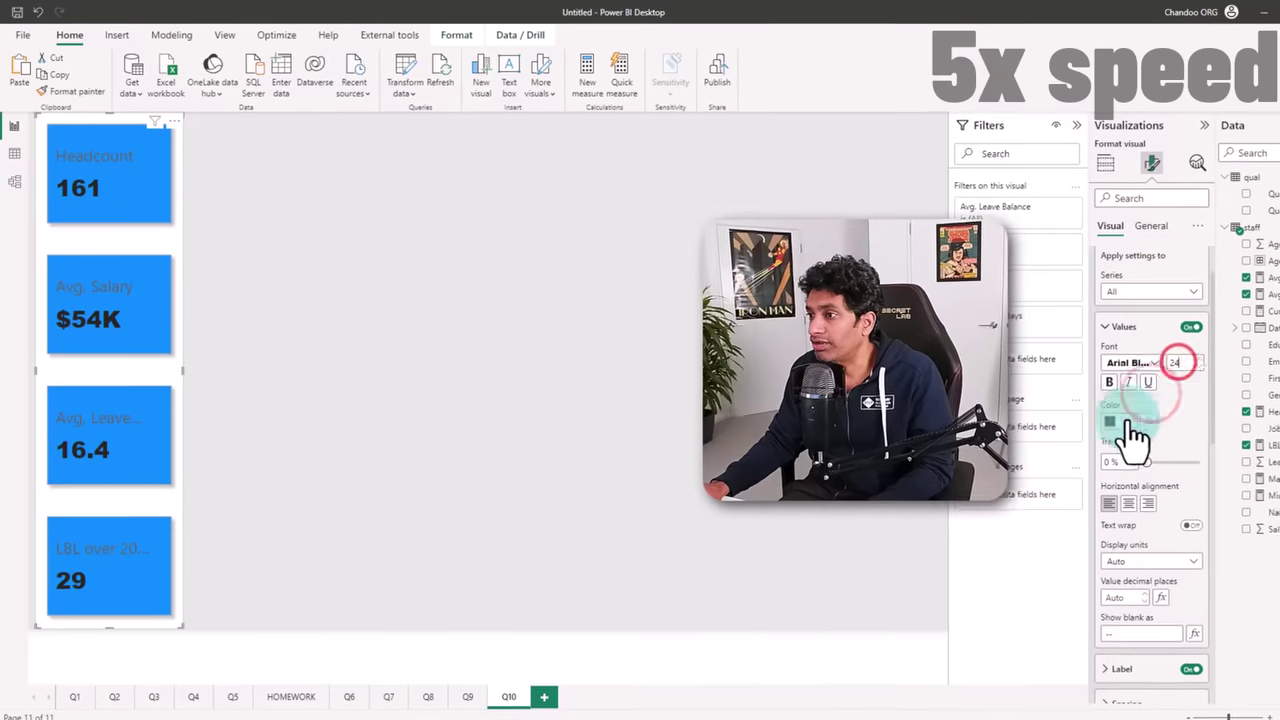
left_click(1123, 414)
- Make the card labels white and change them to a lighter font
scroll(1160, 518, "down", 5)
left_click(1110, 450)
left_click(1103, 495)
left_click(1120, 391)
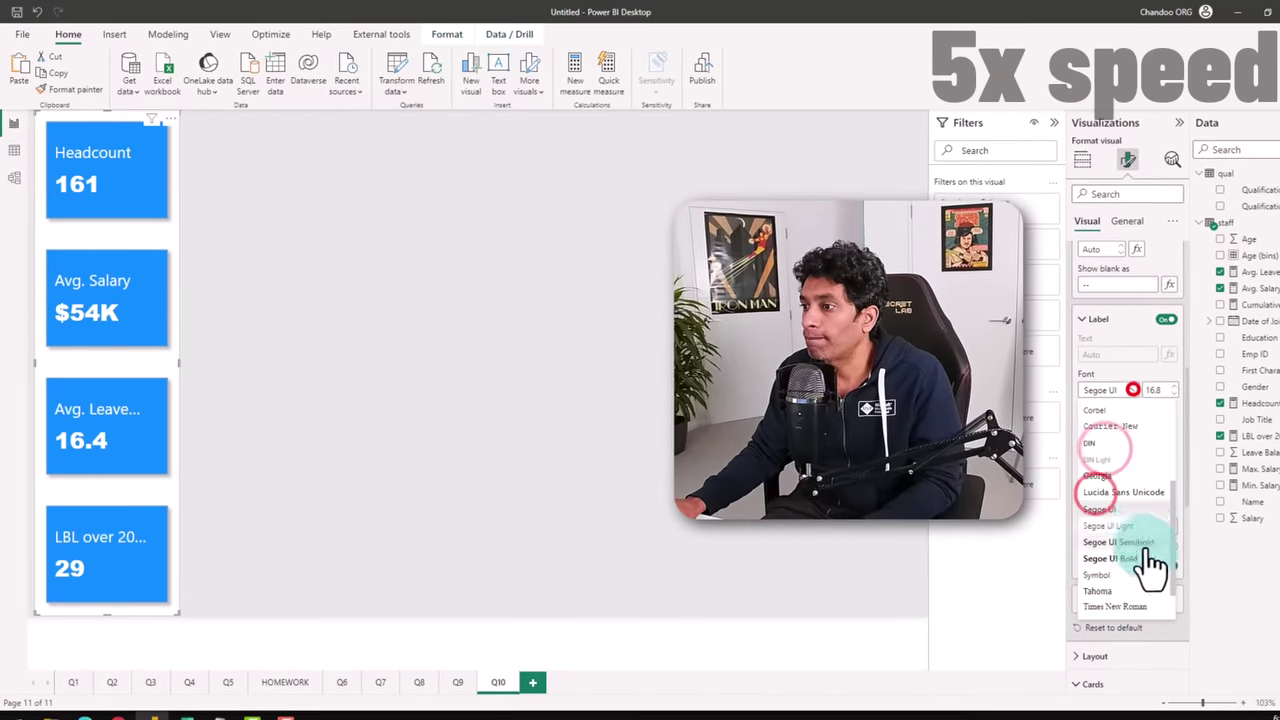
left_click(1150, 565)
- Tighten the card column by resizing it and setting the space between cards to 0 px, and remove its white background
left_click(475, 406)
left_click_drag(178, 610, 173, 591)
left_click(1109, 157)
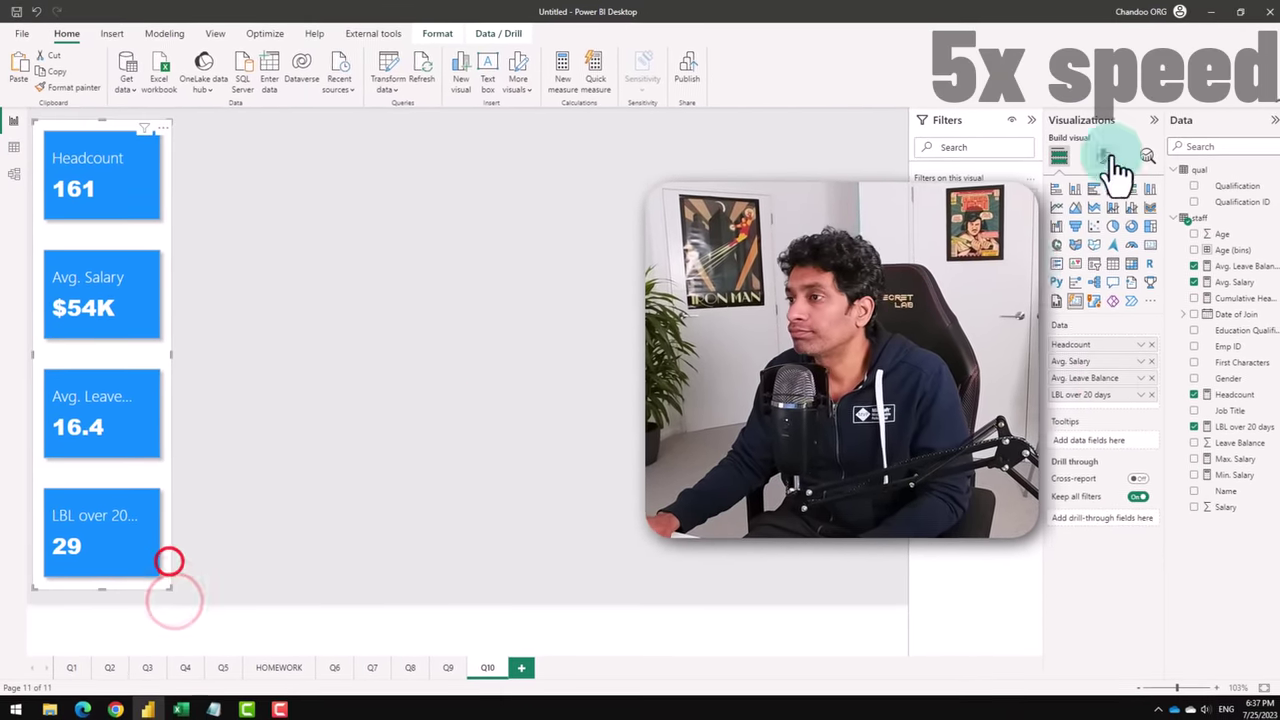
left_click(1077, 306)
left_click(1073, 424)
type("0")
key("Return")
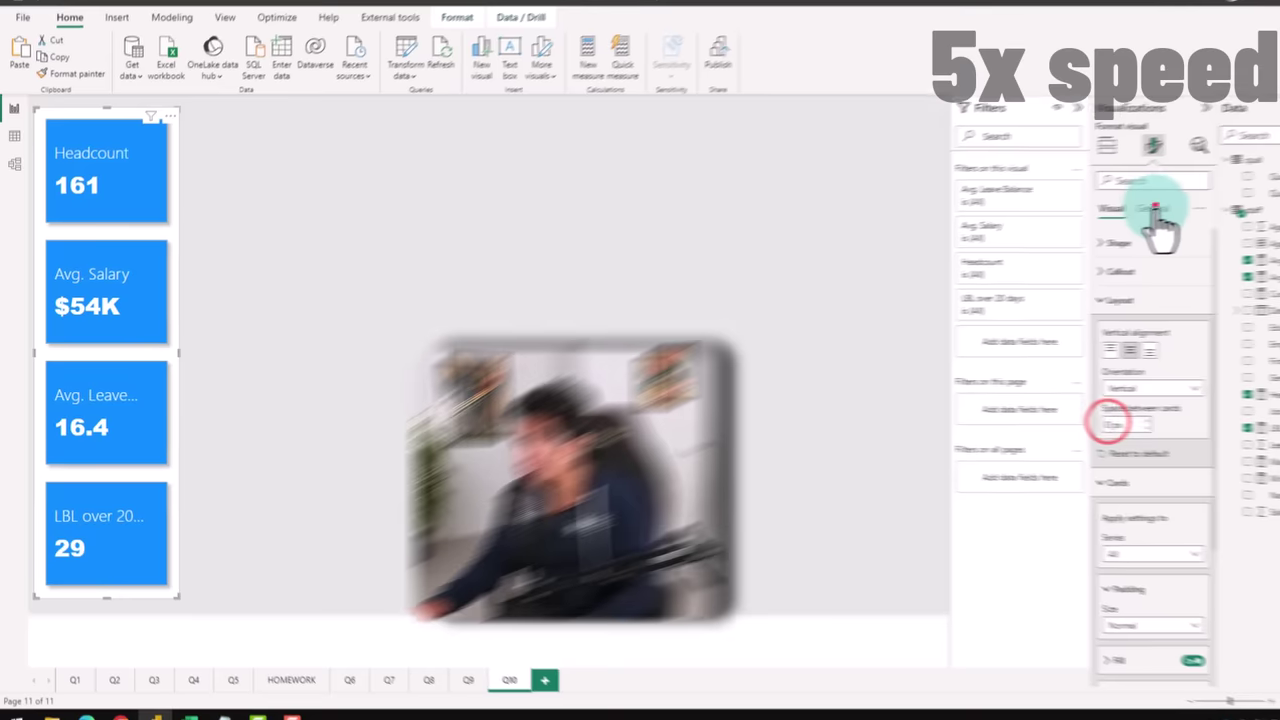
left_click(500, 200)
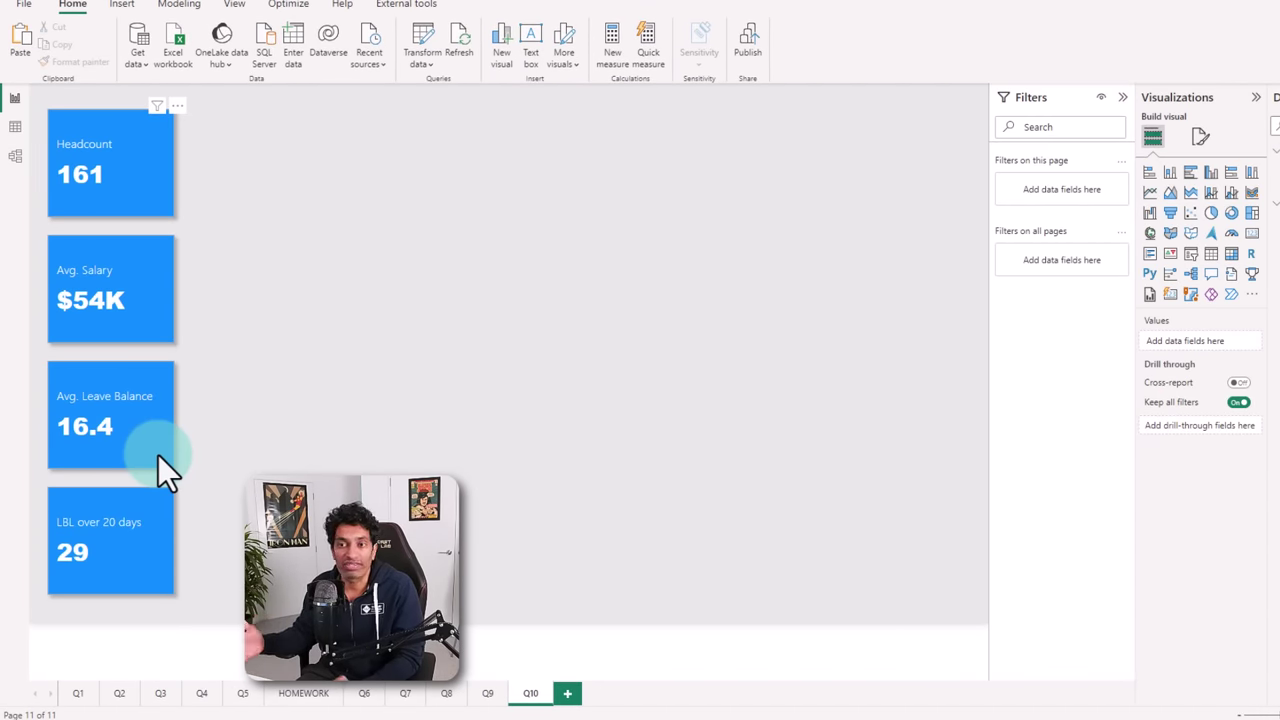
- Copy the Headcount by Job Title bar chart from page Q1 to page Q10 and place it beside the cards
left_click(78, 695)
left_click(403, 395)
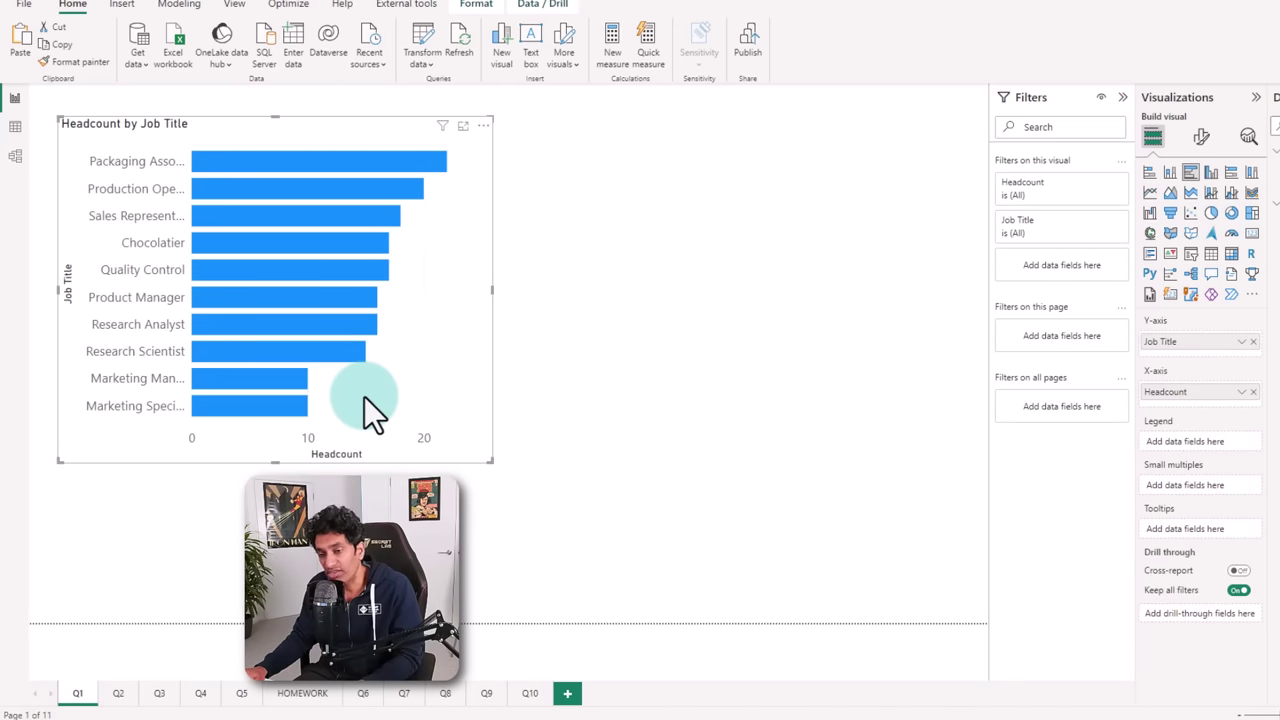
left_click(528, 693)
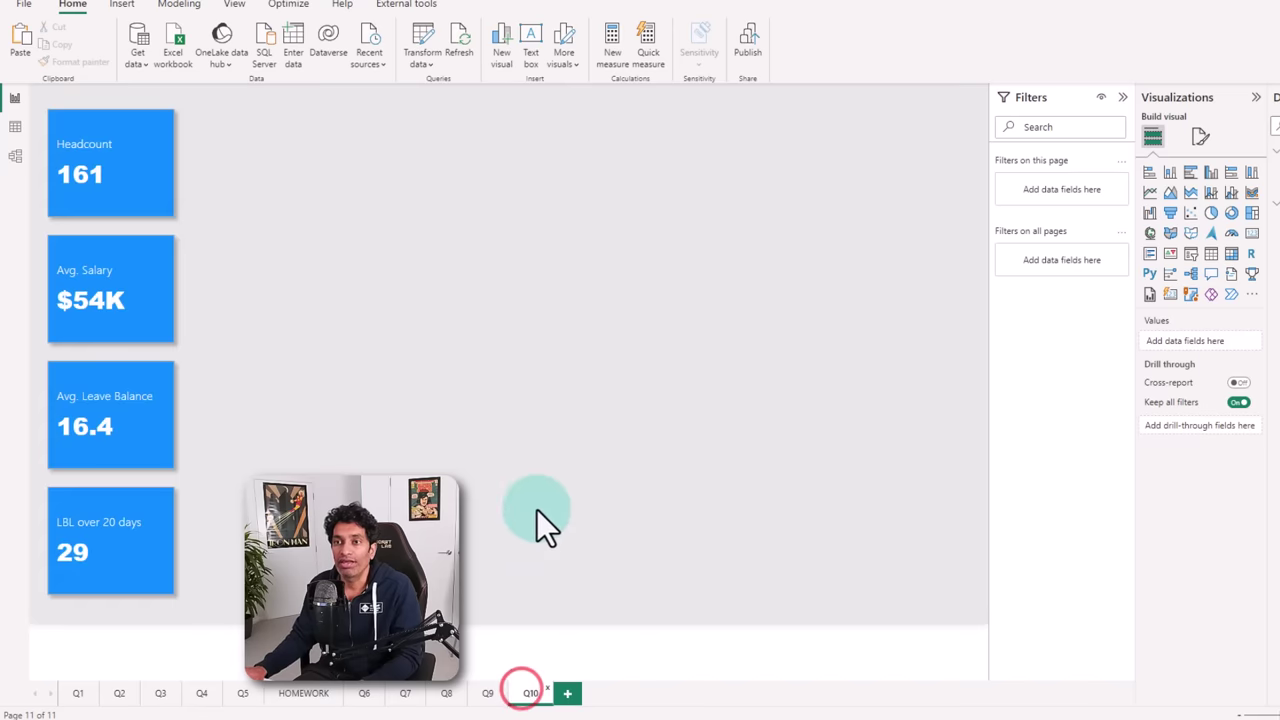
key("ctrl+v")
left_click_drag(432, 359, 632, 359)
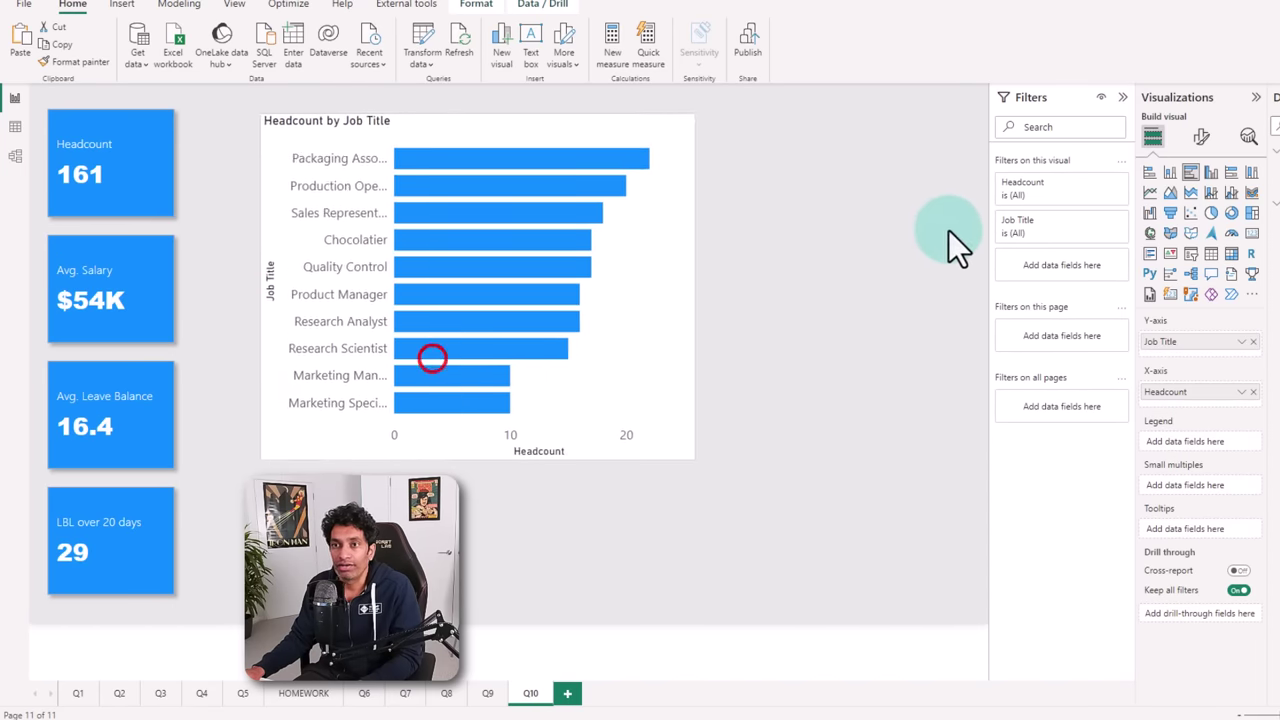
- Hide the bar chart's x-axis and turn on its data labels
left_click(1198, 136)
left_click(1250, 268)
left_click(1249, 447)
- Title the bar chart "What do they do?" in centred blue text
left_click(1200, 202)
left_click(1187, 342)
type("What do they do?")
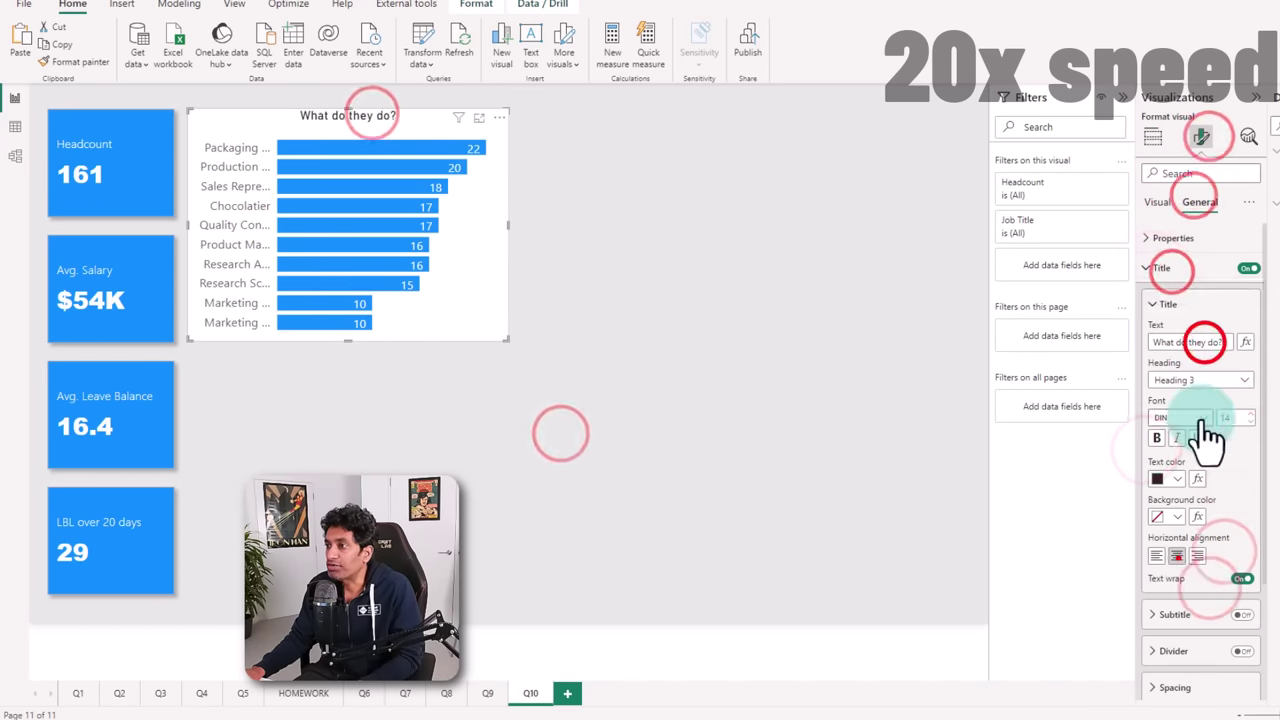
left_click(1177, 556)
left_click(1181, 478)
left_click(531, 406)
- Copy the Headcount by Gender pie chart from page Q2 to page Q10 and place it smaller beside the bar chart
left_click(119, 693)
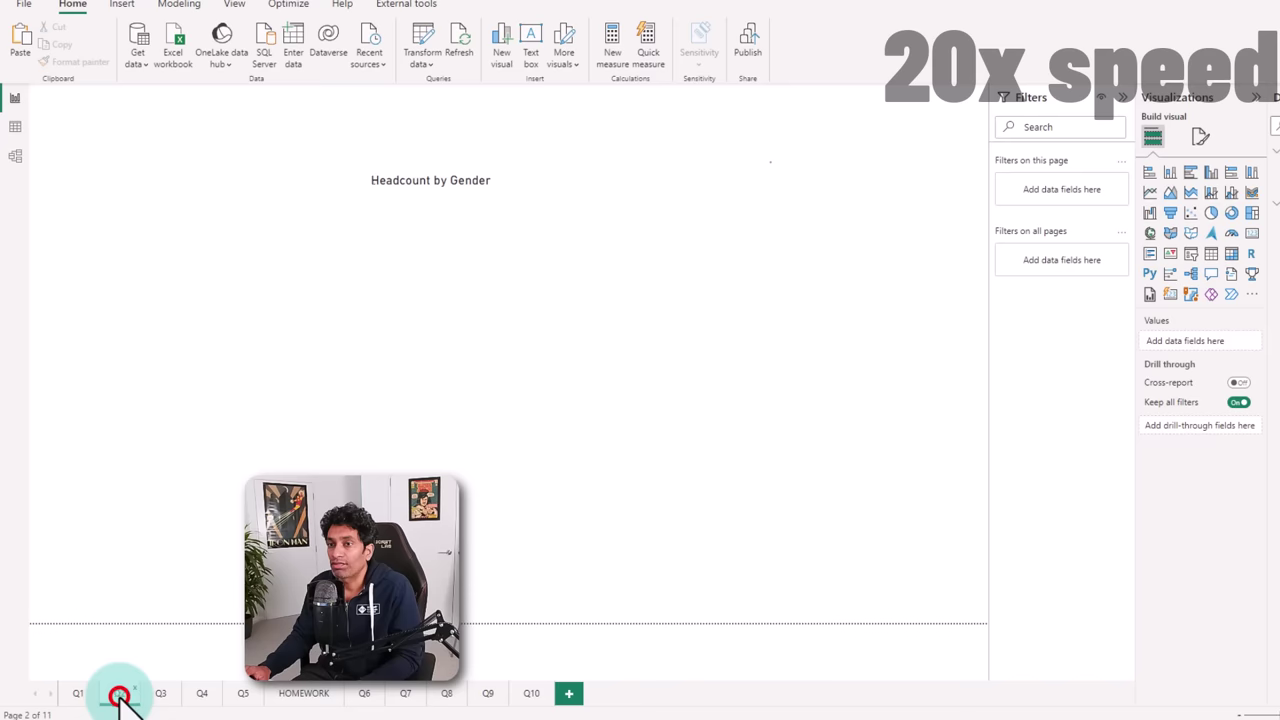
left_click(547, 431)
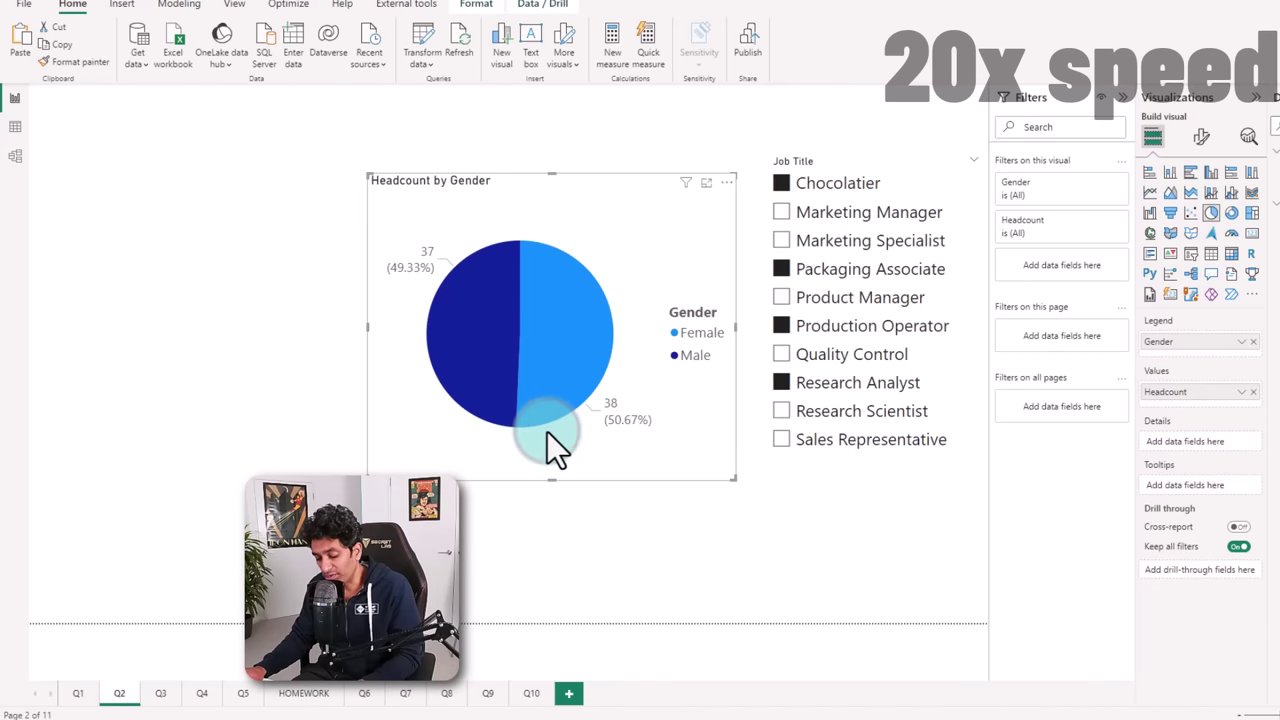
left_click(531, 693)
left_click(443, 309)
left_click_drag(886, 228, 705, 228)
- Turn off the pie chart's legend and set its detail labels to show the gender and percent of total
left_click(1200, 136)
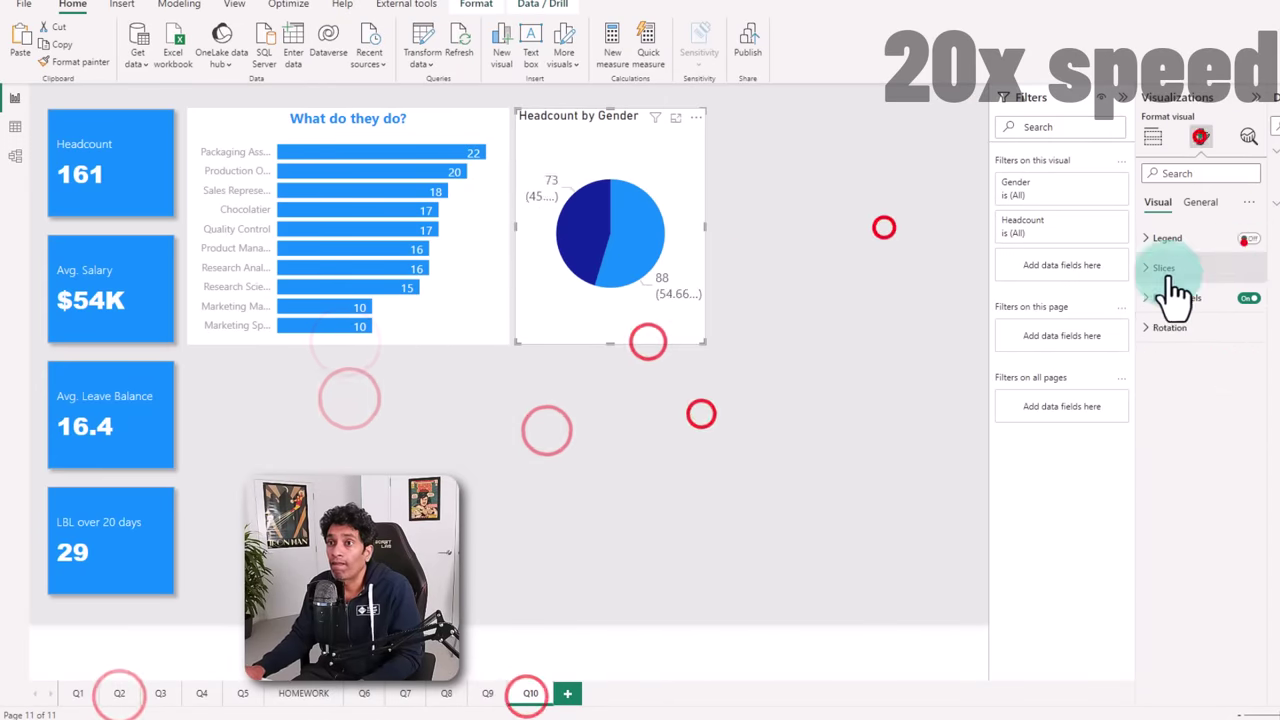
left_click(1244, 238)
left_click(1153, 297)
left_click(1239, 362)
left_click(1249, 505)
left_click(1200, 430)
left_click(1249, 531)
- Change the pie chart's title to "55% of our staff are female" and restyle the title text
left_click(1200, 201)
left_click(1173, 267)
left_click(1198, 342)
type("55% of our staff are")
left_click(1184, 418)
left_click(1228, 660)
- Recolour the pie slices yellow for Female and red for Male, and make the chart title blue
left_click(1157, 201)
left_click(1168, 480)
left_click(1165, 540)
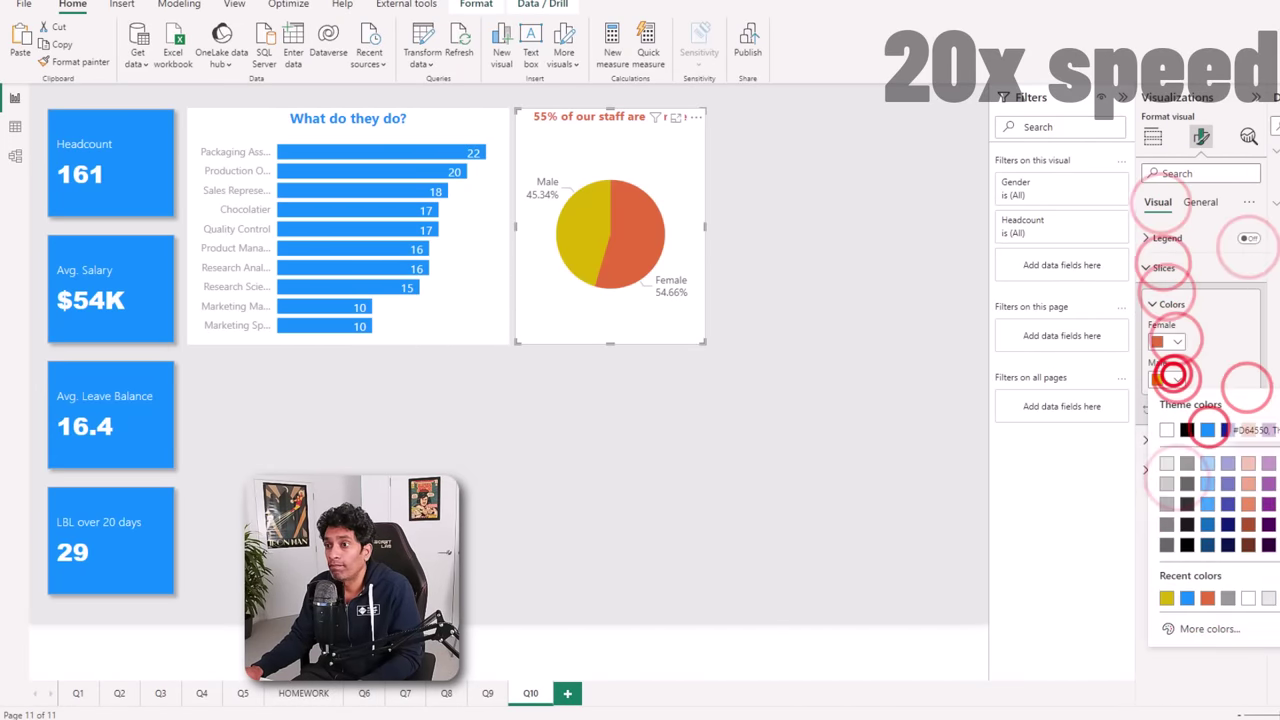
left_click(1200, 201)
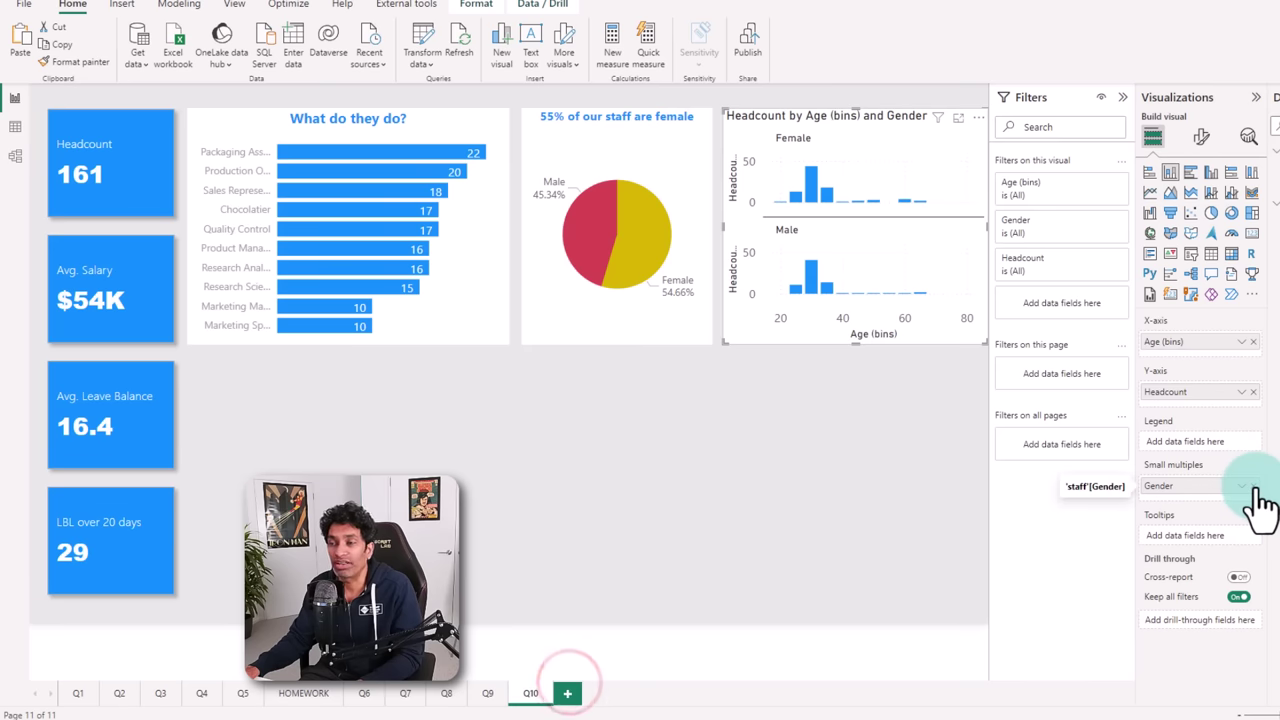
- Remove the Gender small multiples from the age histogram and title it "Age distribution of our staff" in blue at size 12
left_click(1253, 486)
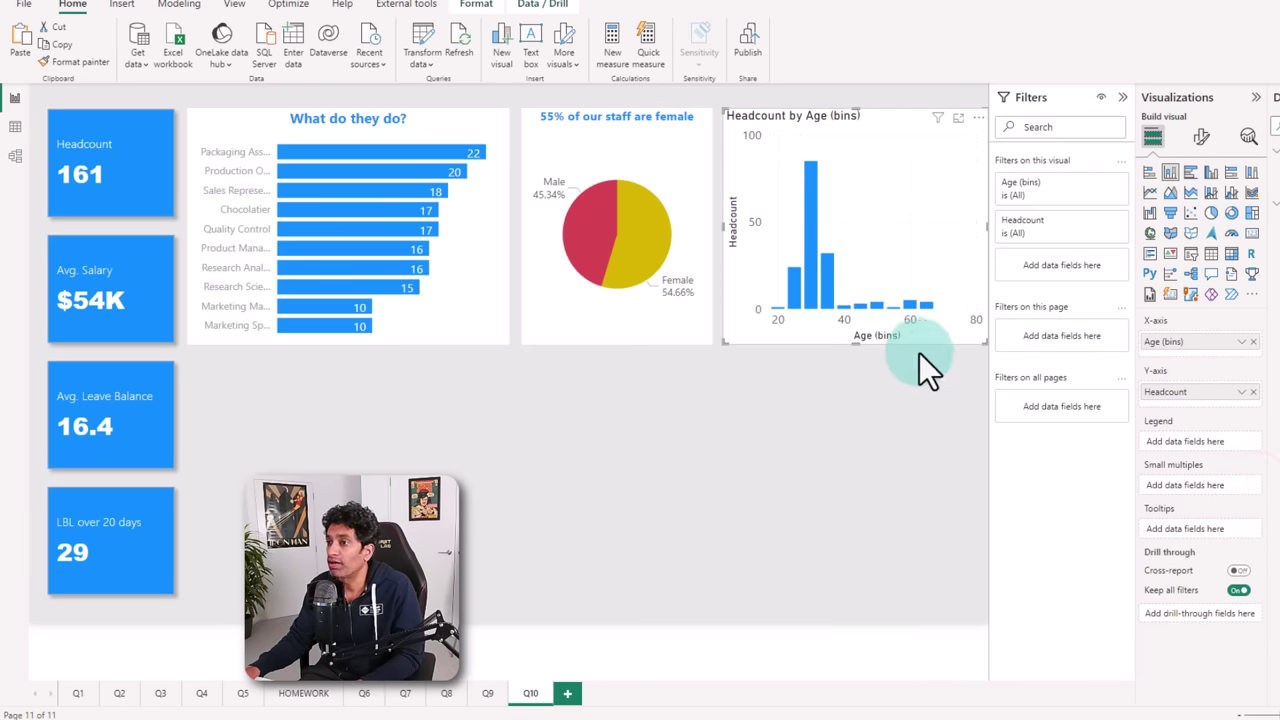
left_click(1200, 136)
left_click(1200, 201)
left_click(1205, 329)
type("Age distribution of our staff")
left_click(1185, 525)
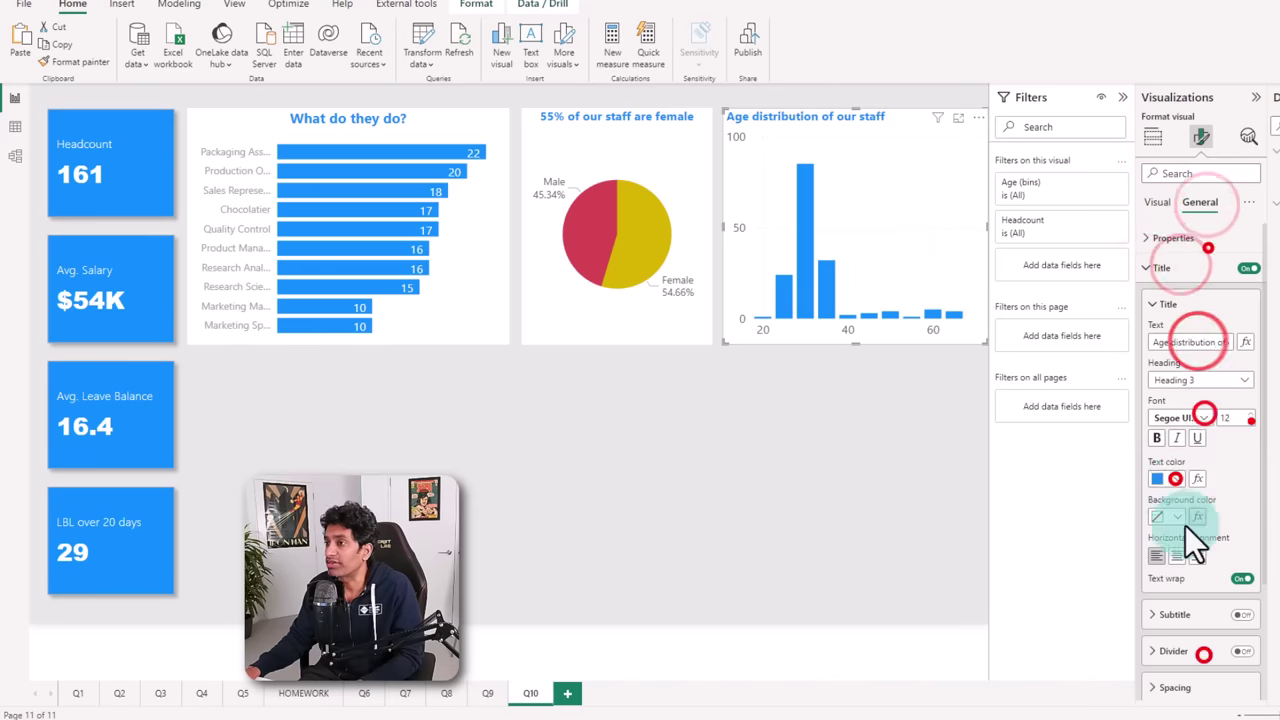
- Centre the title of the age distribution histogram and deselect the chart
left_click(1158, 201)
left_click(1165, 432)
left_click(742, 351)
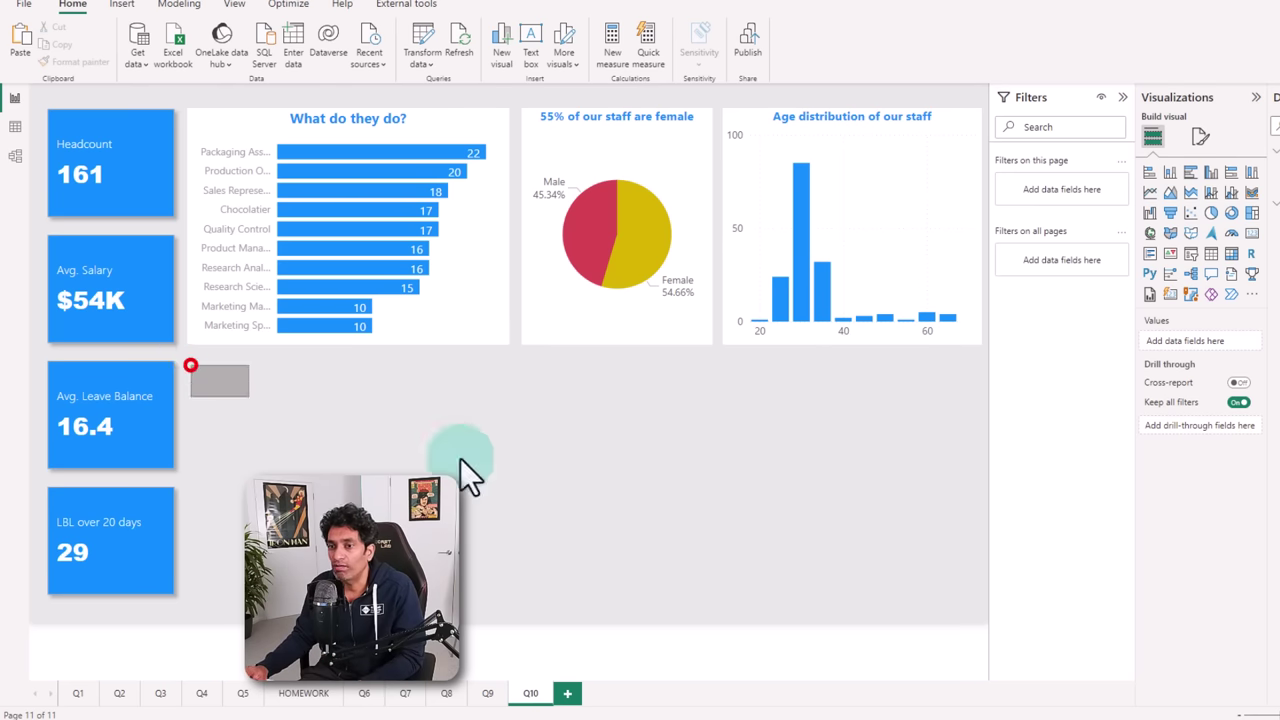
- Copy the qualification versus salary scatter chart from page Q6 into the Q10 dashboard, below the bar and pie charts
left_click_drag(460, 458, 965, 600)
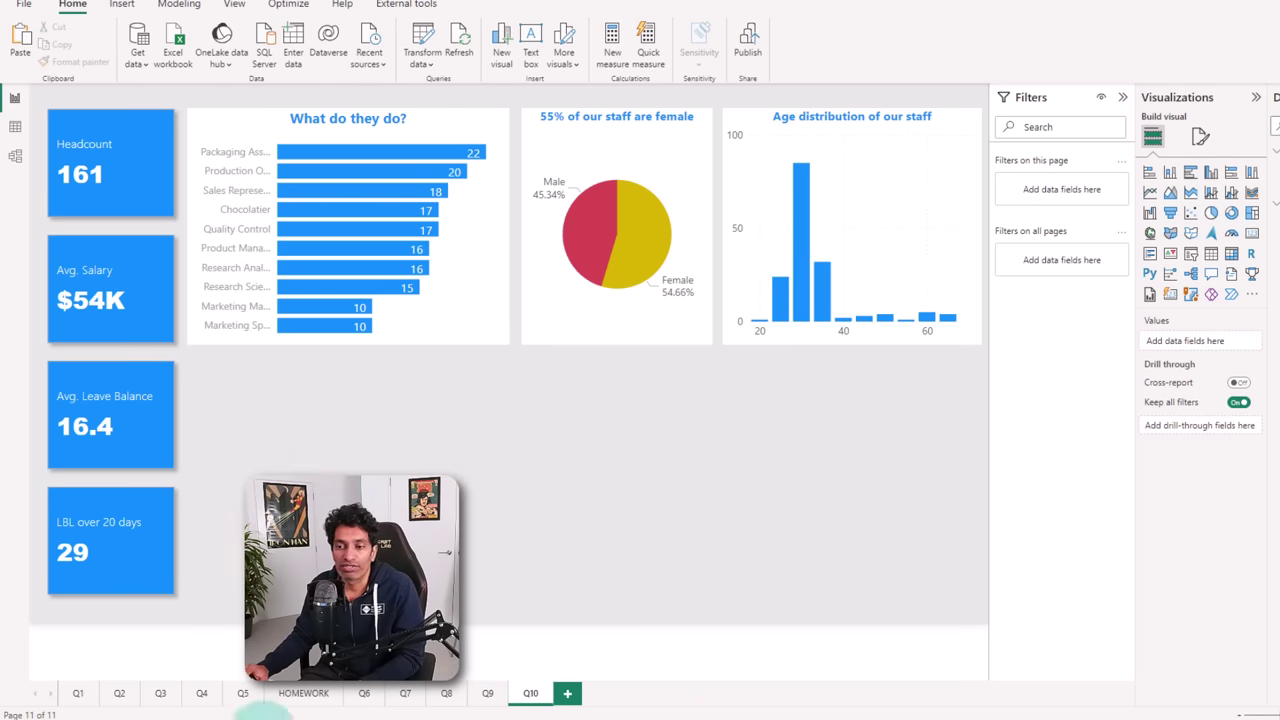
left_click(201, 693)
left_click(364, 693)
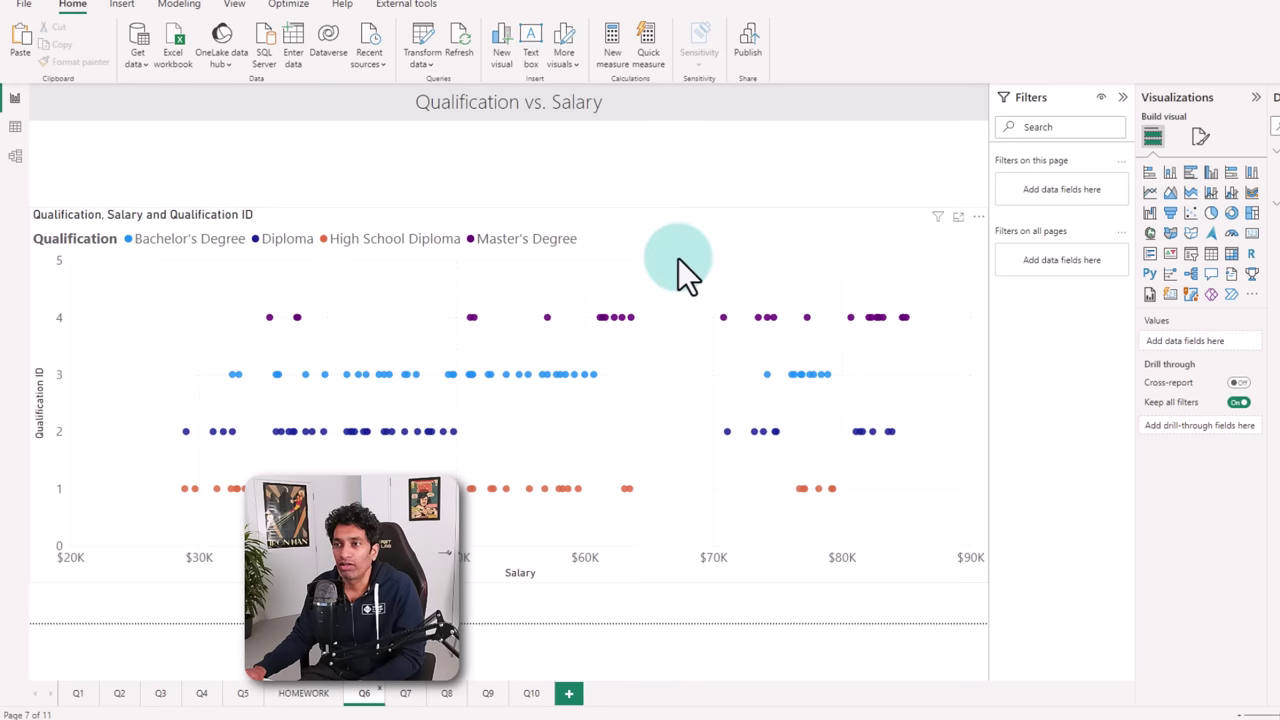
left_click(678, 262)
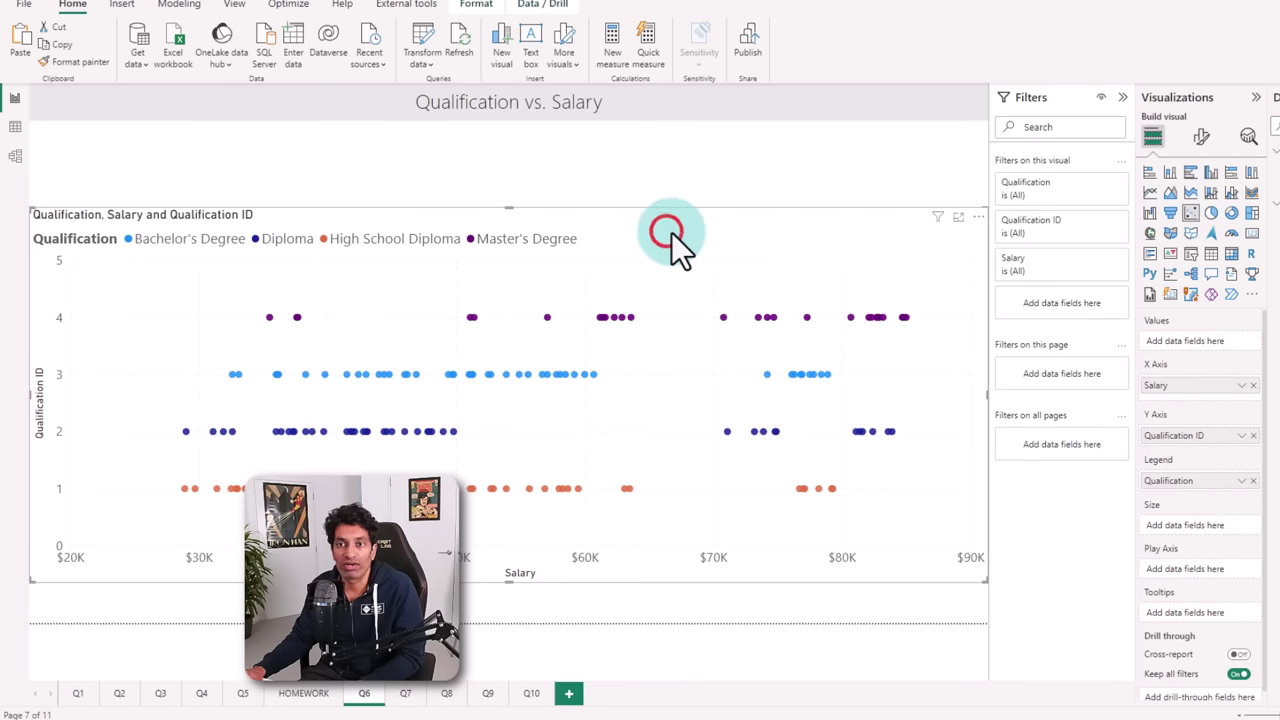
key("ctrl+c")
left_click(531, 693)
key("ctrl+v")
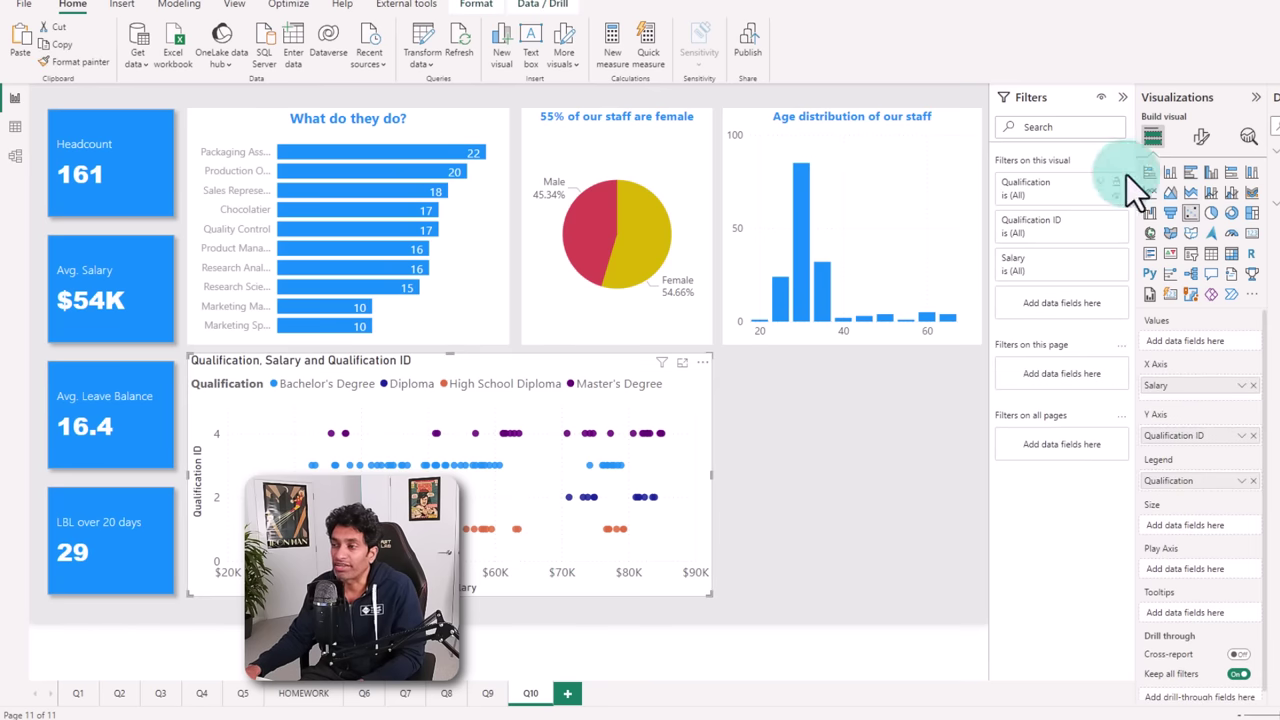
- Turn off the scatter chart's Y-axis and centre its legend above the plot without a legend title
left_click(1200, 140)
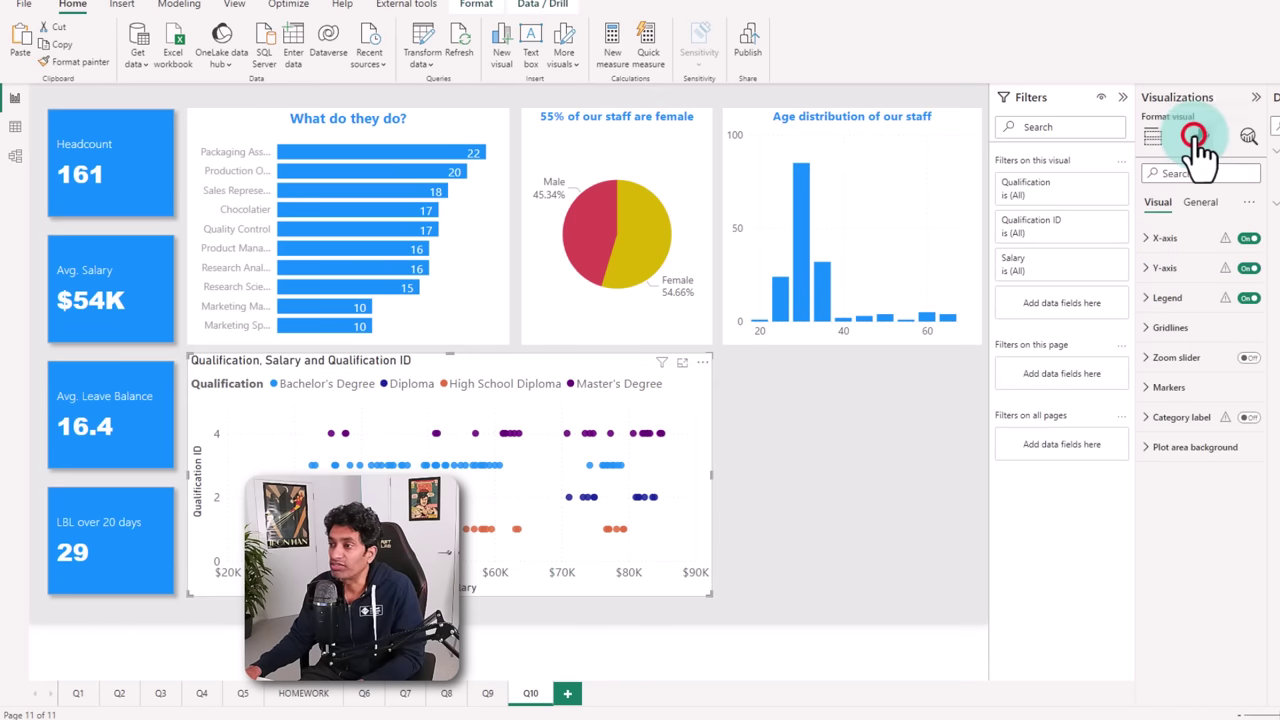
left_click(1246, 270)
left_click(1248, 270)
left_click(1150, 268)
left_click(1147, 297)
left_click(1200, 372)
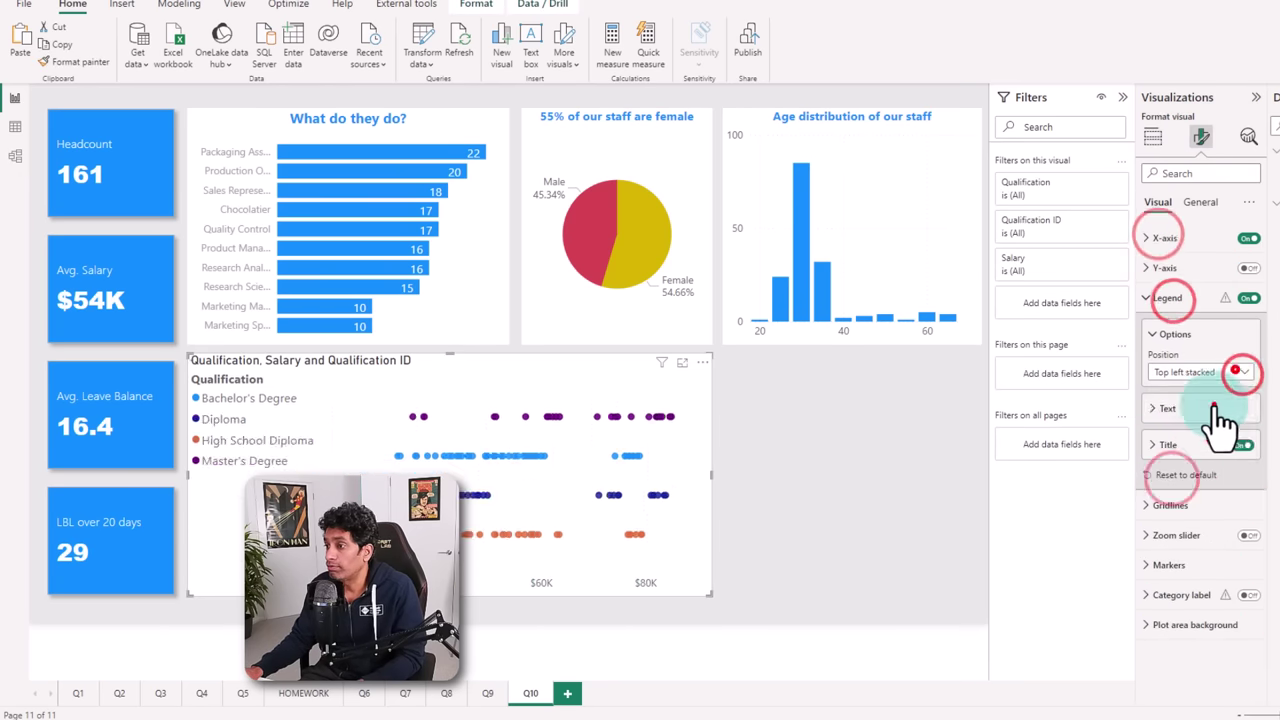
left_click(1200, 388)
- Title the scatter chart "Salary vs. Qualification of our staff" in centred blue text
left_click(1200, 201)
type("Salary vs. Qualification of our staff")
left_click(1205, 400)
left_click(879, 520)
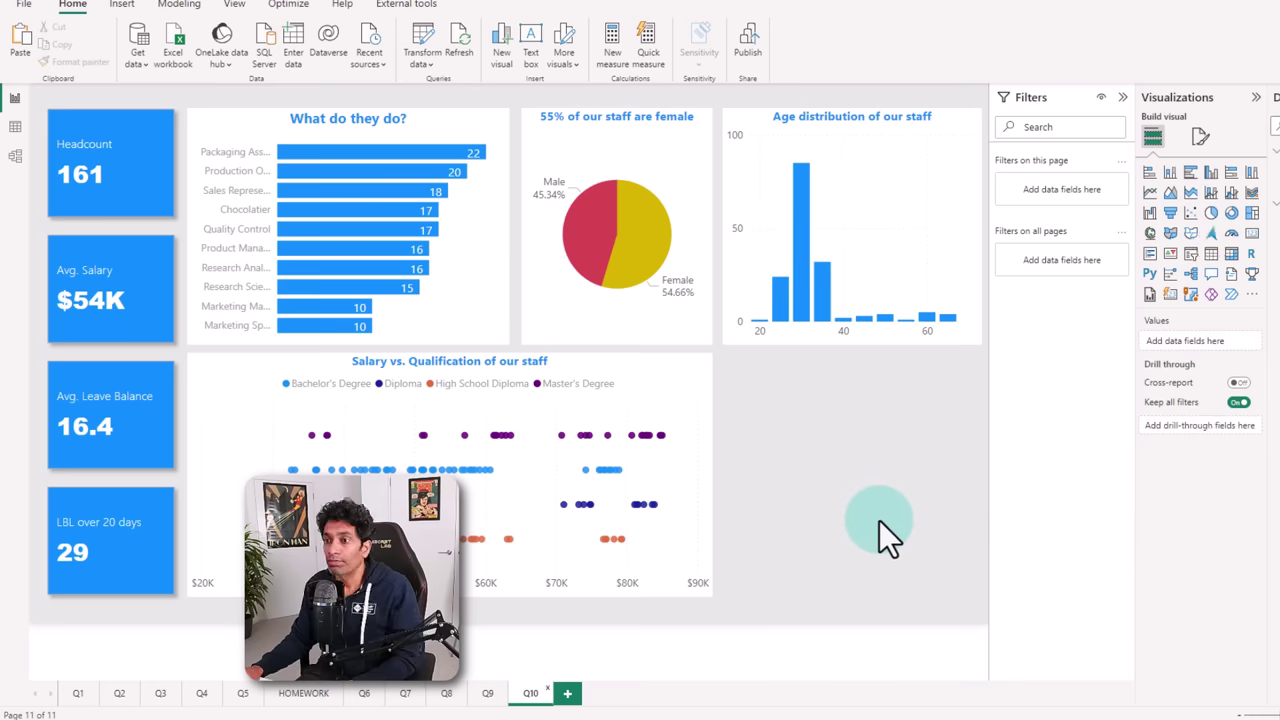
- Paste the cumulative headcount line chart into the Q10 dashboard and fit it into the empty space below the age histogram
left_click_drag(729, 358, 974, 596)
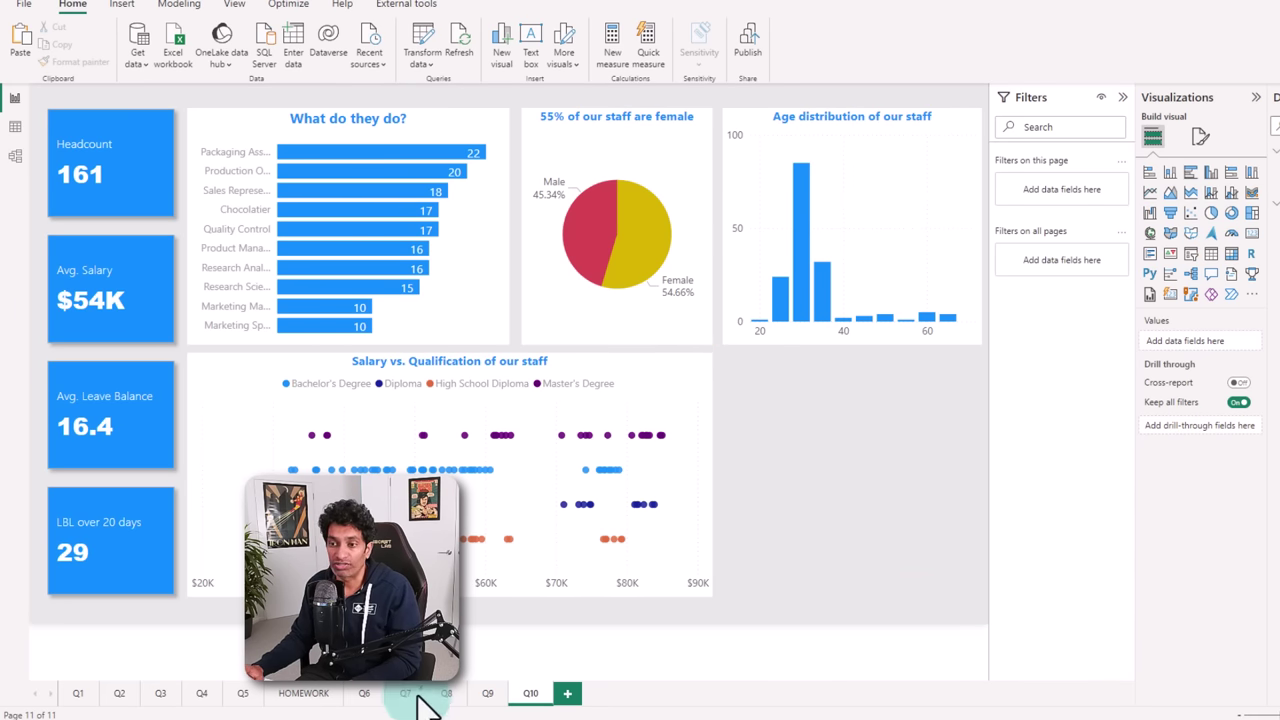
key("ctrl+v")
left_click_drag(29, 206, 722, 352)
- Remove the headcount line chart's Y-axis title and title the chart "We have added 20 people in 2023" in centred blue text
left_click(1200, 136)
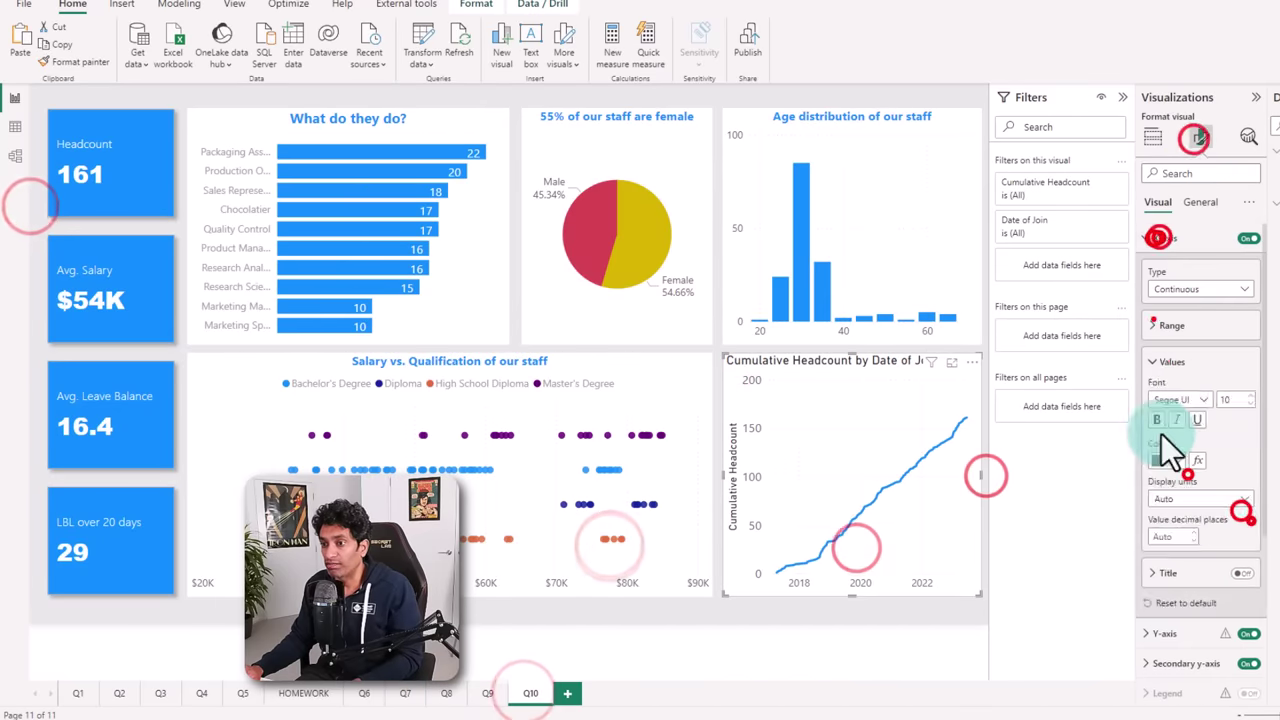
left_click(1160, 475)
left_click(1200, 201)
left_click(1190, 342)
type("We have grown")
left_click(951, 436)
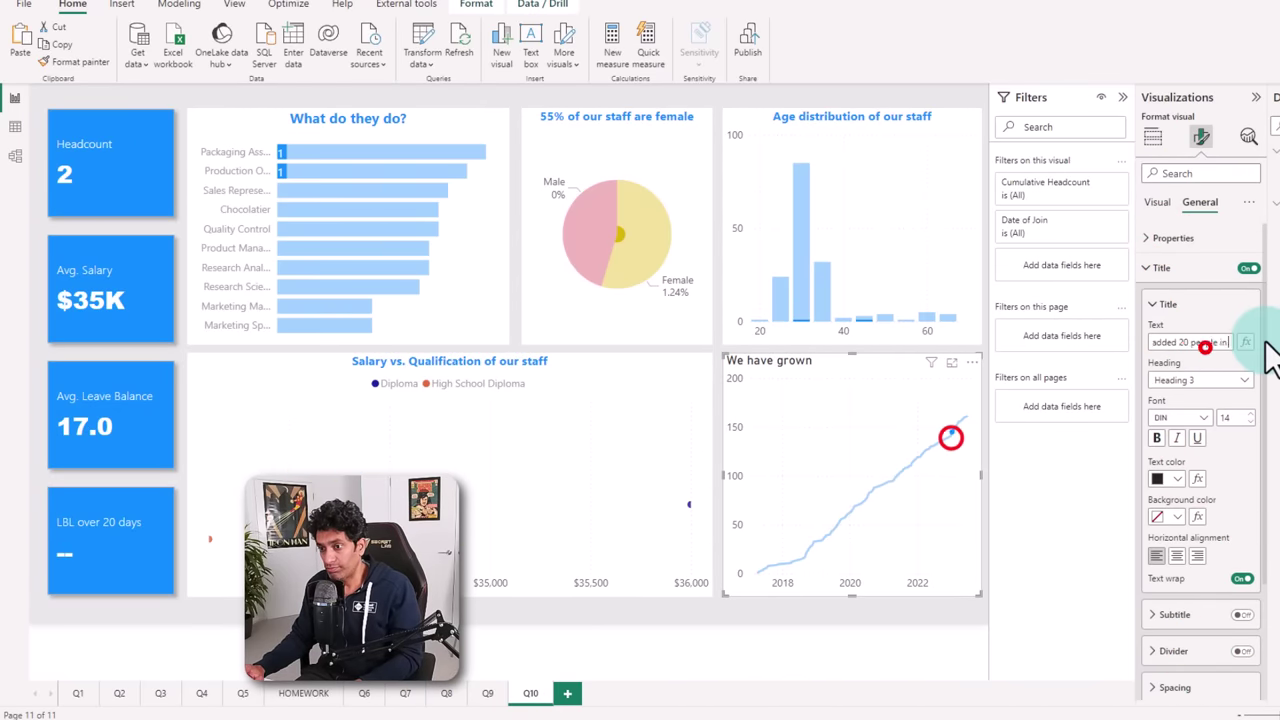
triple_click(1190, 342)
type("We have added 20 people in 2023")
left_click(590, 495)
- Shorten the KPI card column from its upper edge to free space above the Headcount card
left_click(112, 96)
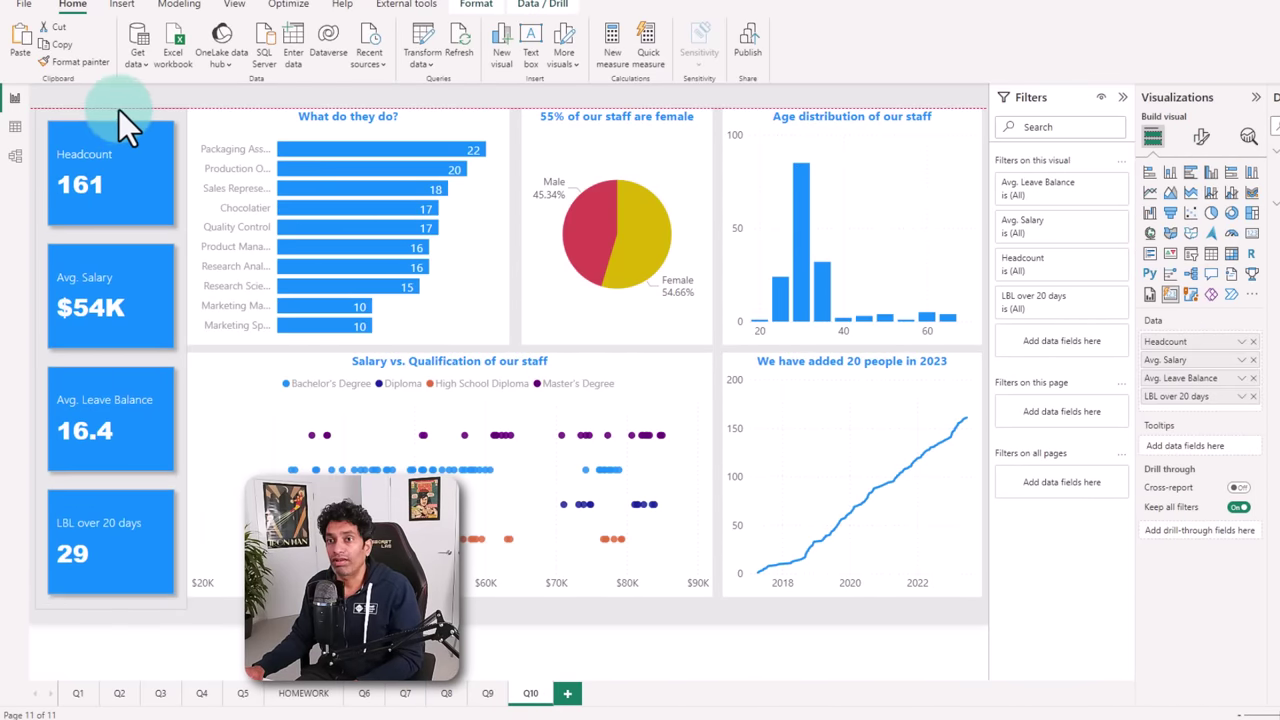
left_click(115, 158)
left_click_drag(115, 161, 116, 177)
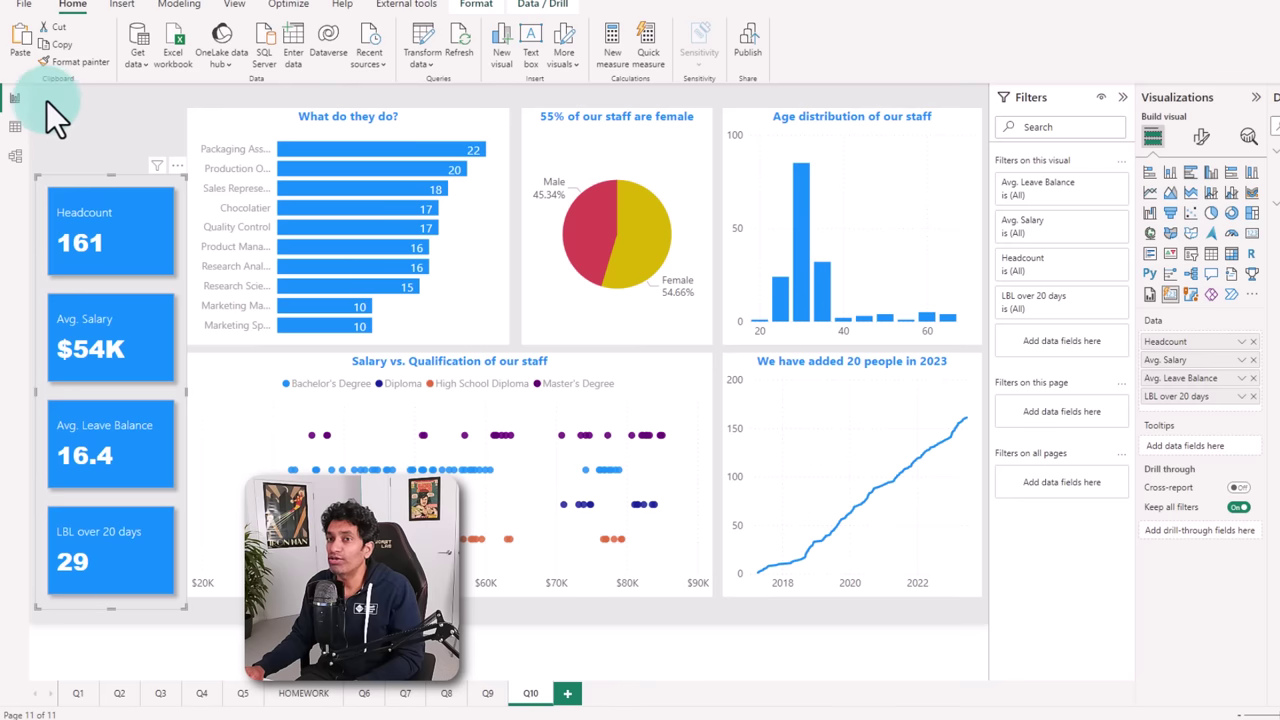
- Add the Awesome Chocolates logo and a black "HR Dashboard" heading above the KPI cards
left_click_drag(46, 100, 181, 170)
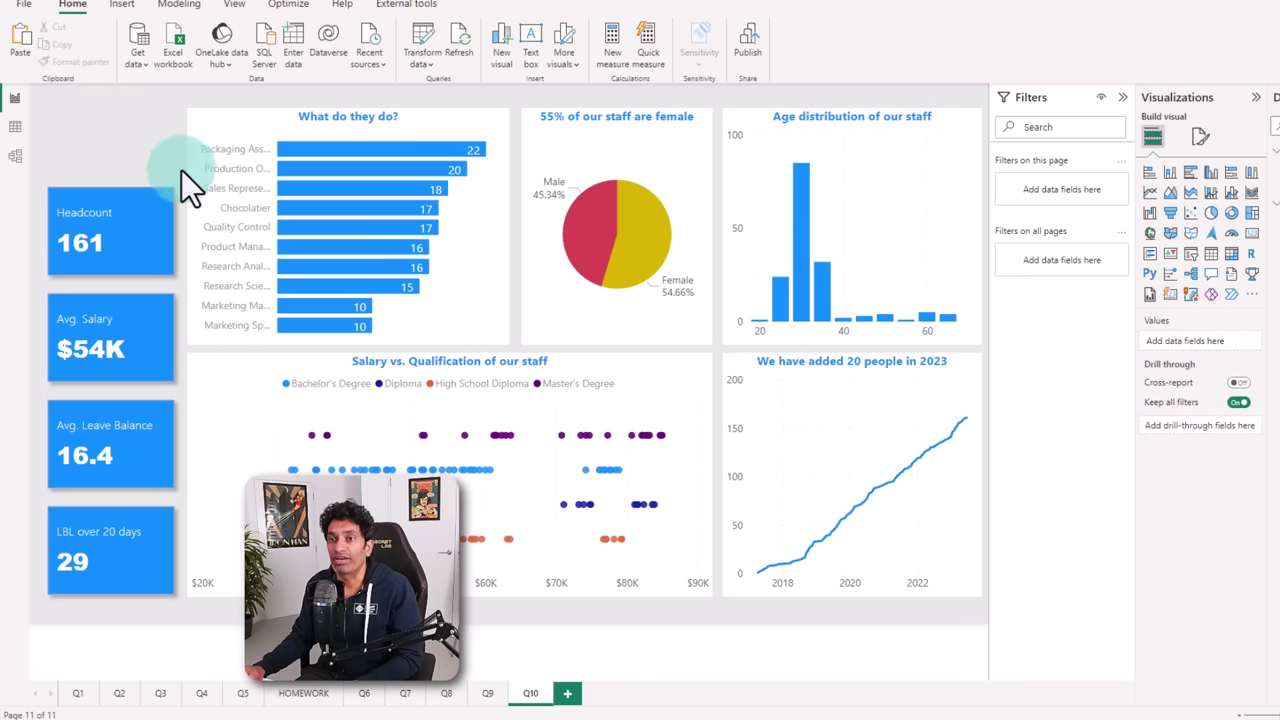
left_click(121, 4)
left_click(568, 42)
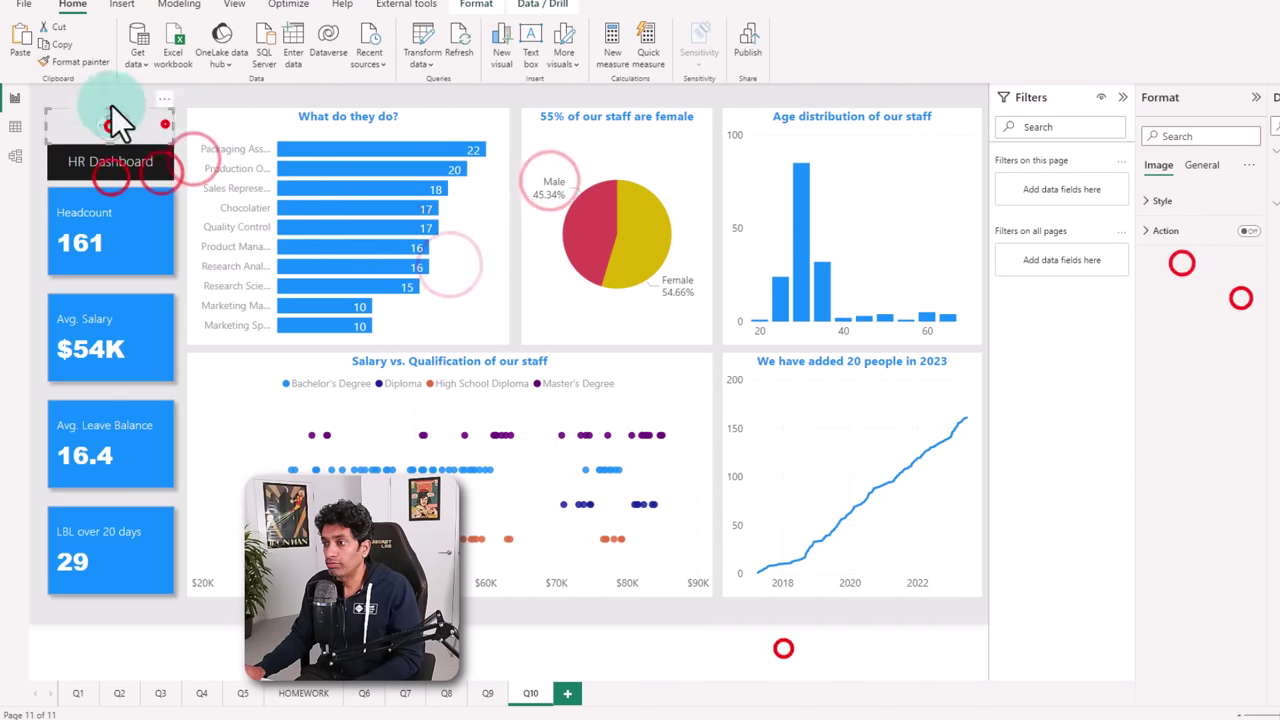
- Move the upper row of charts up and extend the lower charts upward to close the gap
left_click(591, 388)
left_click(449, 435)
left_click(551, 657)
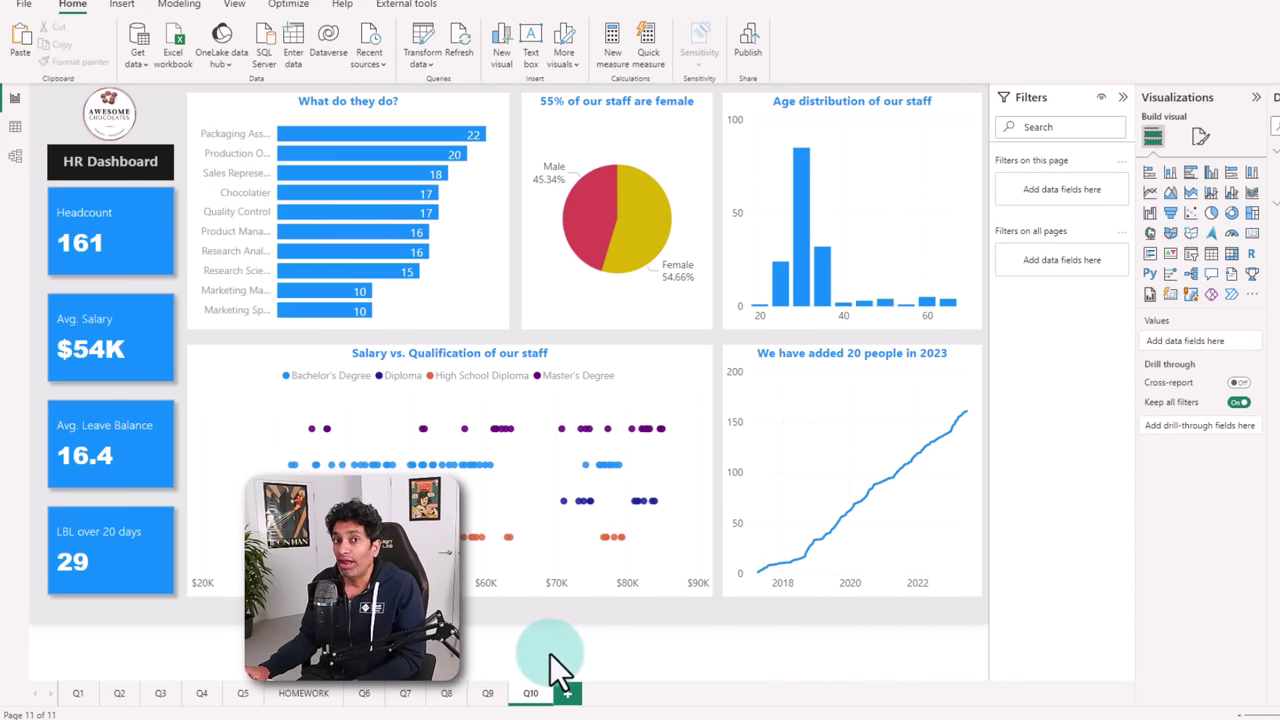